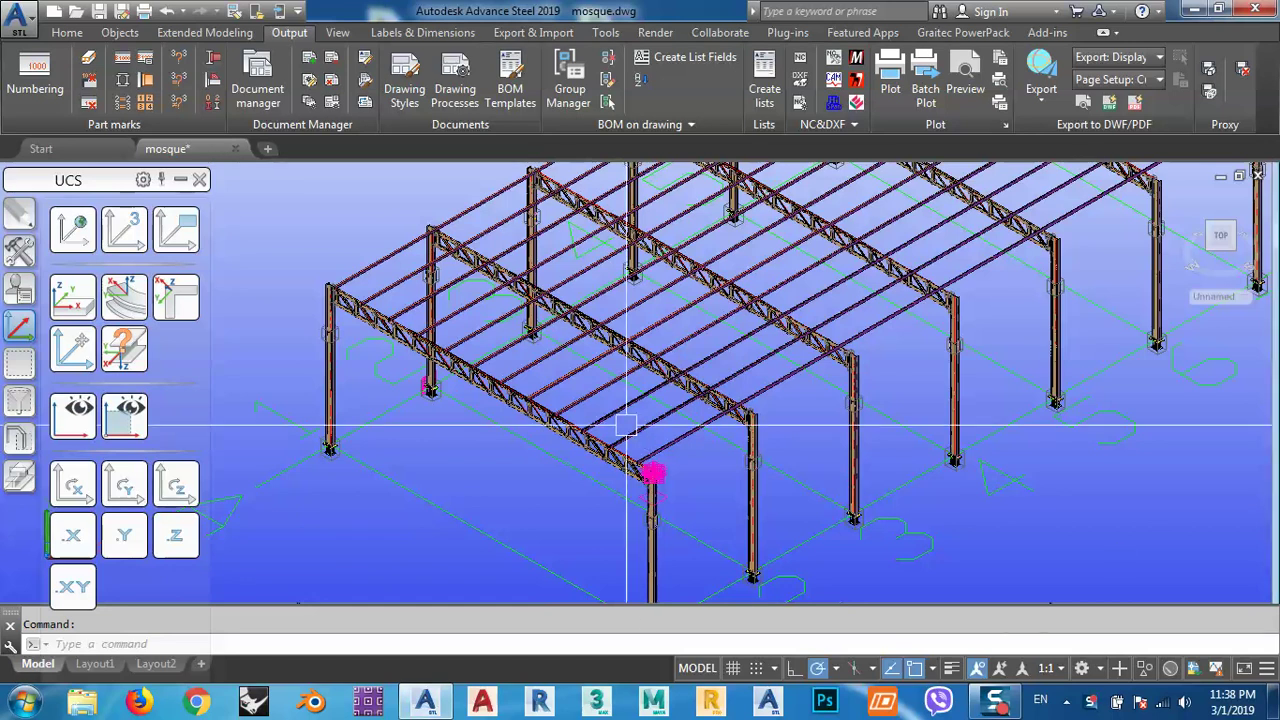
Zoom out to see the whole mosque steel frame model
scroll(768, 418, down, 5)
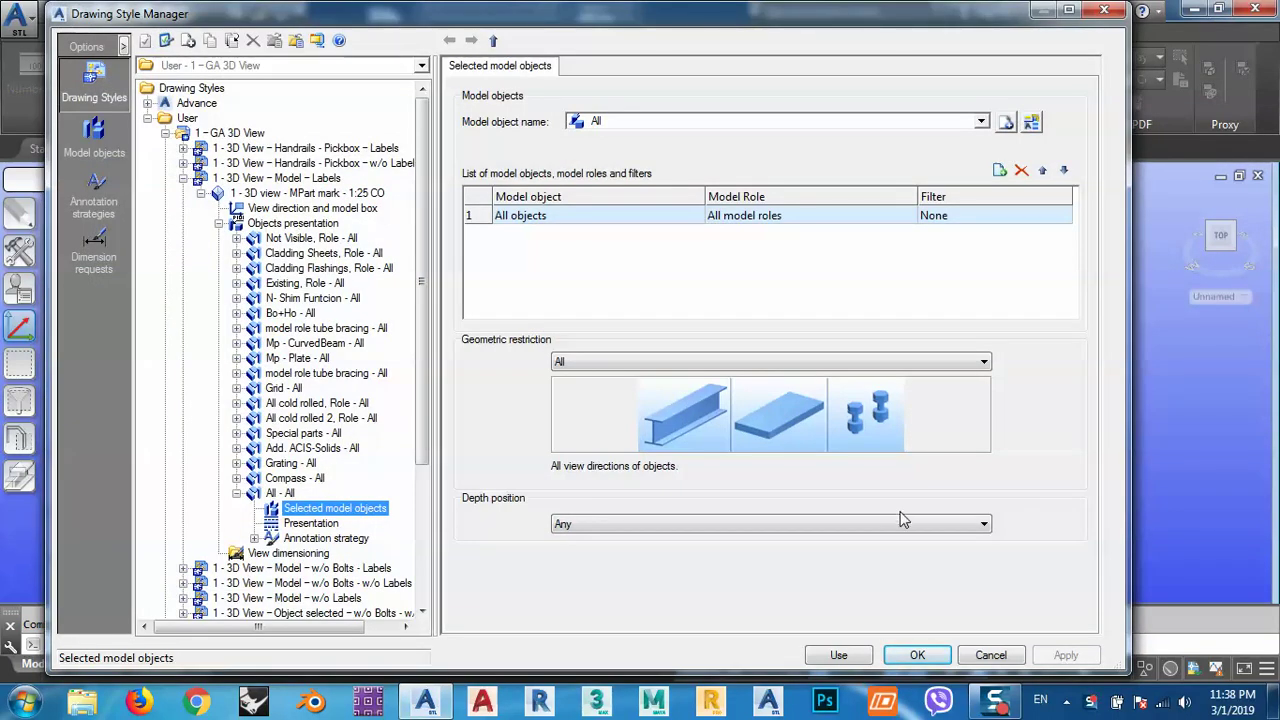
Create a detail drawing from the 3D Model - Labels style with default settings
click(862, 654)
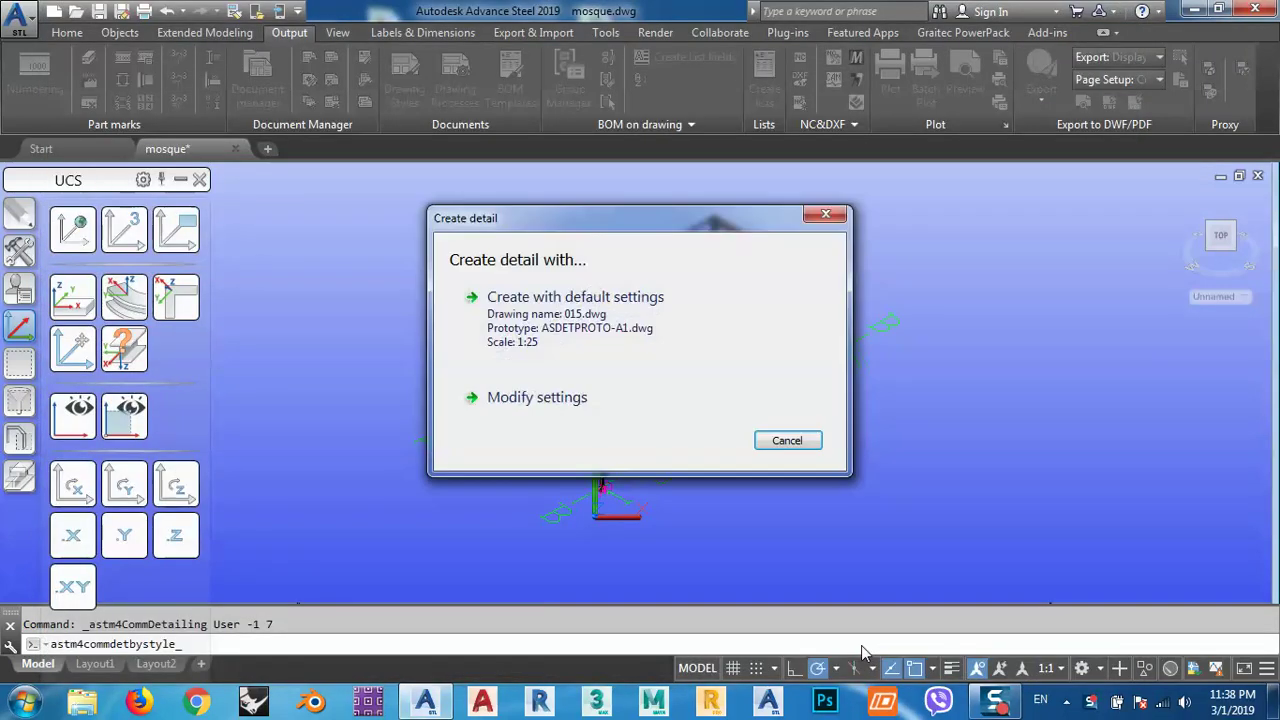
click(634, 310)
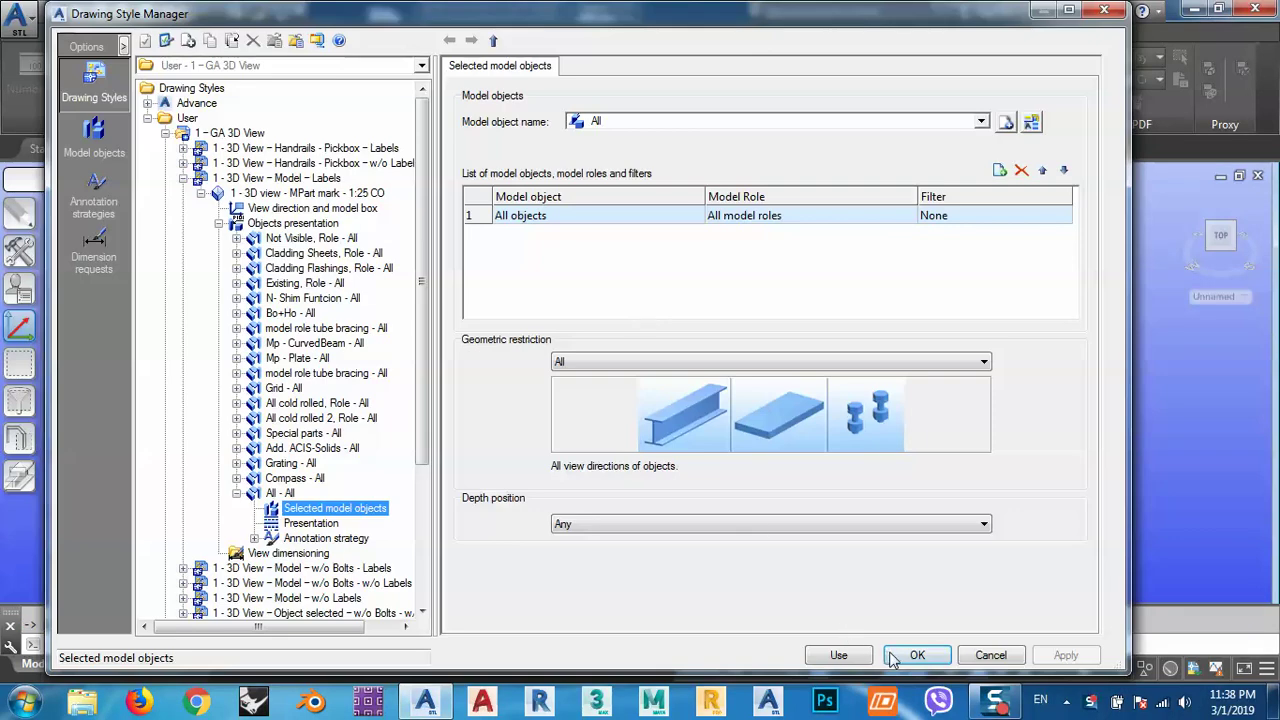
click(892, 656)
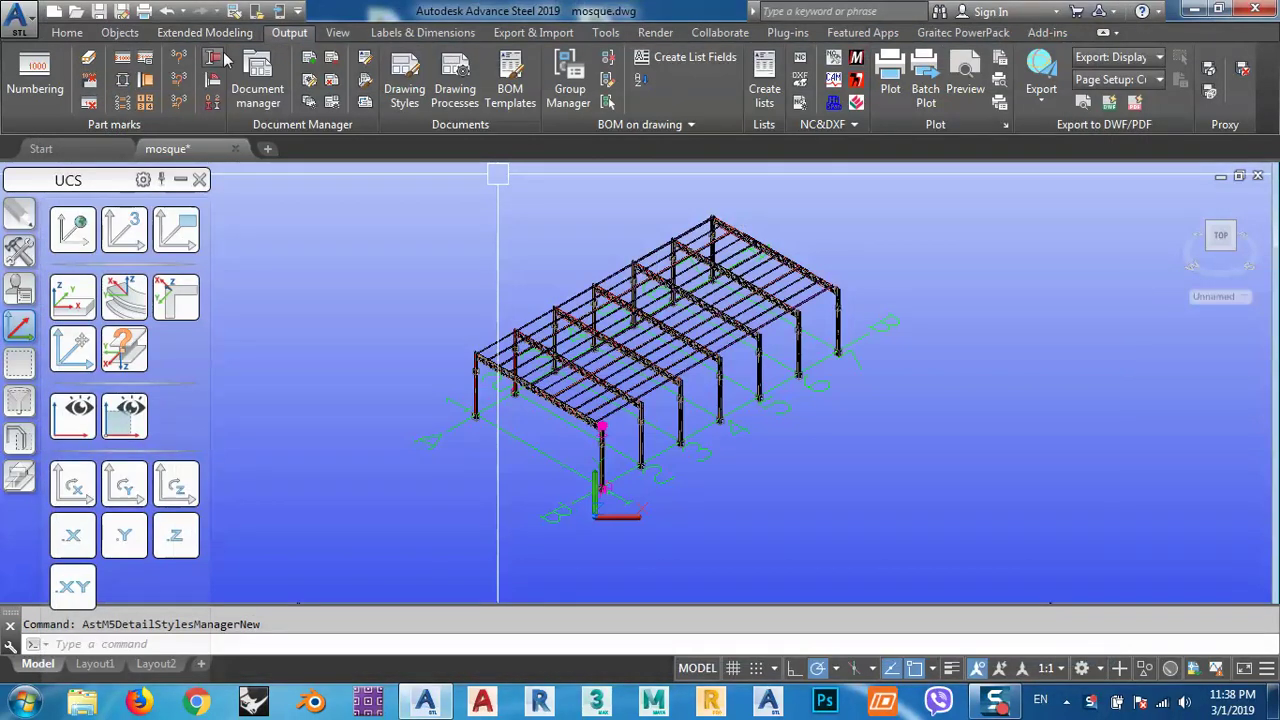
Open the new 015.dwg from the up-to-date drawings in Document Manager
click(258, 67)
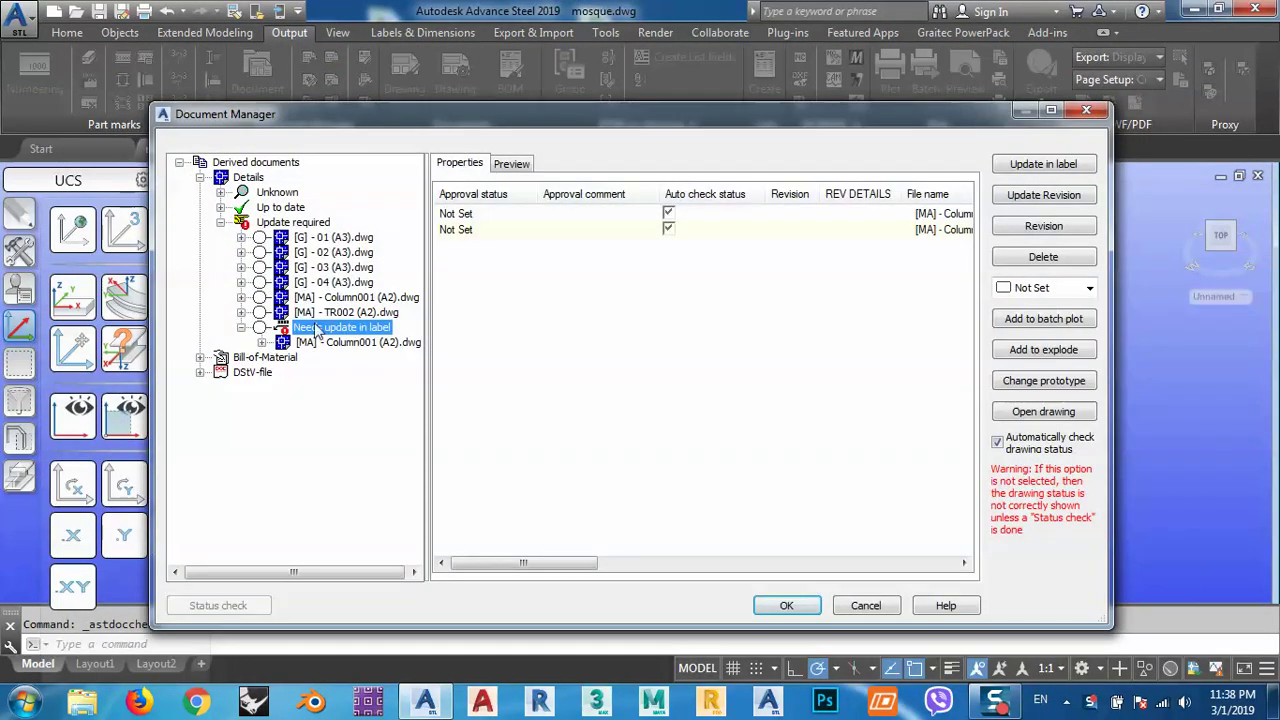
click(220, 222)
click(220, 207)
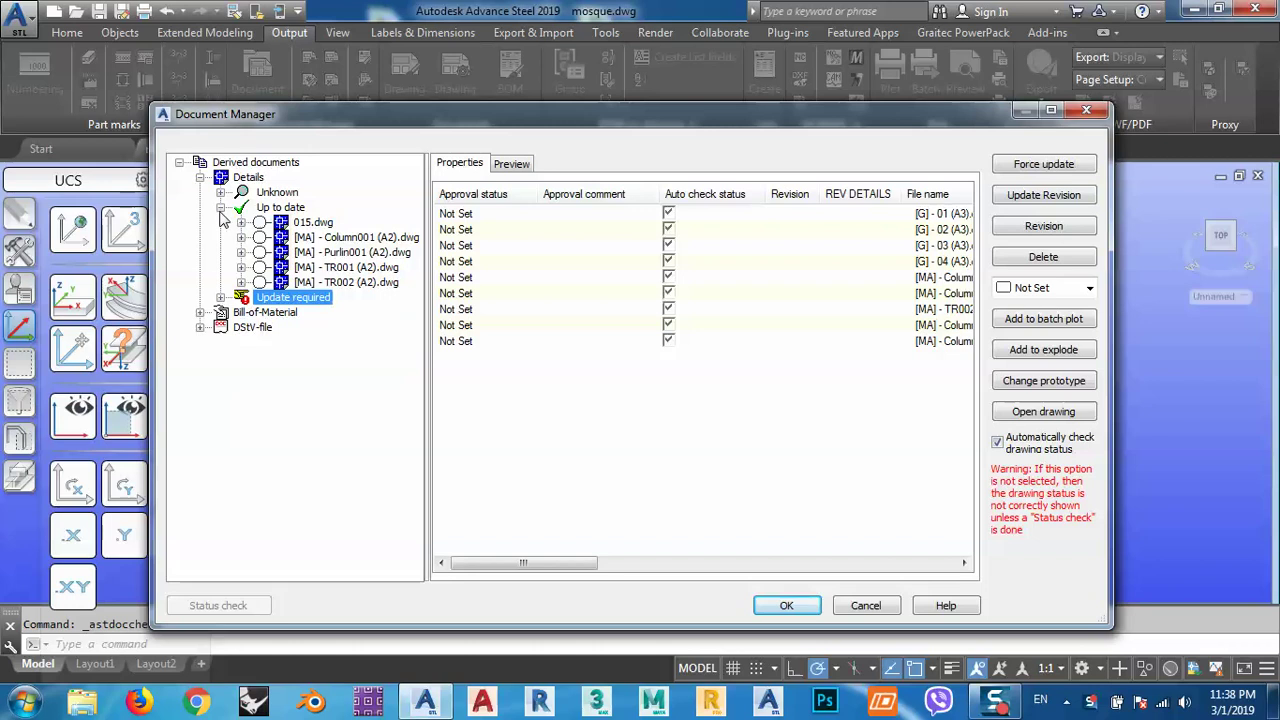
click(298, 222)
double_click(298, 222)
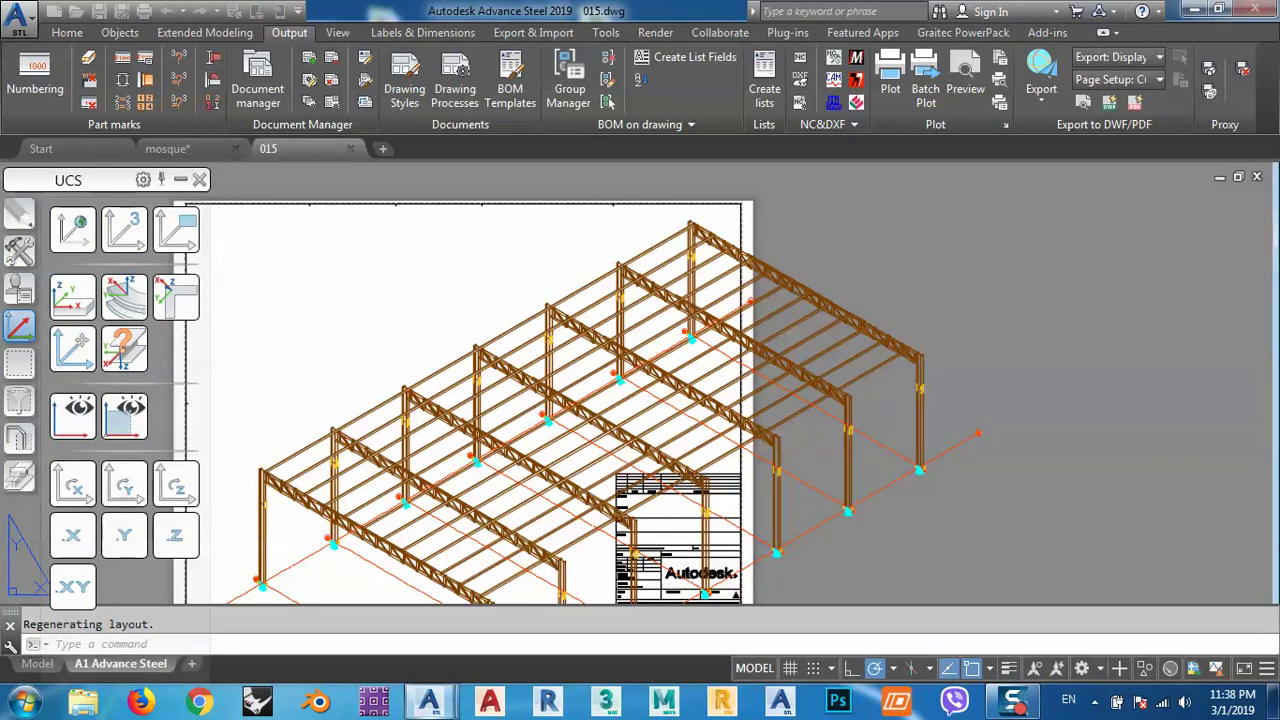
scroll(360, 383, up, 5)
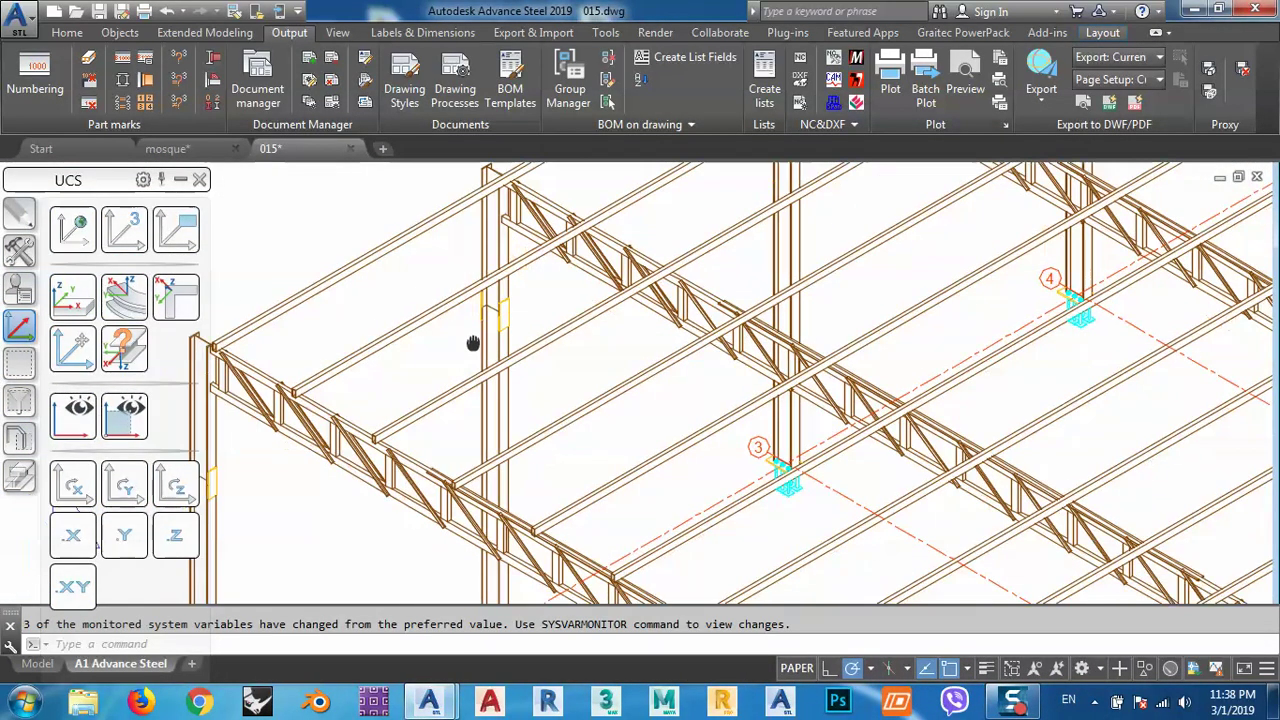
middle_drag(591, 369, 589, 358)
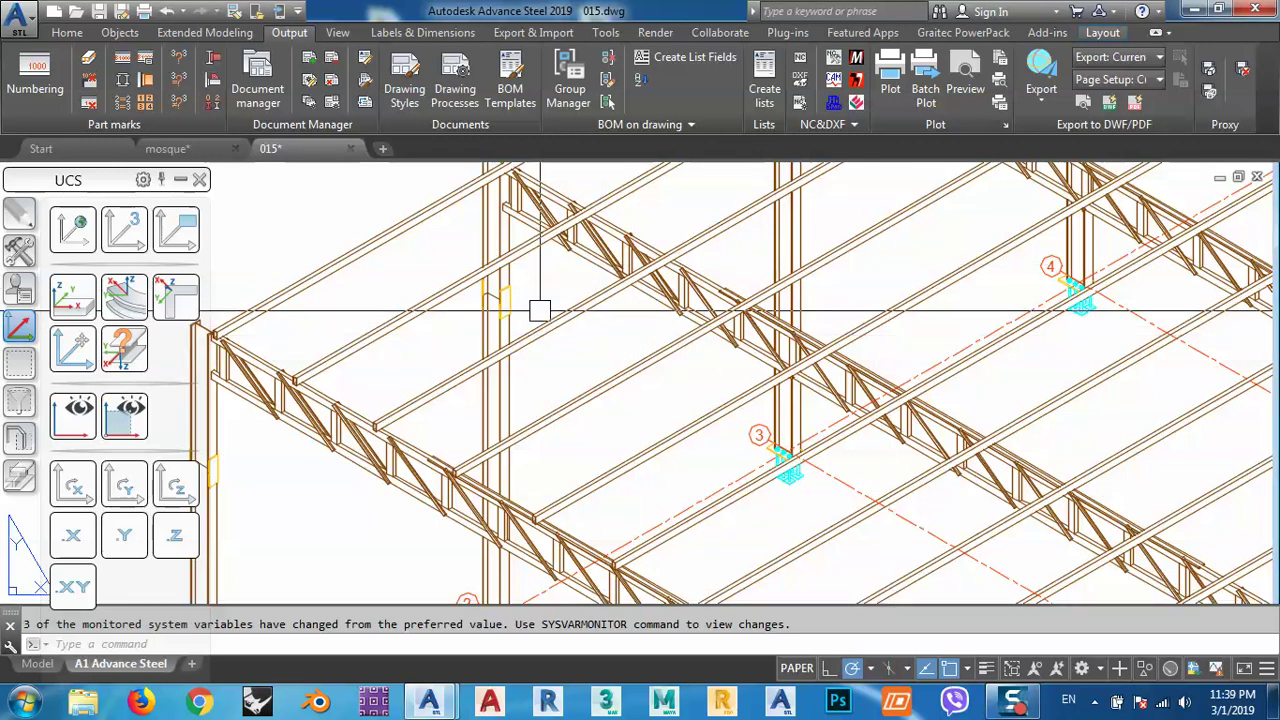
scroll(519, 297, down, 5)
scroll(486, 351, up, 6)
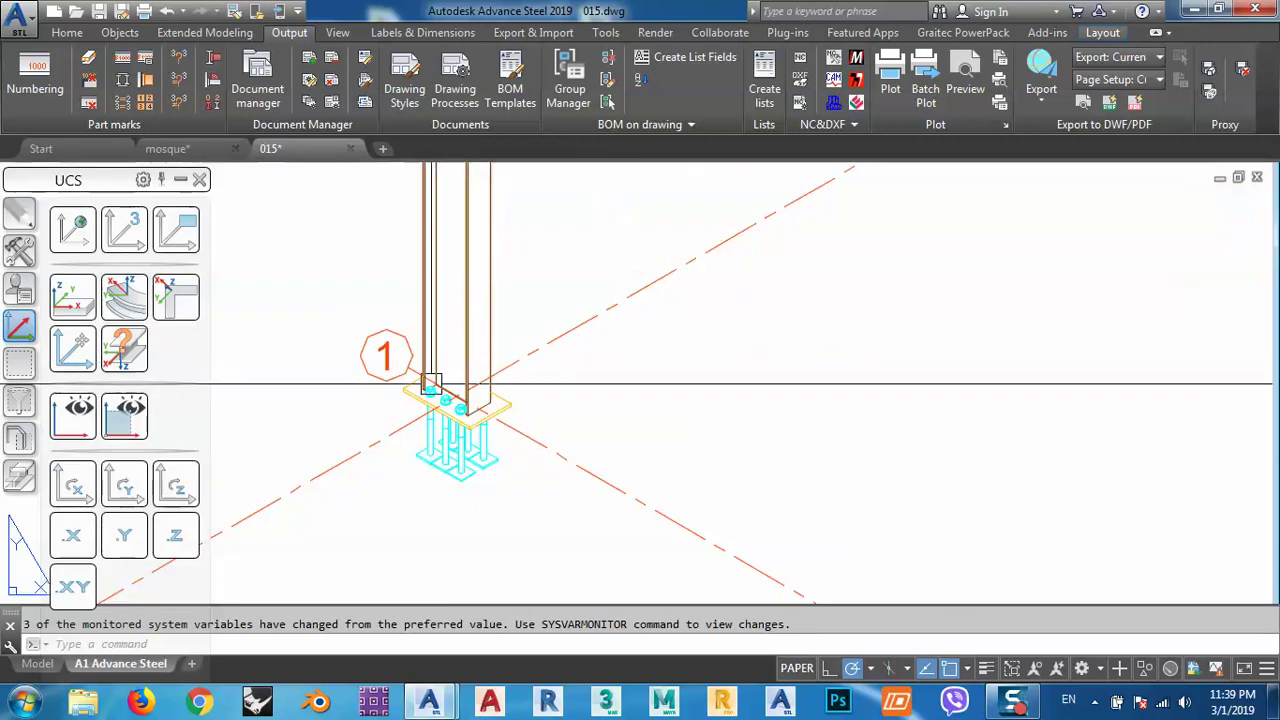
scroll(462, 467, down, 3)
middle_drag(549, 297, 557, 455)
scroll(471, 314, up, 5)
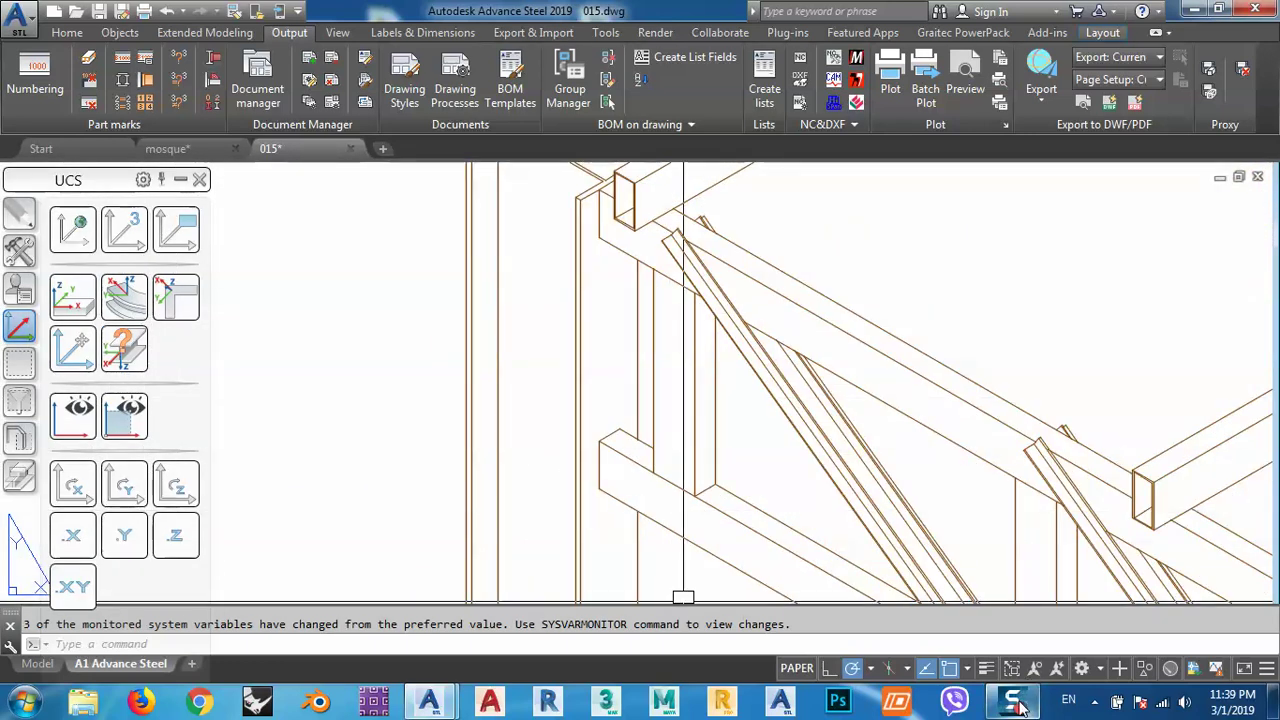
middle_drag(848, 443, 663, 408)
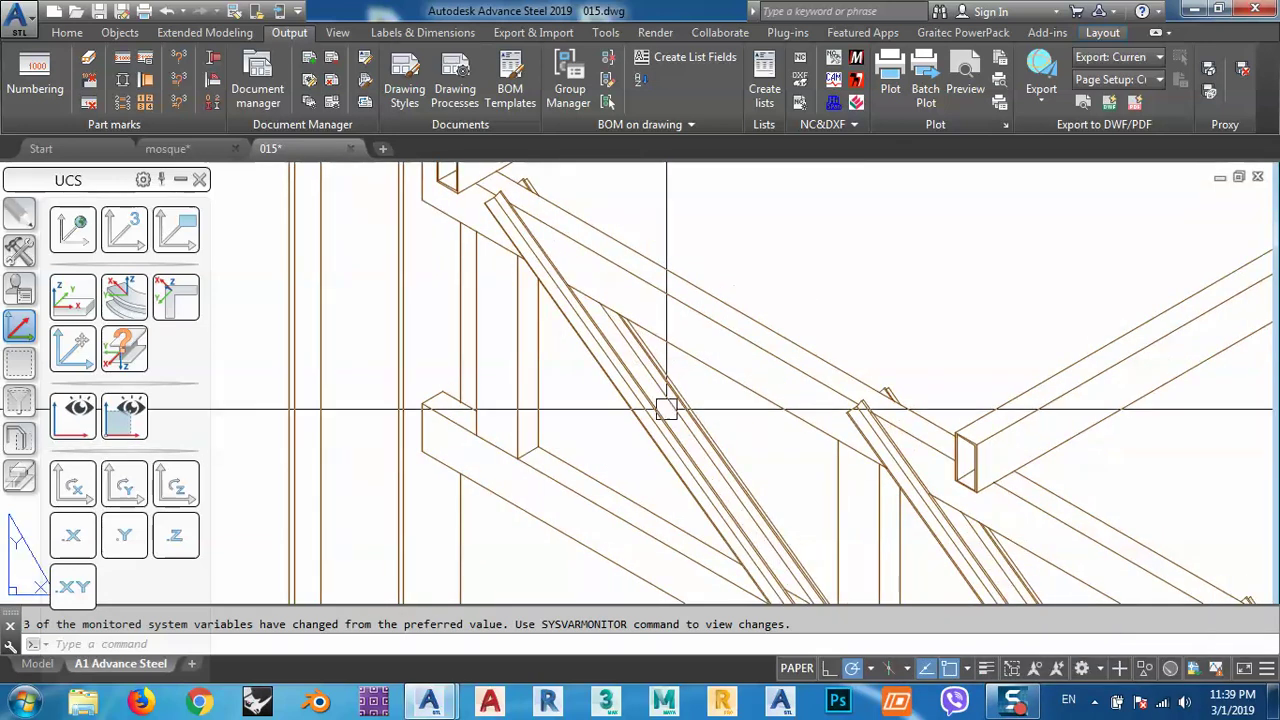
scroll(737, 471, down, 2)
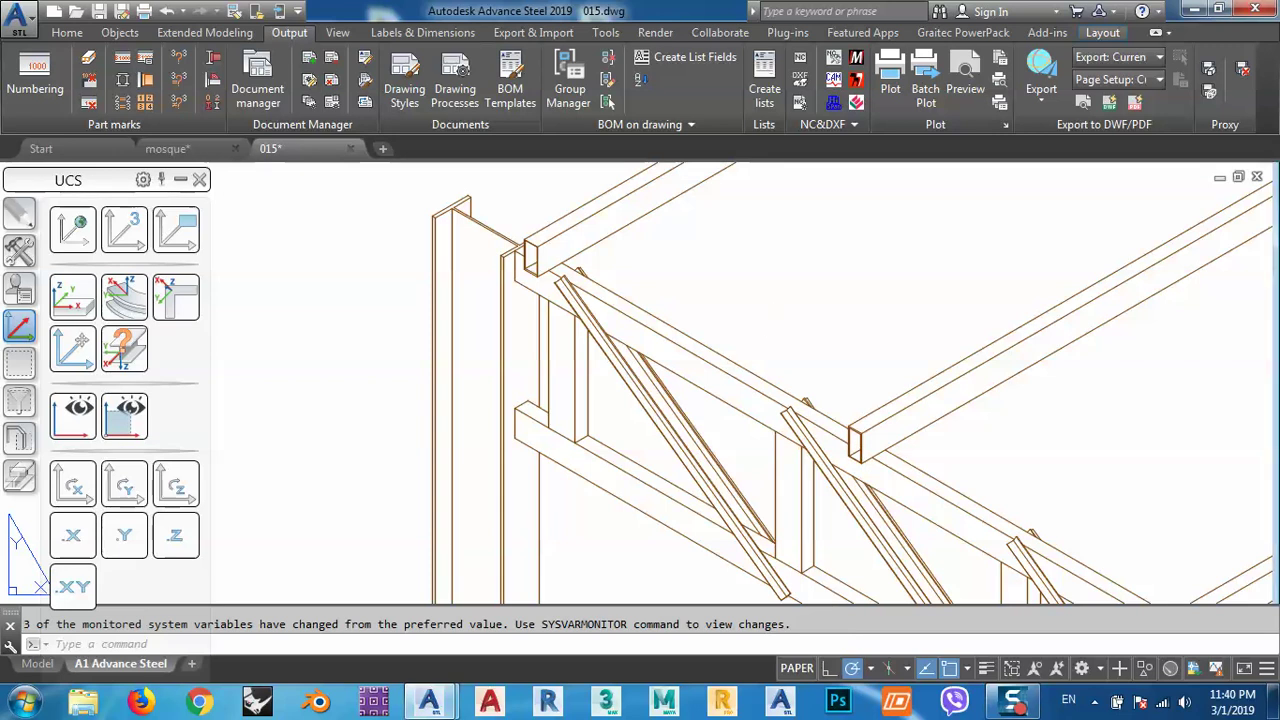
scroll(500, 320, down, 5)
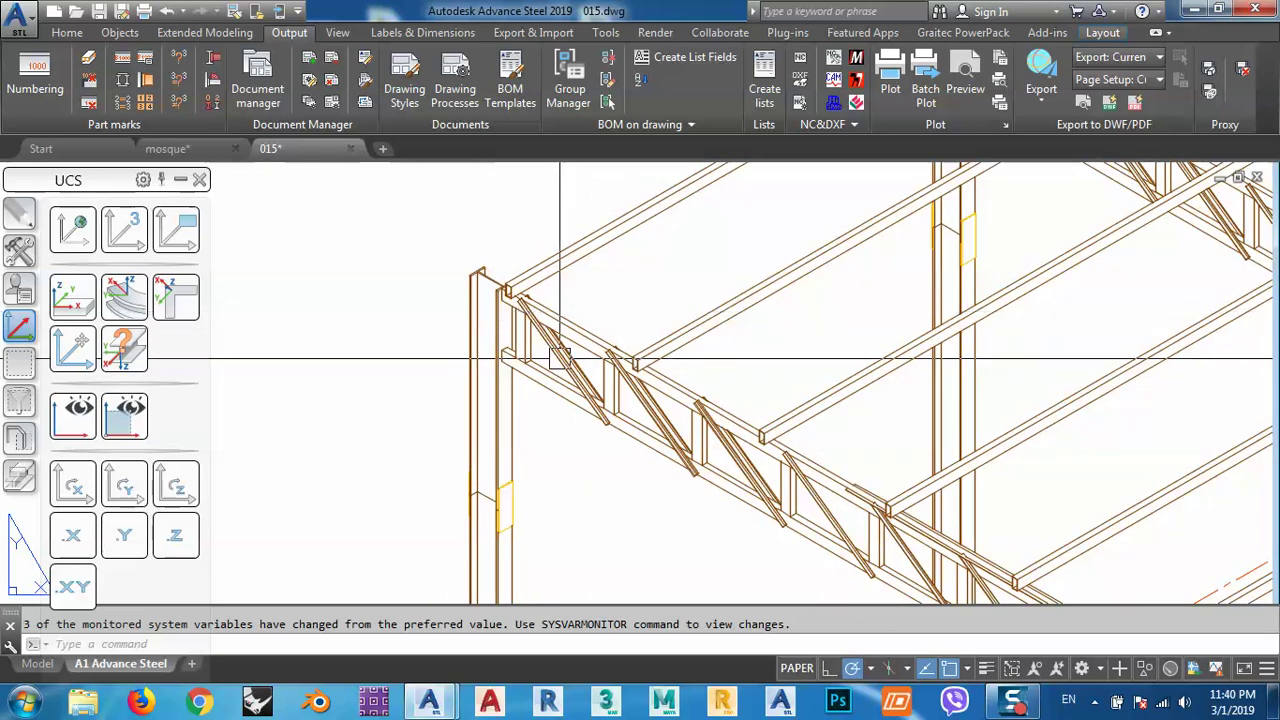
middle_drag(862, 463, 690, 390)
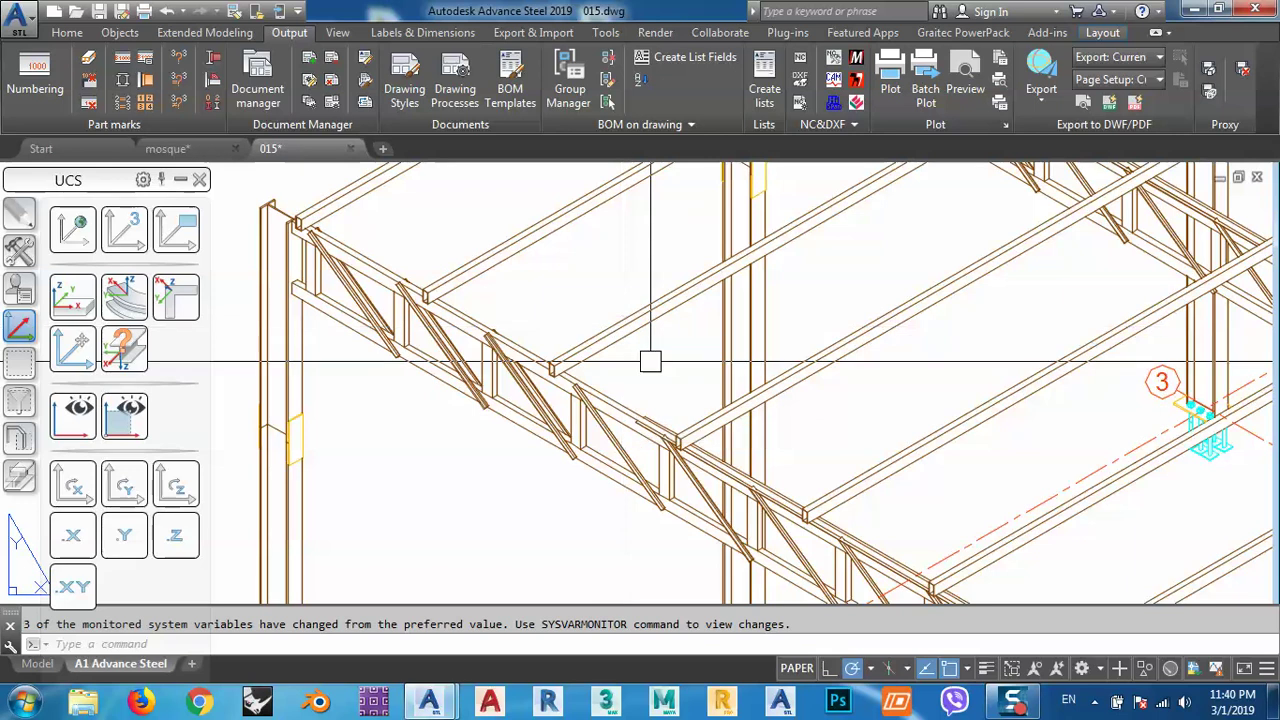
middle_drag(651, 360, 571, 337)
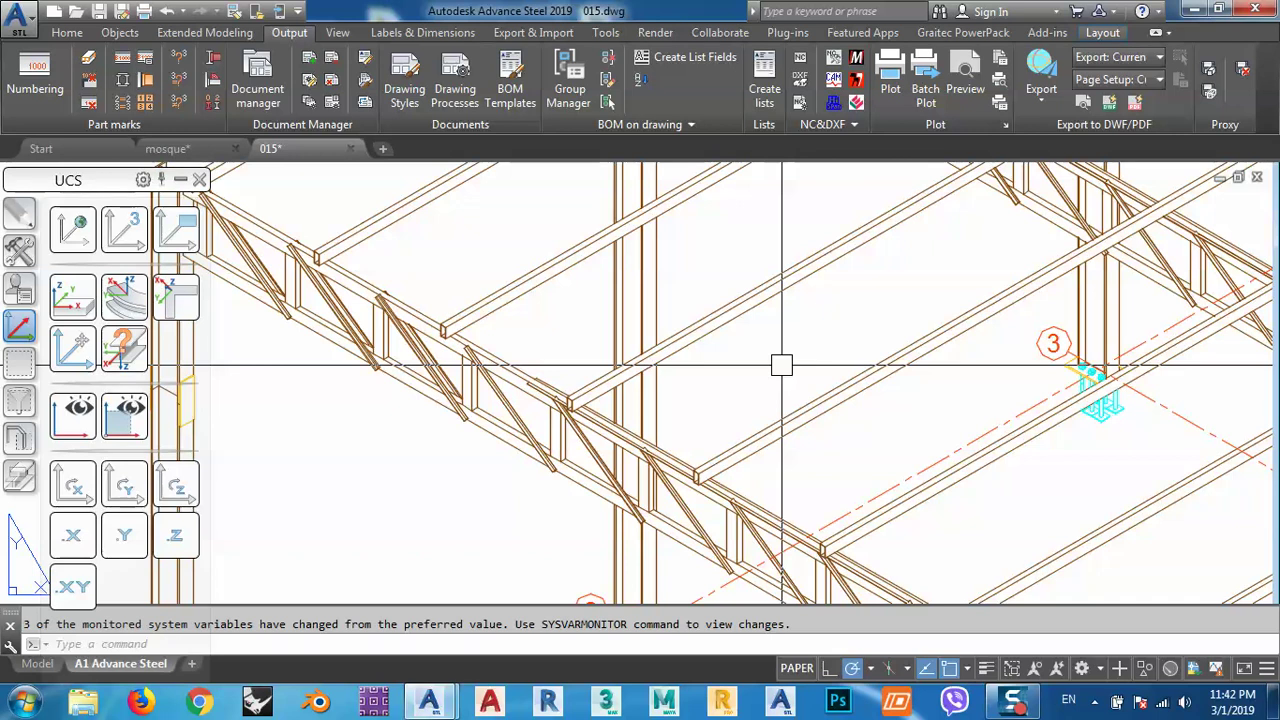
scroll(781, 365, down, 3)
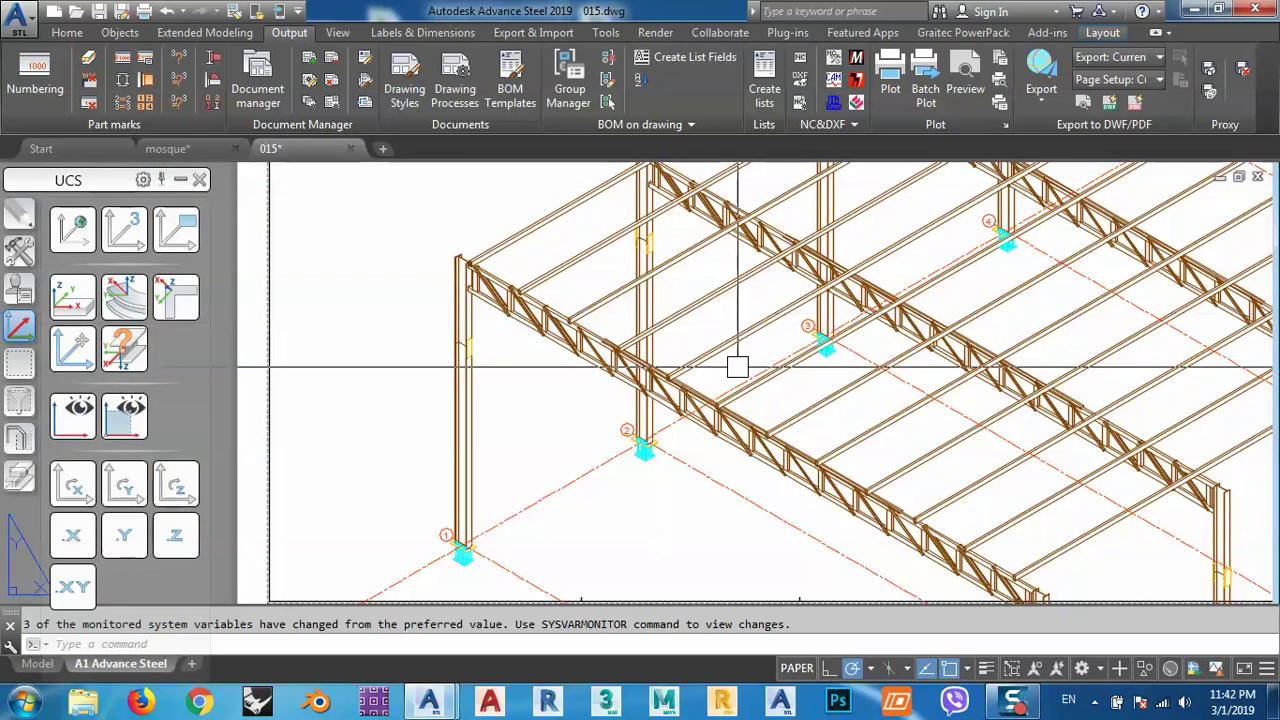
scroll(749, 329, up, 1)
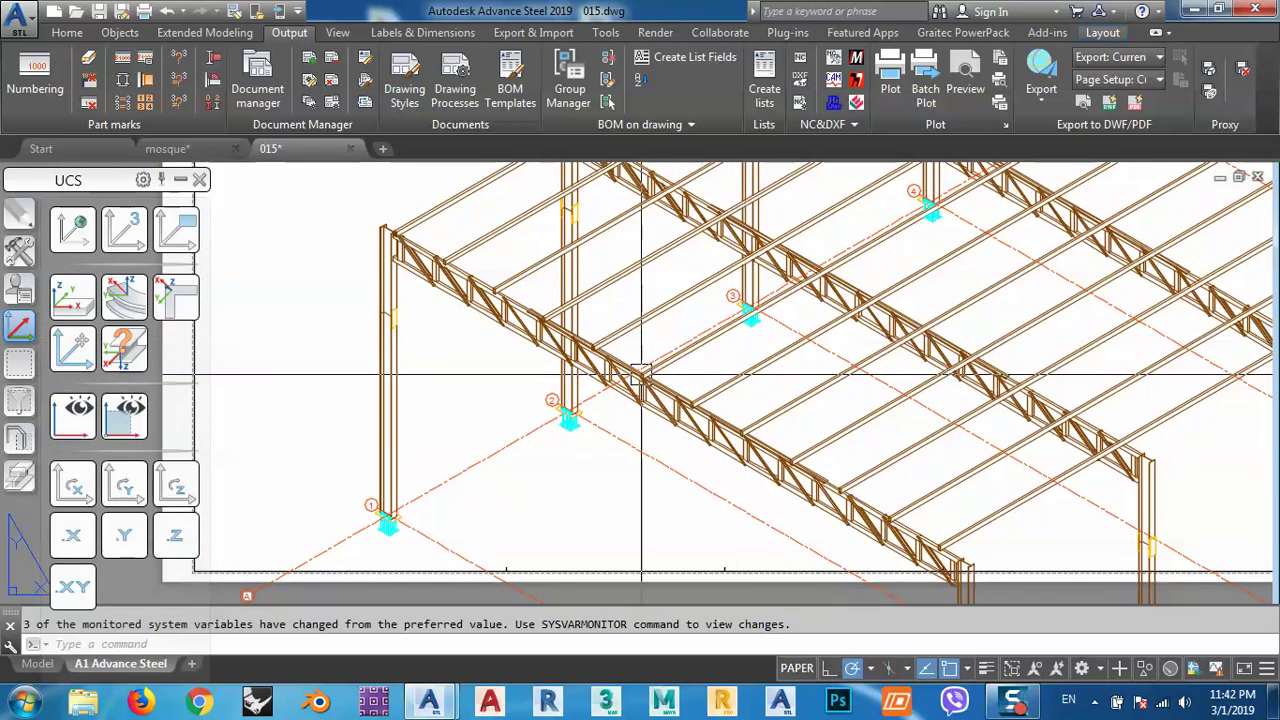
middle_drag(745, 337, 820, 366)
middle_drag(523, 411, 545, 380)
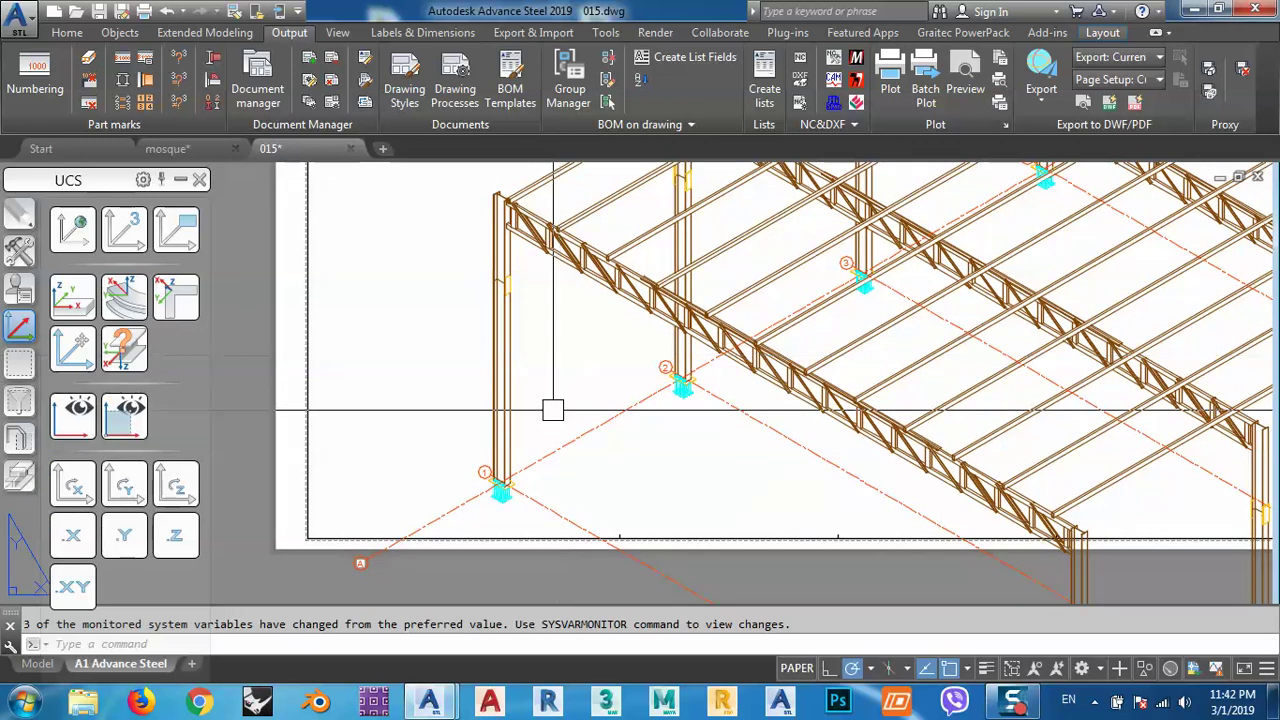
middle_drag(640, 397, 580, 290)
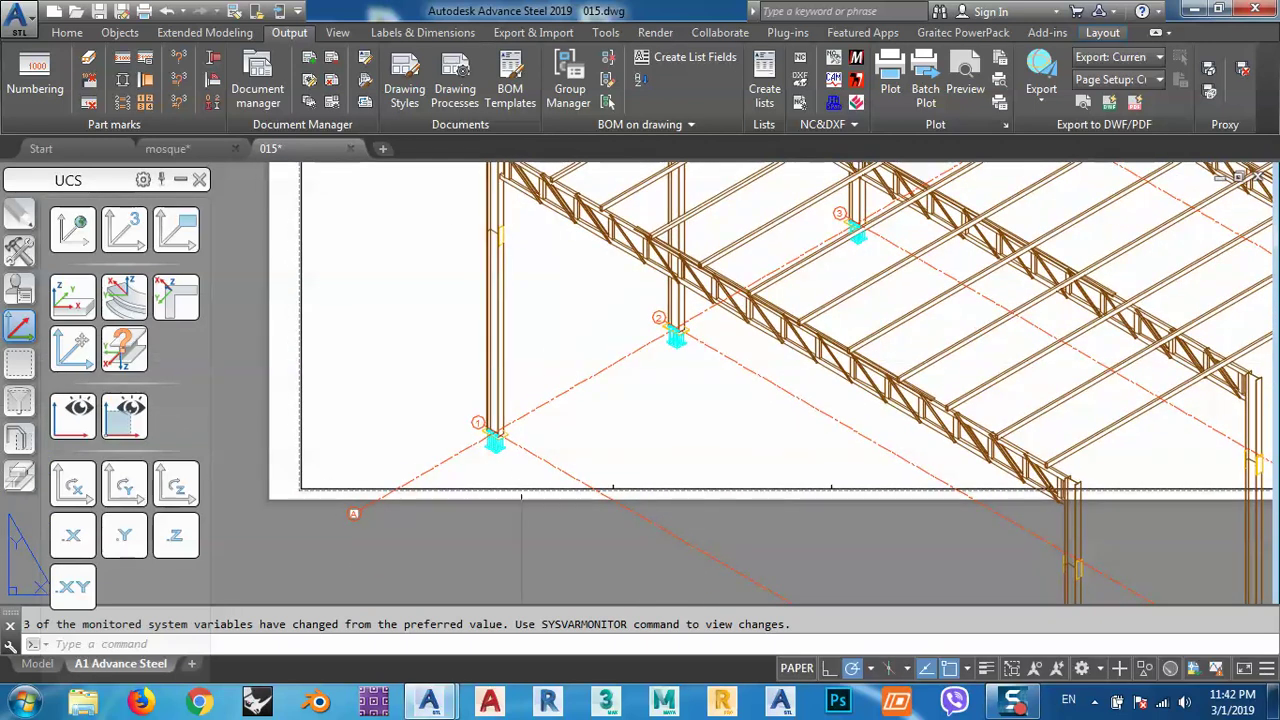
scroll(527, 462, up, 5)
scroll(551, 423, up, 4)
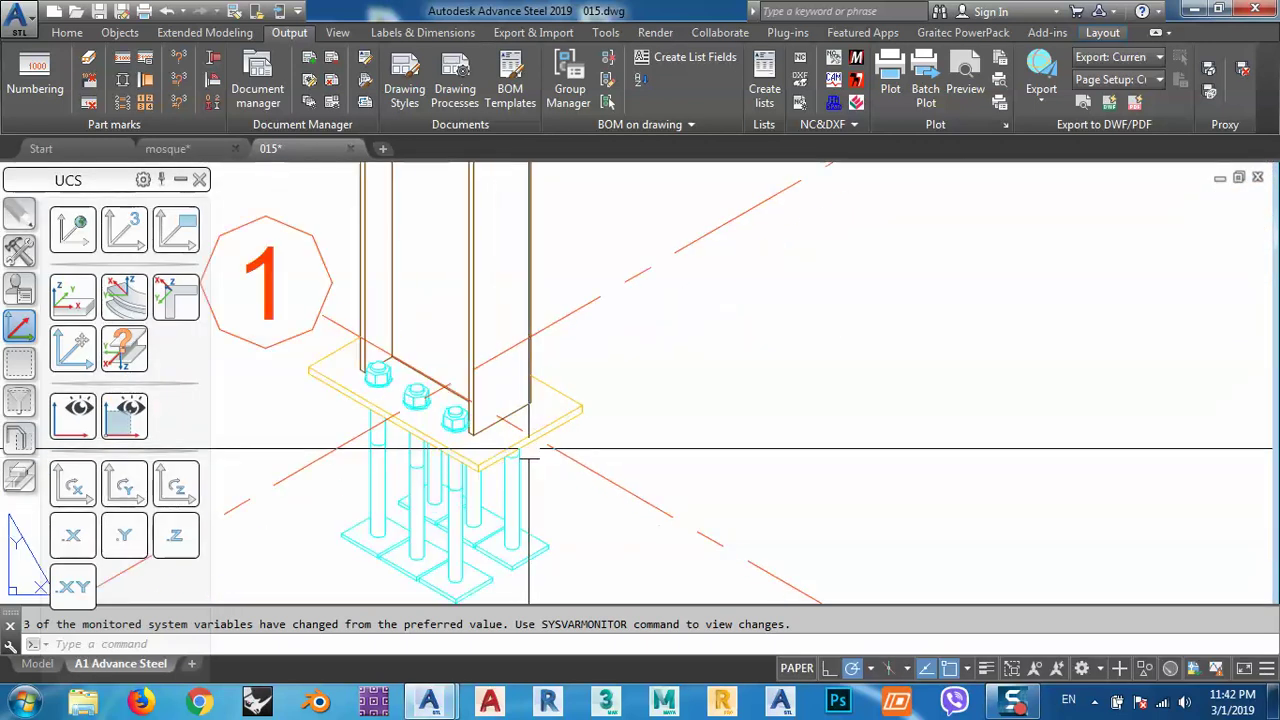
scroll(535, 447, down, 7)
middle_drag(535, 447, 490, 512)
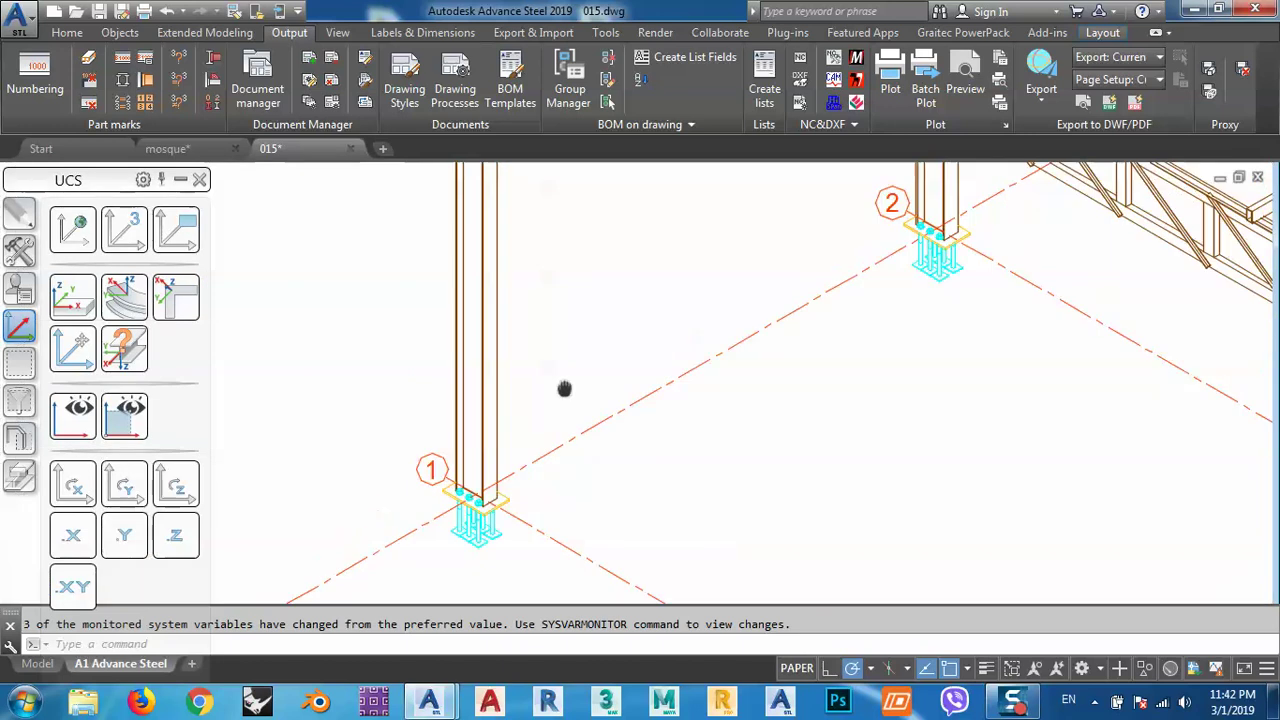
scroll(491, 525, up, 5)
scroll(460, 482, down, 9)
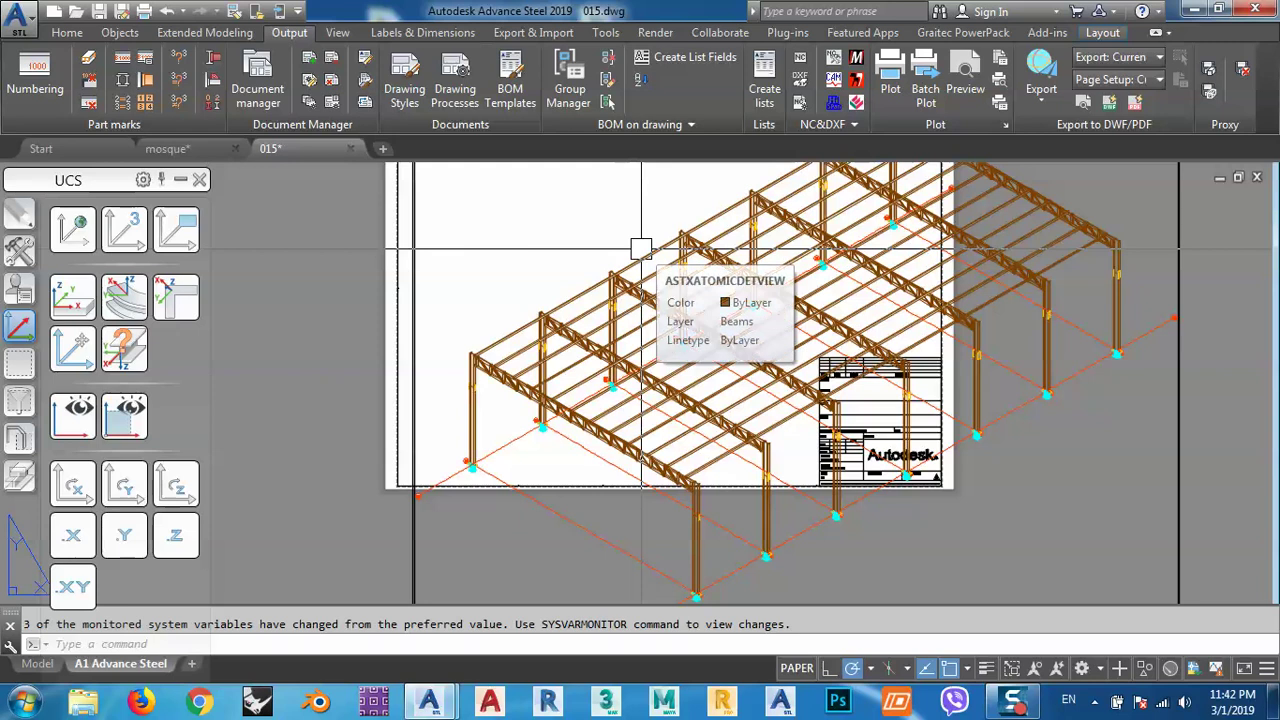
scroll(470, 465, up, 5)
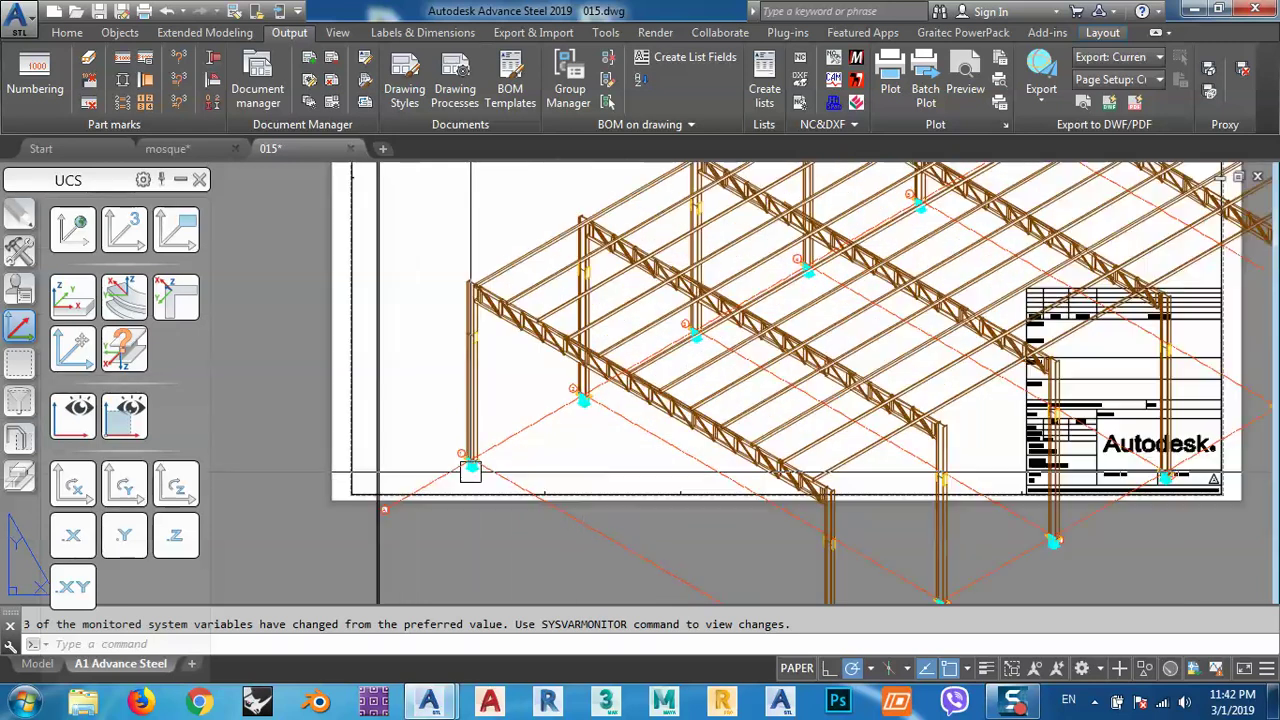
scroll(465, 466, down, 7)
middle_drag(480, 514, 497, 432)
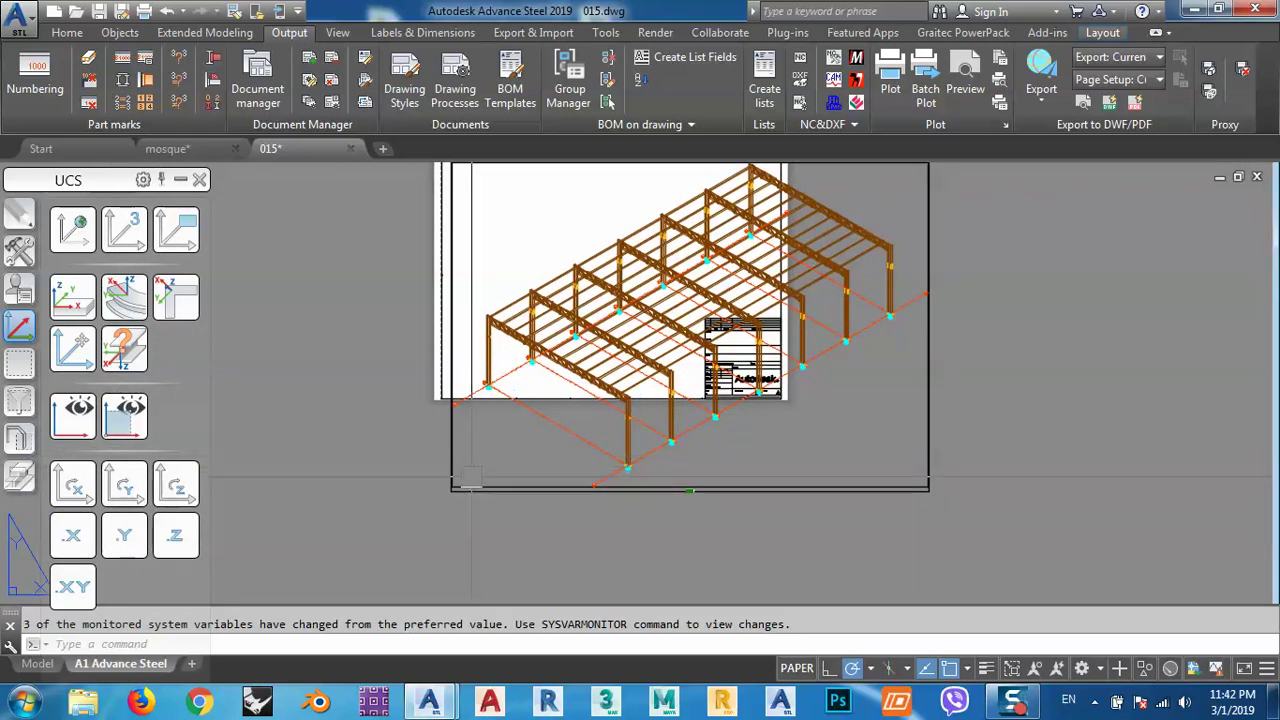
scroll(466, 475, up, 4)
mouse_move(450, 507)
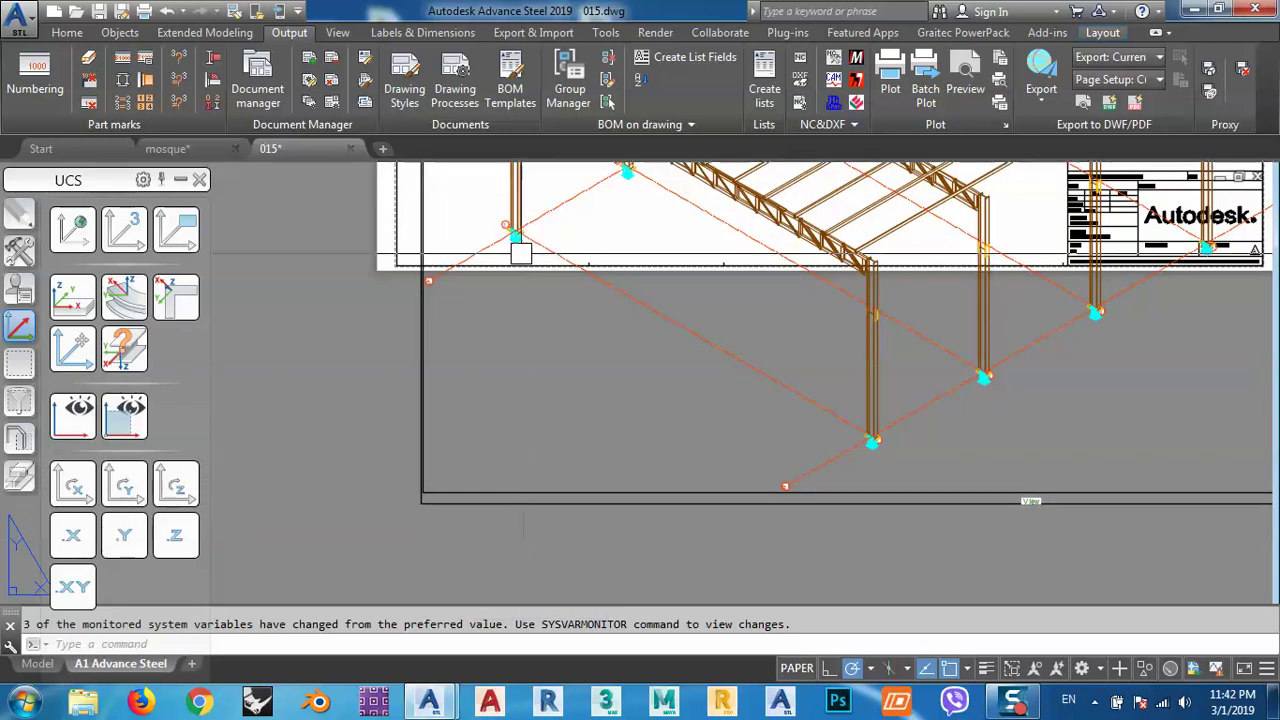
scroll(516, 255, up, 8)
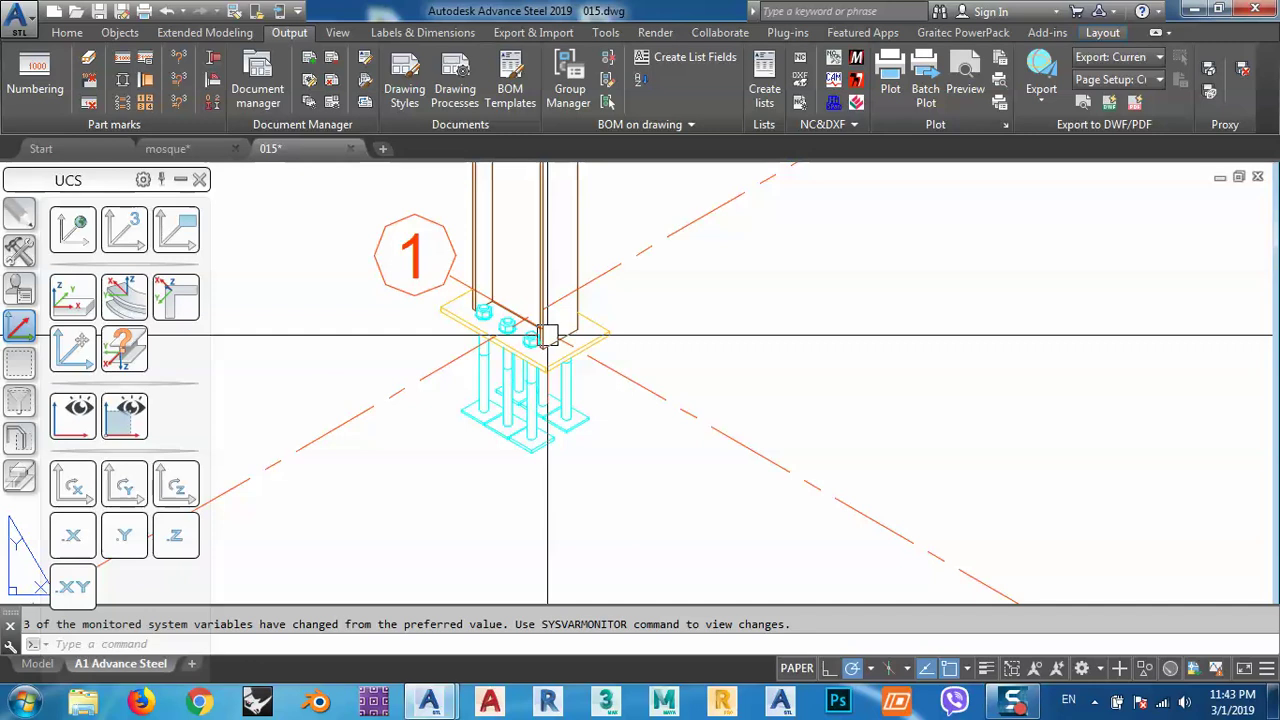
mouse_move(547, 336)
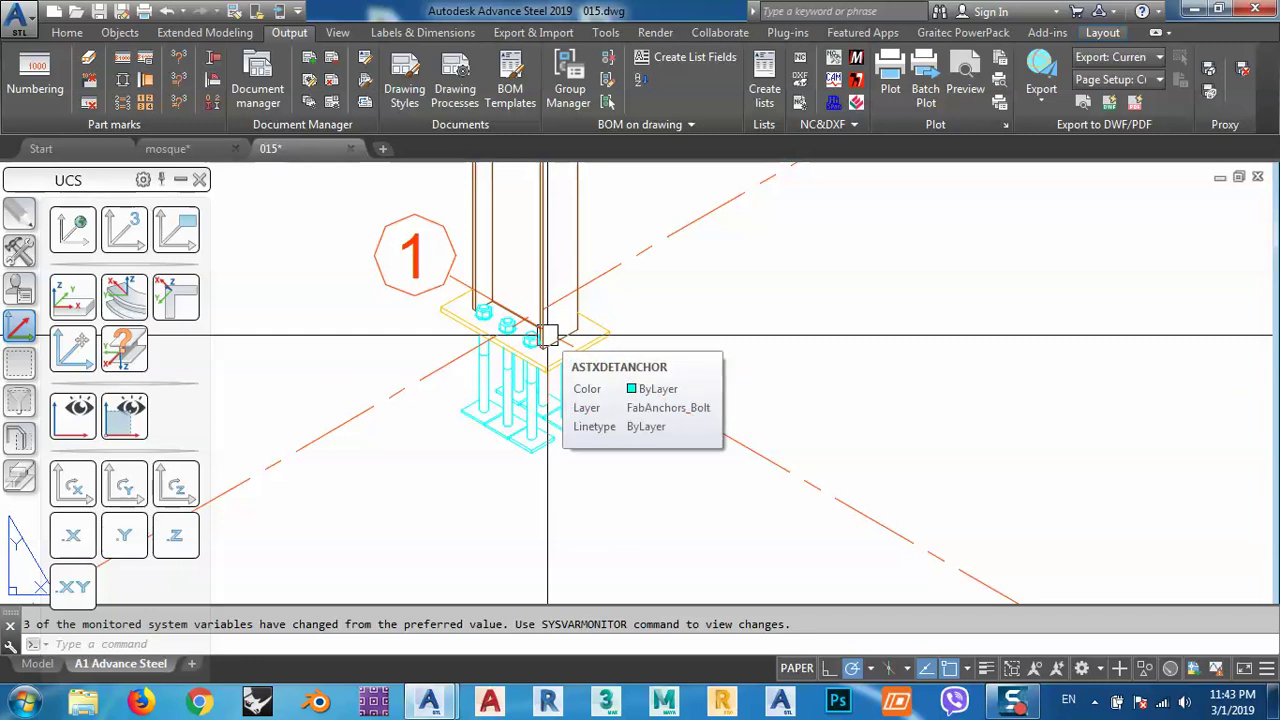
scroll(547, 336, down, 8)
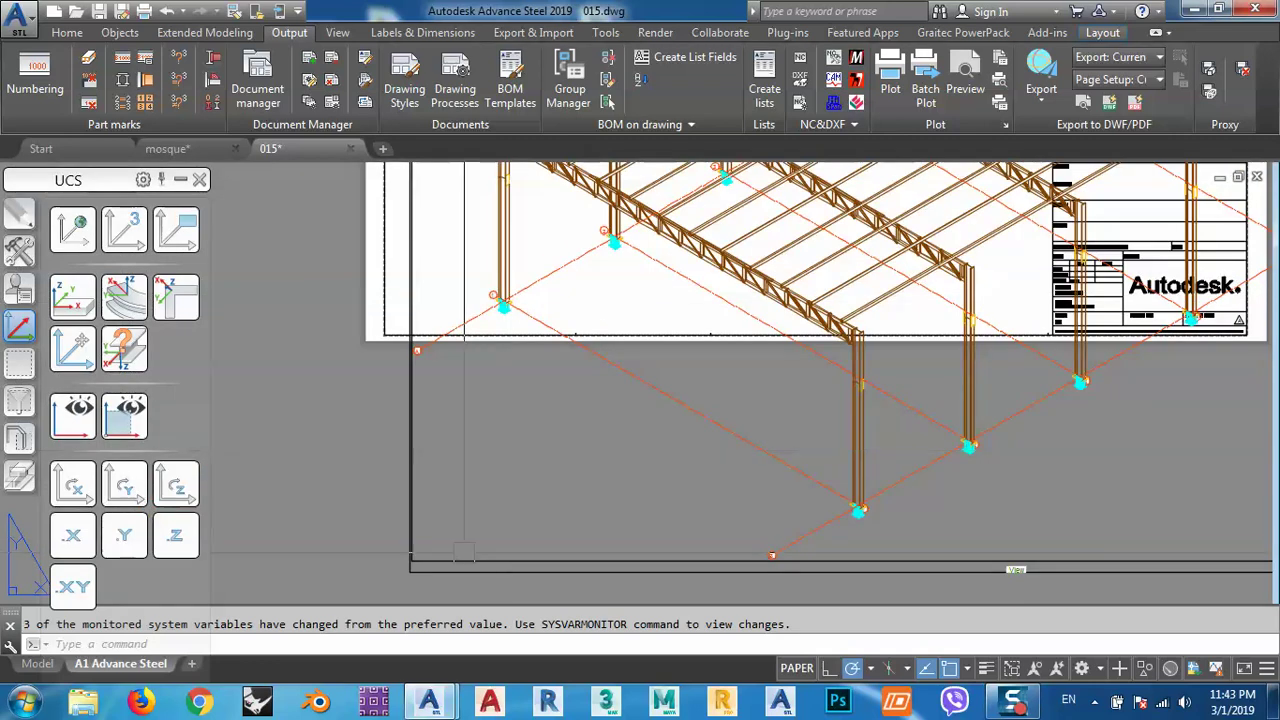
Change the 3D detail view's scale to 1:50 and update it
double_click(457, 569)
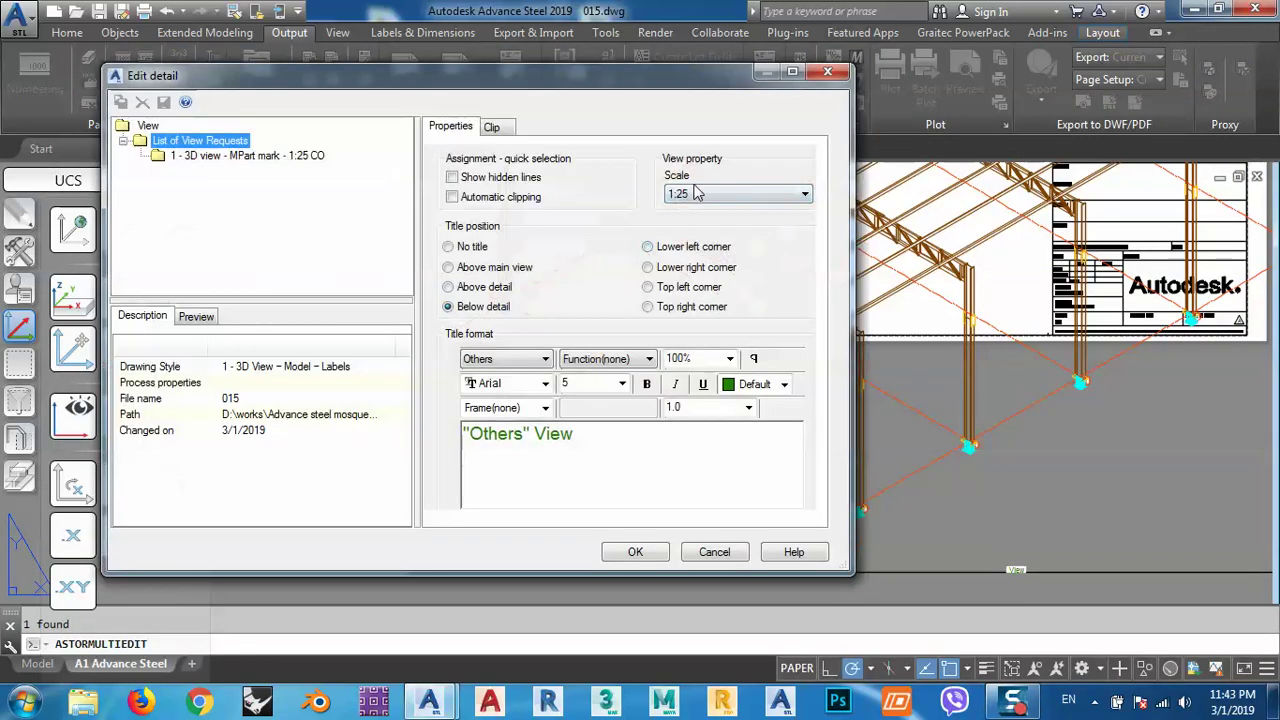
click(697, 193)
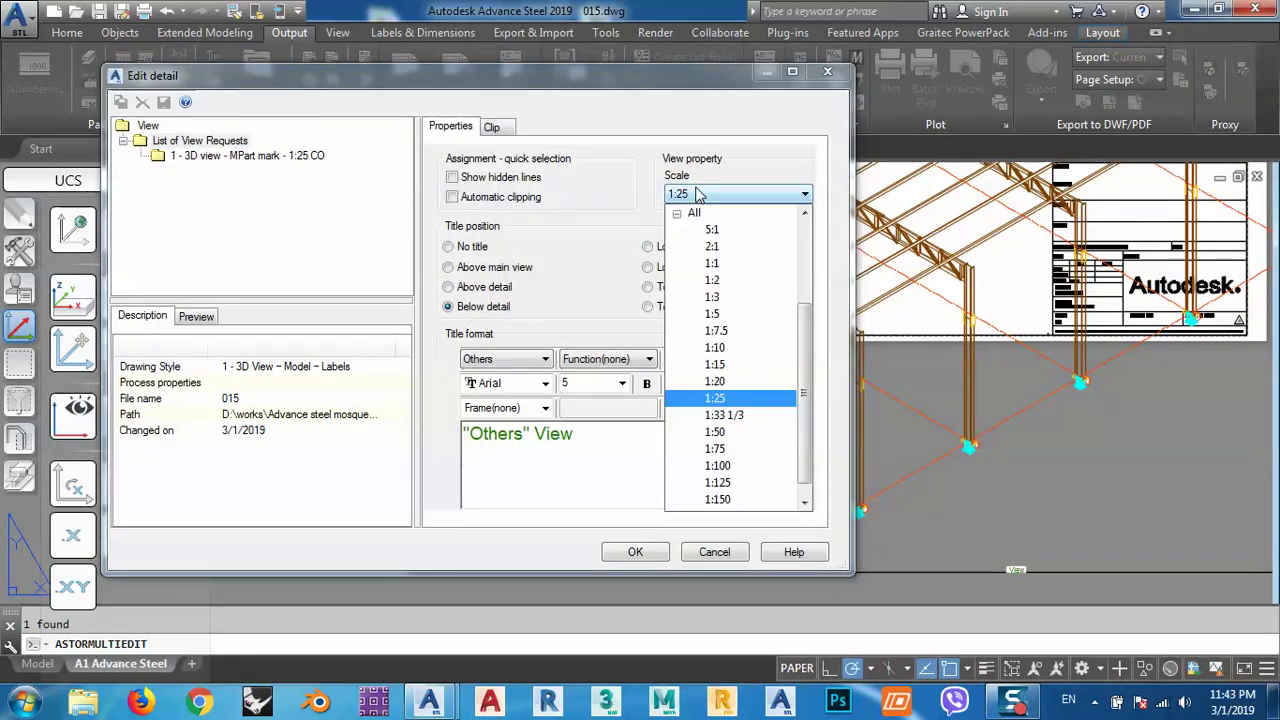
click(678, 431)
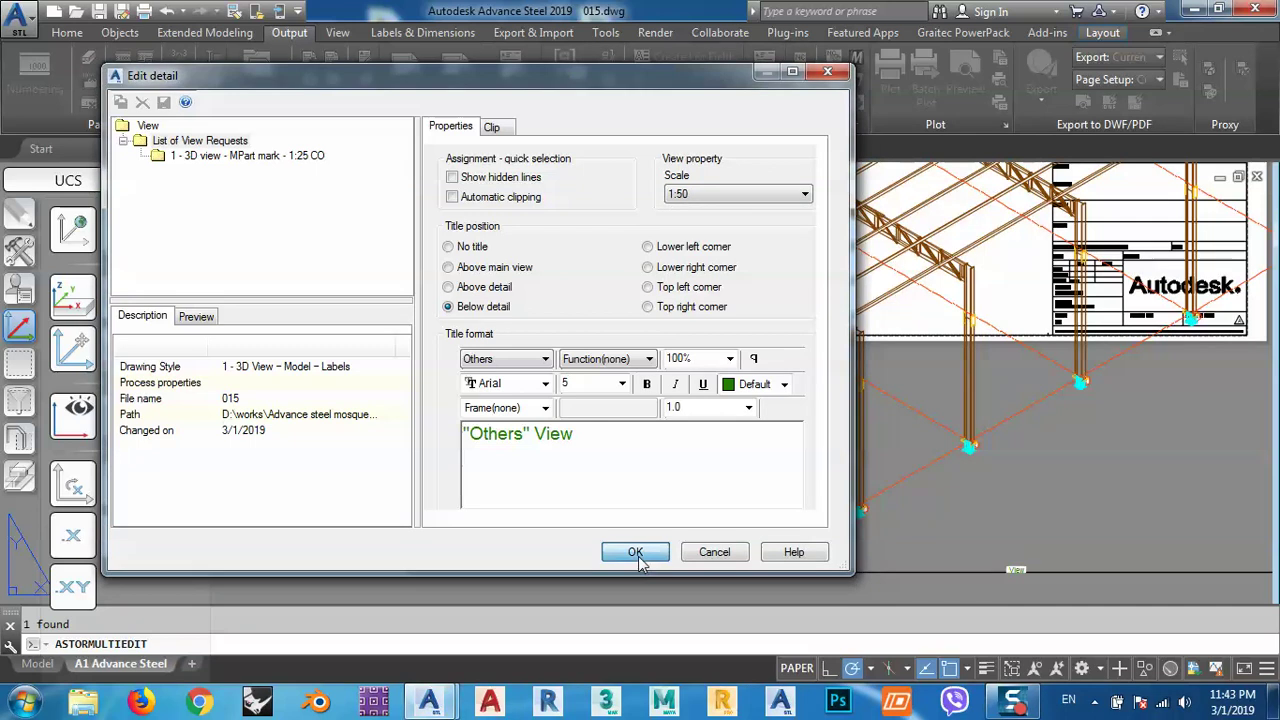
click(636, 553)
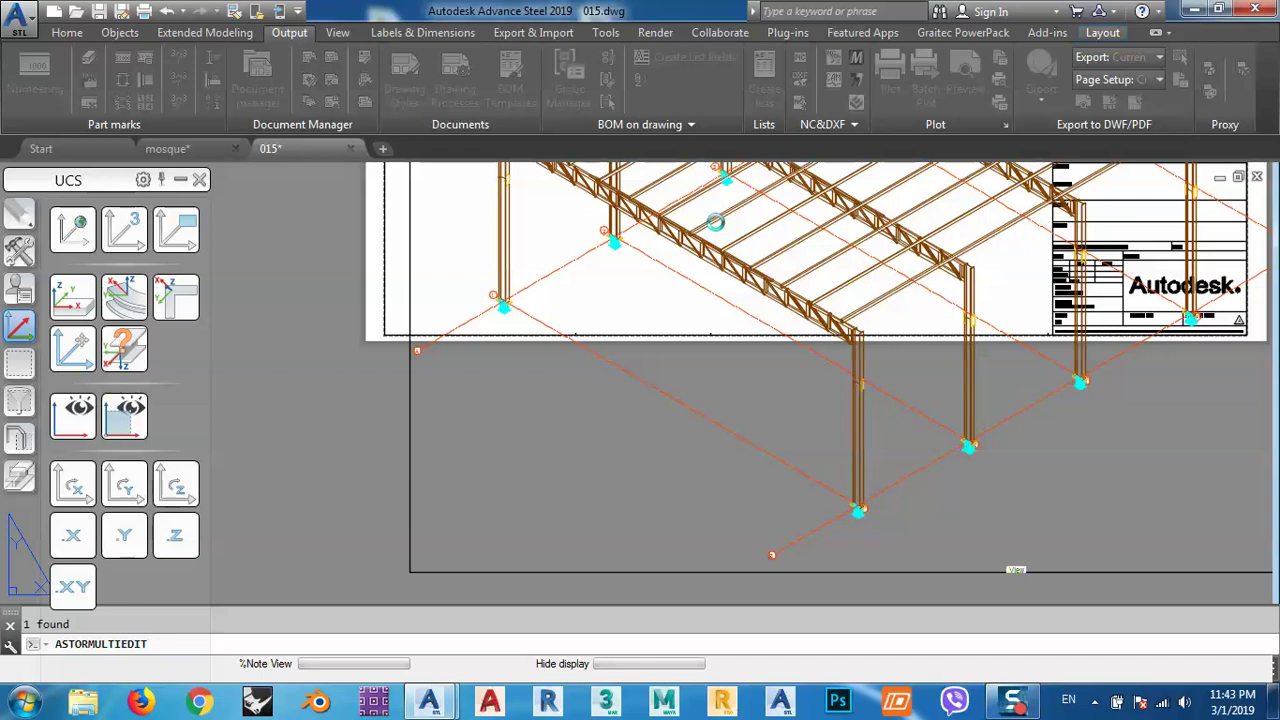
Move the viewport up with MOVE so the frame sits inside the sheet border
scroll(716, 222, down, 5)
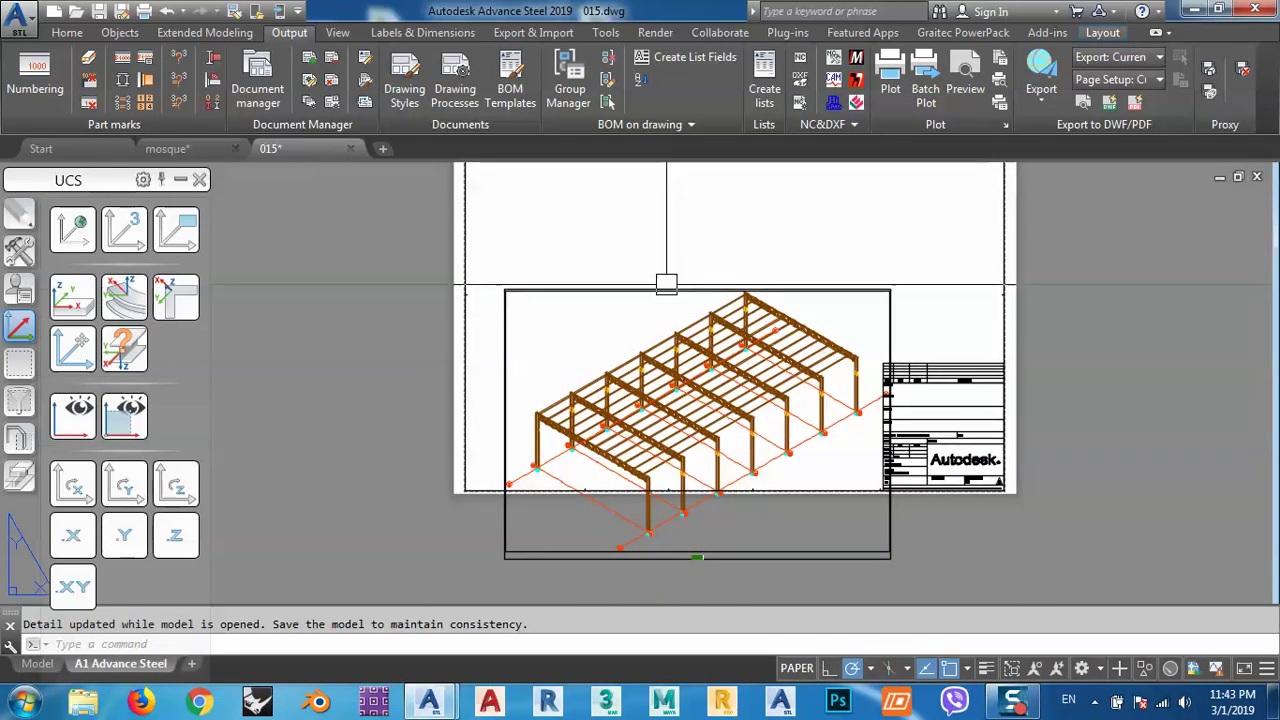
scroll(654, 289, up, 3)
scroll(648, 306, down, 1)
scroll(648, 306, down, 2)
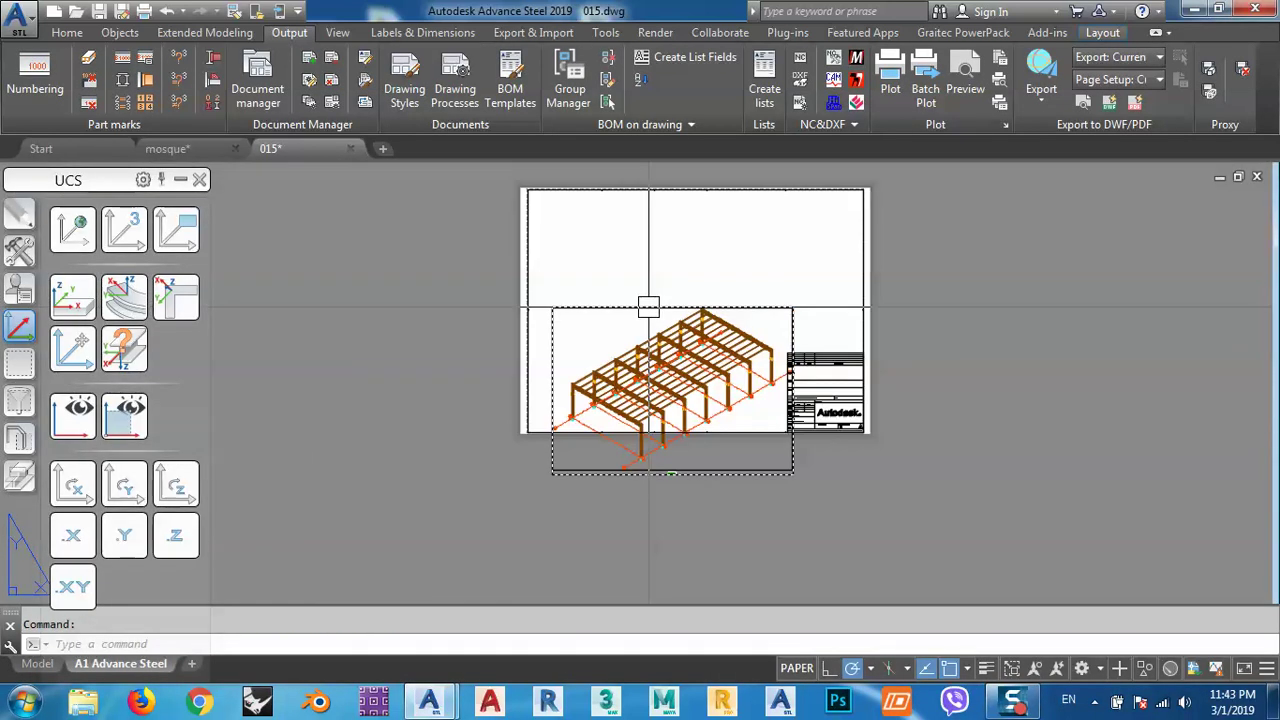
text(m)
key(Return)
click(700, 246)
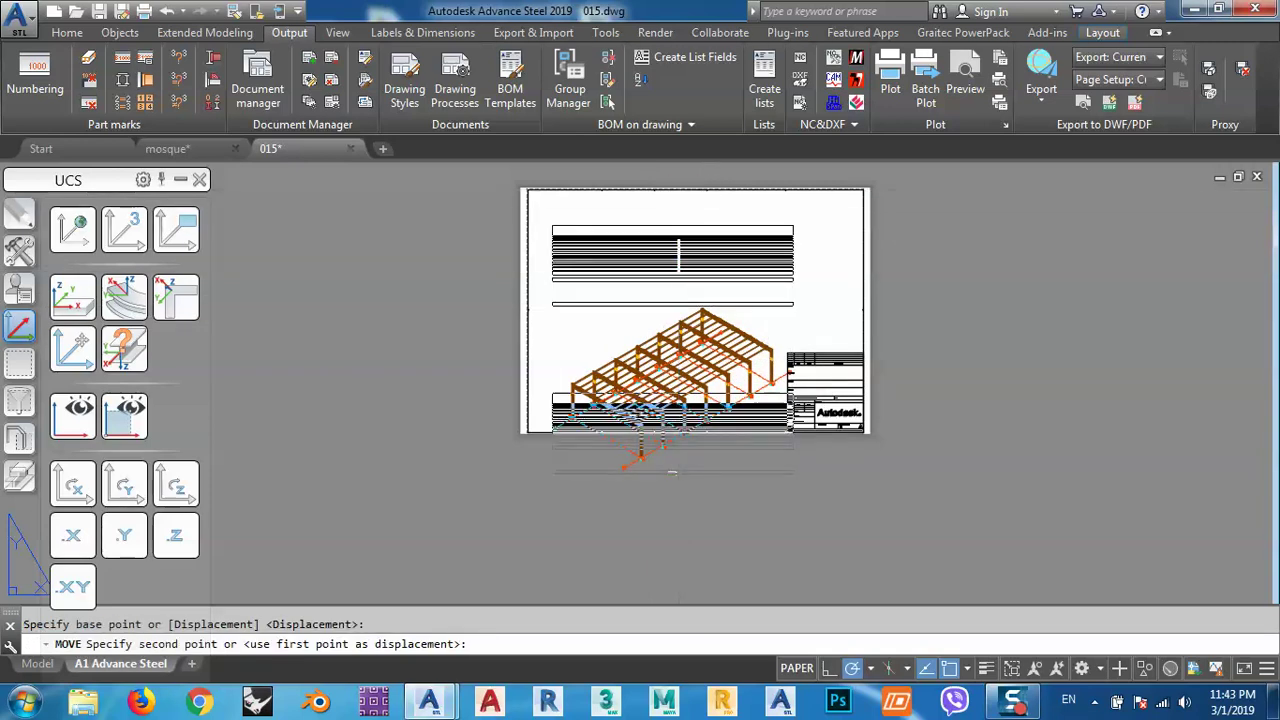
click(690, 170)
Window-select the whole detail drawing on the sheet
click(539, 202)
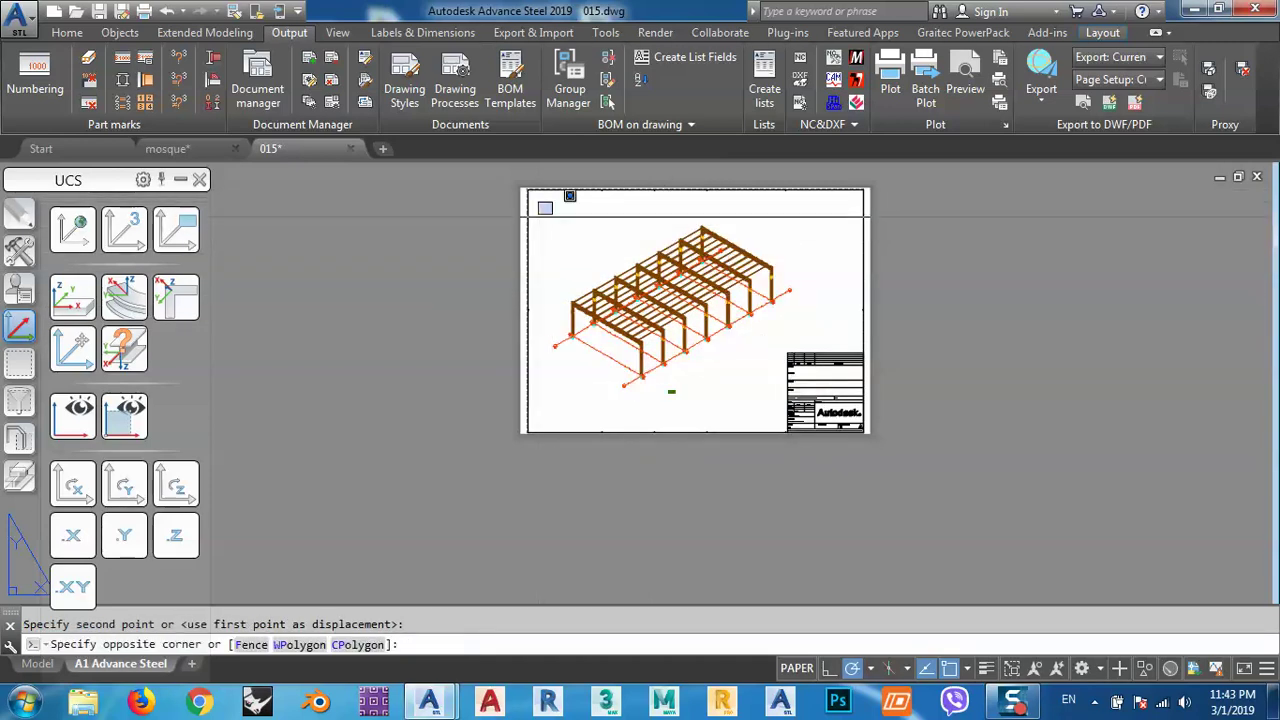
click(789, 392)
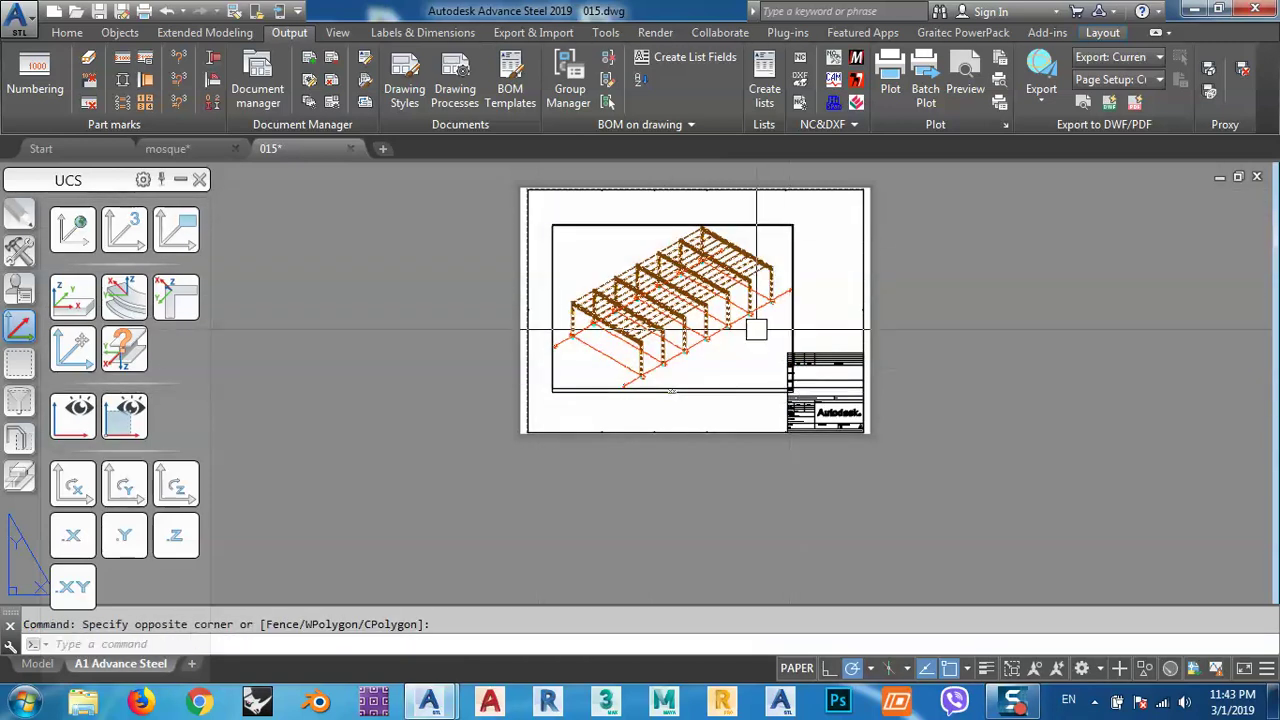
right_click(752, 323)
Use Advance Multi Edit plate properties to set the plates' visible line colour to Blue
mouse_move(985, 452)
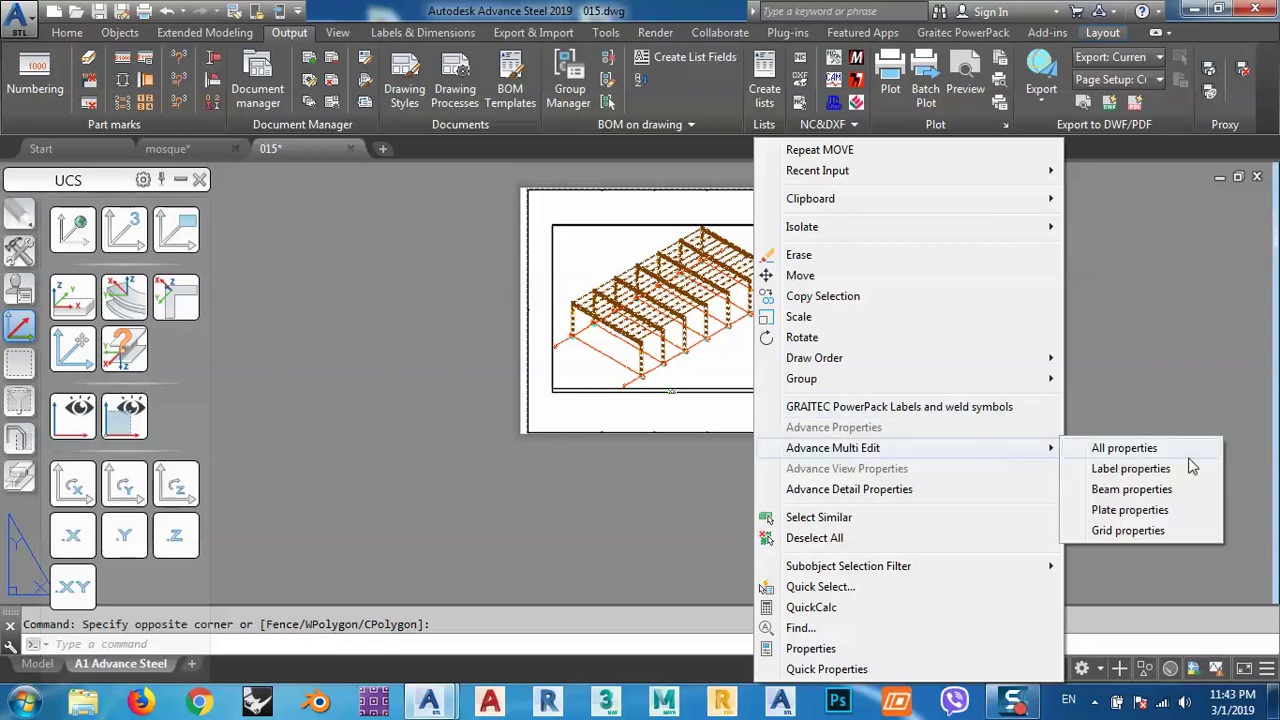
click(1130, 512)
click(530, 89)
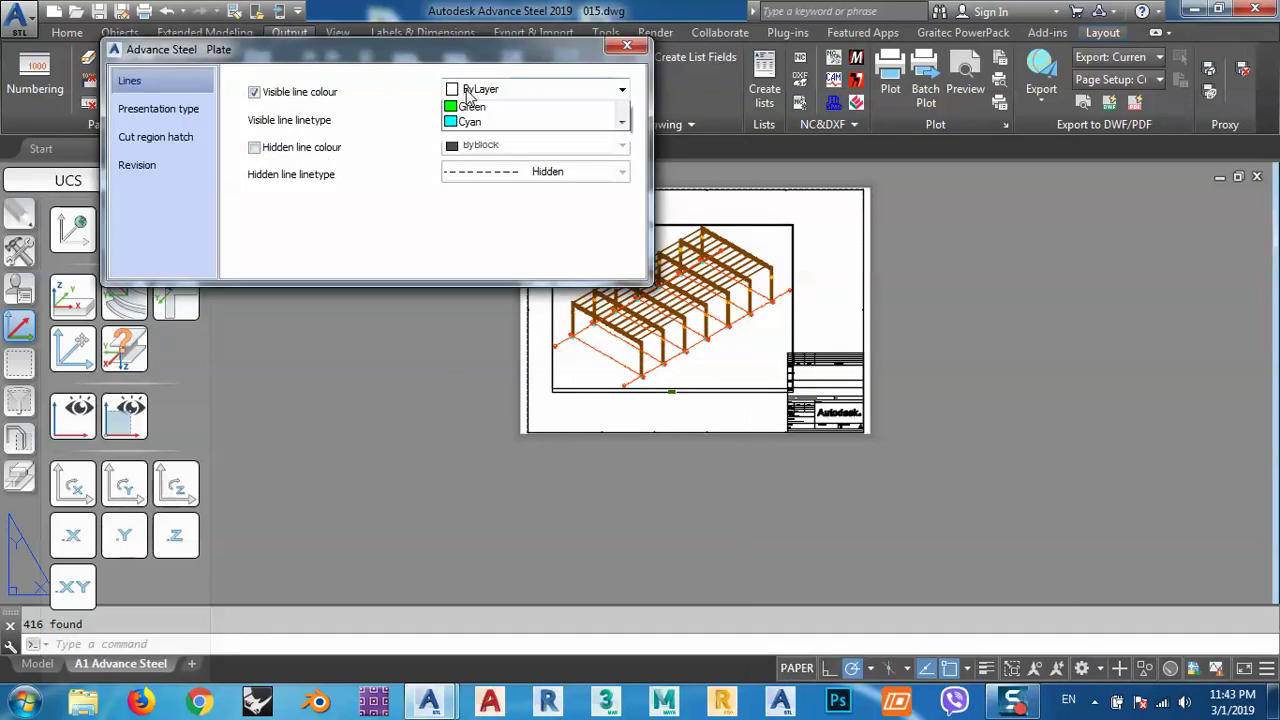
click(500, 160)
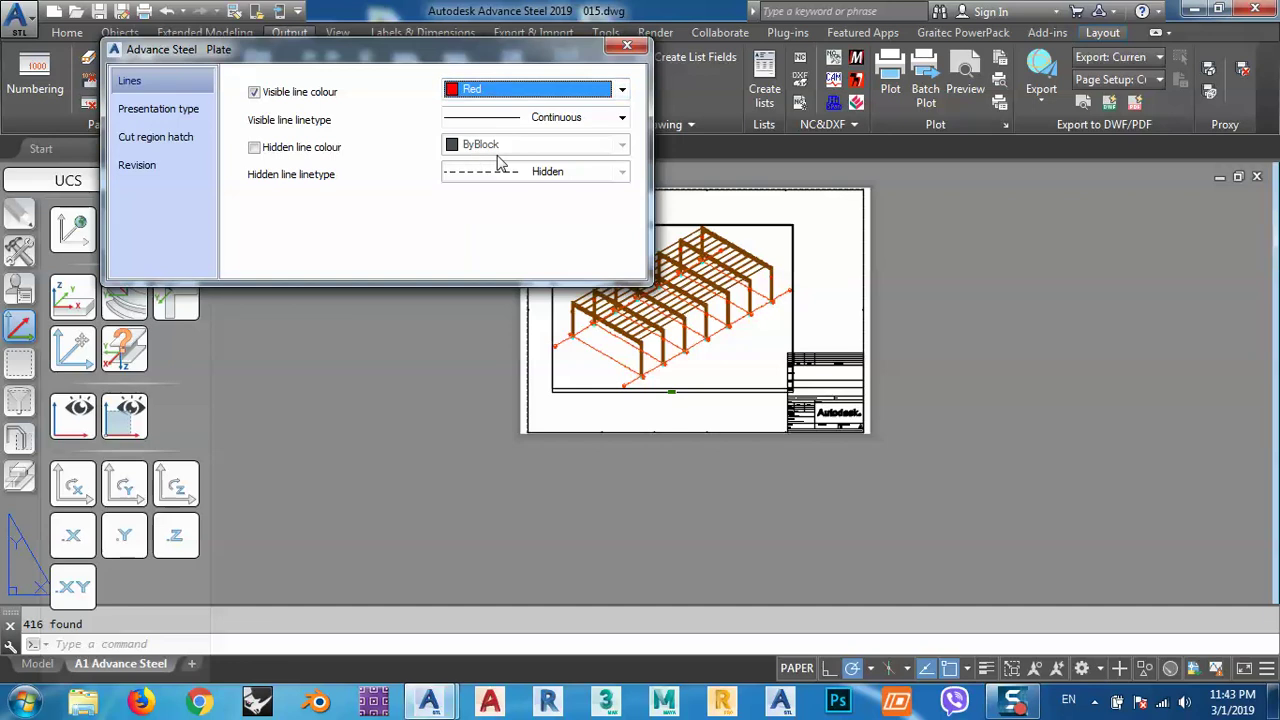
click(484, 89)
click(530, 163)
click(627, 46)
scroll(585, 413, up, 10)
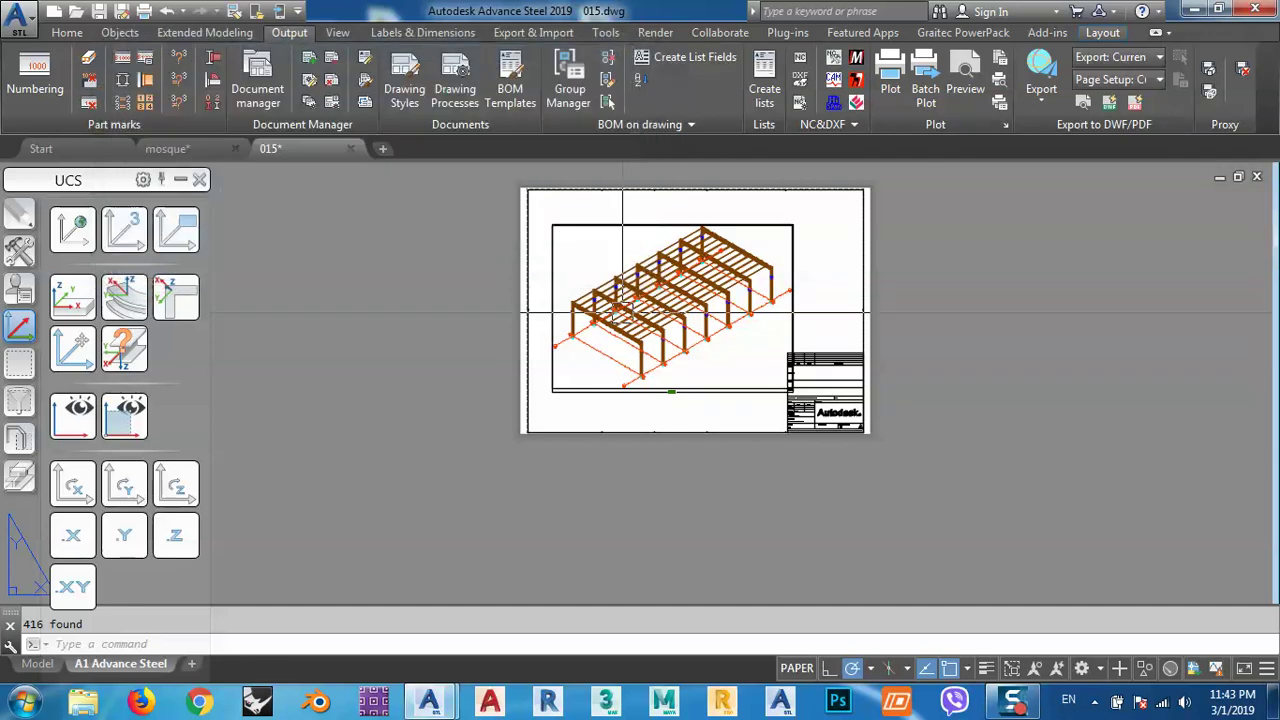
scroll(587, 413, up, 5)
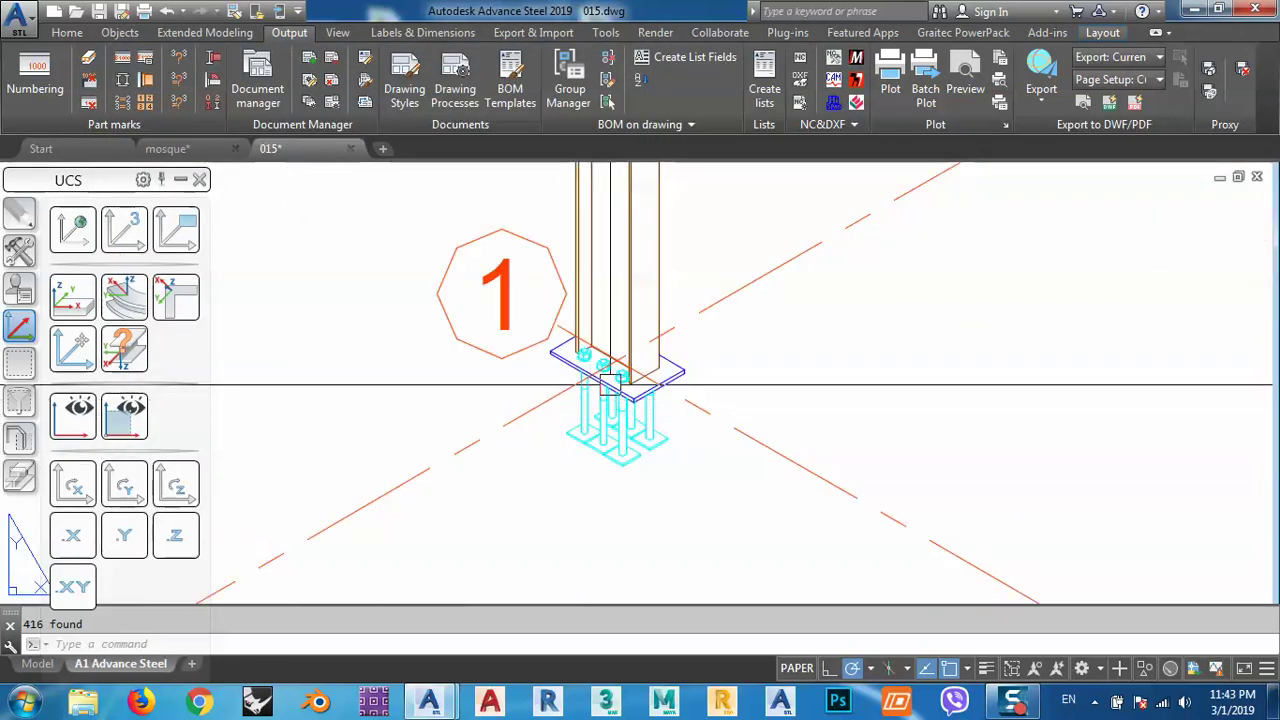
scroll(614, 277, down, 10)
scroll(616, 265, up, 8)
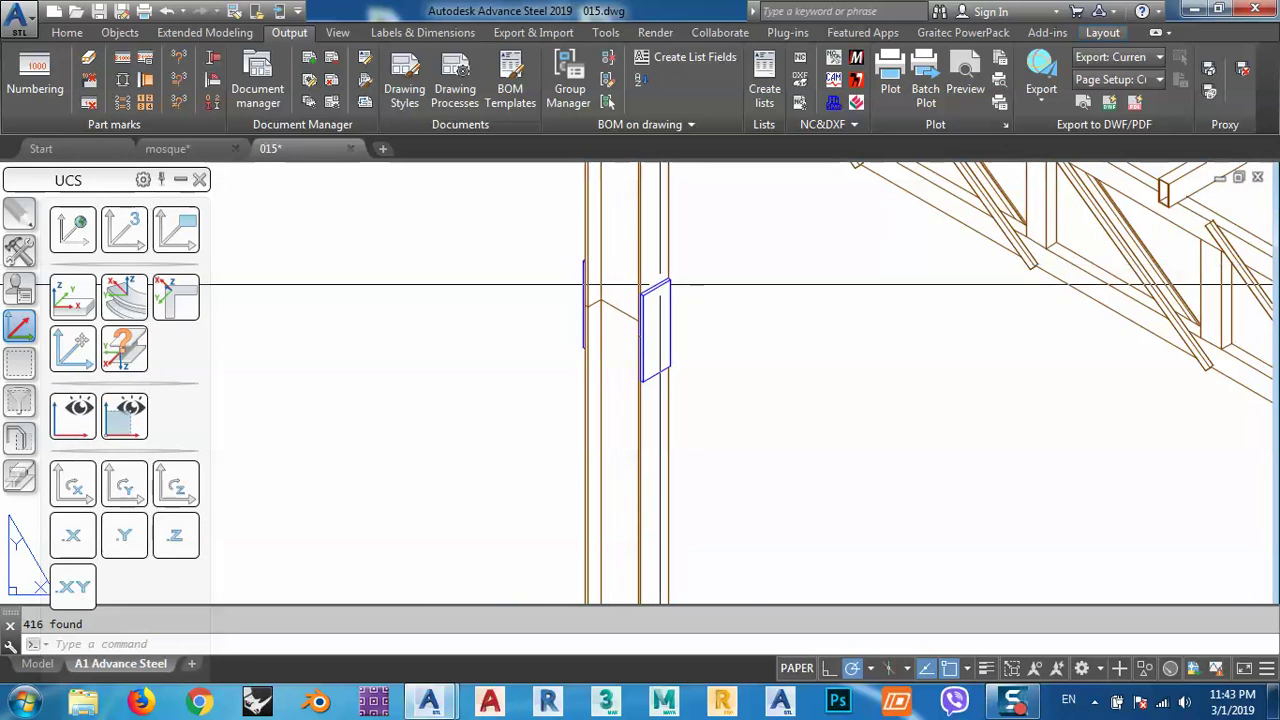
scroll(668, 240, down, 8)
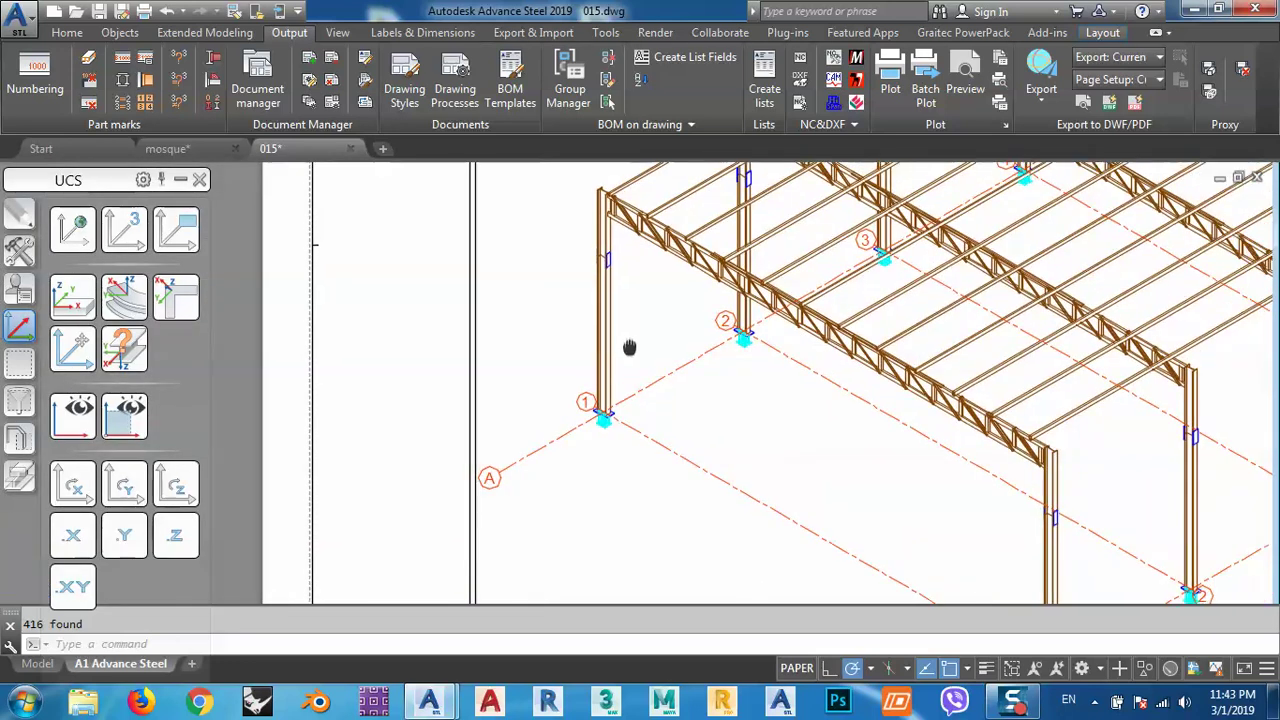
scroll(585, 423, up, 7)
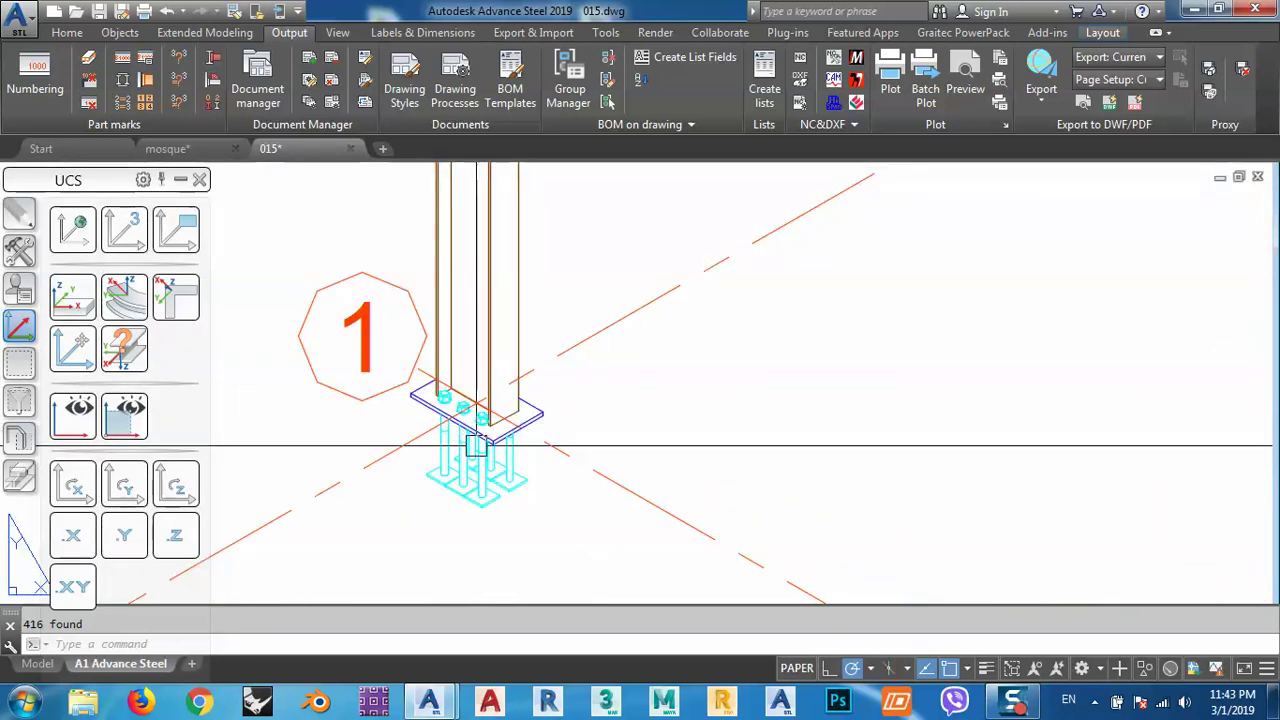
mouse_move(479, 443)
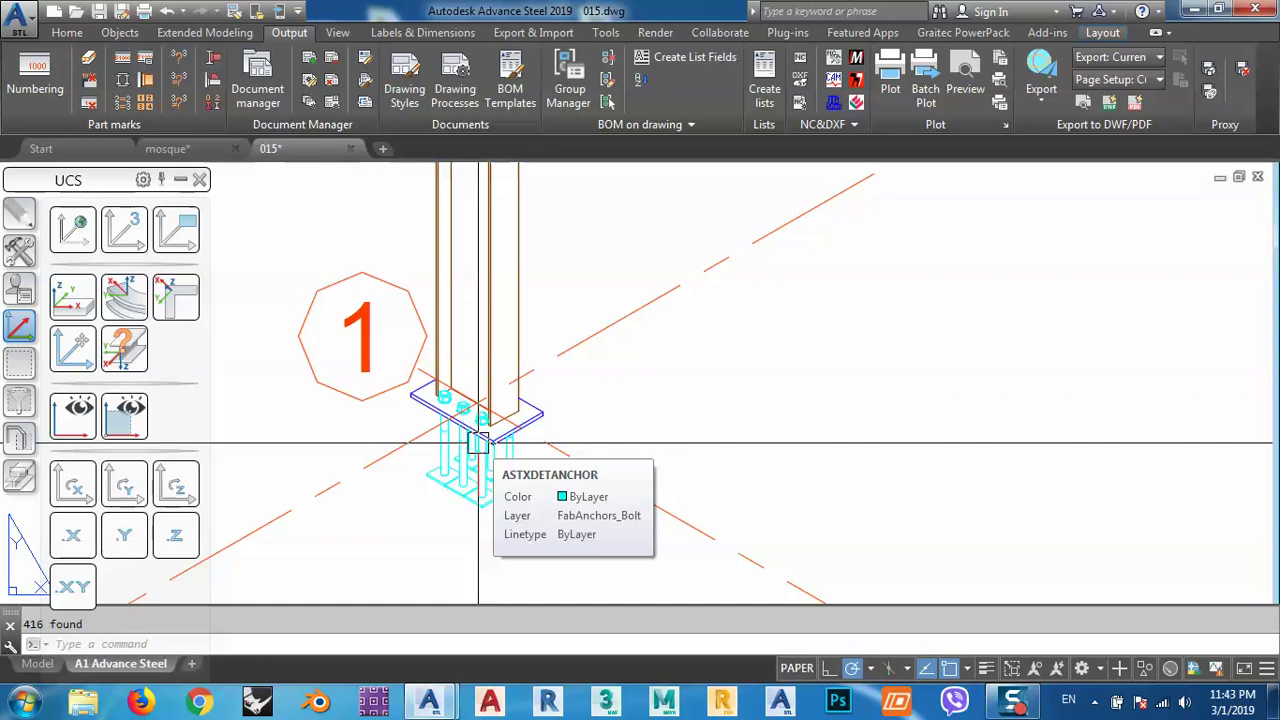
Zoom and pan to inspect the neighbouring columns and roof frame in 015
scroll(479, 443, down, 3)
scroll(612, 370, down, 4)
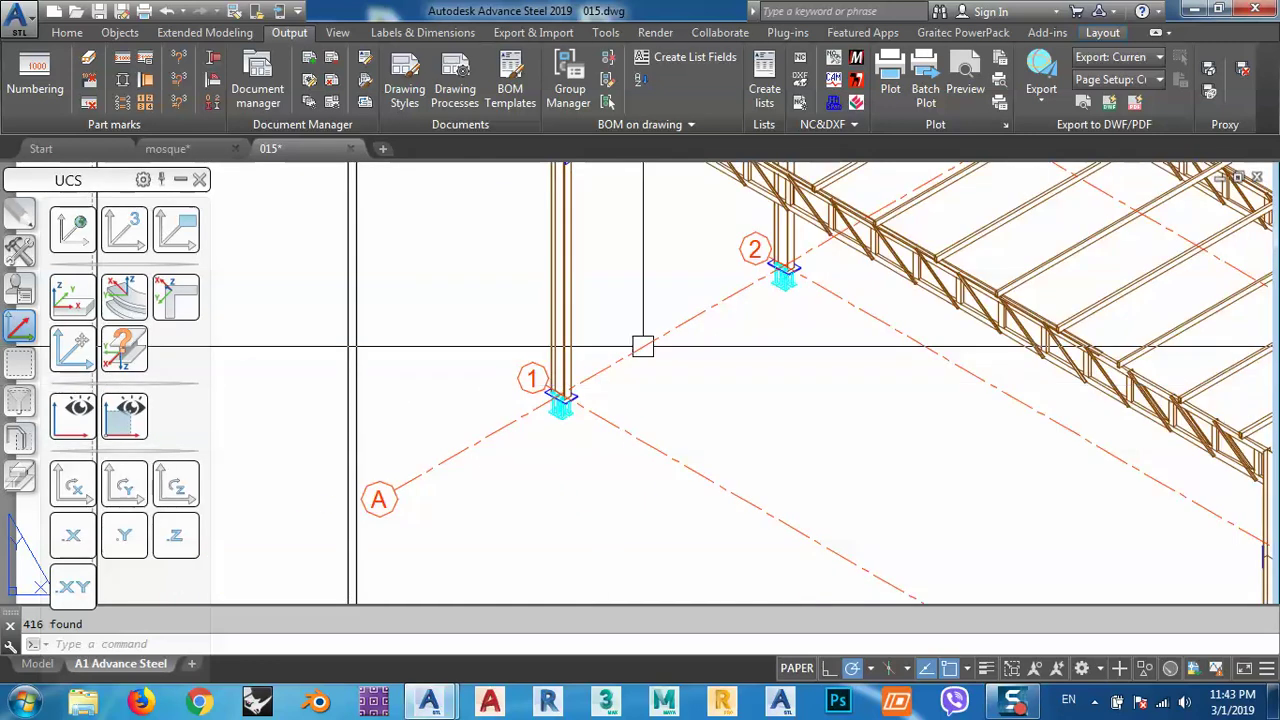
middle_drag(640, 346, 585, 539)
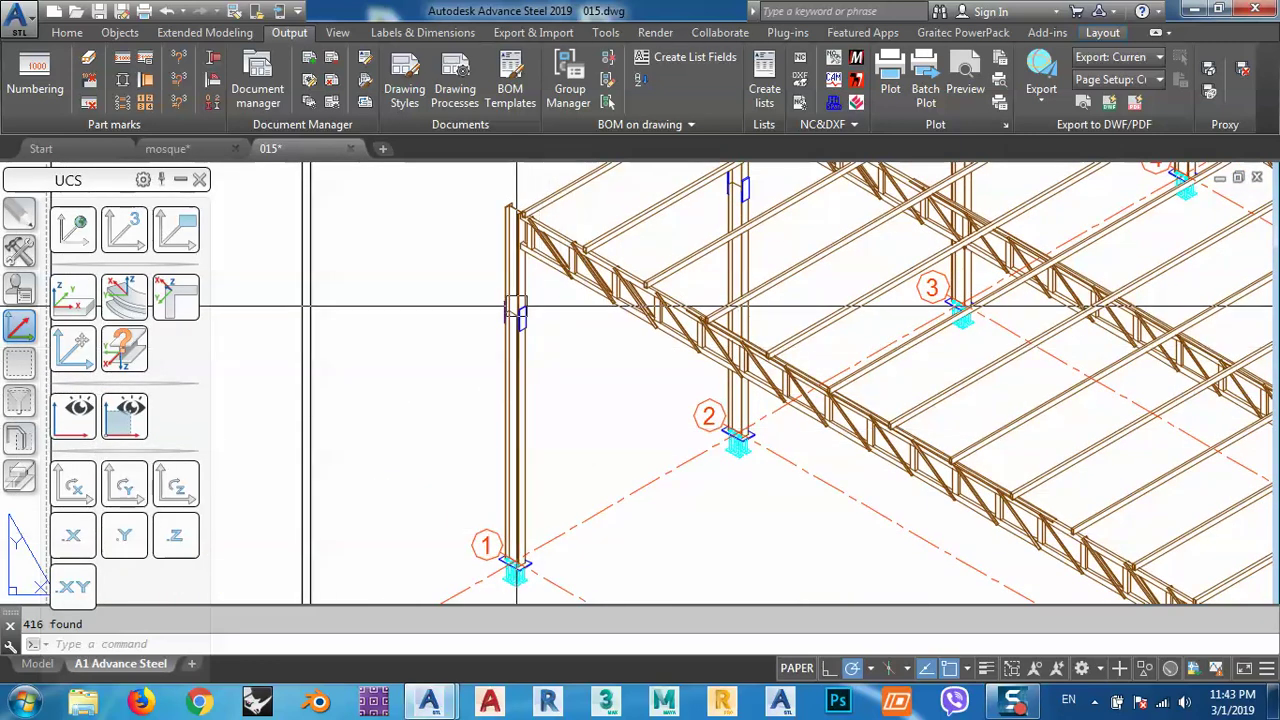
mouse_move(516, 309)
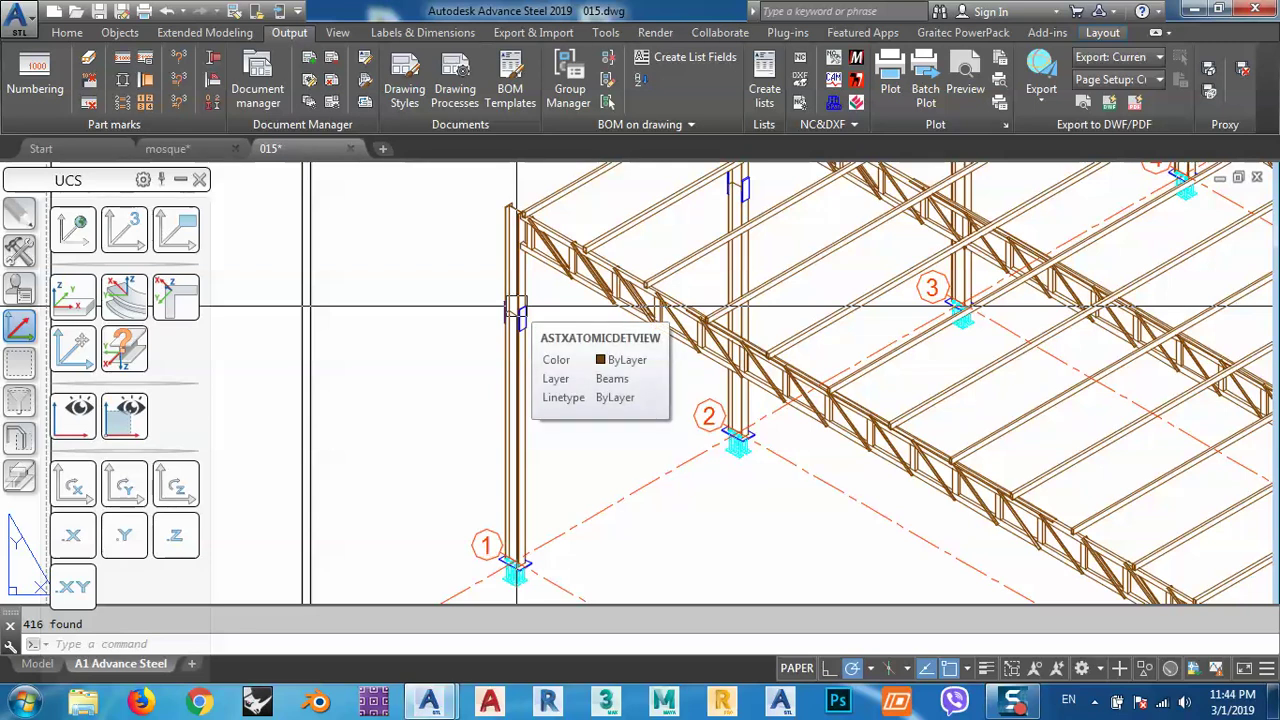
scroll(516, 305, down, 3)
middle_drag(517, 300, 444, 276)
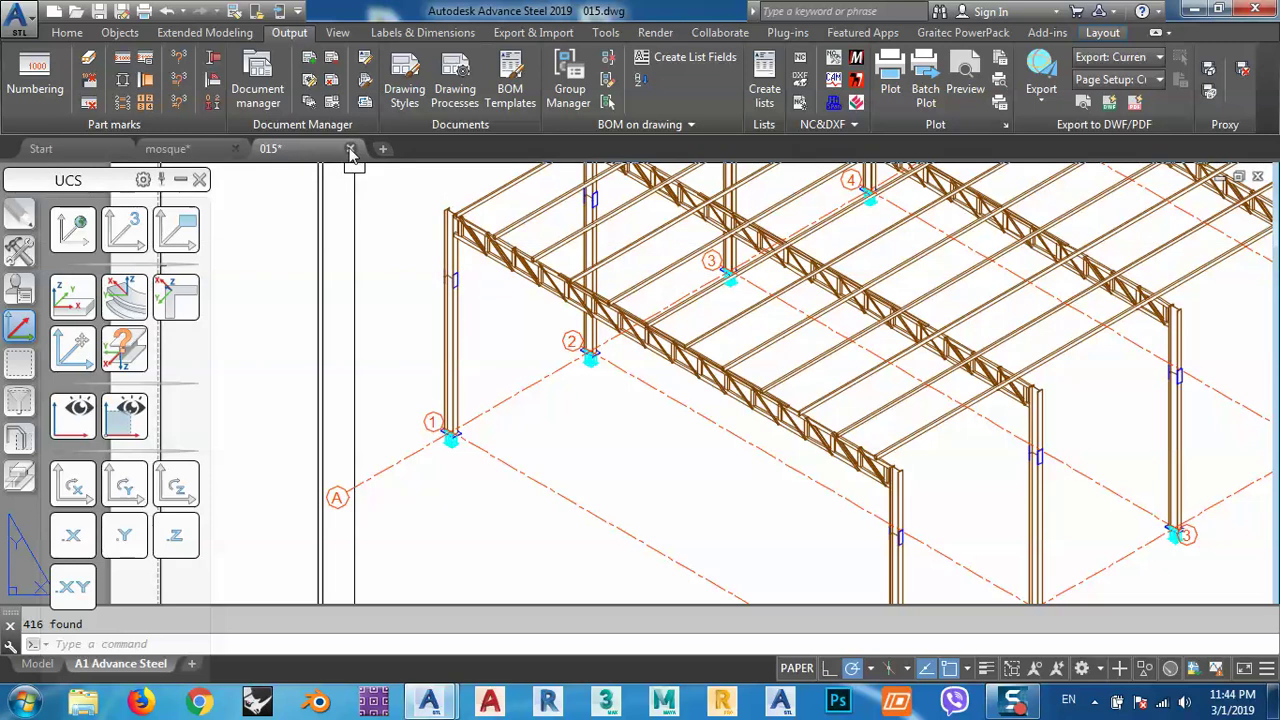
Close the 015 drawing, saving its changes, and recentre the mosque model
click(350, 149)
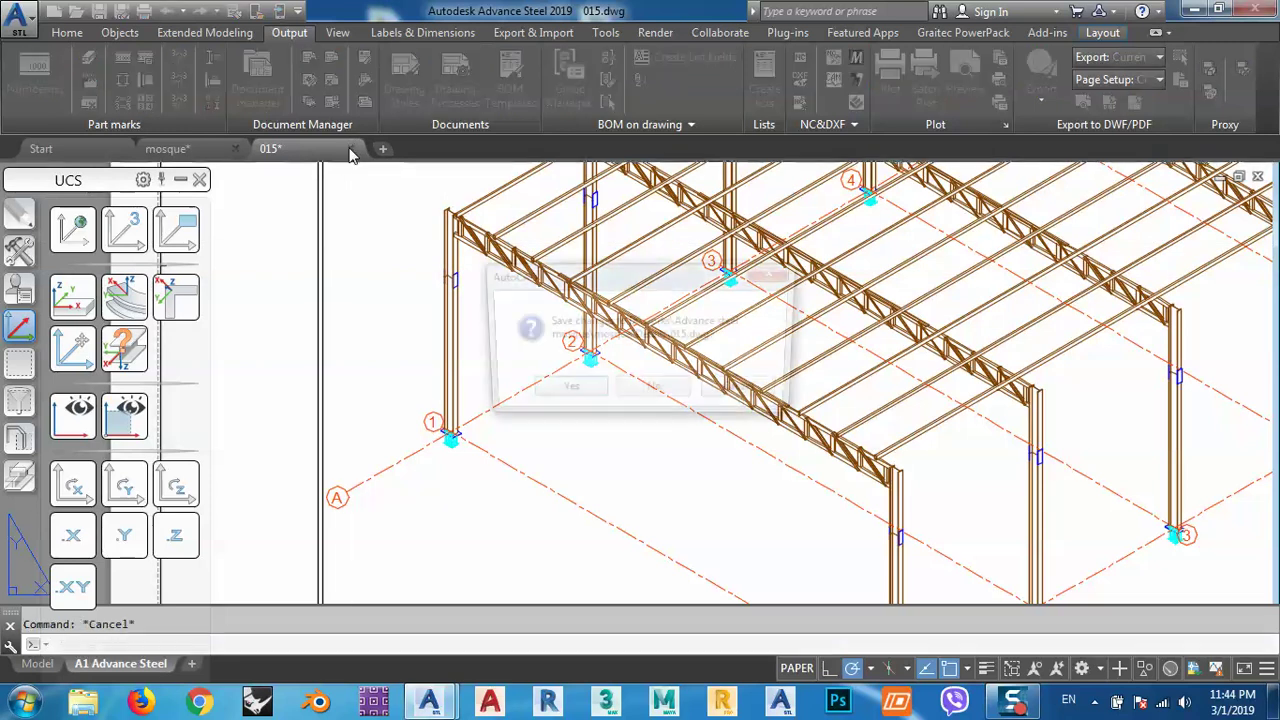
click(563, 392)
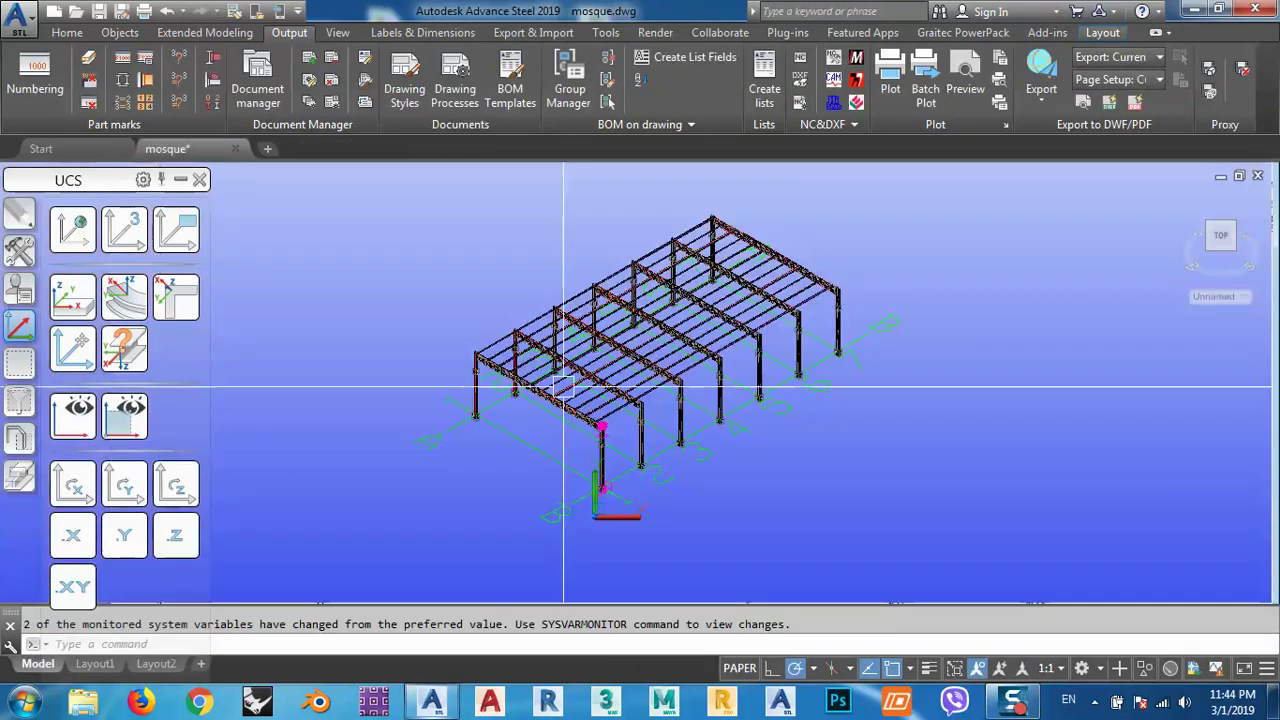
middle_drag(379, 290, 334, 257)
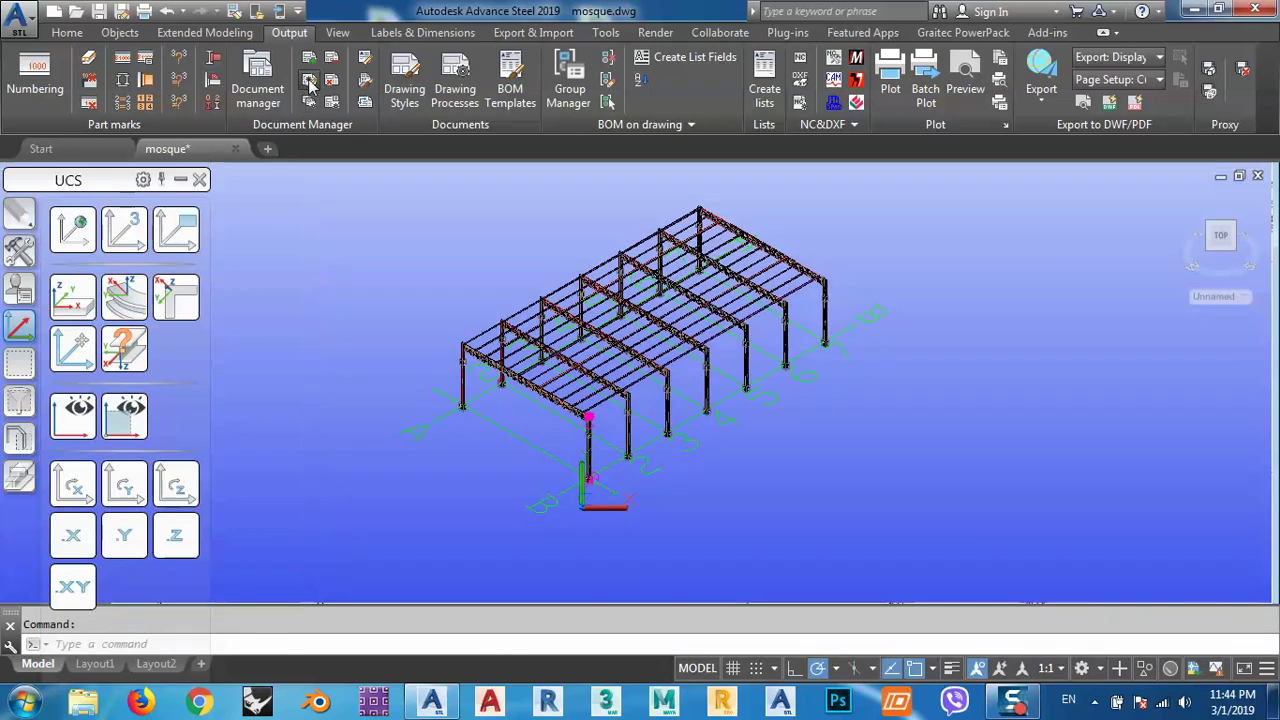
Open the Drawing Style Manager and collapse the Model - Labels branches without saving
click(310, 82)
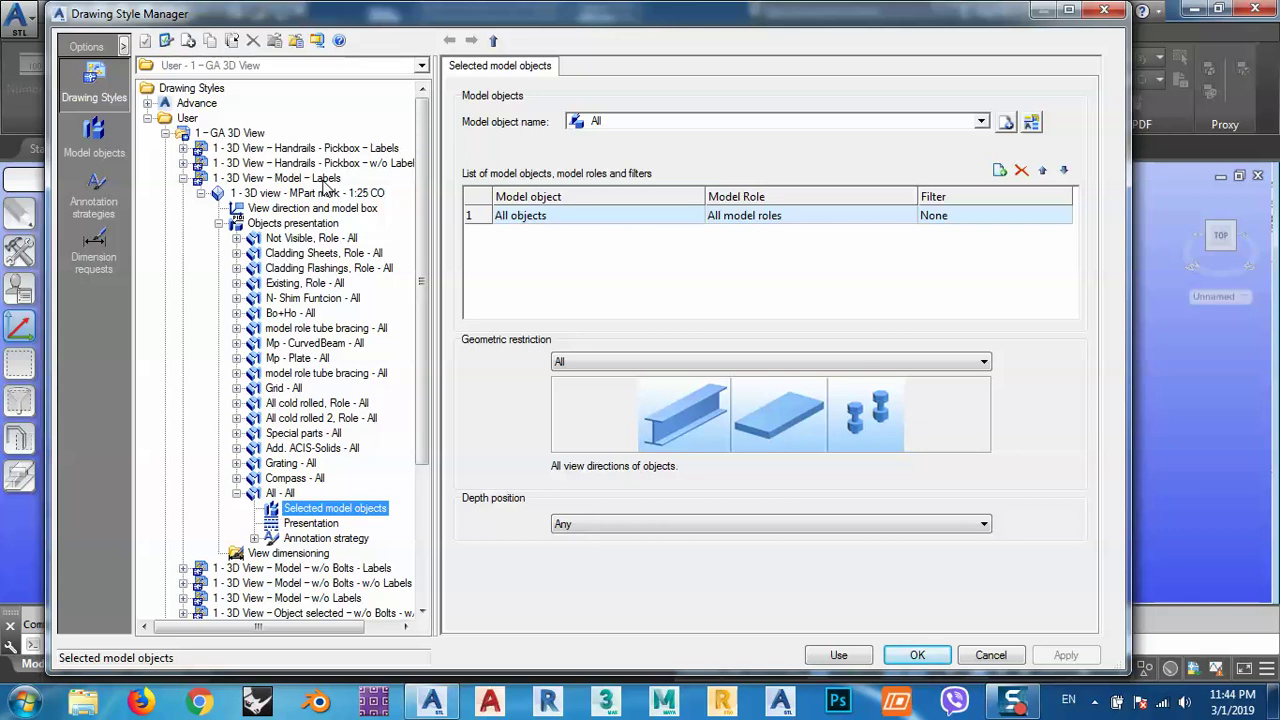
click(218, 226)
click(200, 193)
click(183, 178)
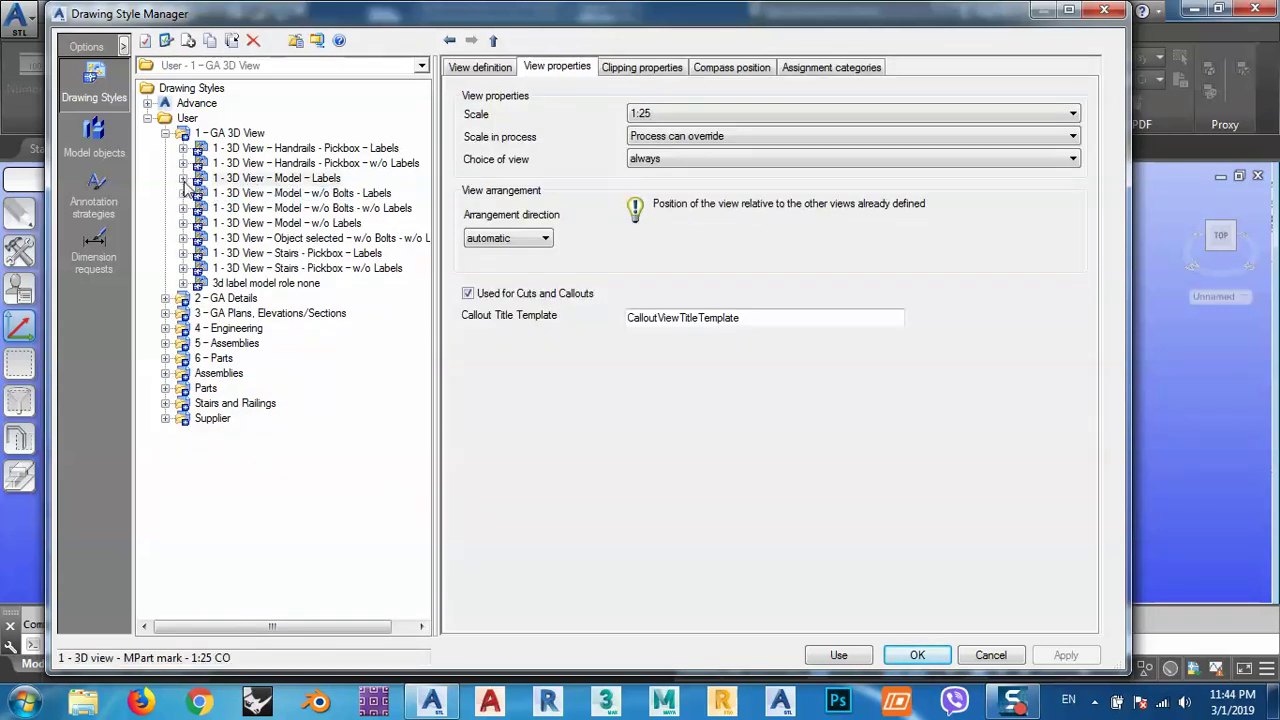
click(766, 405)
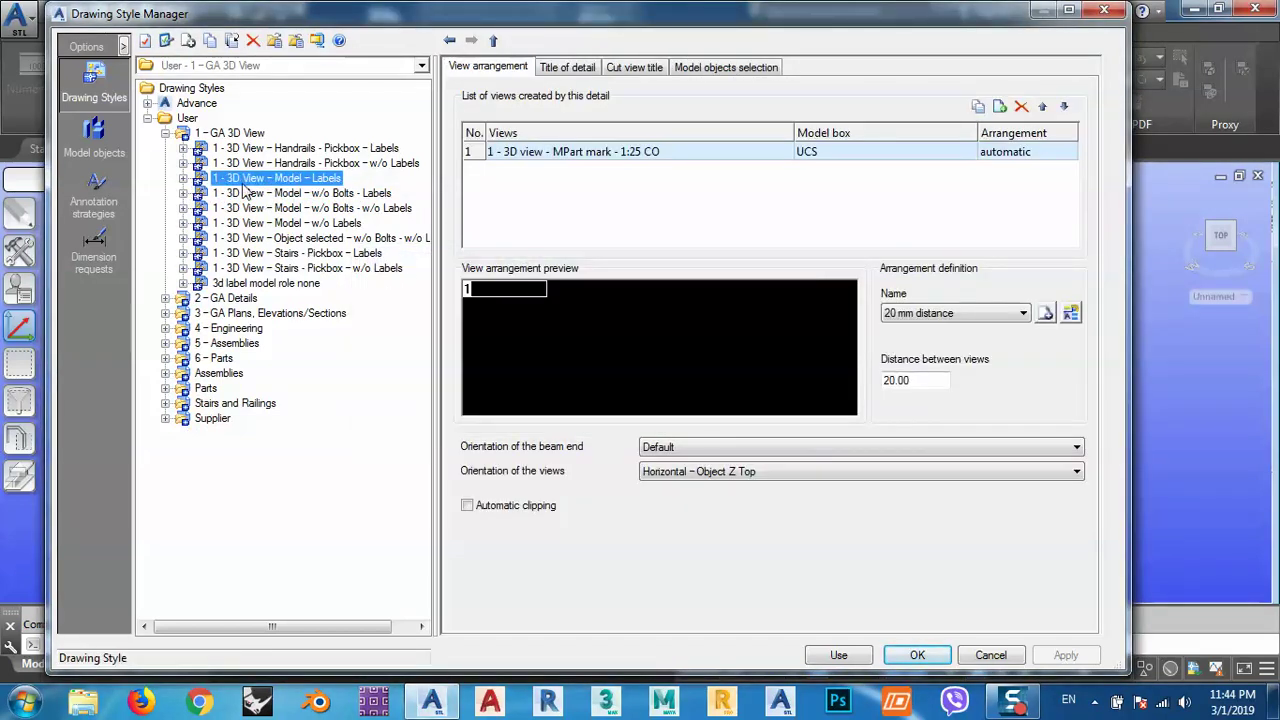
Review the All - All rule's selected model objects (All objects, All model roles), then close
click(183, 178)
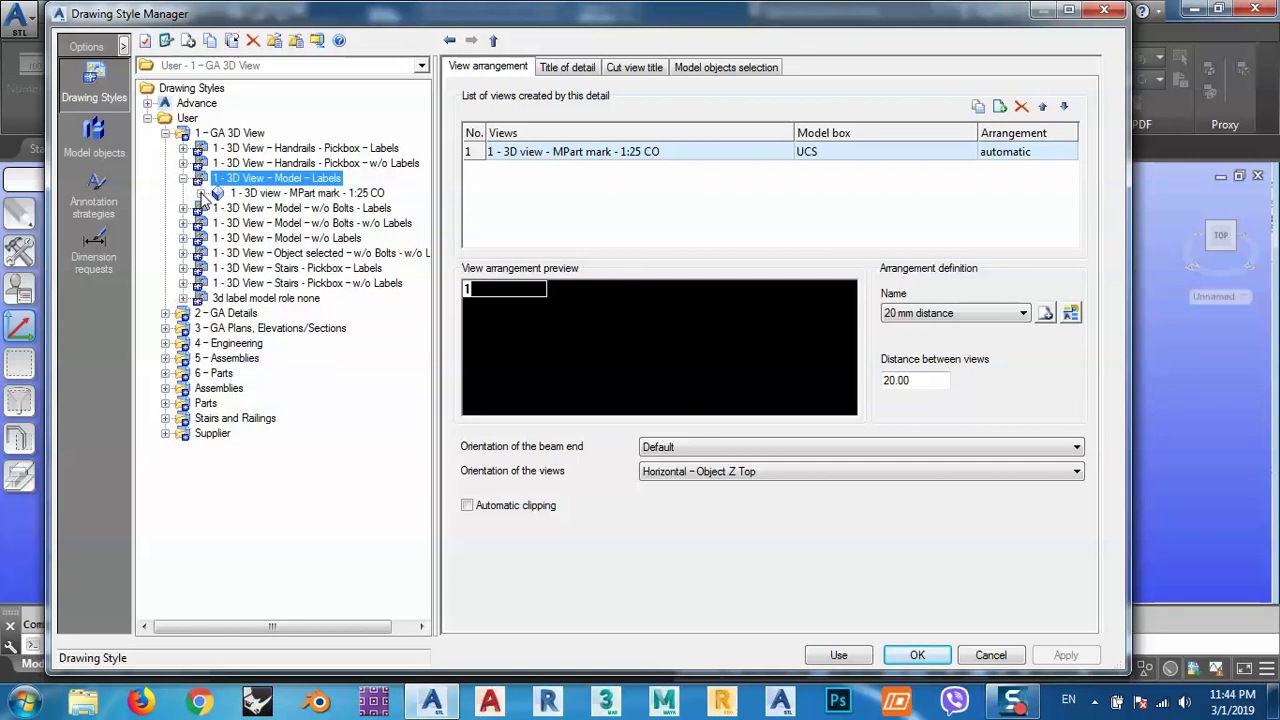
click(200, 193)
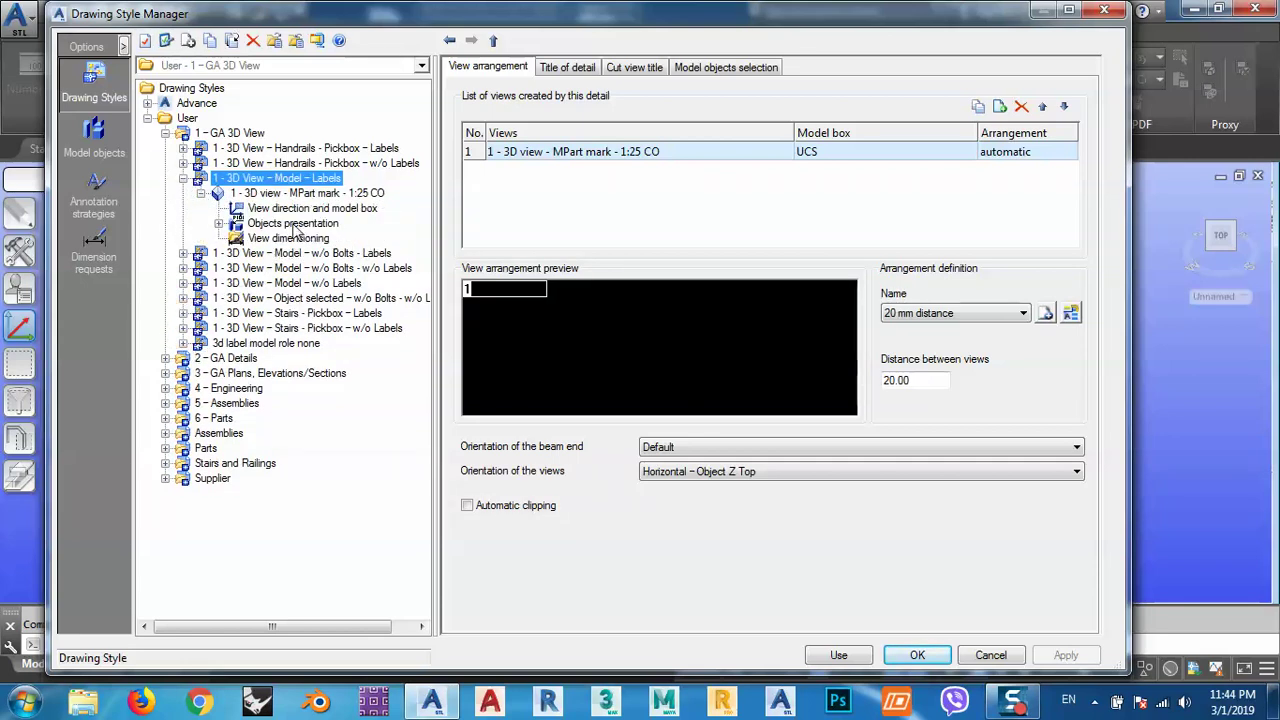
click(218, 223)
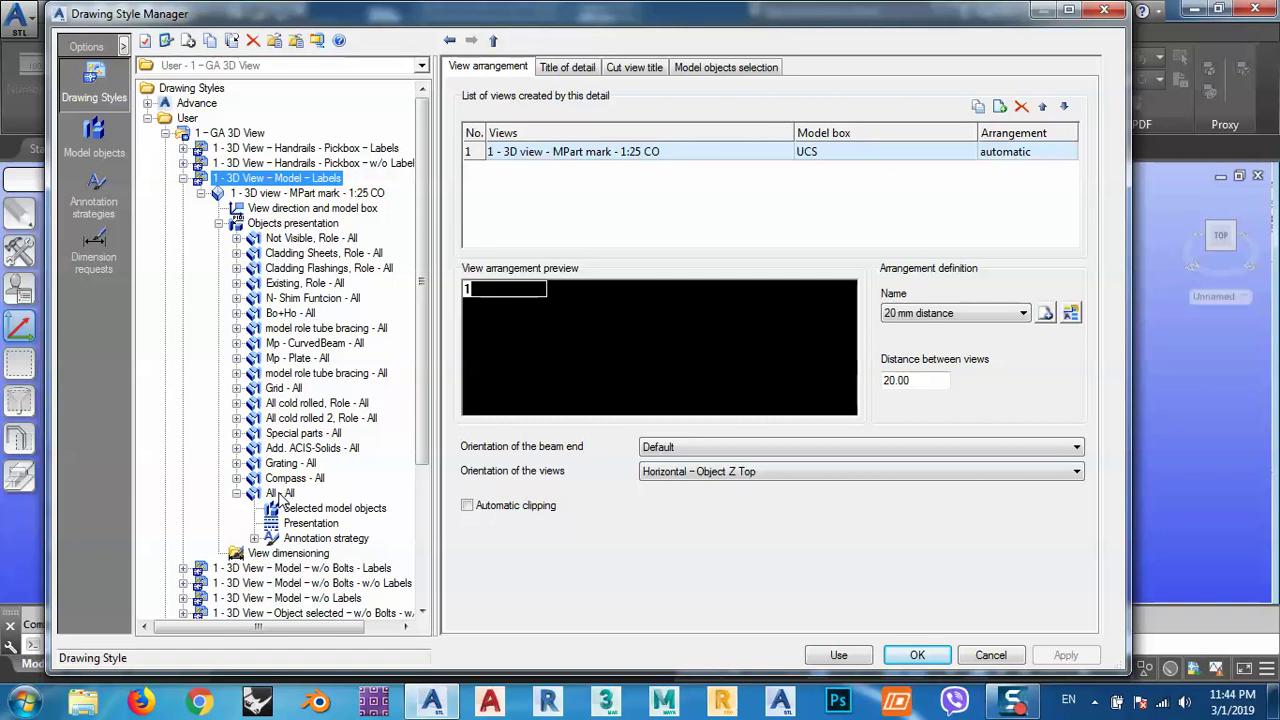
click(280, 494)
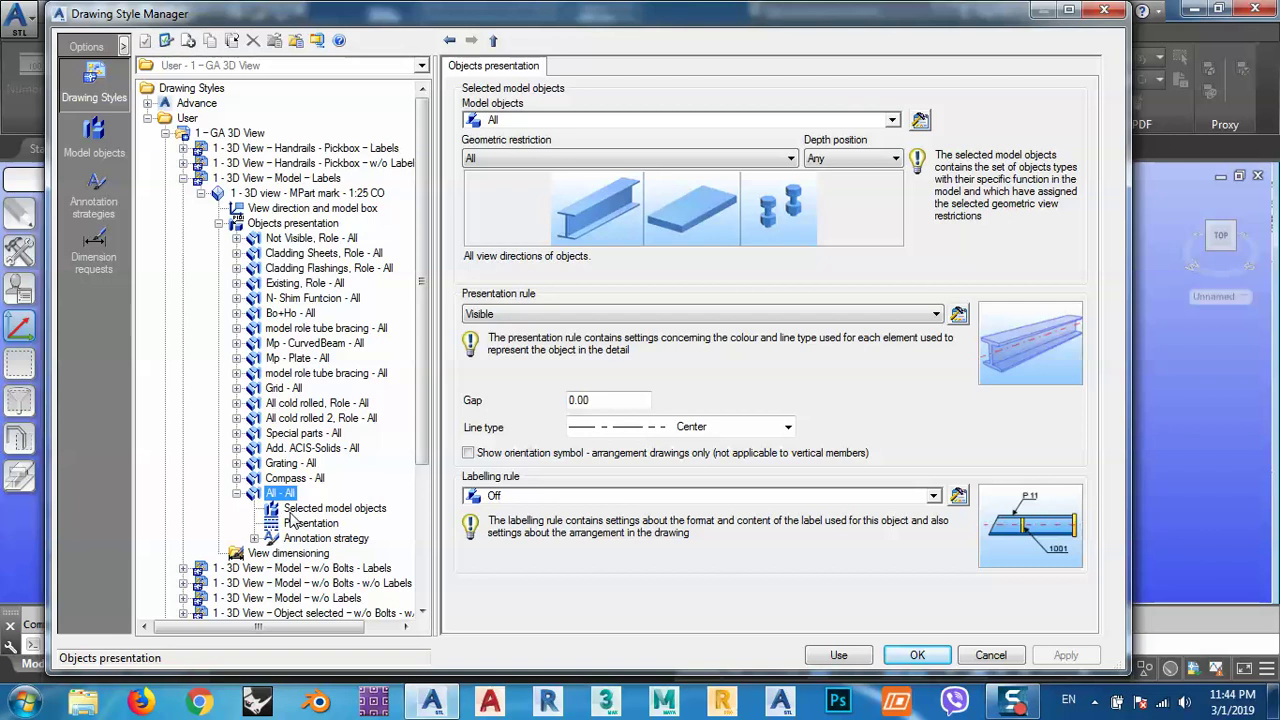
click(298, 512)
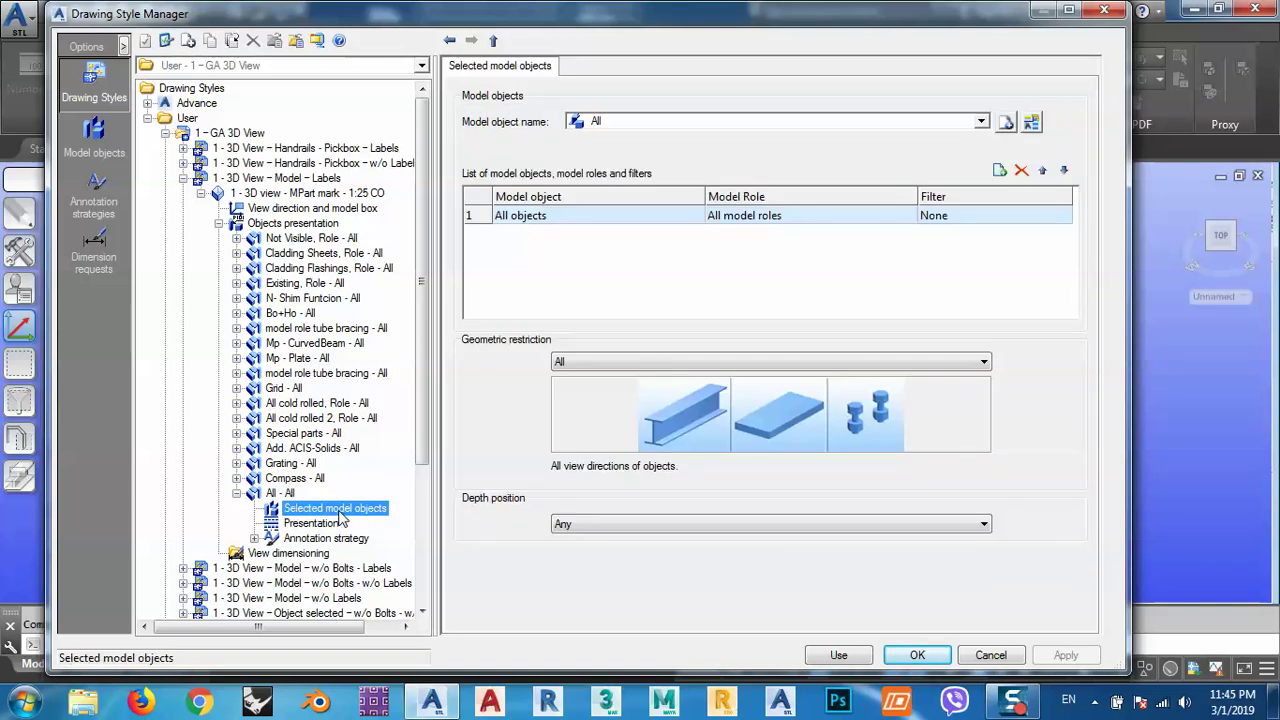
click(543, 277)
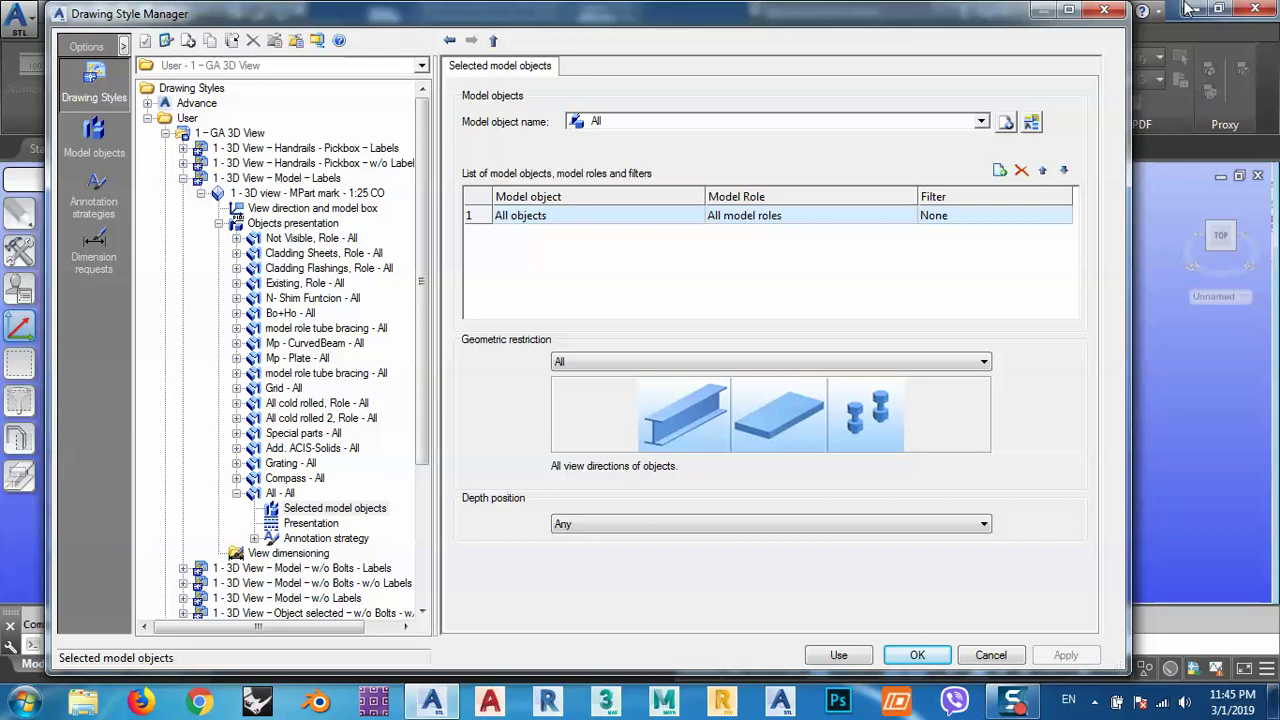
mouse_move(975, 18)
mouse_down()
mouse_move(945, 50)
mouse_move(935, 390)
mouse_move(860, 38)
mouse_move(698, 72)
mouse_up()
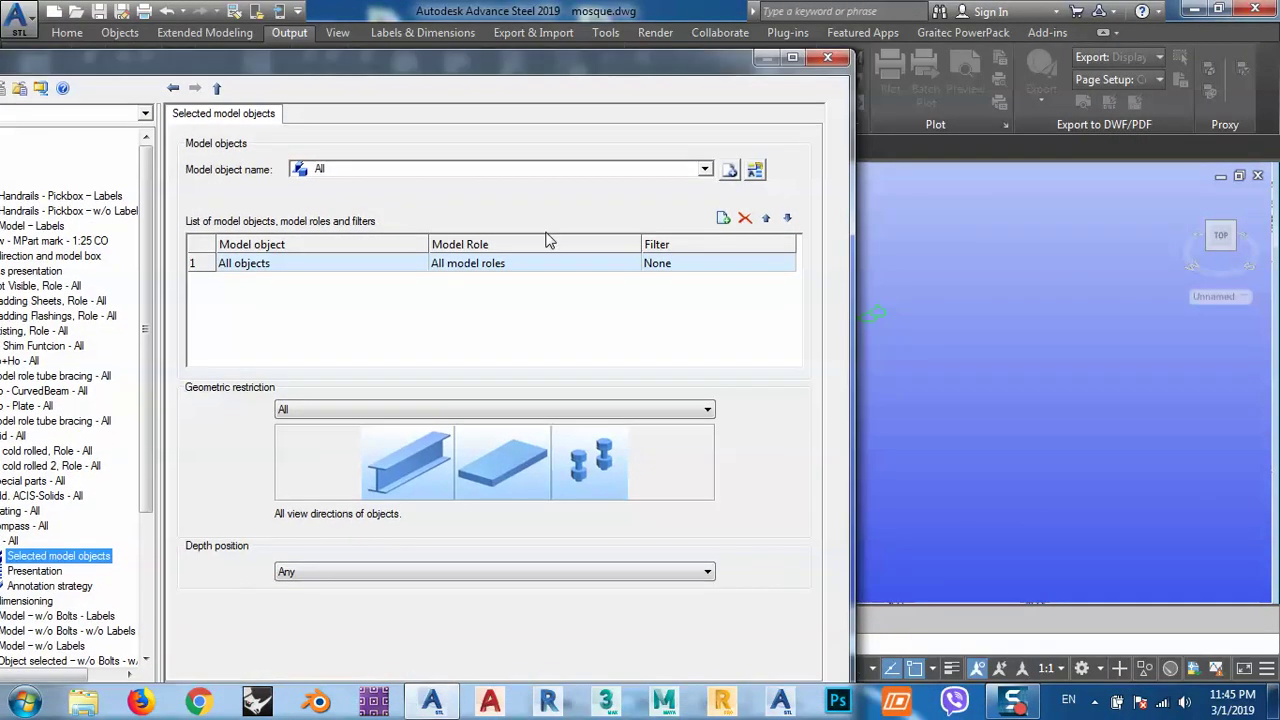
click(827, 58)
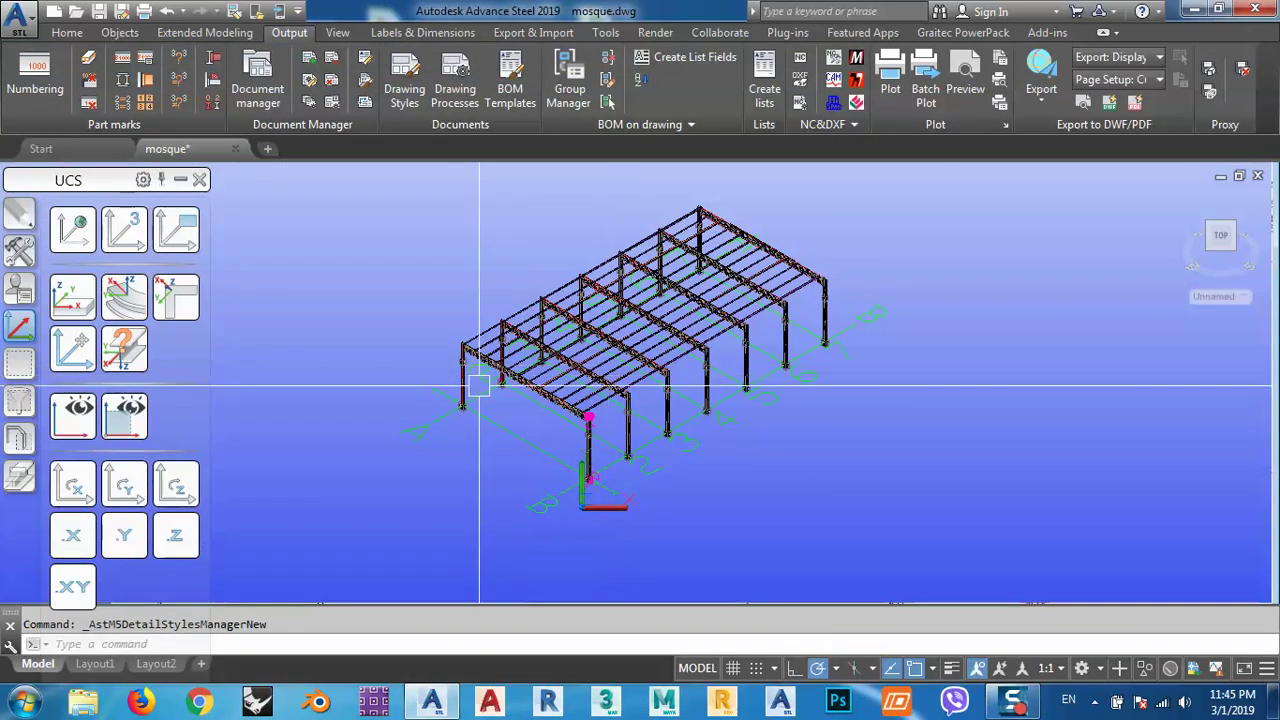
middle_drag(477, 383, 531, 349)
scroll(644, 302, up, 10)
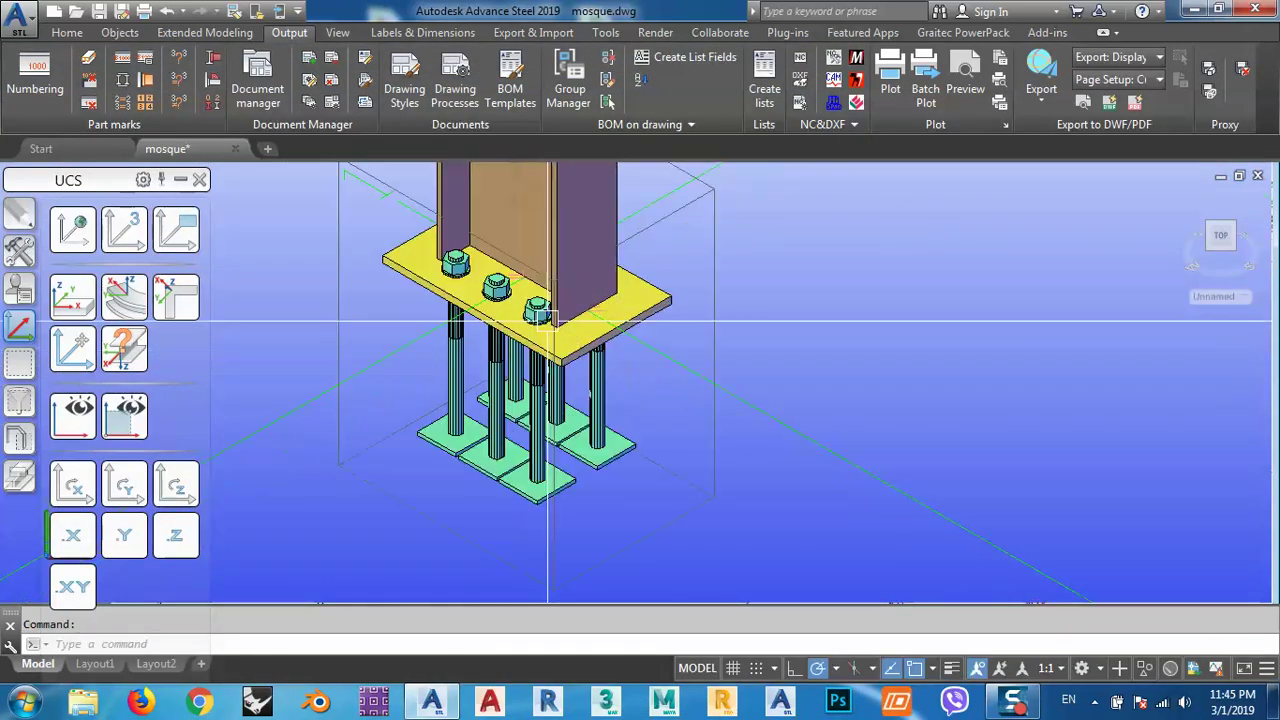
double_click(644, 302)
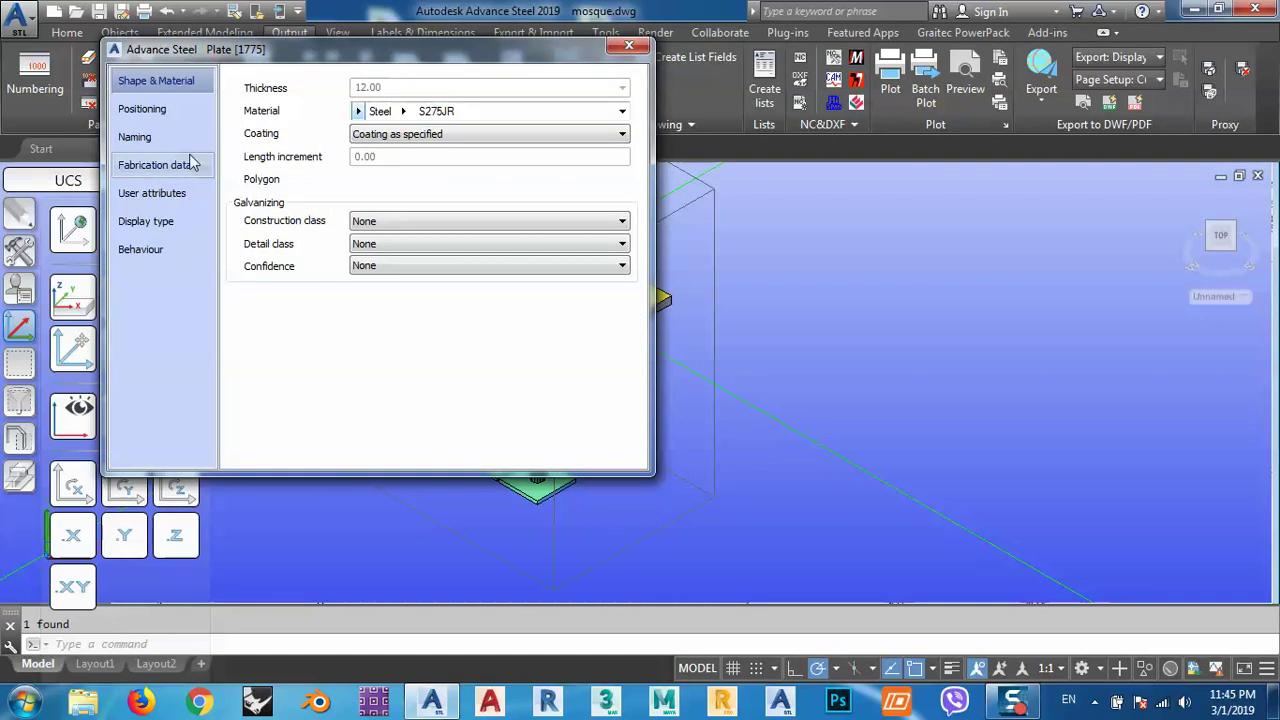
click(165, 139)
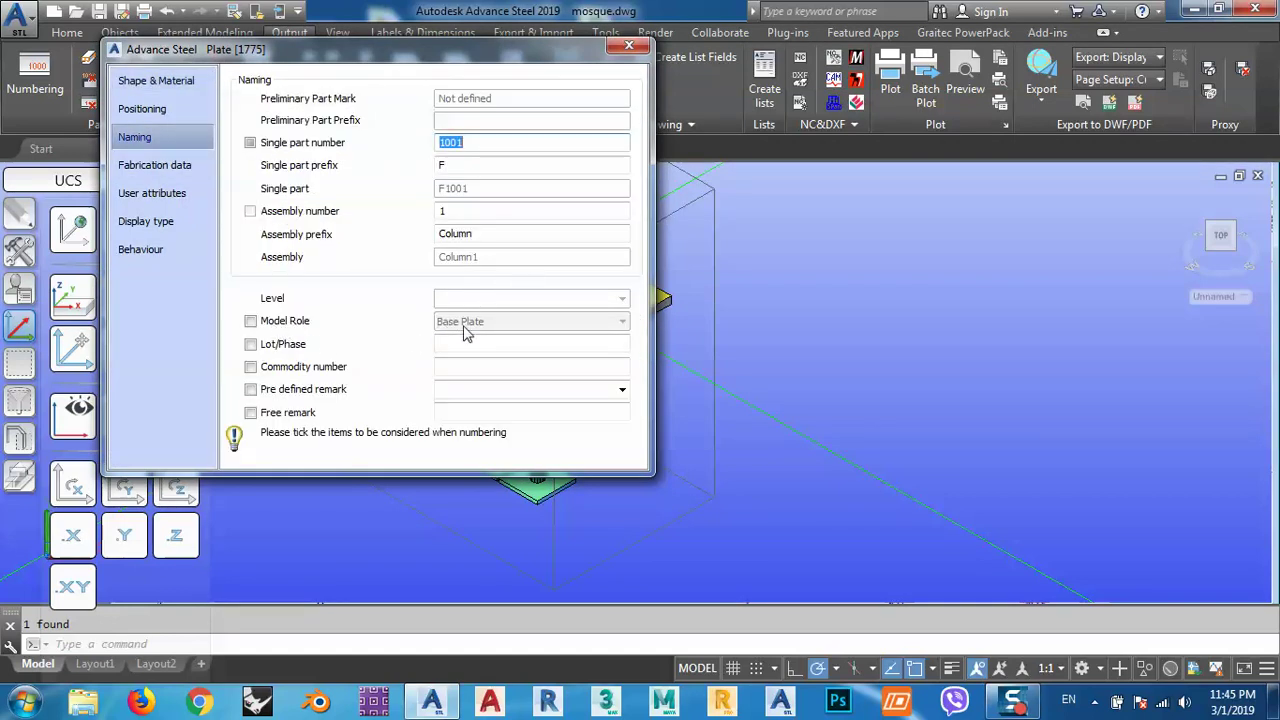
click(629, 46)
scroll(702, 445, up, 8)
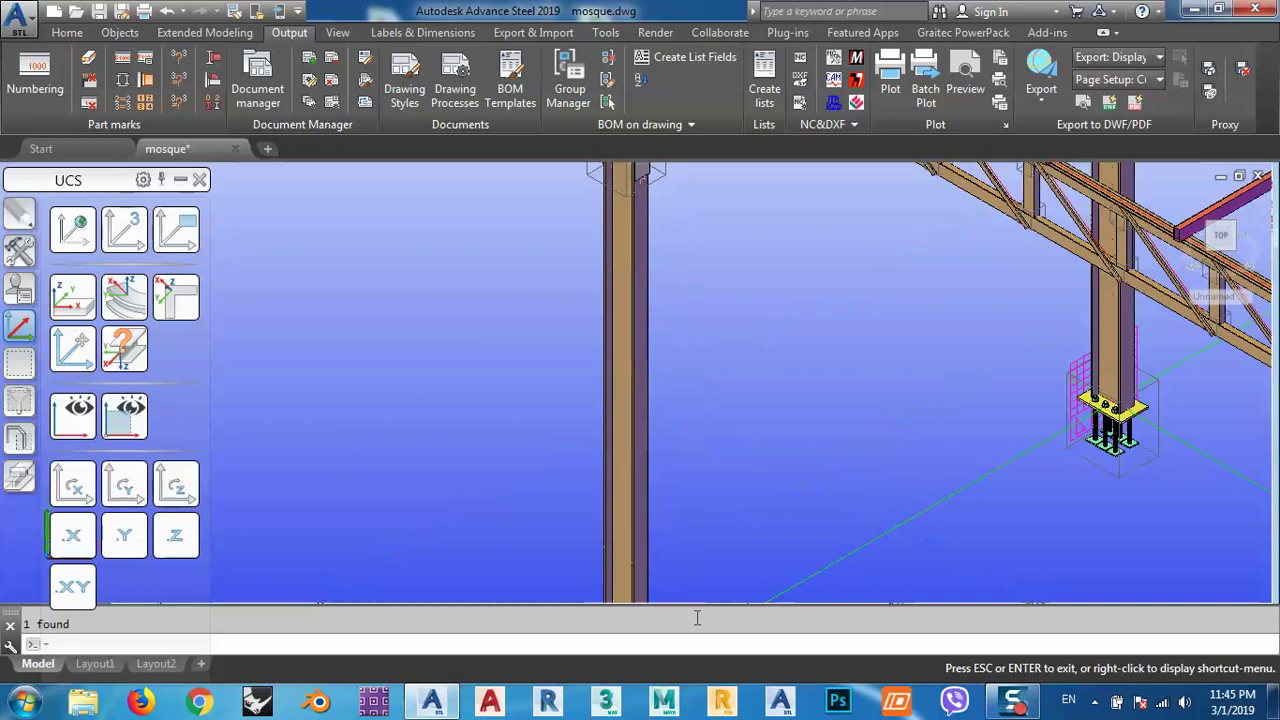
scroll(629, 400, up, 3)
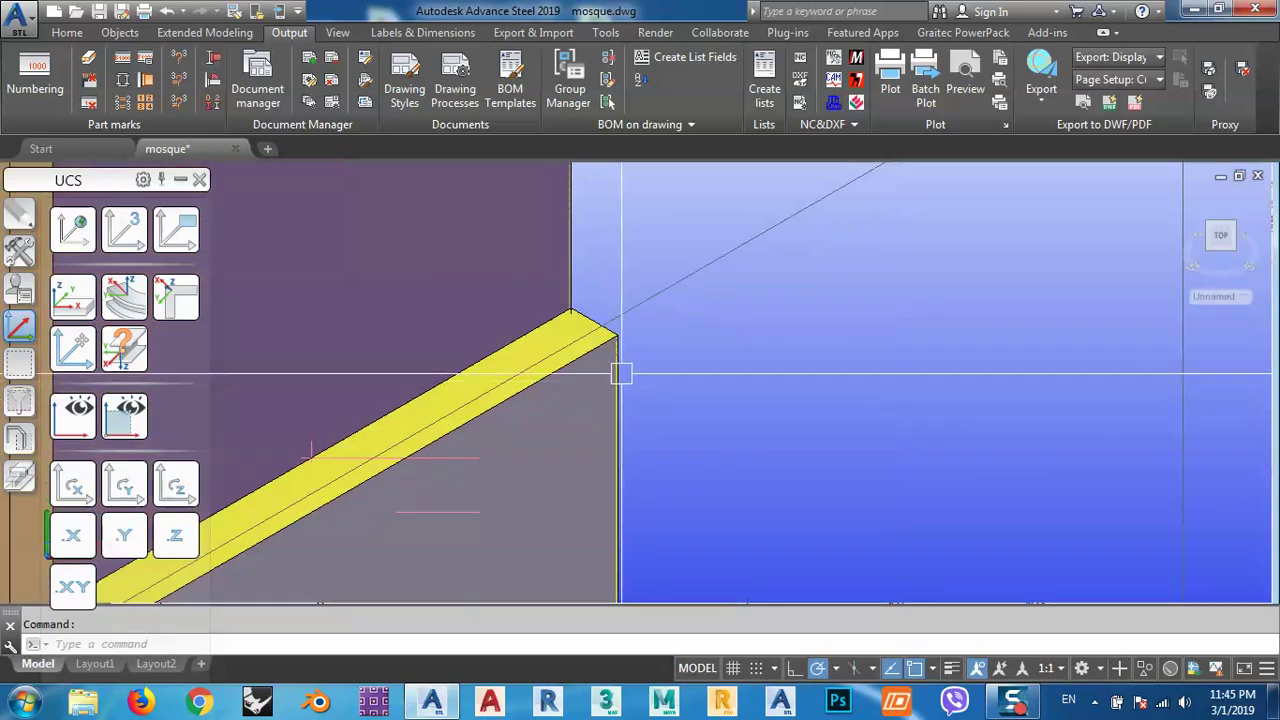
double_click(616, 355)
click(161, 138)
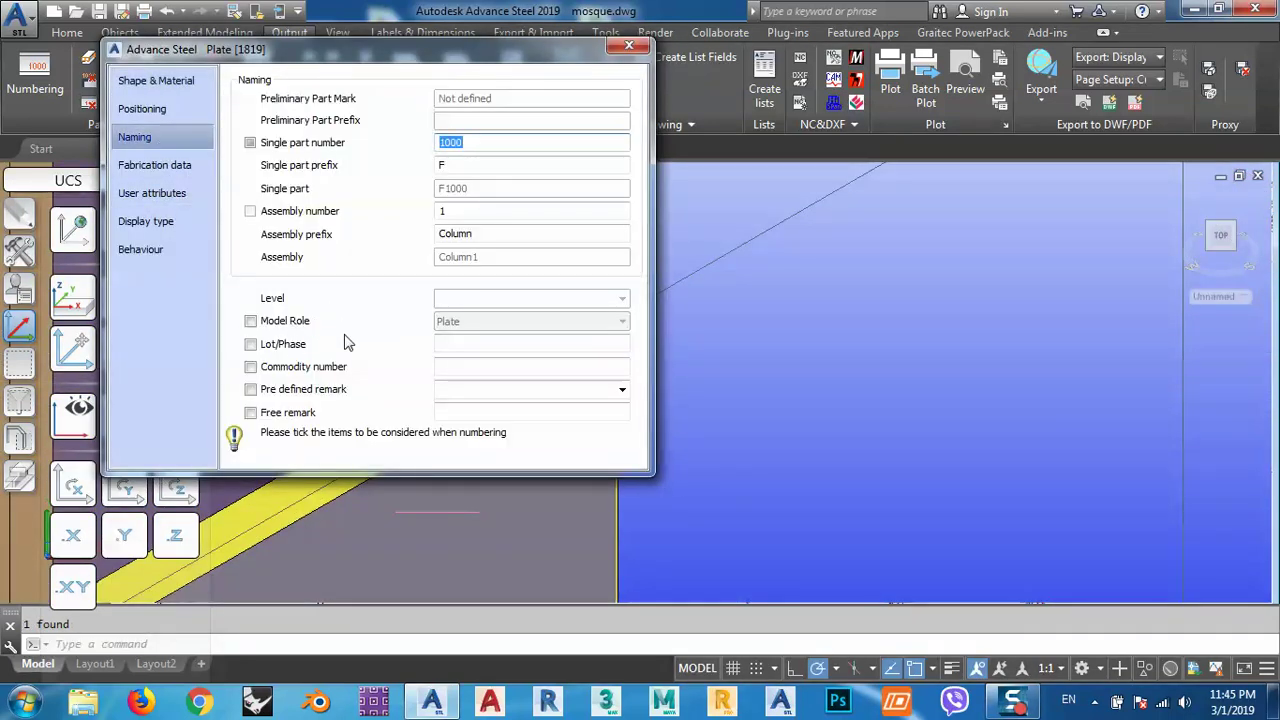
click(629, 46)
scroll(615, 333, down, 6)
middle_drag(615, 333, 500, 318)
middle_drag(570, 250, 580, 308)
scroll(497, 413, up, 5)
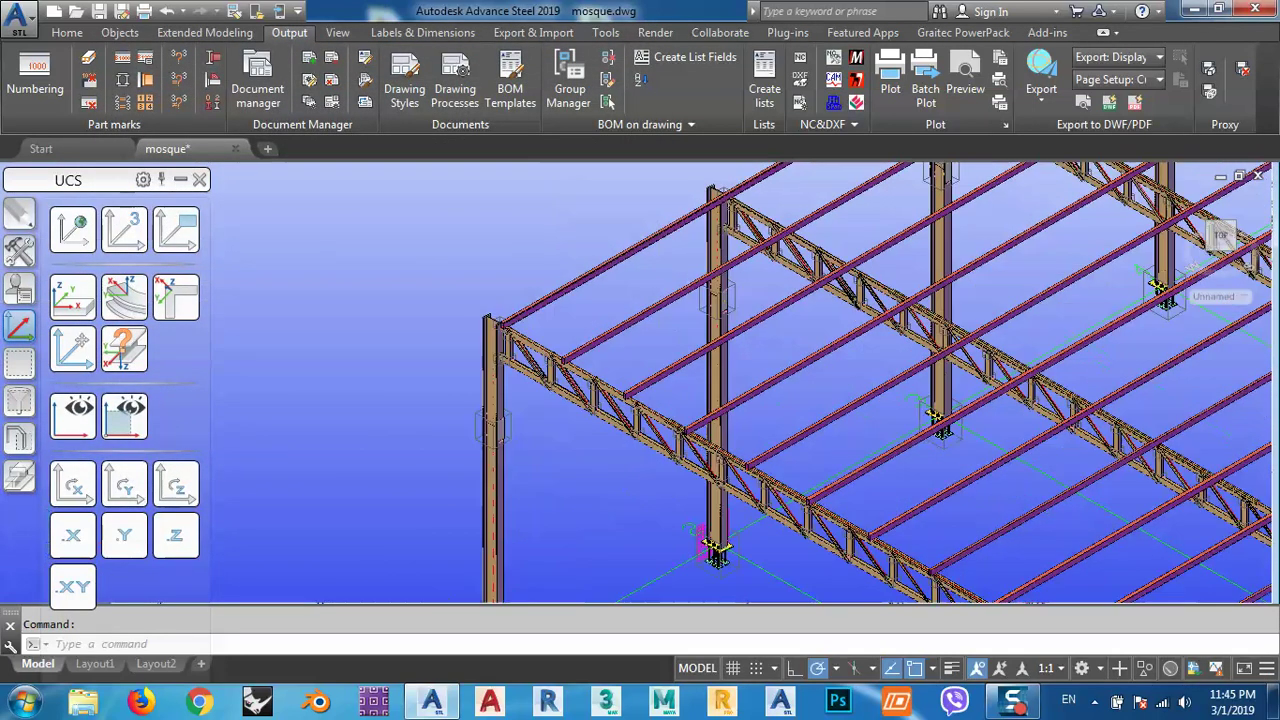
double_click(497, 413)
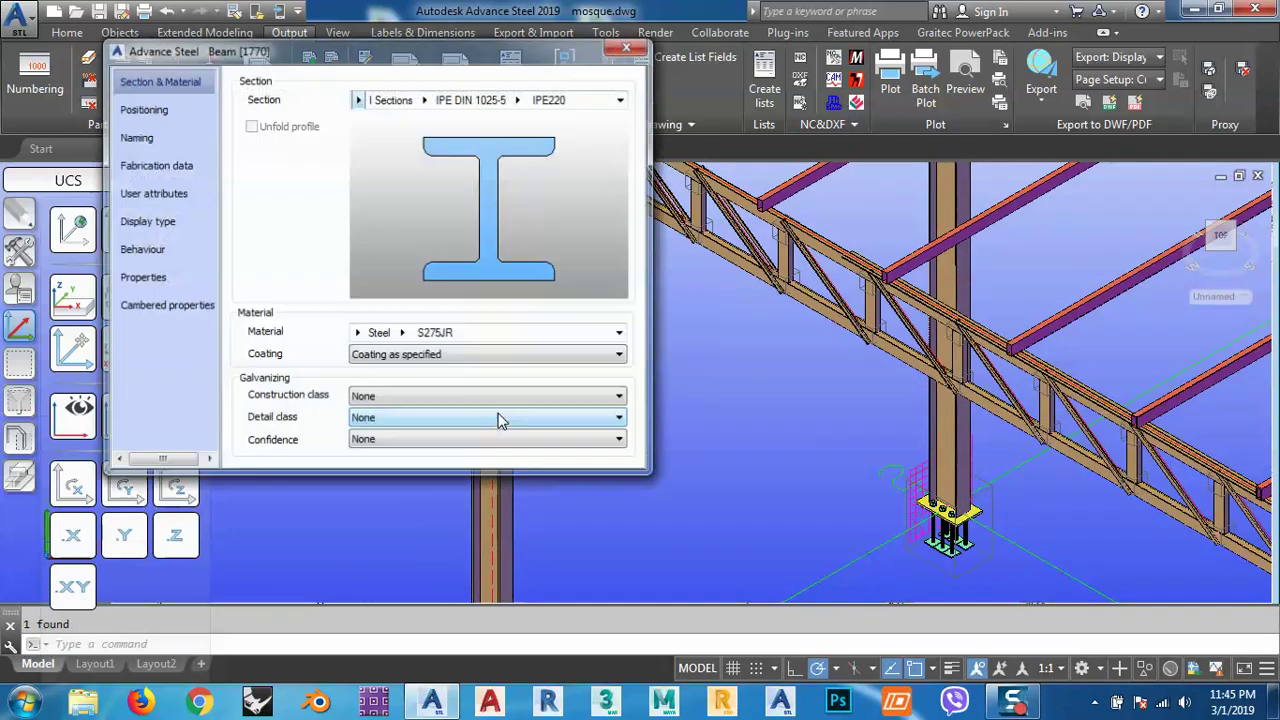
click(134, 137)
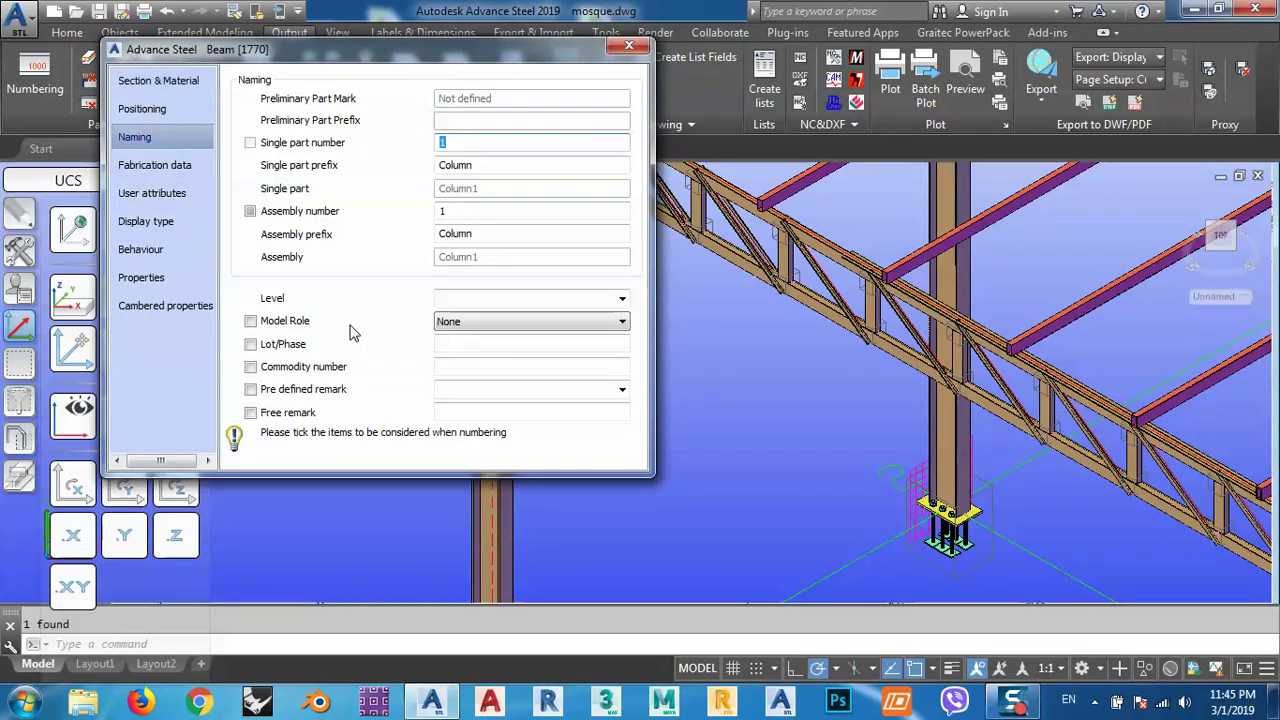
click(628, 46)
scroll(626, 349, down, 5)
middle_drag(626, 349, 531, 411)
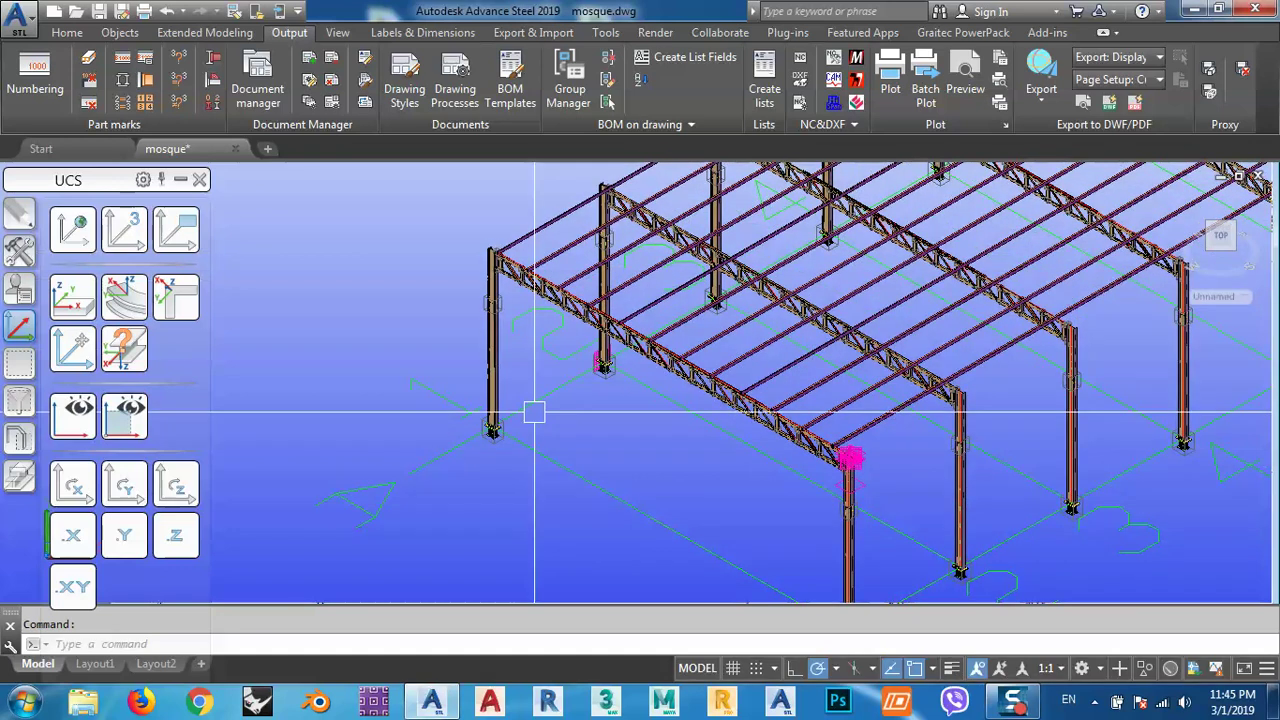
Set the All - All rule's model object to Beam and apply
click(307, 88)
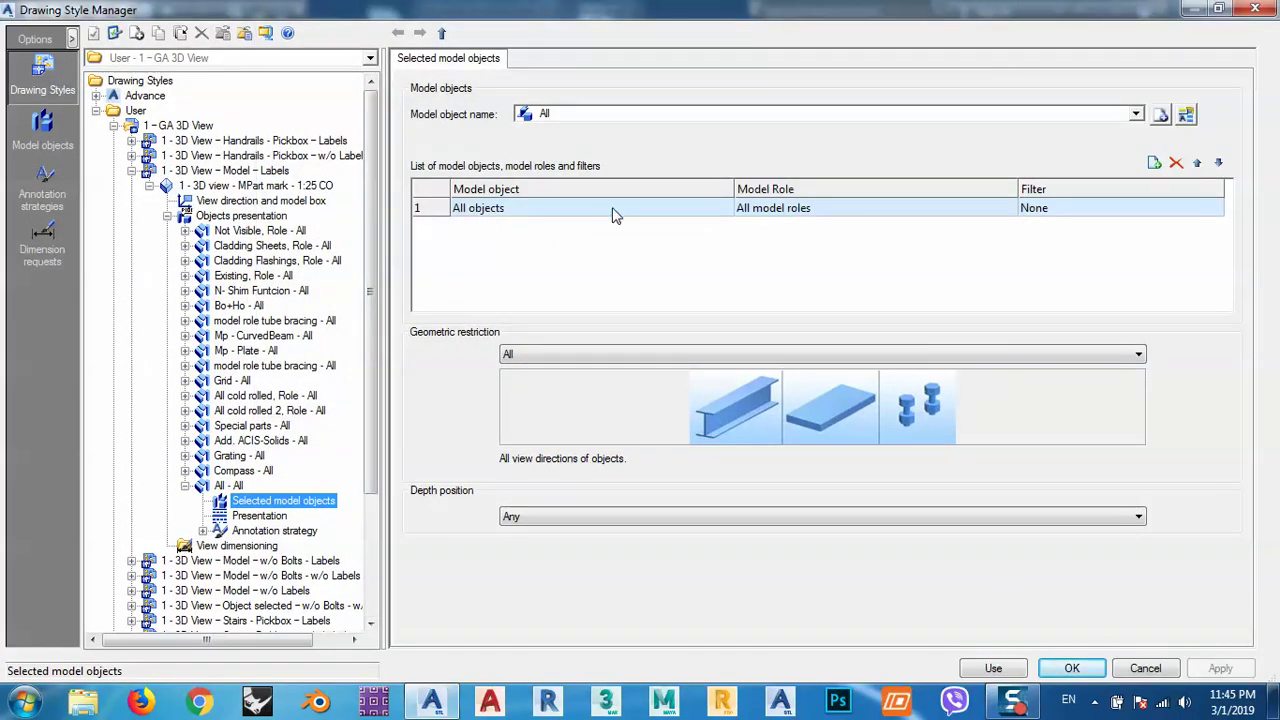
click(555, 210)
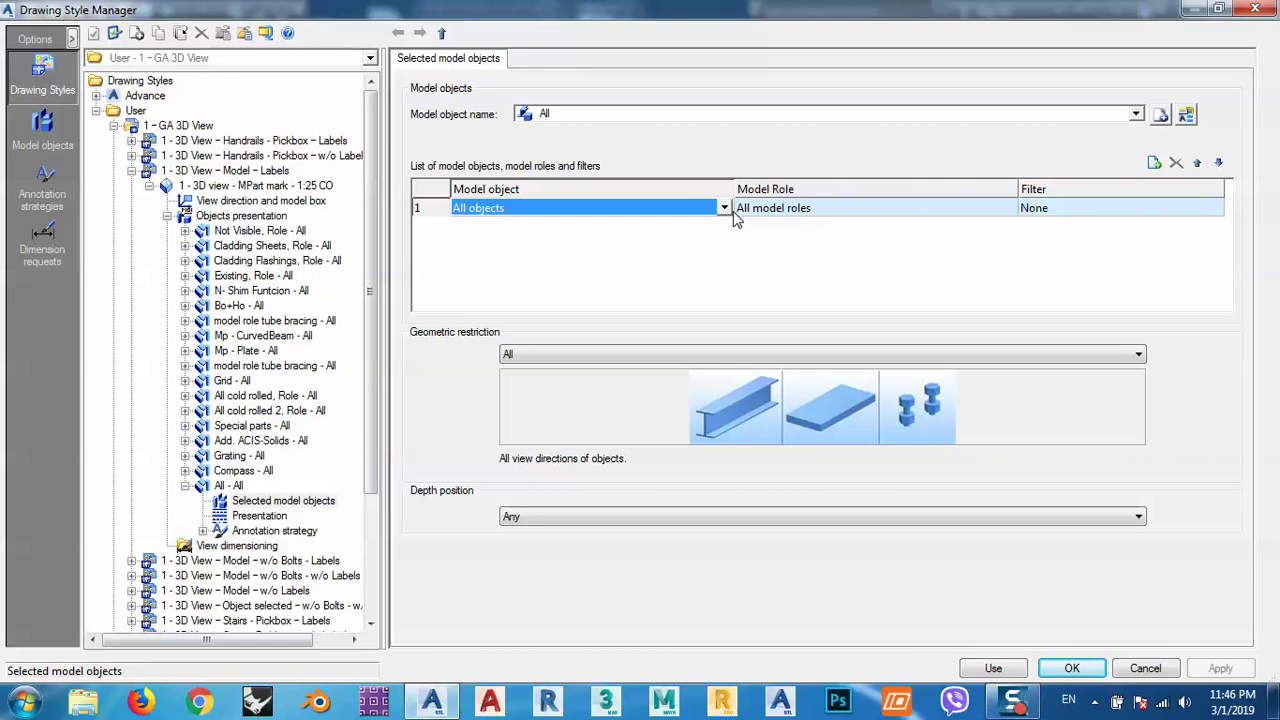
click(724, 208)
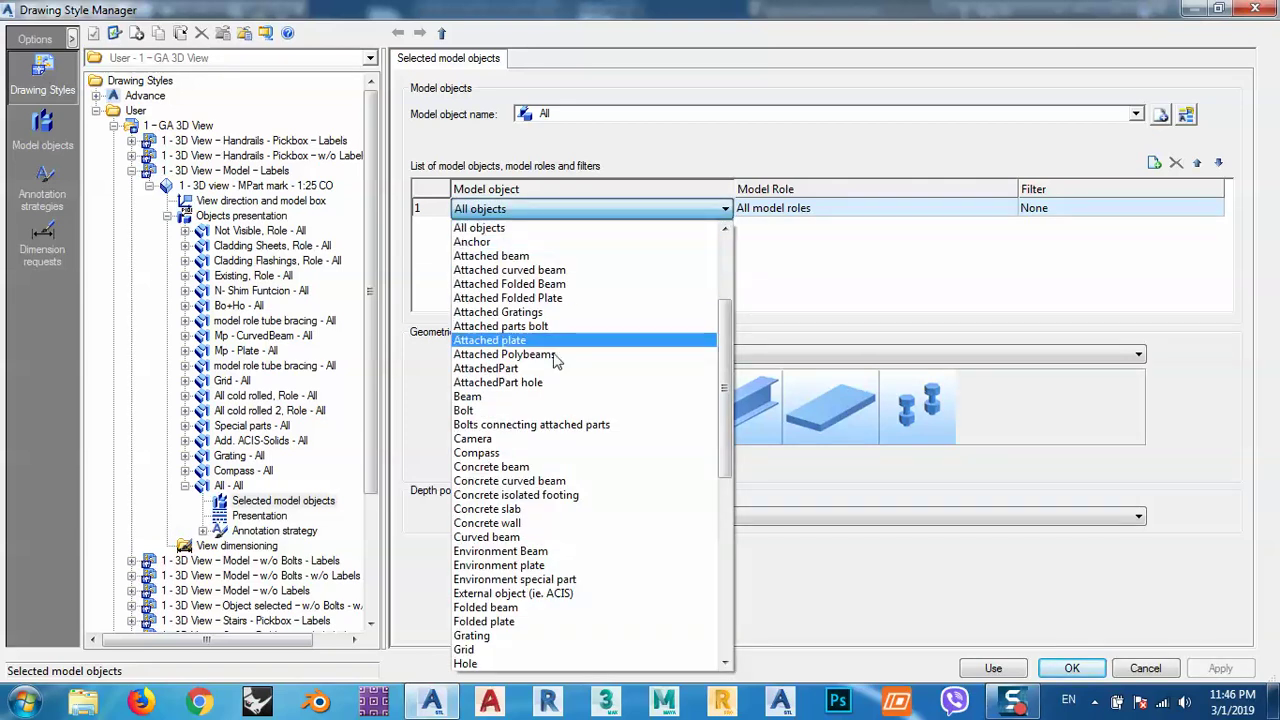
click(491, 400)
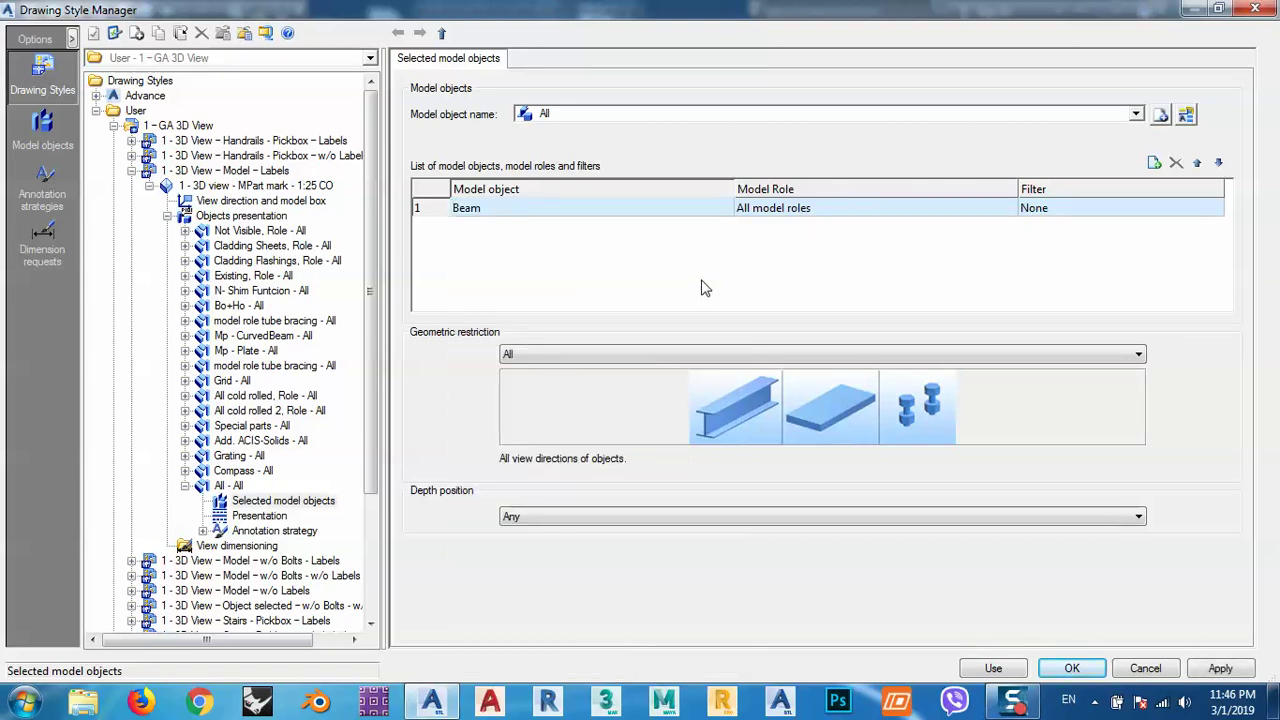
click(1221, 668)
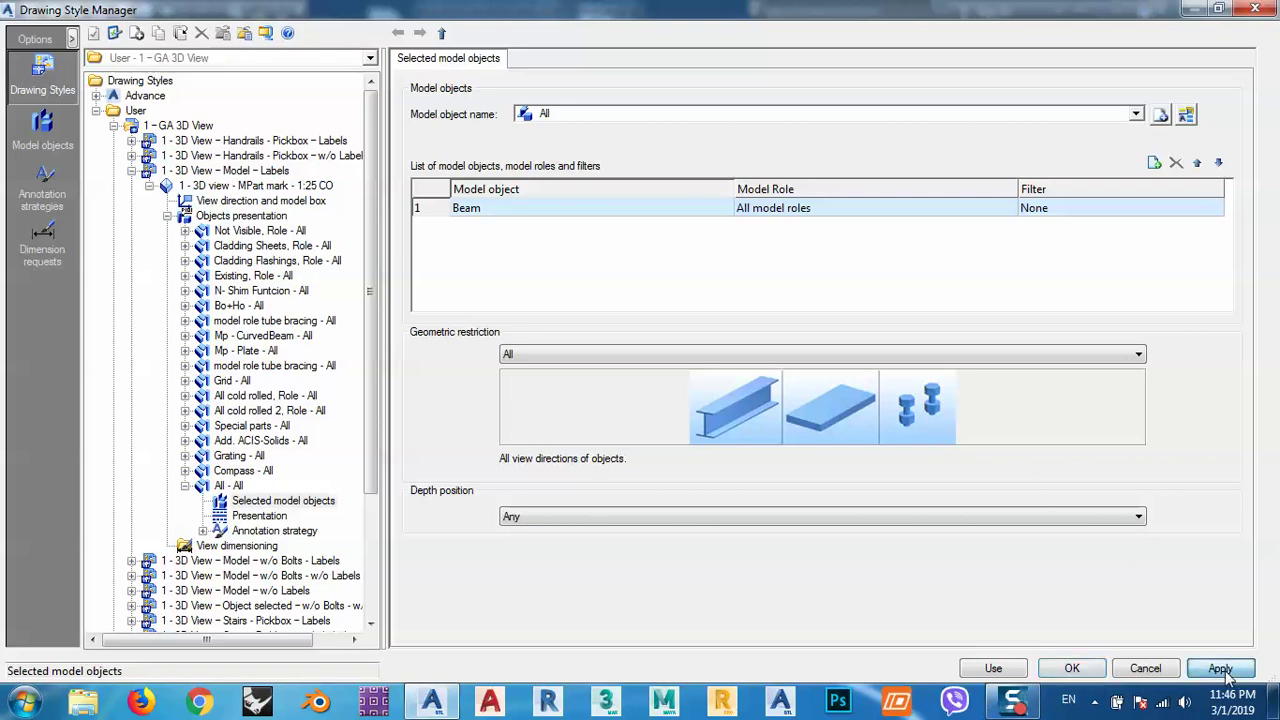
Create a drawing from the edited style with default settings and close the manager
click(1020, 670)
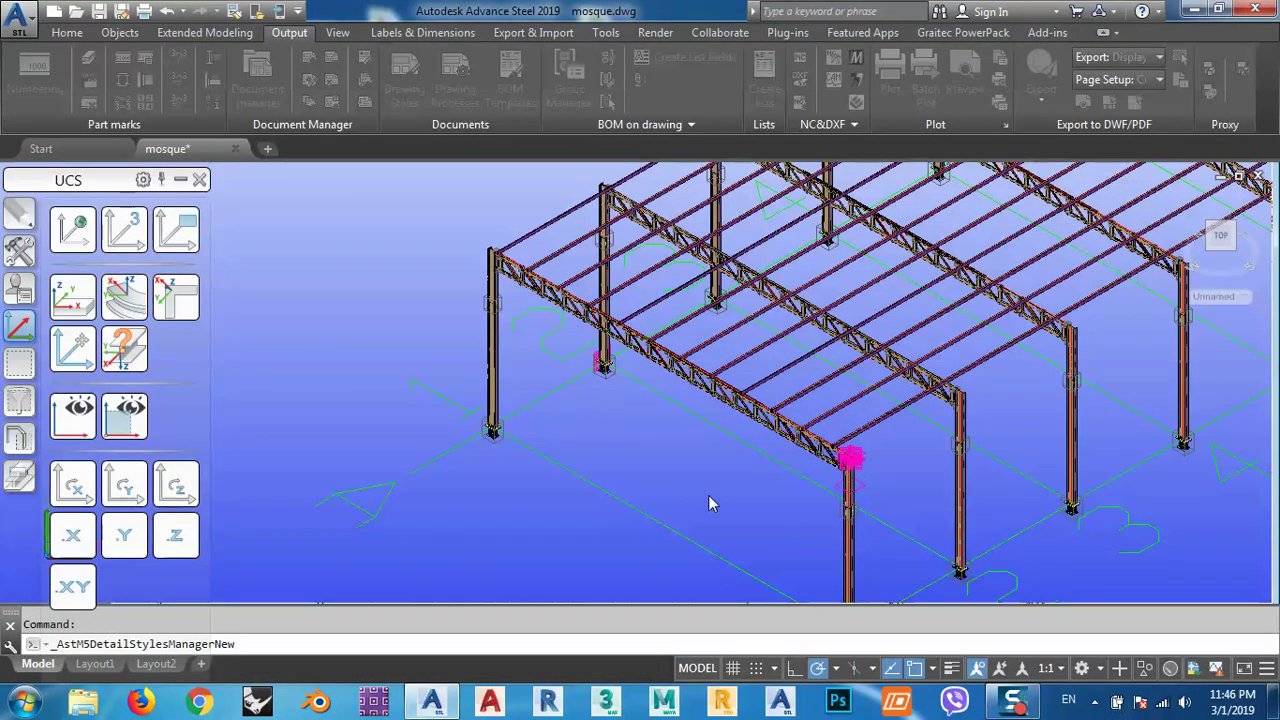
click(595, 318)
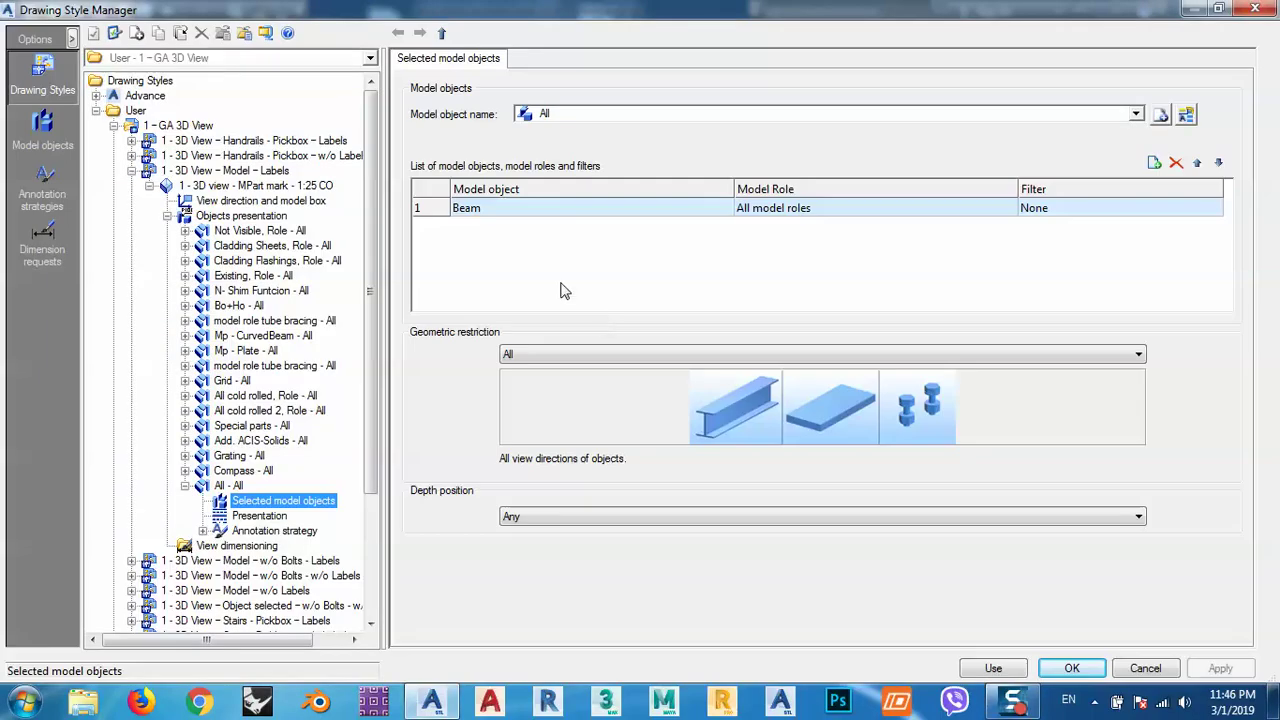
click(1066, 669)
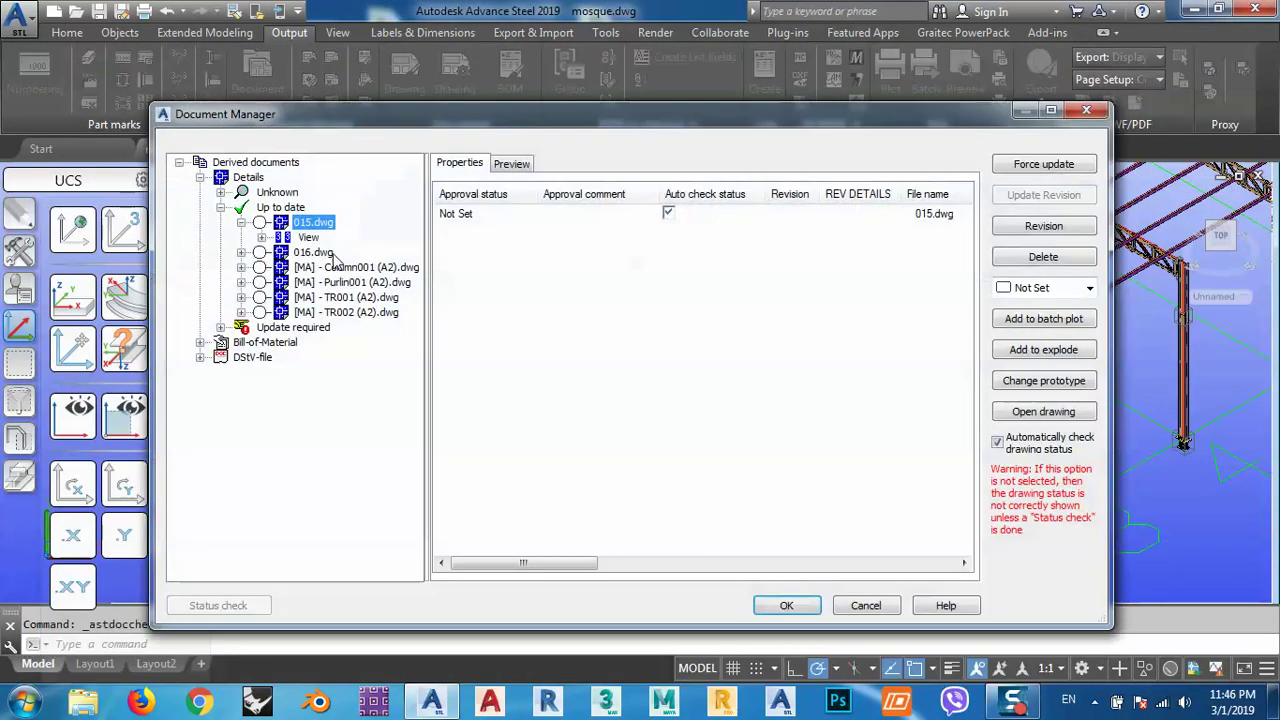
Open the new 016 drawing and zoom around its columns, trusses and purlins
double_click(312, 254)
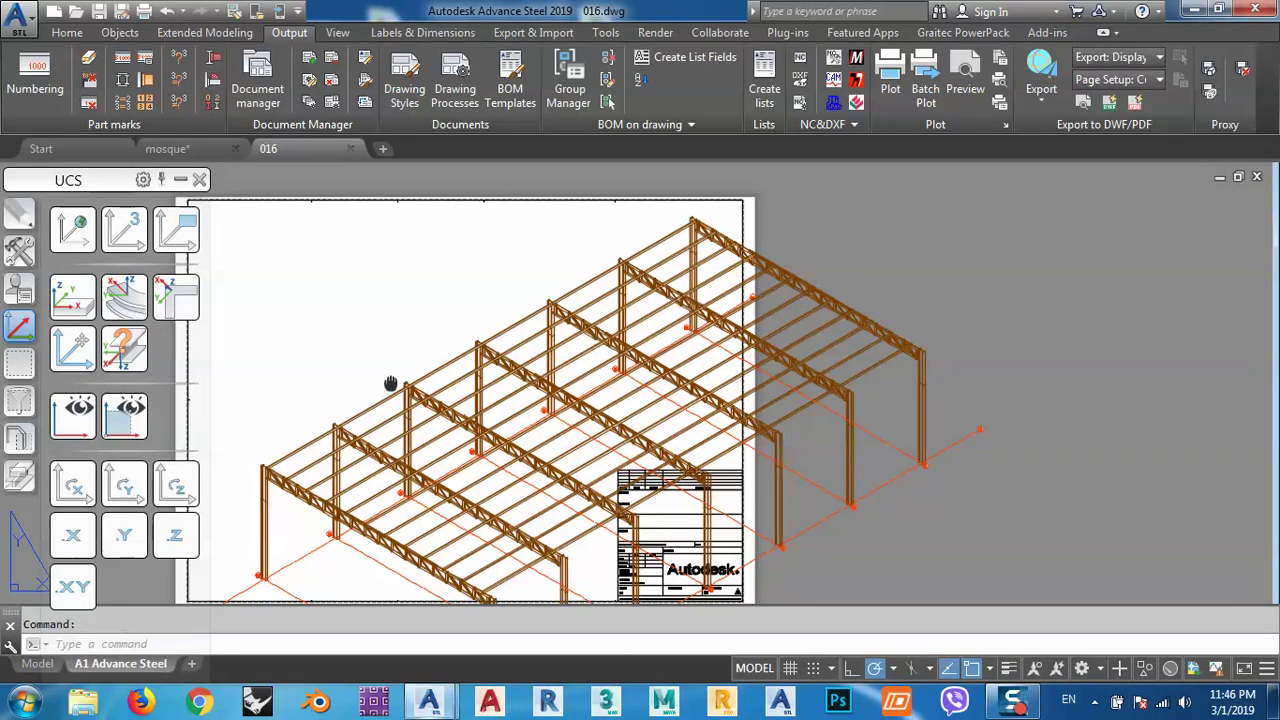
scroll(546, 305, up, 8)
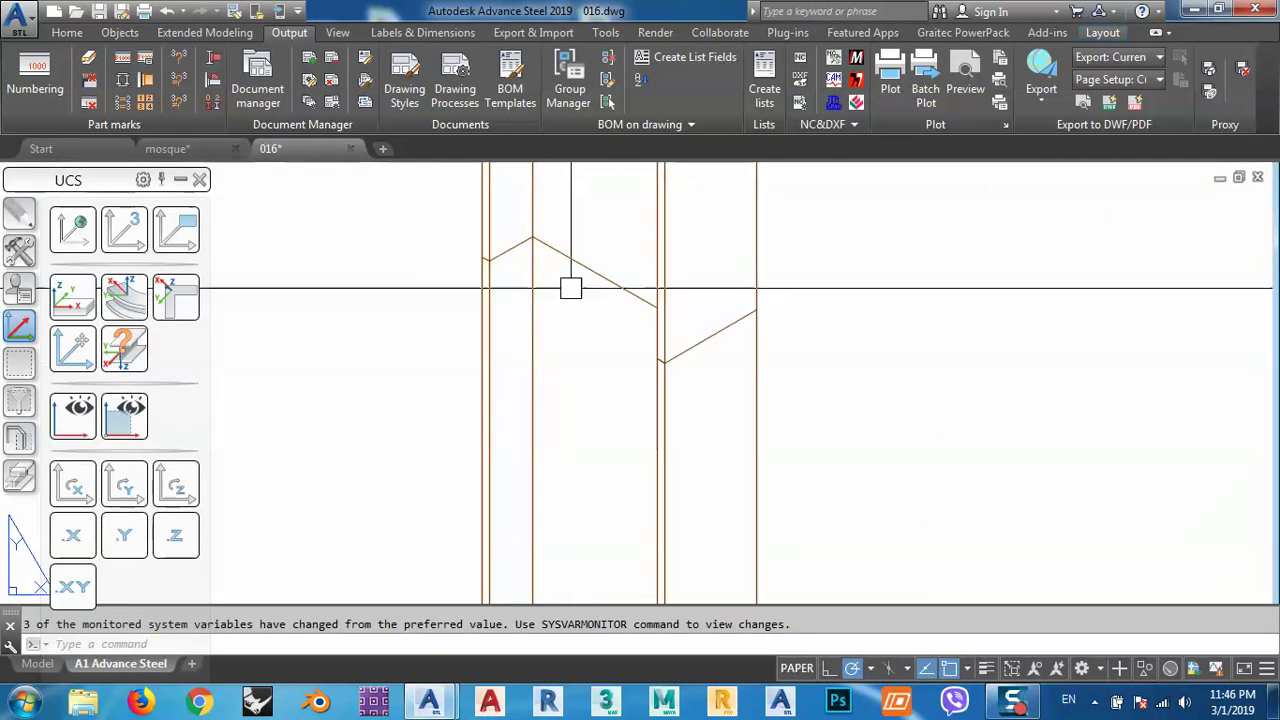
scroll(590, 338, down, 5)
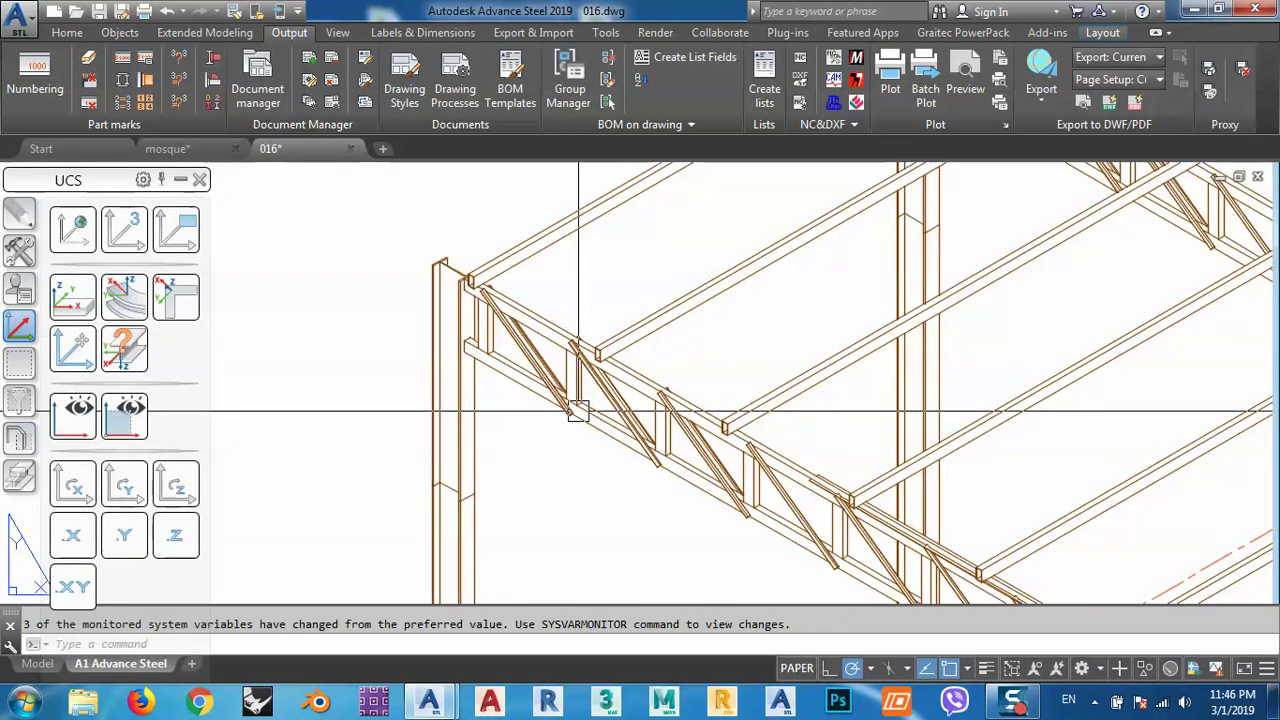
scroll(600, 412, down, 2)
scroll(642, 416, up, 7)
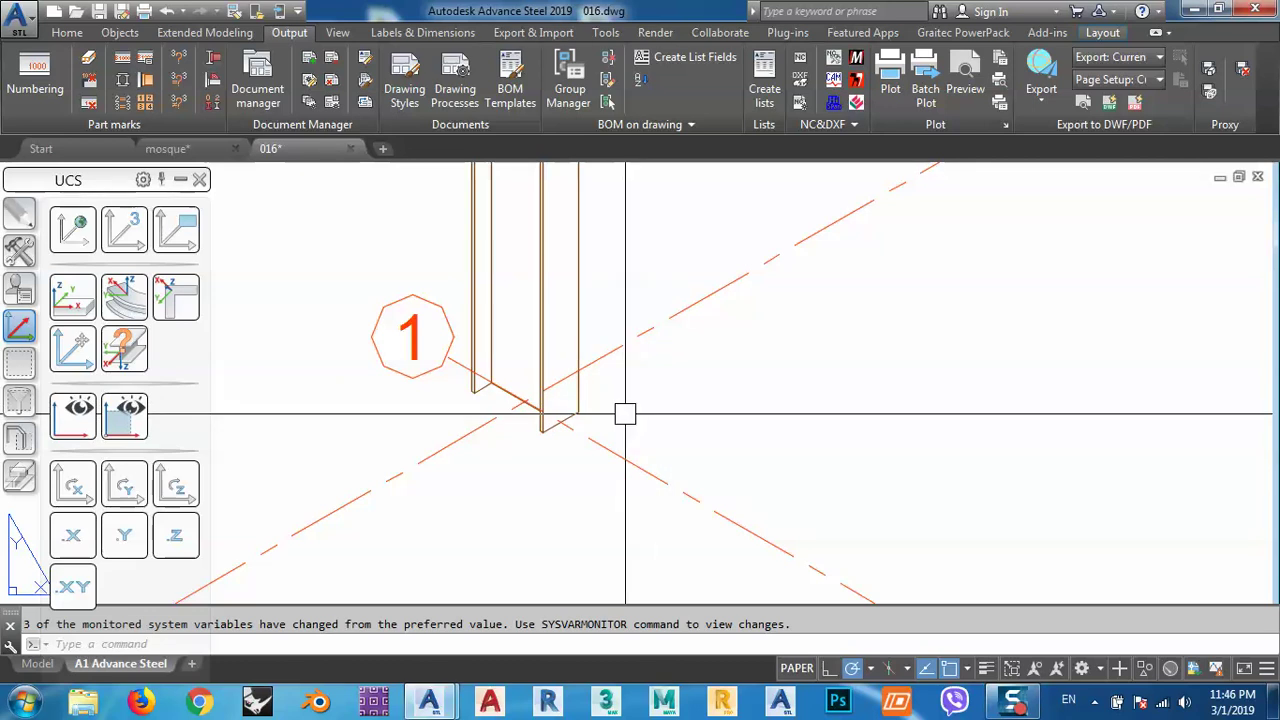
scroll(624, 413, down, 5)
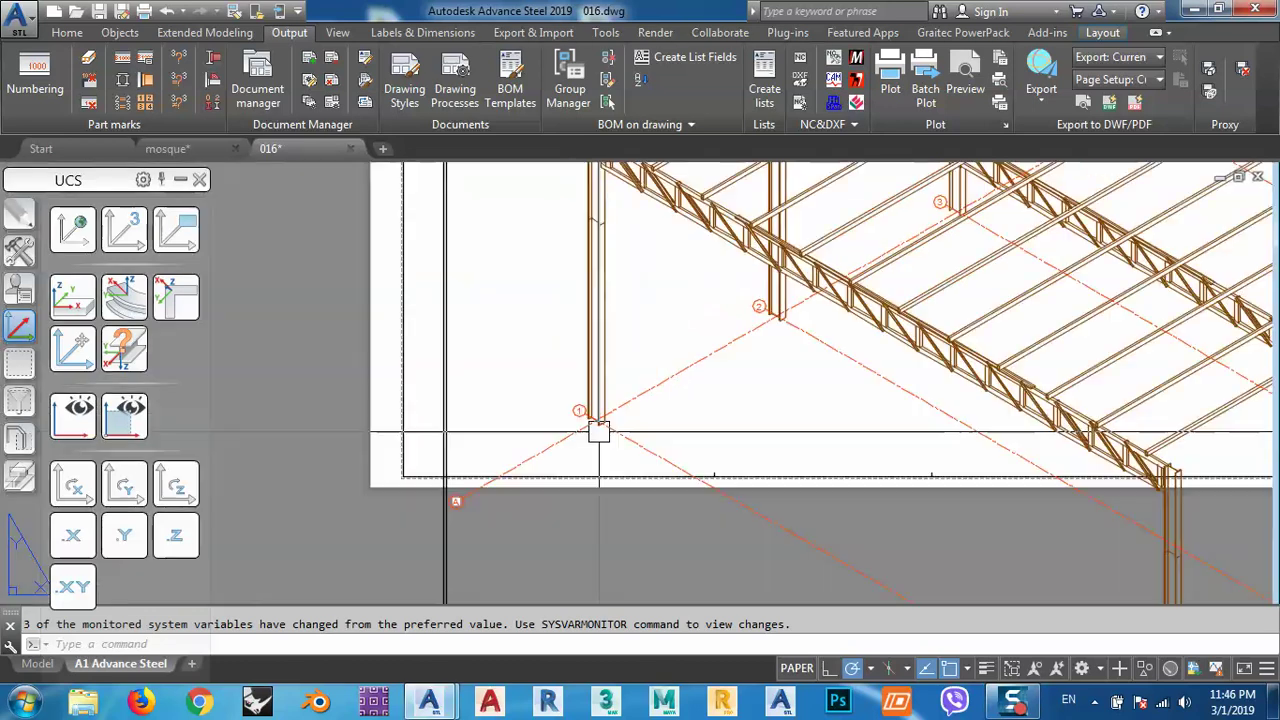
scroll(586, 386, up, 1)
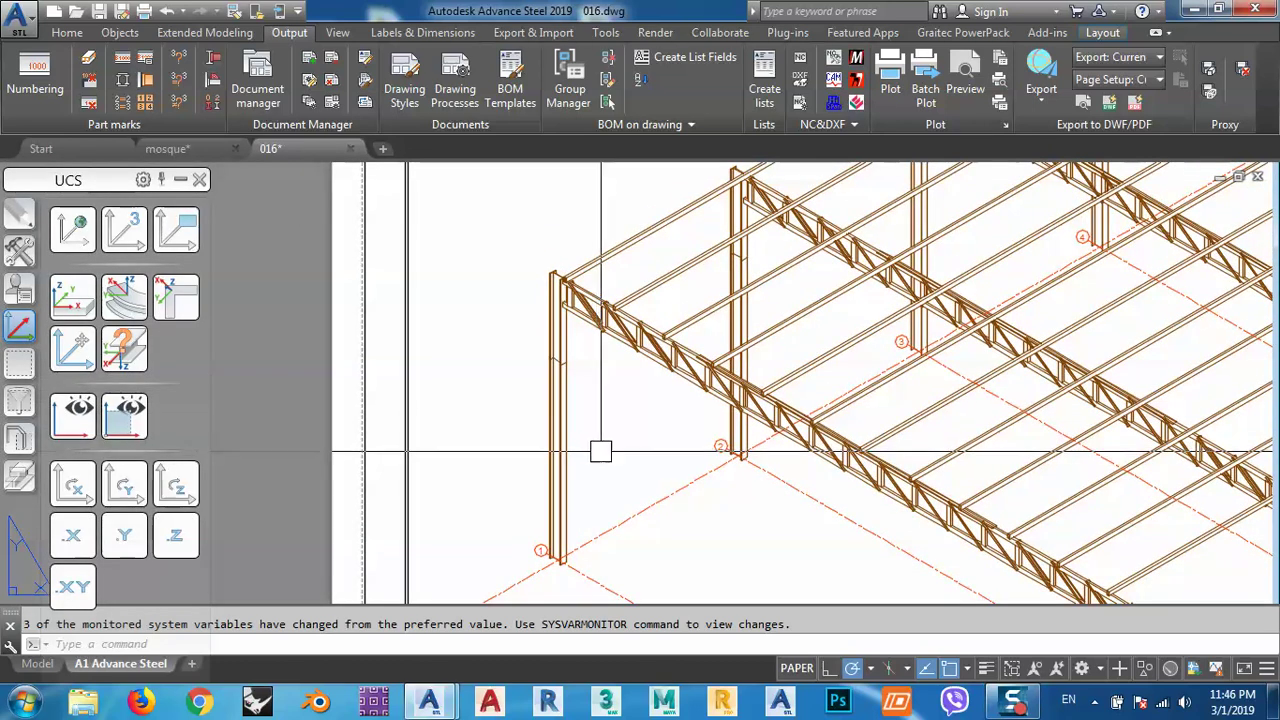
scroll(577, 366, up, 5)
scroll(563, 334, up, 2)
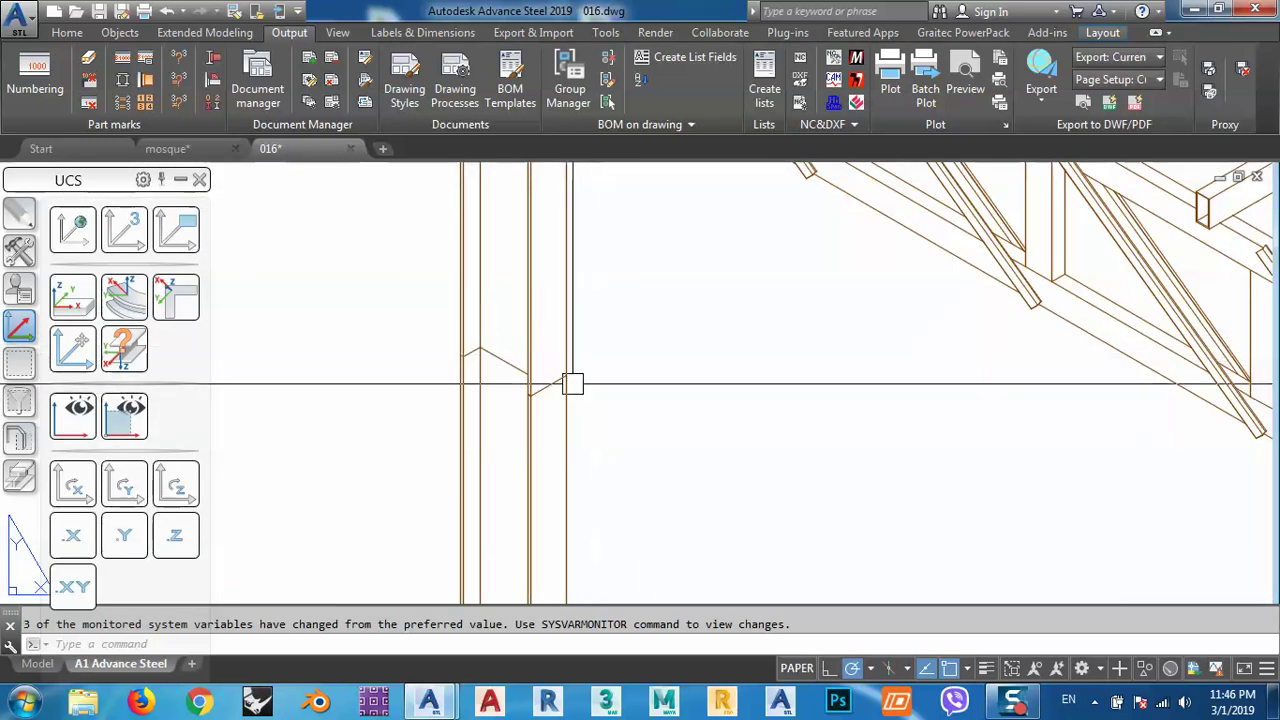
scroll(391, 237, down, 3)
middle_drag(452, 240, 466, 266)
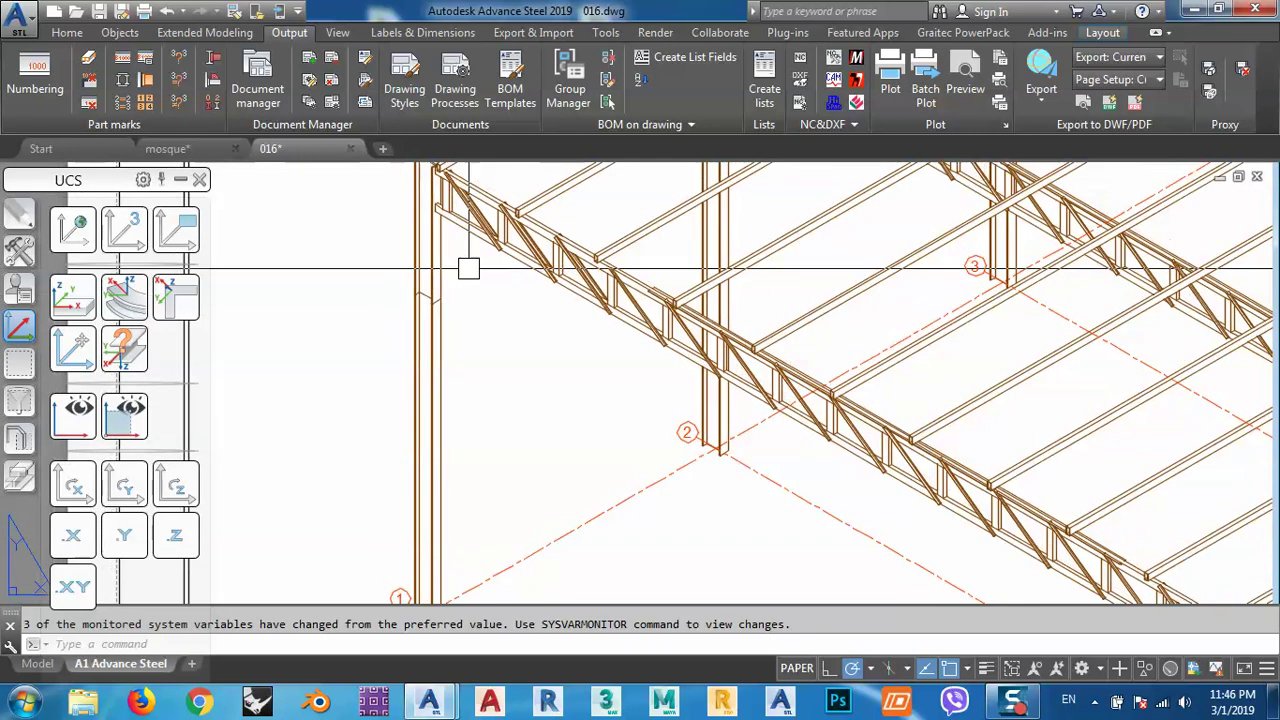
click(309, 85)
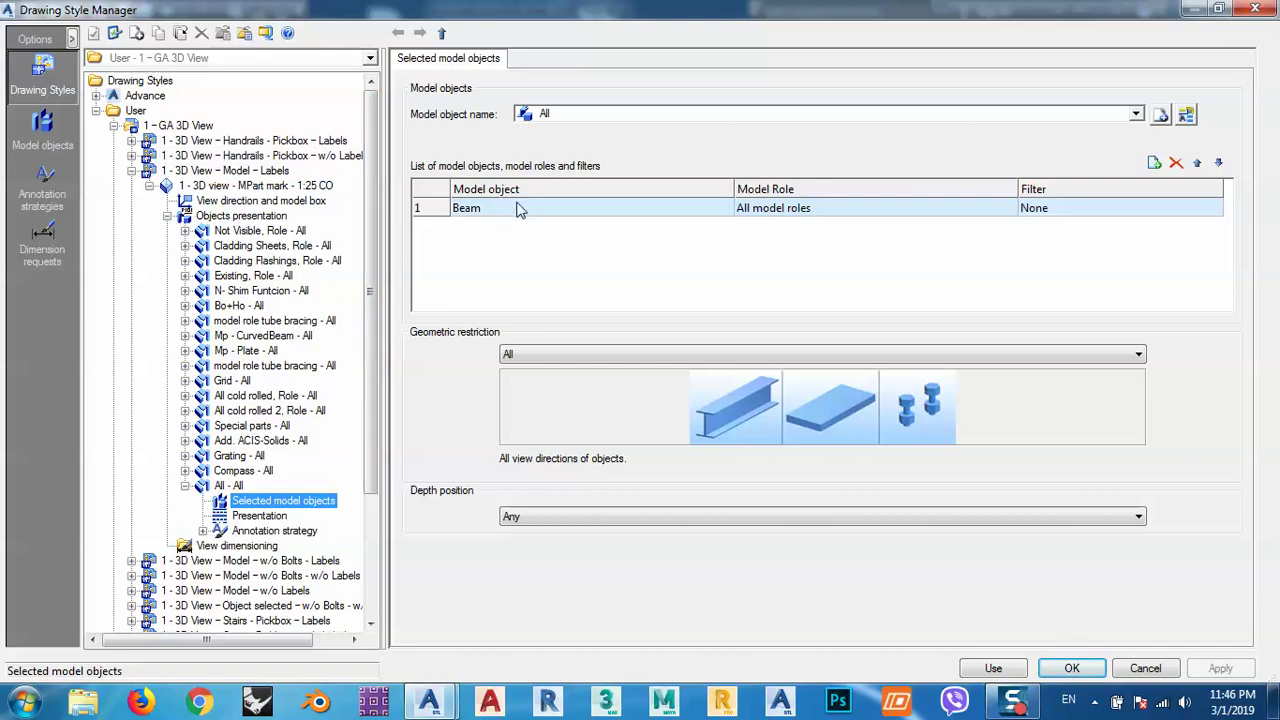
Add a second selection row with model object Plate and model role Plate, then apply
click(1154, 162)
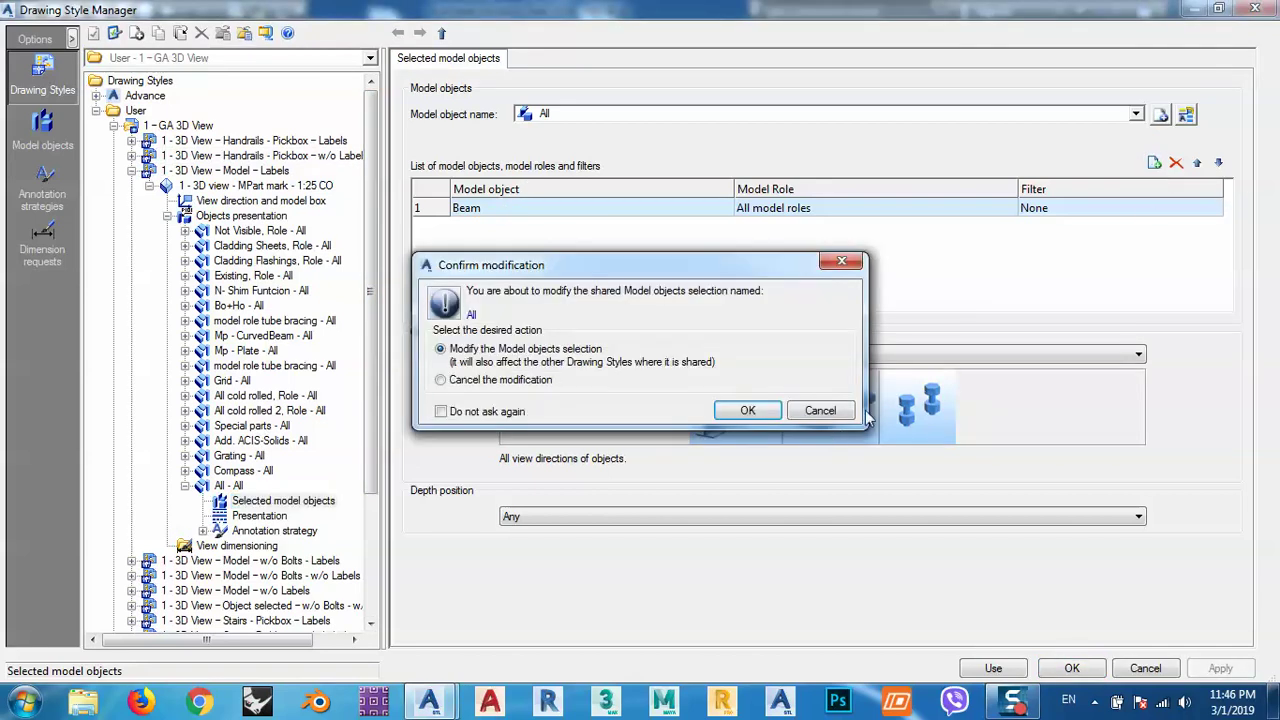
click(747, 410)
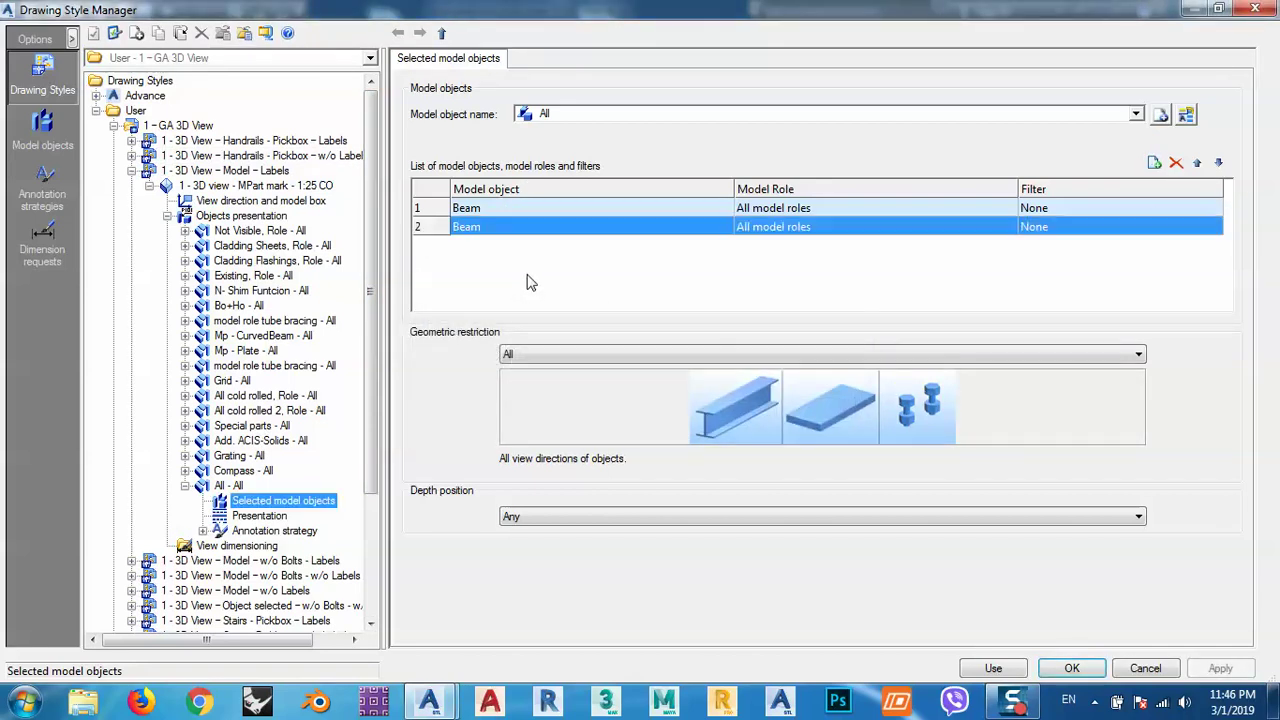
click(665, 230)
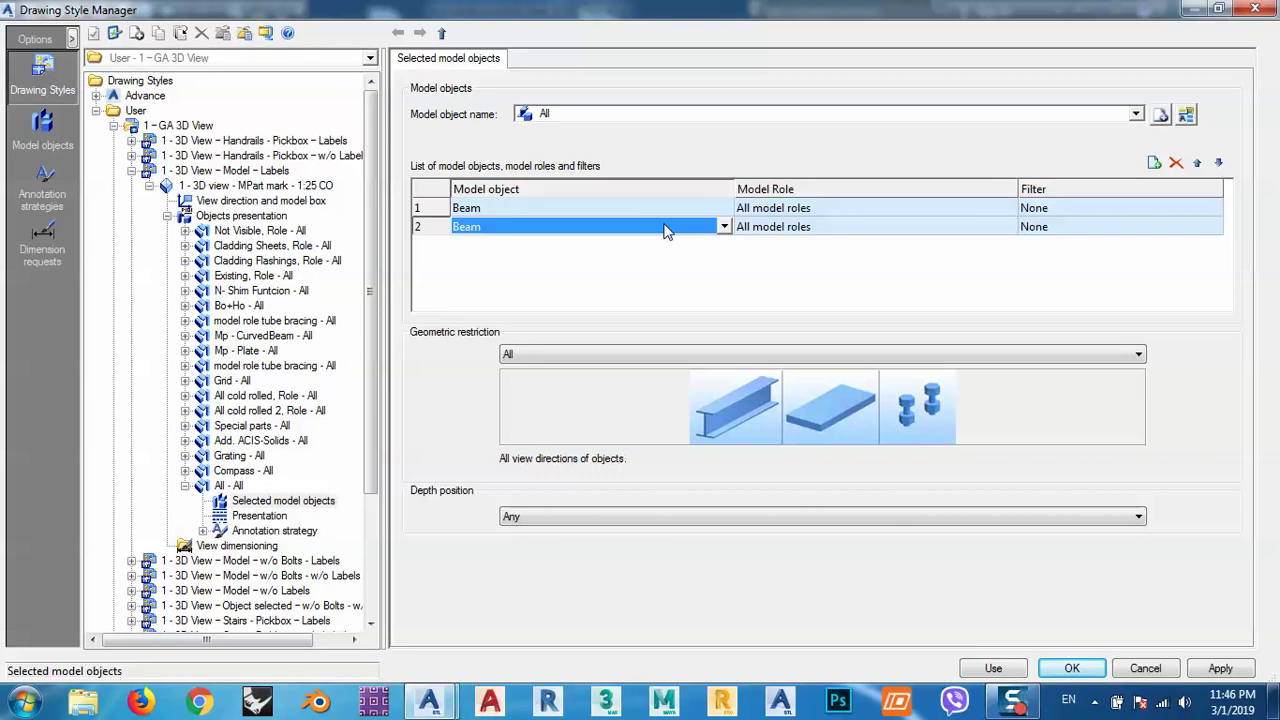
click(724, 227)
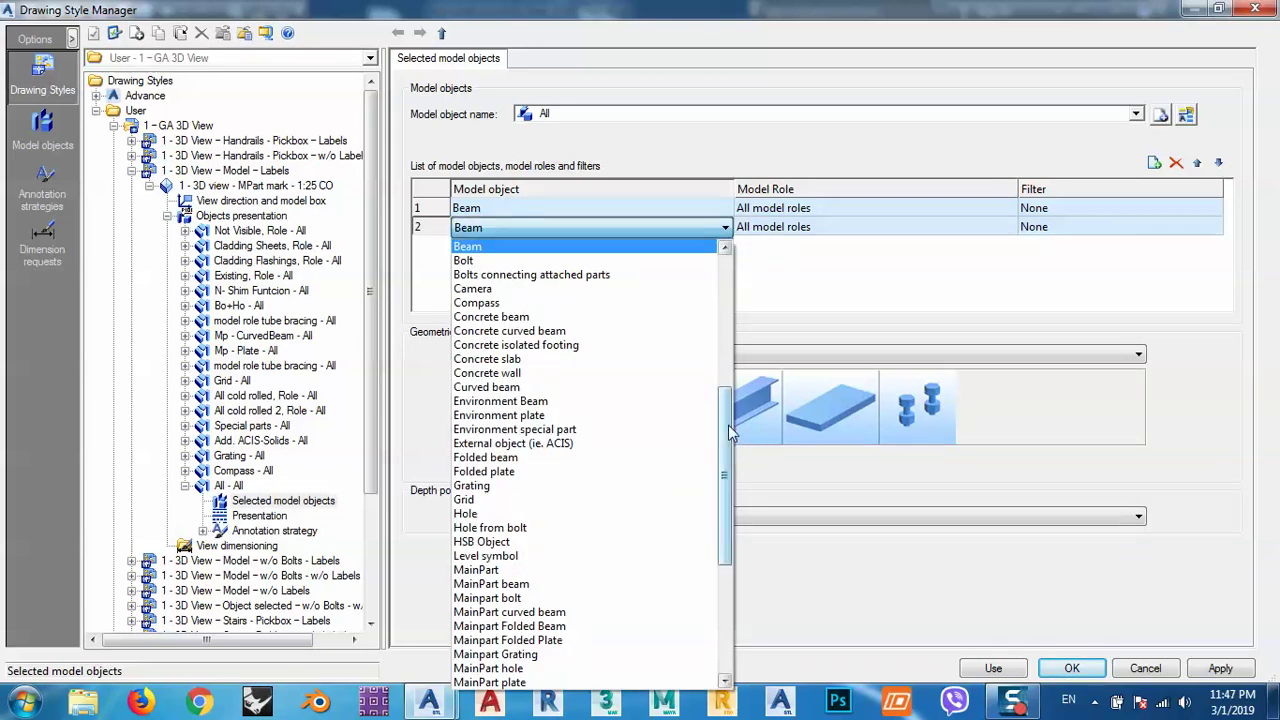
drag(727, 400, 727, 555)
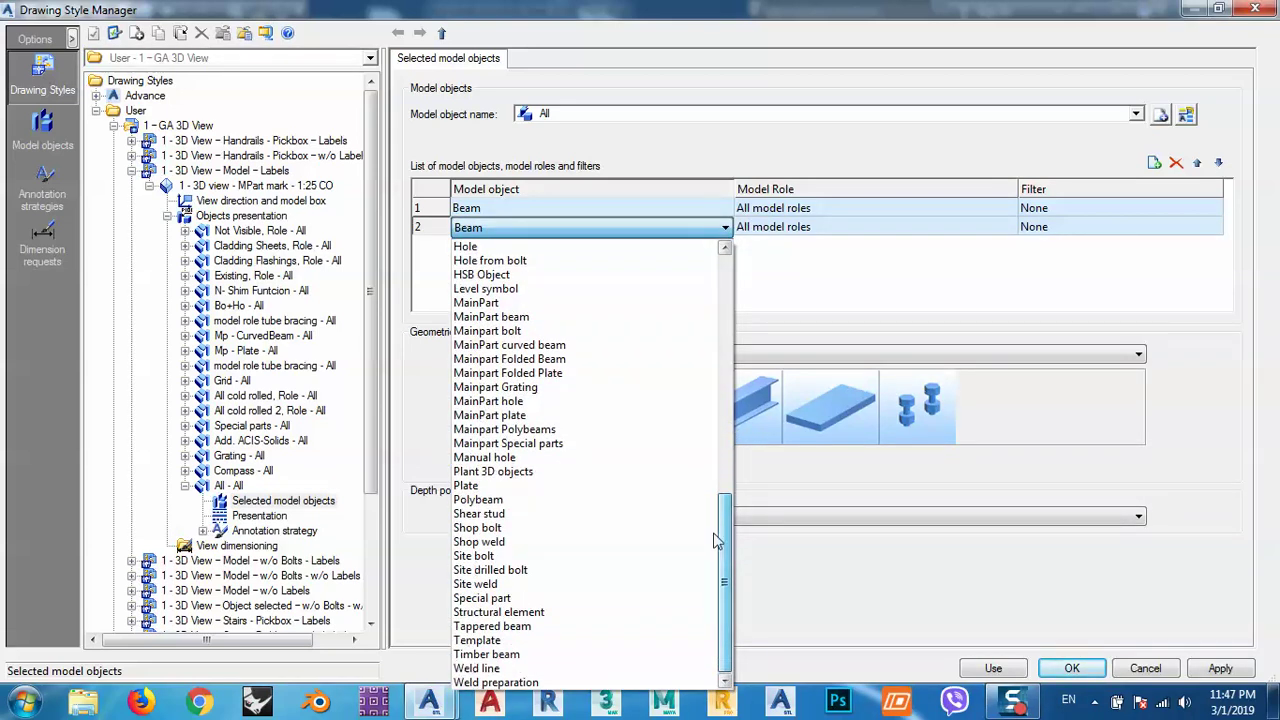
click(490, 486)
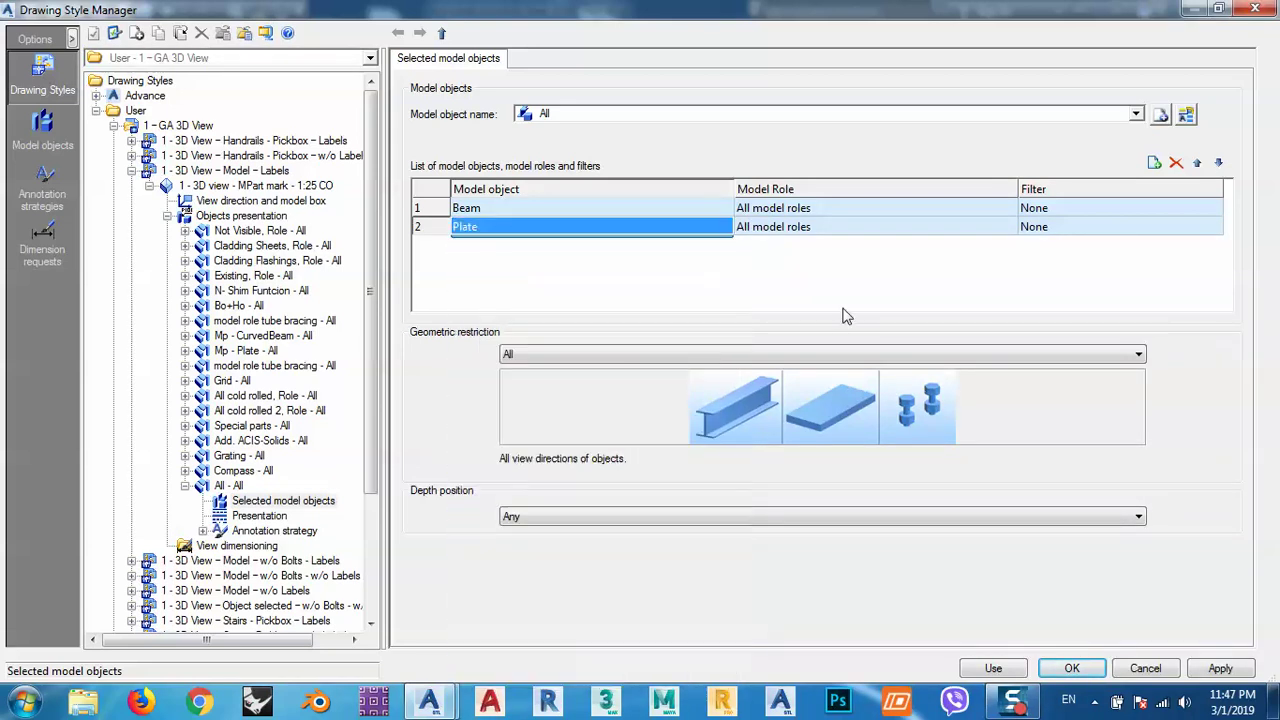
click(905, 228)
click(1010, 227)
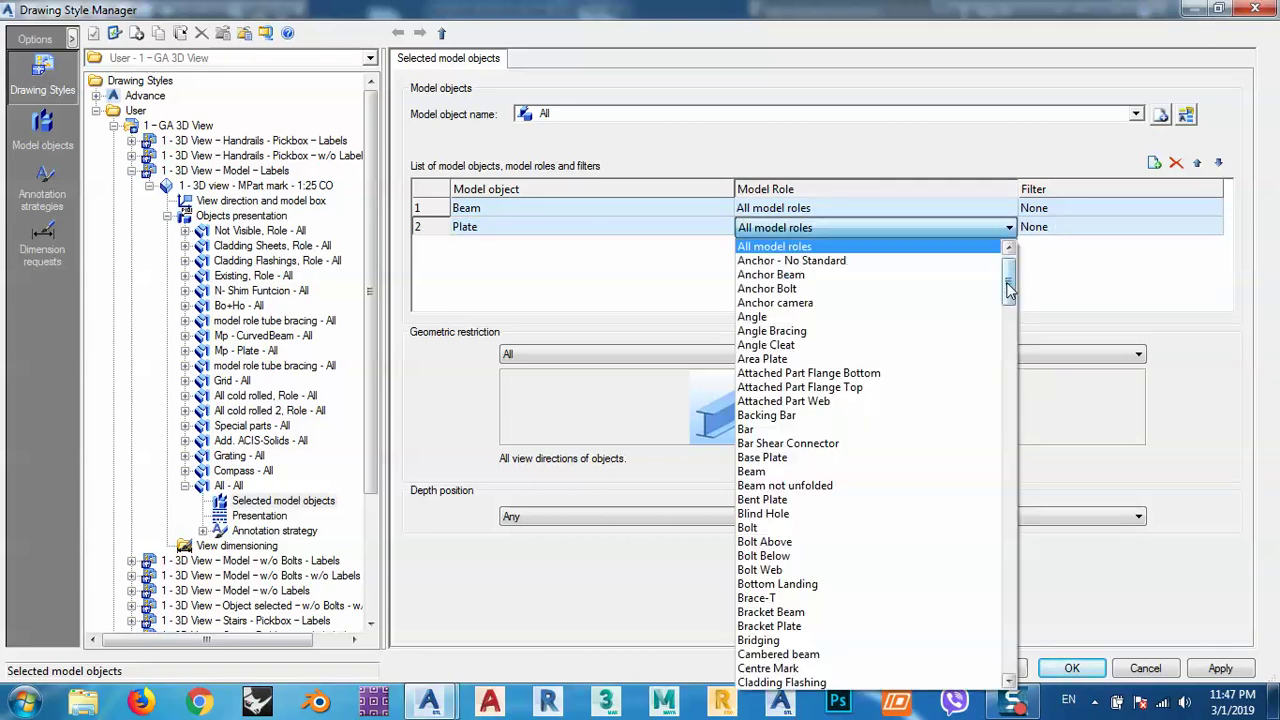
drag(1007, 281, 1006, 505)
scroll(870, 490, down, 1)
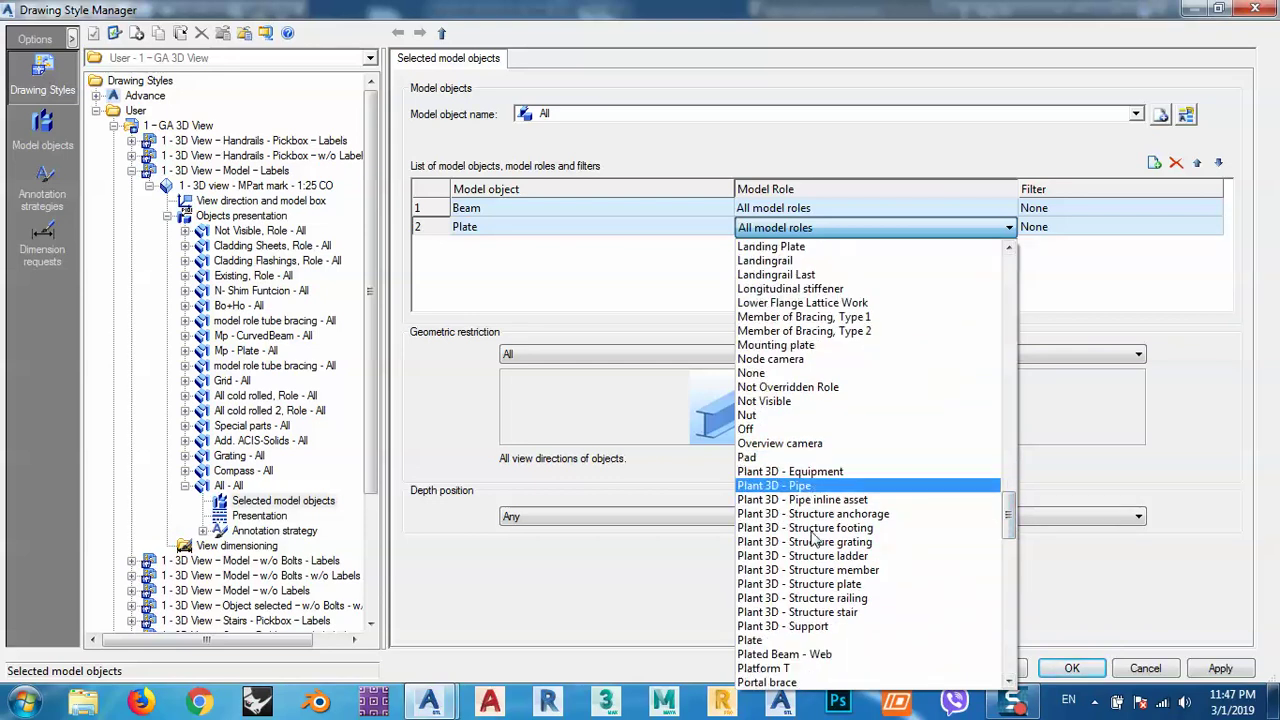
click(776, 641)
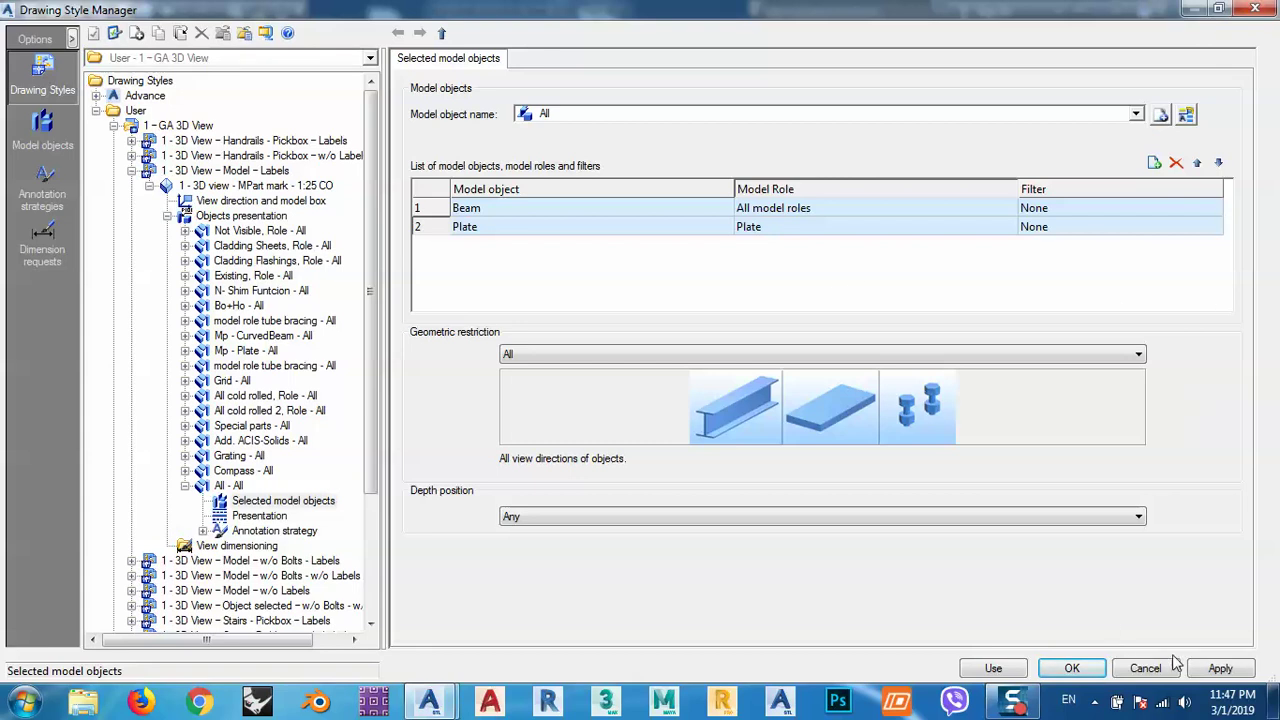
click(1220, 668)
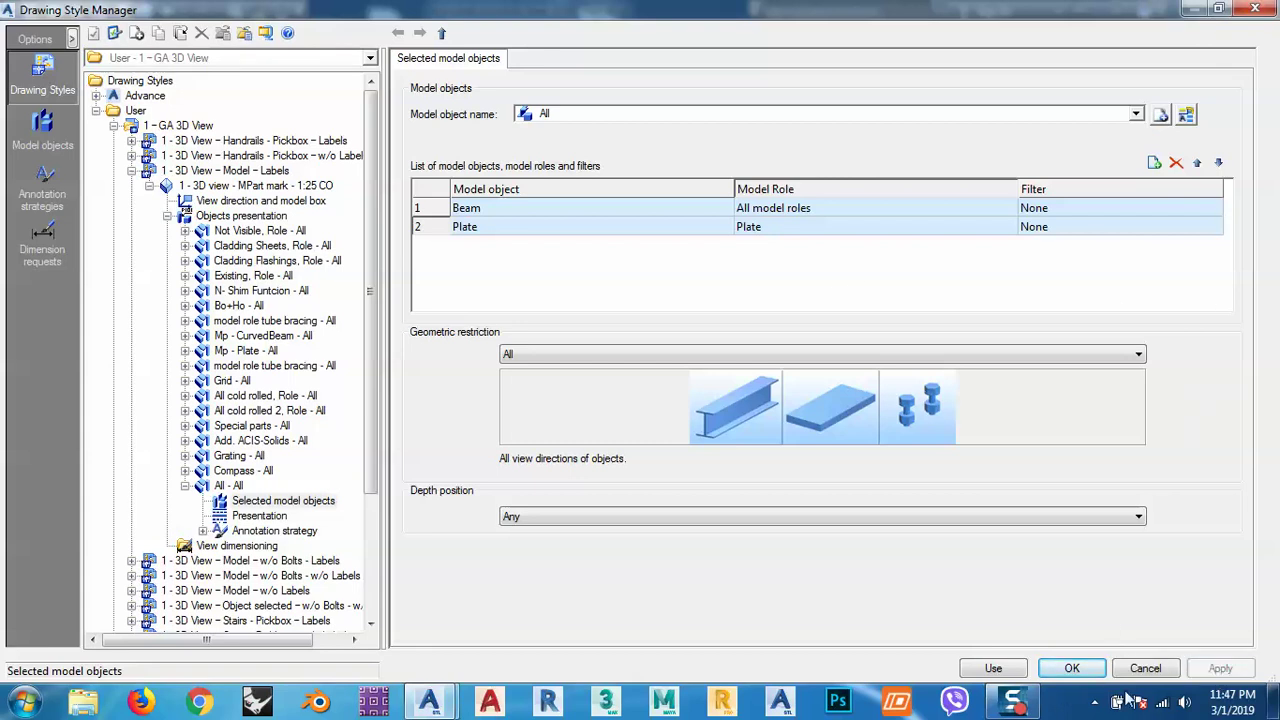
Update the 016 detail view with the edited style and zoom in on the column plates
click(1012, 675)
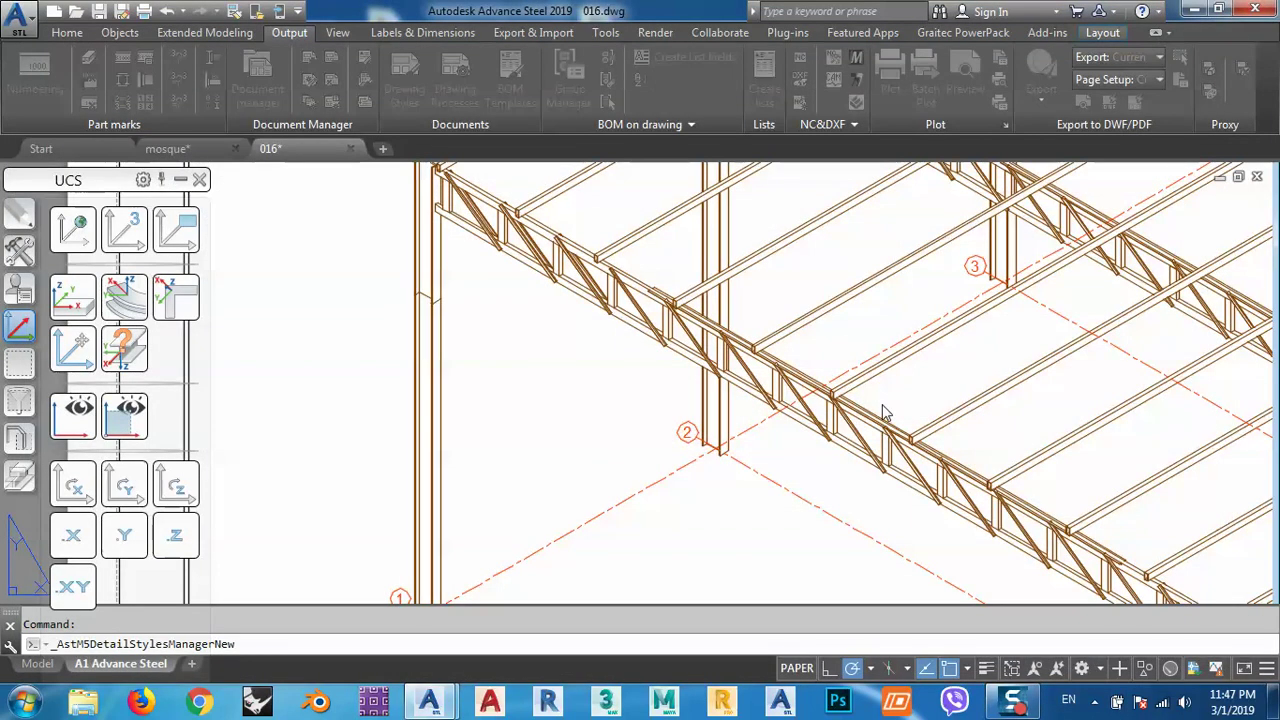
click(430, 290)
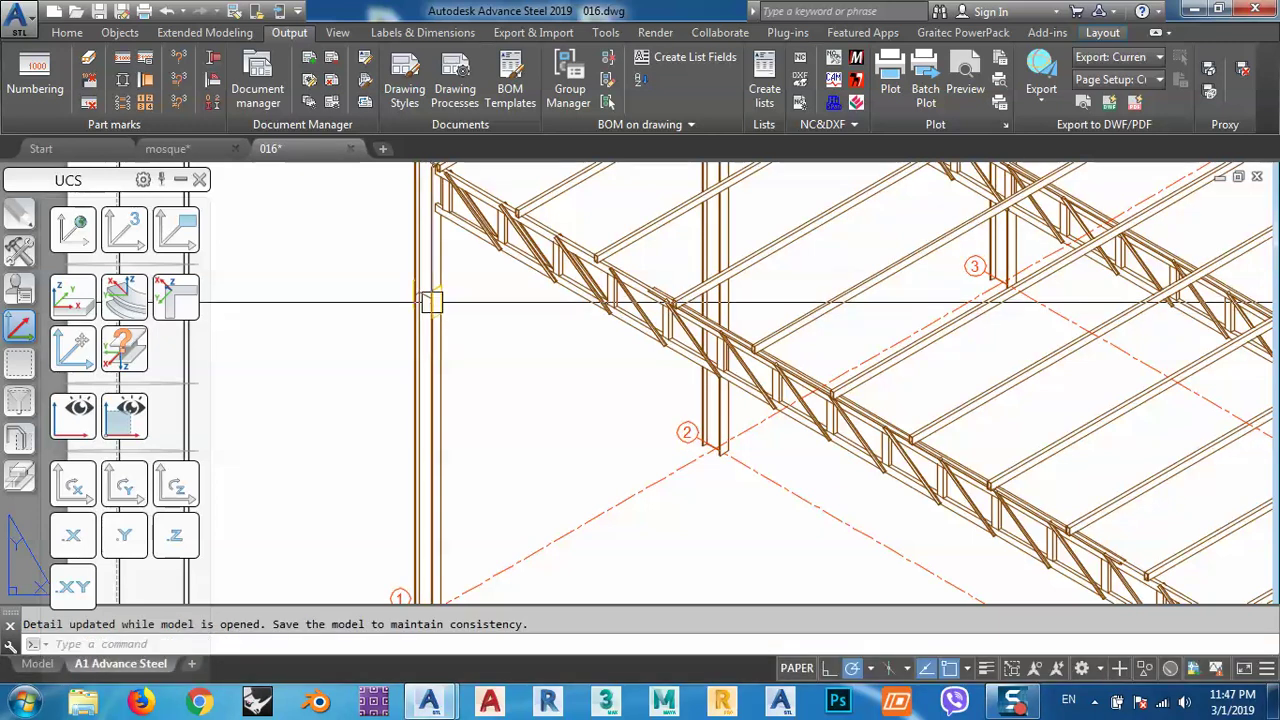
scroll(430, 288, up, 4)
scroll(463, 250, down, 6)
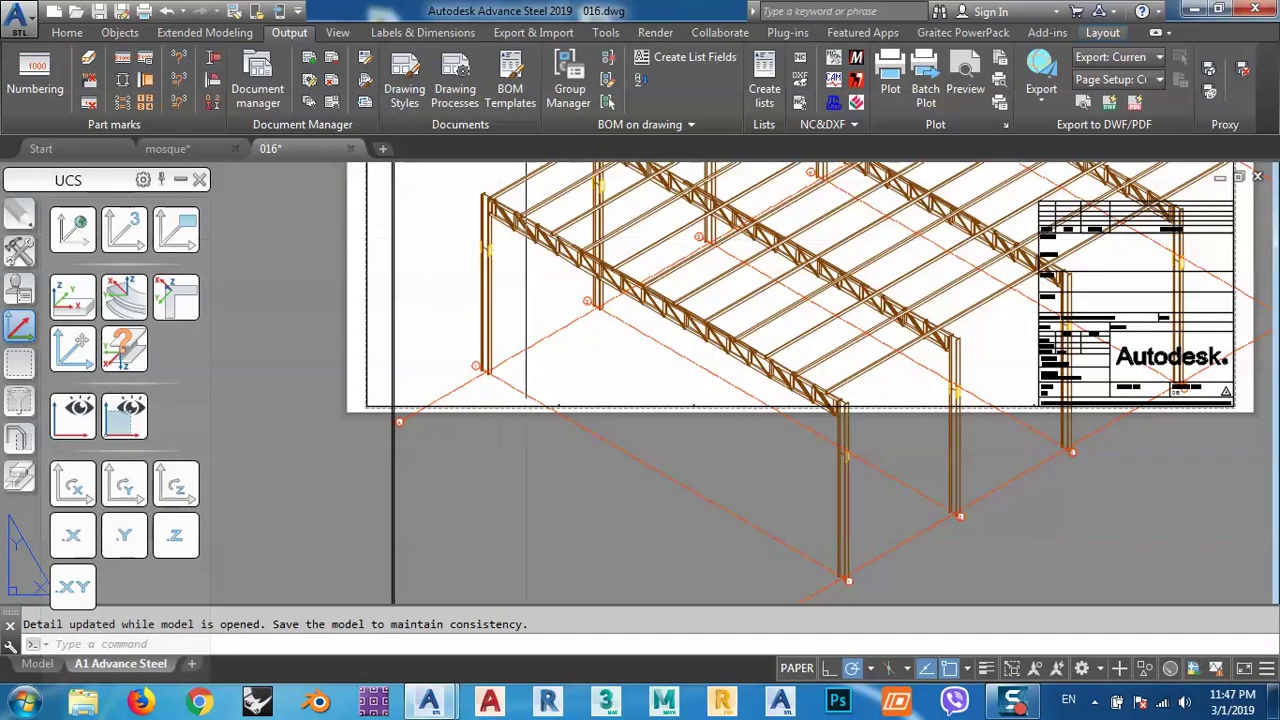
scroll(463, 349, up, 7)
scroll(521, 388, up, 3)
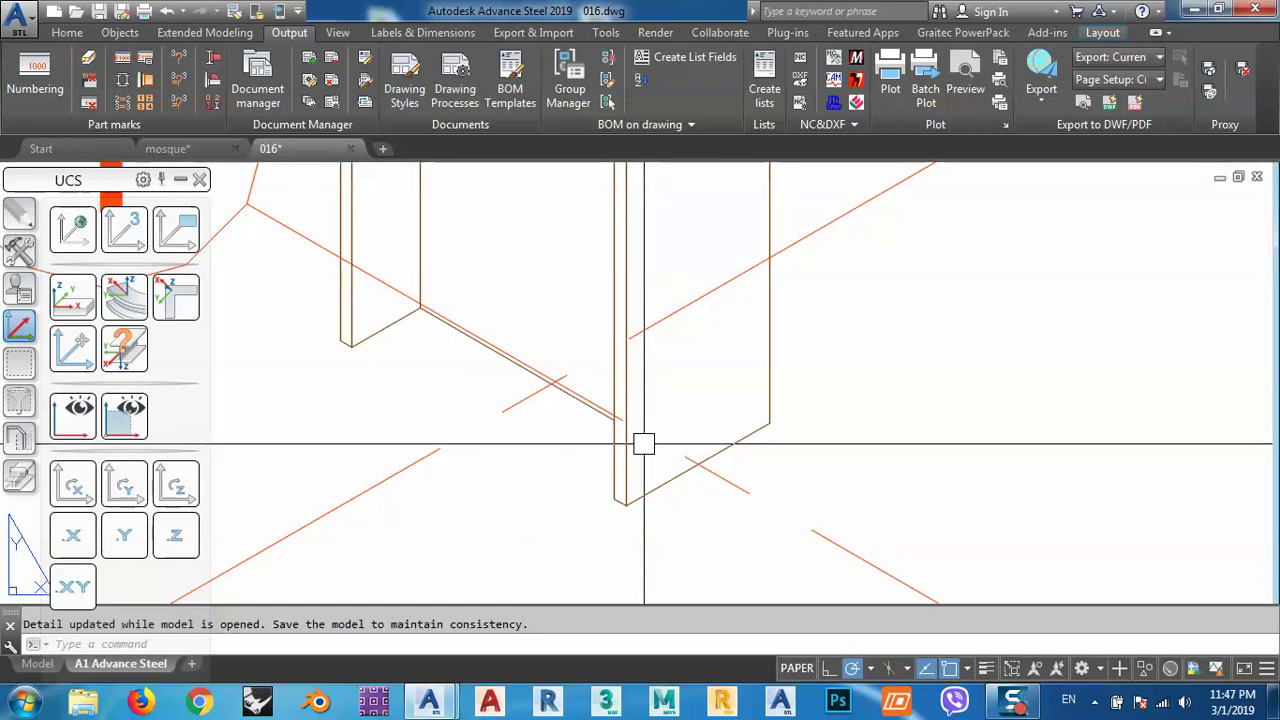
scroll(643, 443, down, 5)
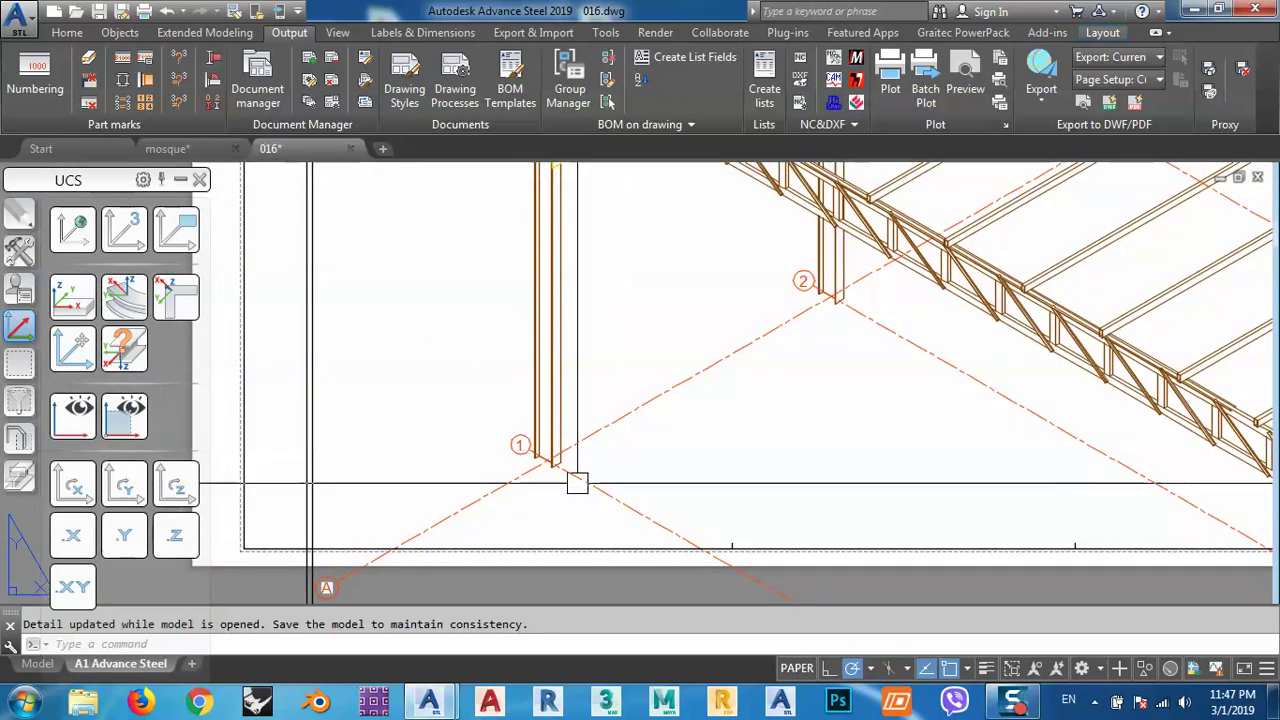
scroll(551, 460, up, 5)
scroll(574, 380, down, 5)
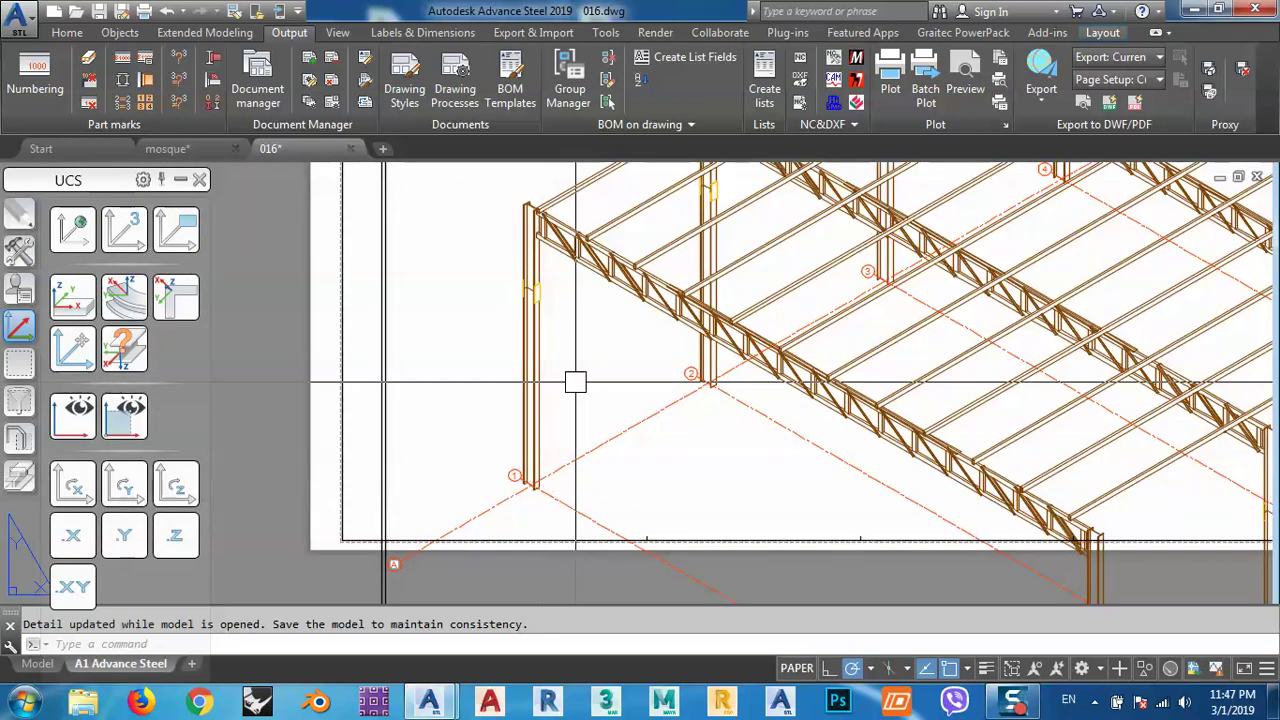
scroll(563, 343, up, 5)
scroll(520, 285, down, 6)
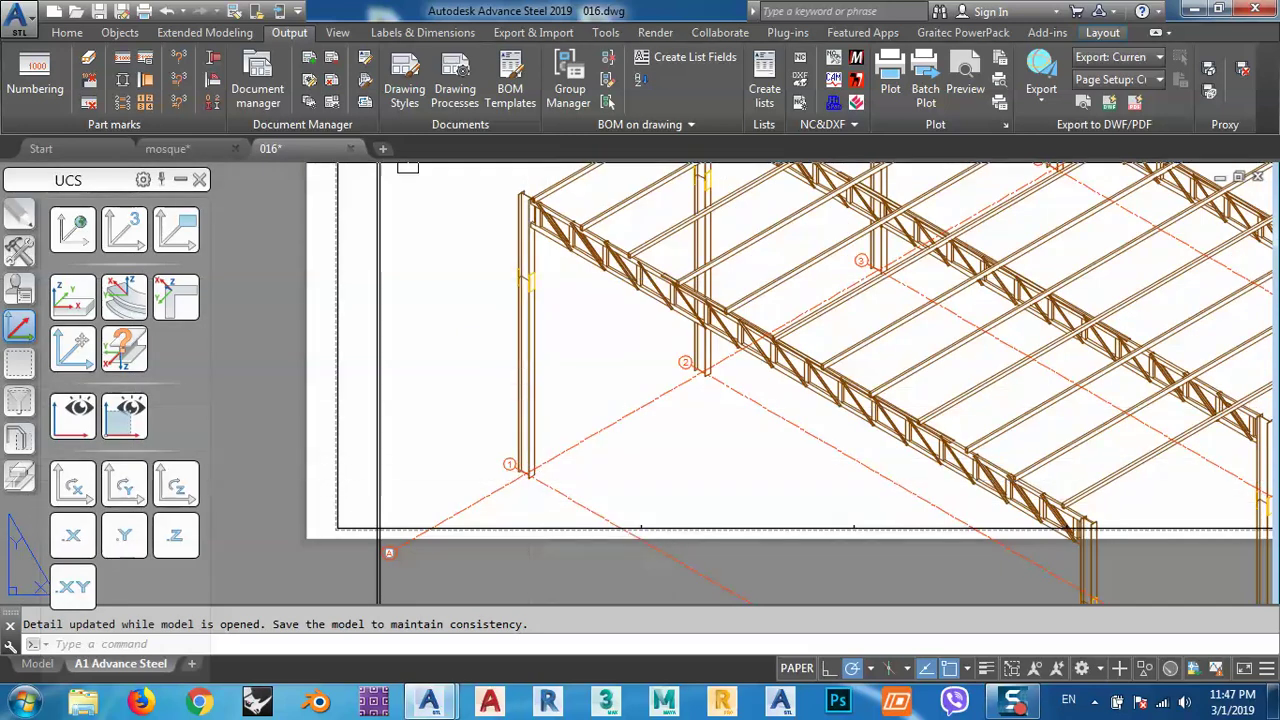
click(309, 81)
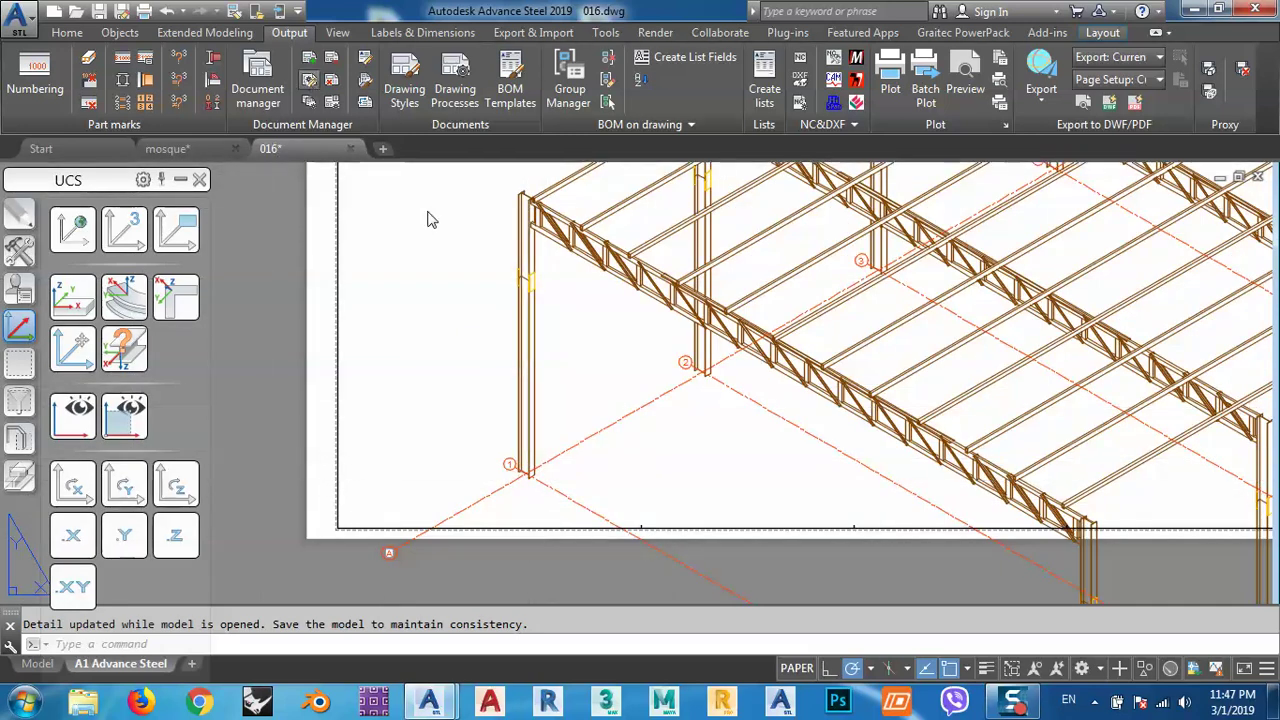
Set row 2's model role to Base Plate, apply, and use the style on a detail view
click(787, 227)
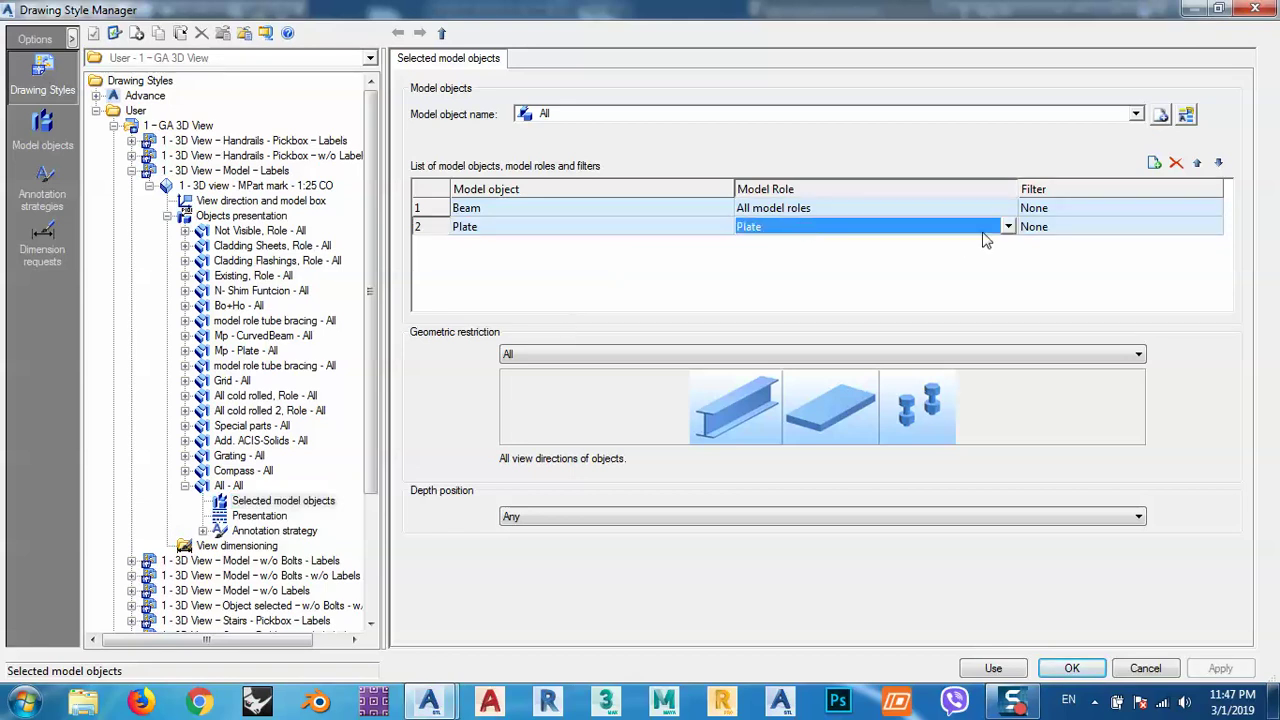
click(1008, 228)
drag(1013, 540, 1010, 262)
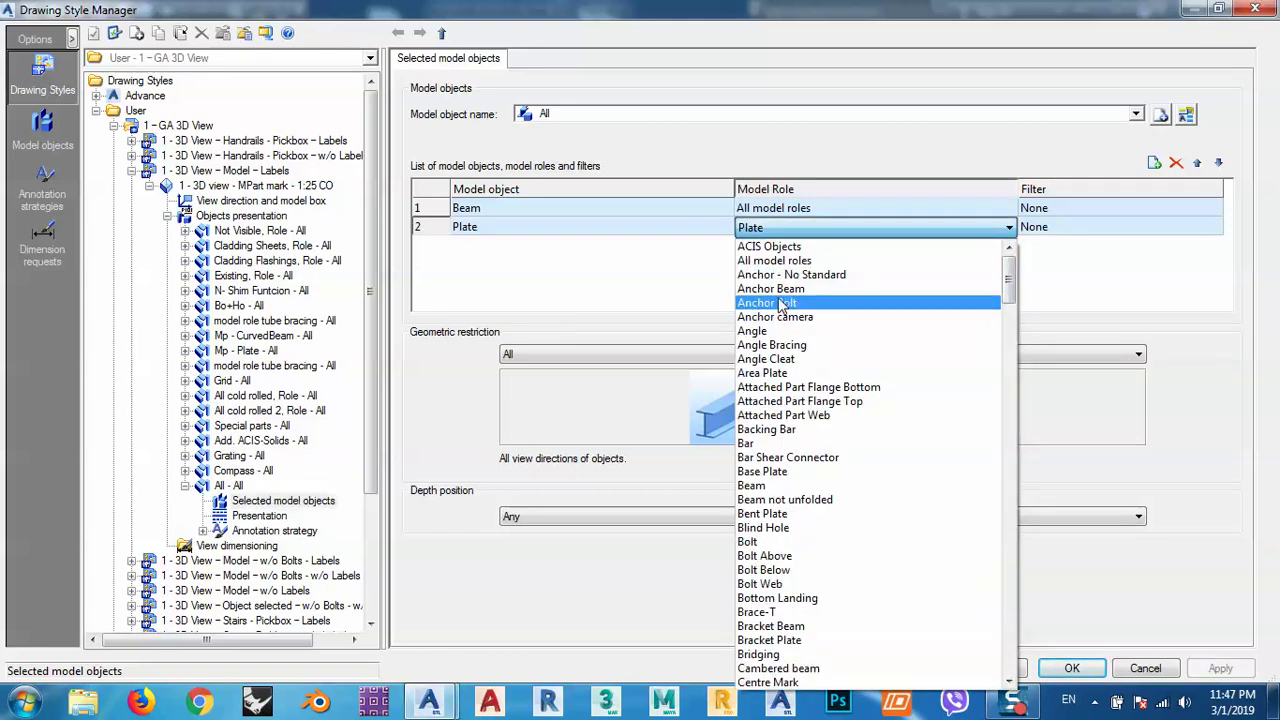
click(770, 472)
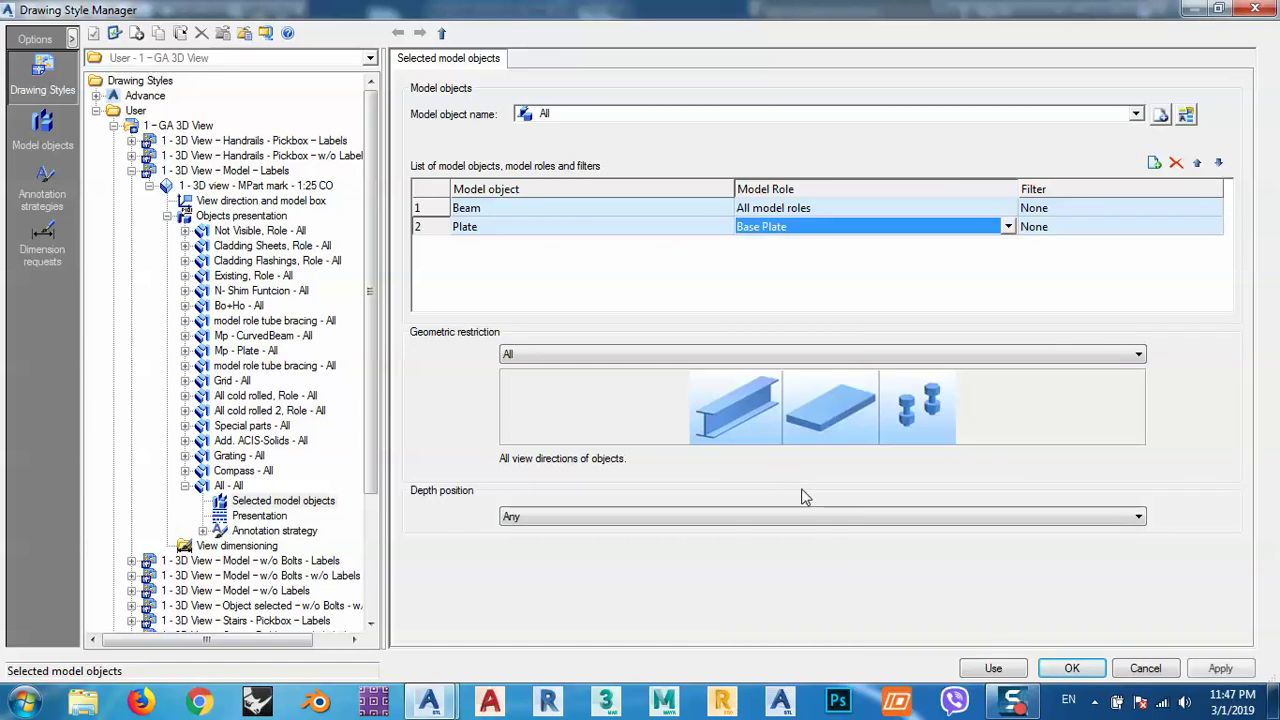
click(1238, 670)
click(990, 669)
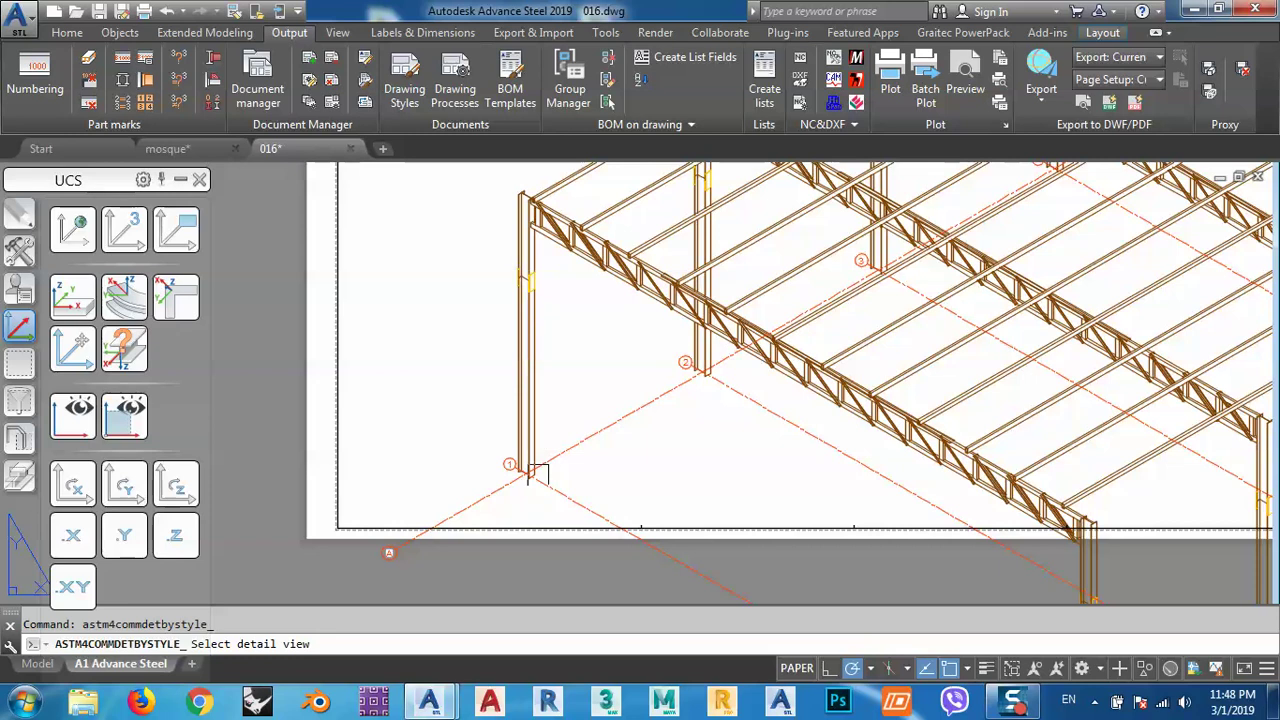
Update the 016 detail view to show the column 1 base plate, then return to mosque.dwg
scroll(526, 283, up, 5)
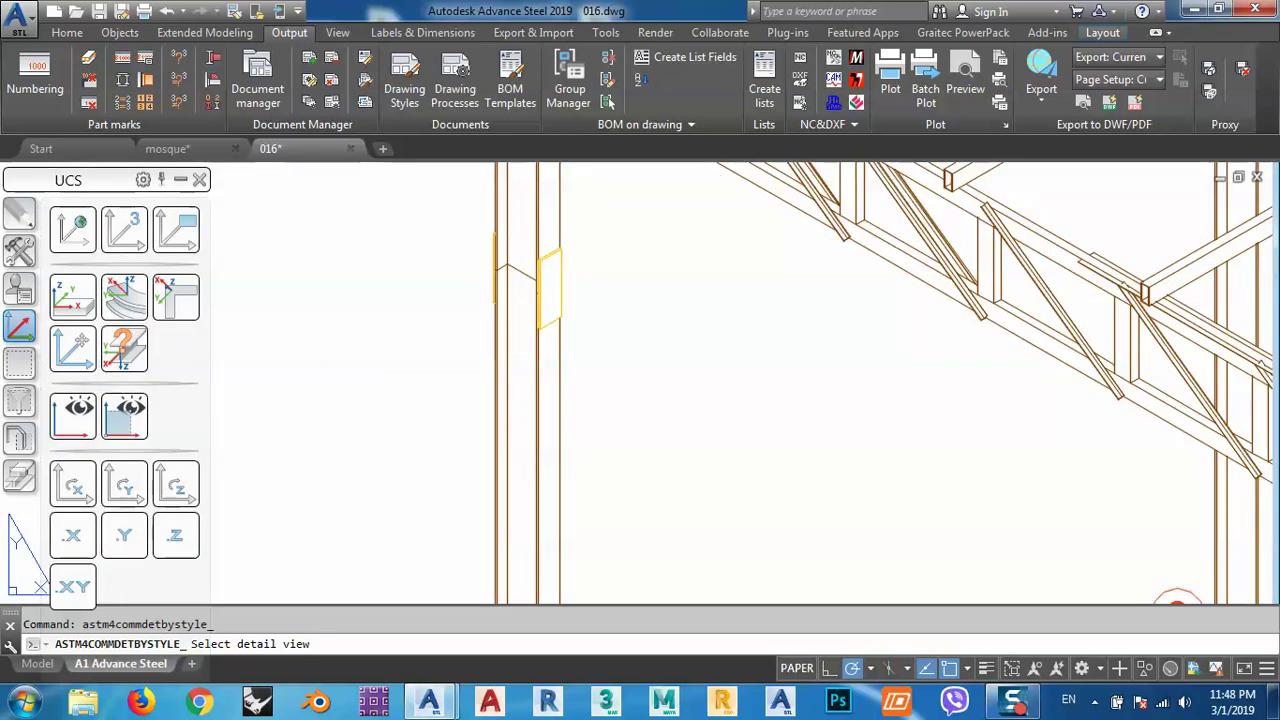
click(548, 288)
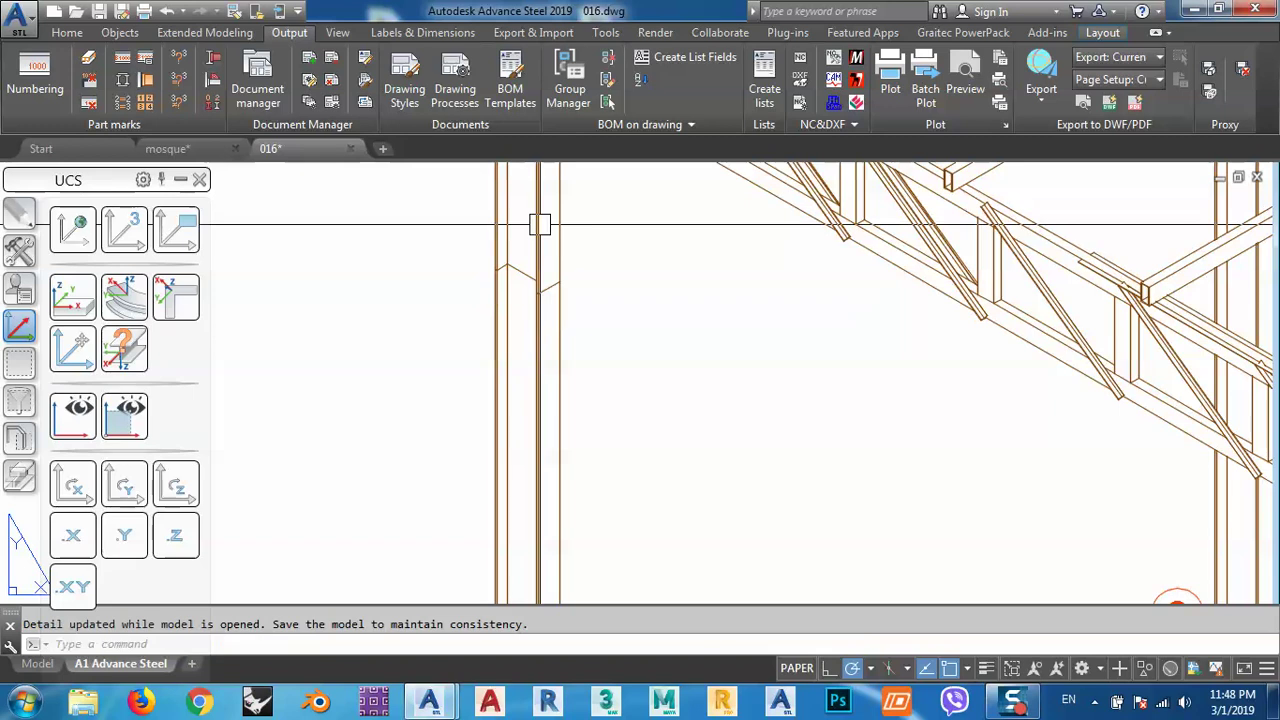
scroll(529, 423, down, 3)
scroll(517, 457, up, 6)
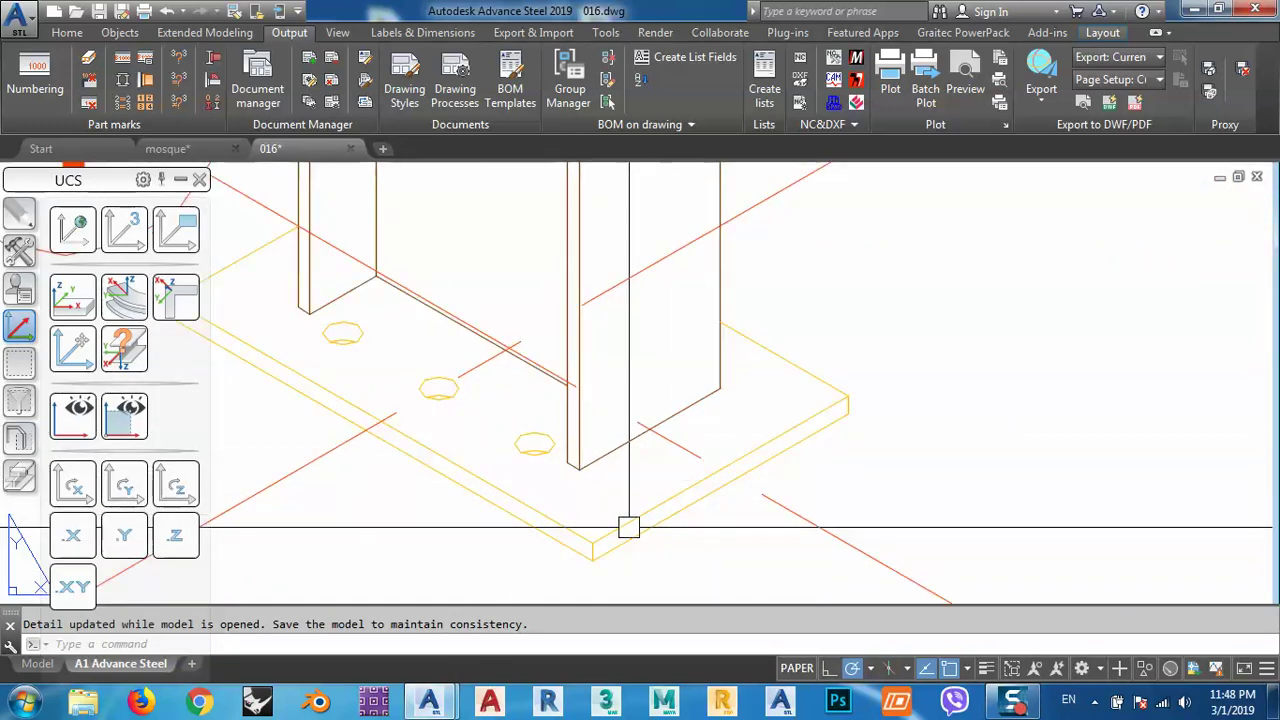
click(167, 148)
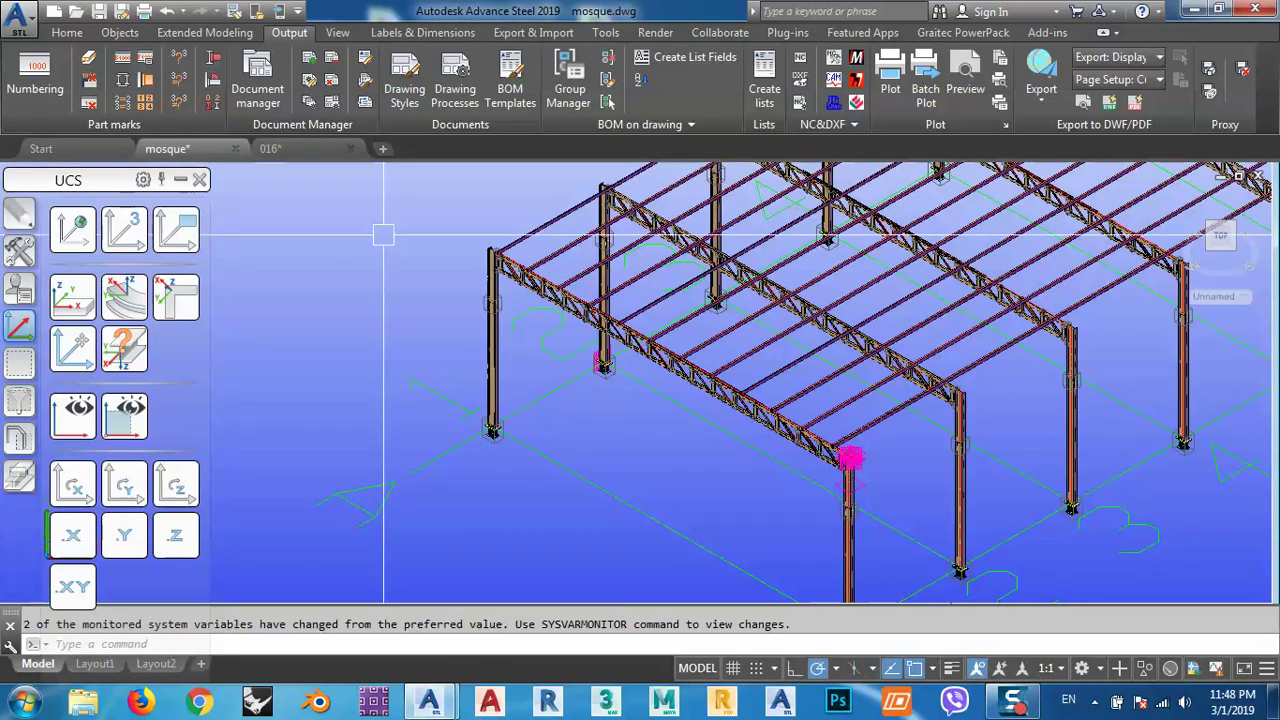
Verify the anchor bolts carry the Anchor Bolt model role, then reopen the 016 view's drawing style
scroll(461, 412, up, 8)
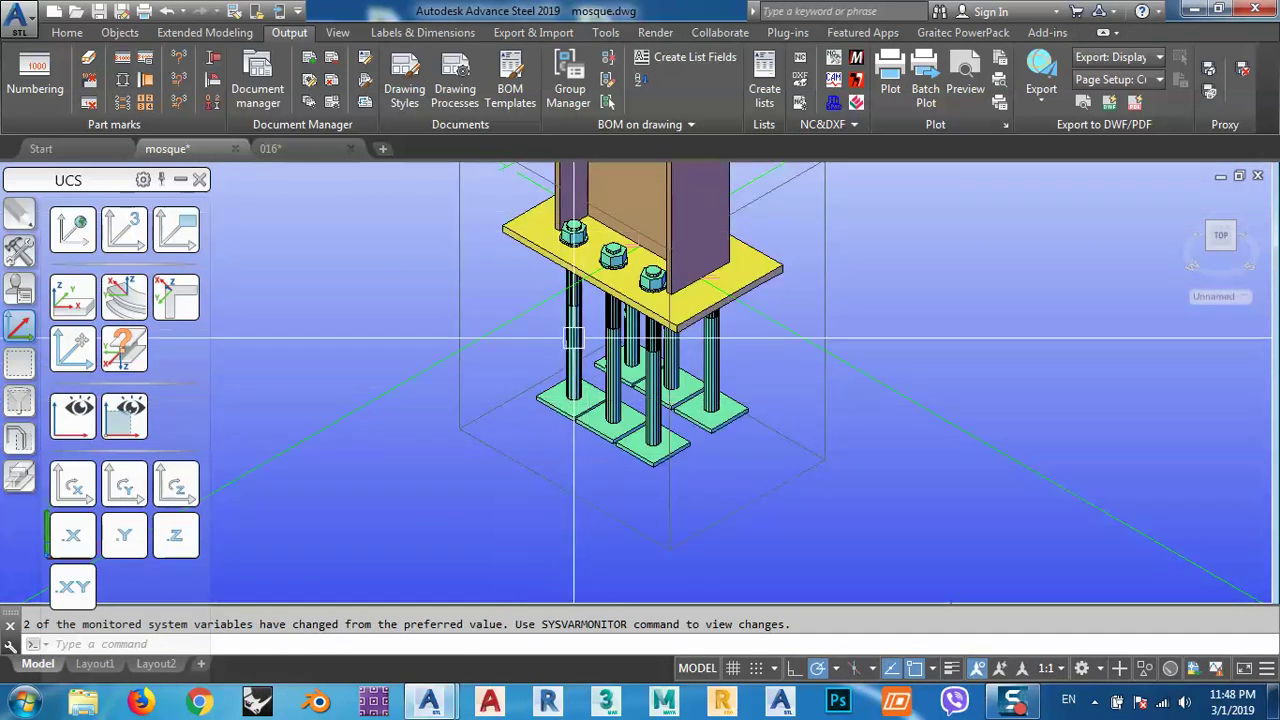
double_click(612, 352)
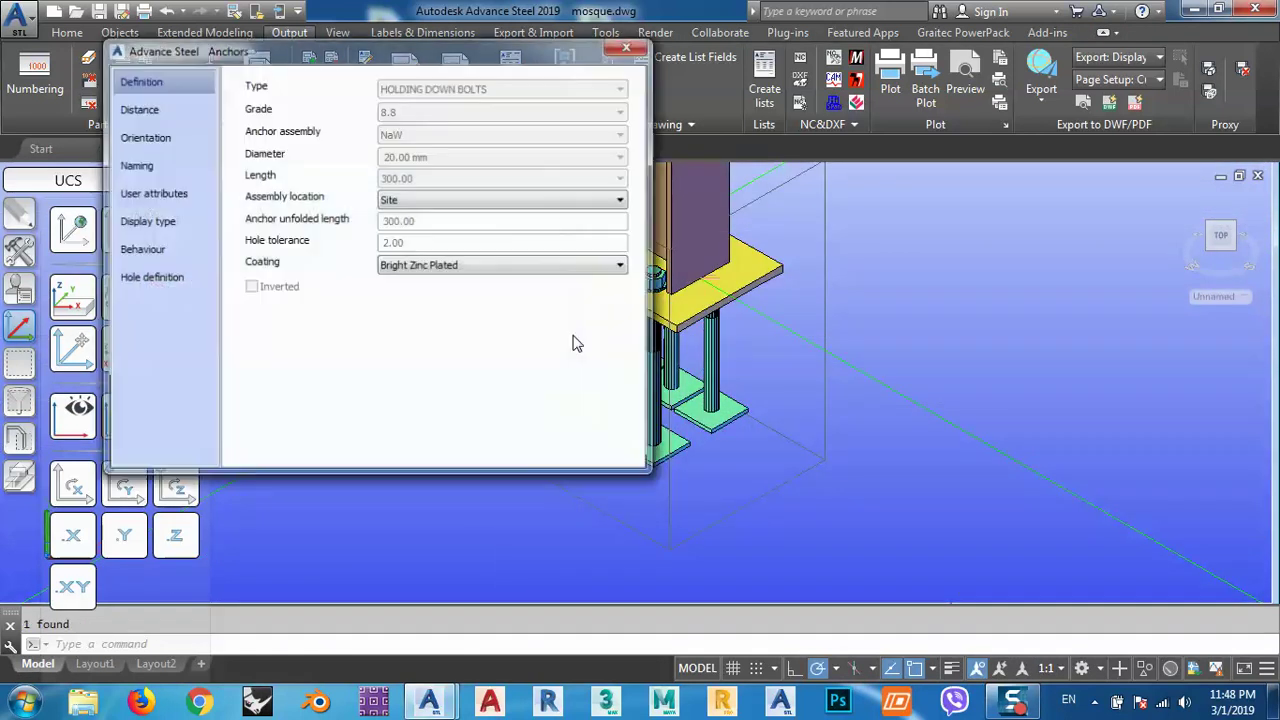
click(140, 166)
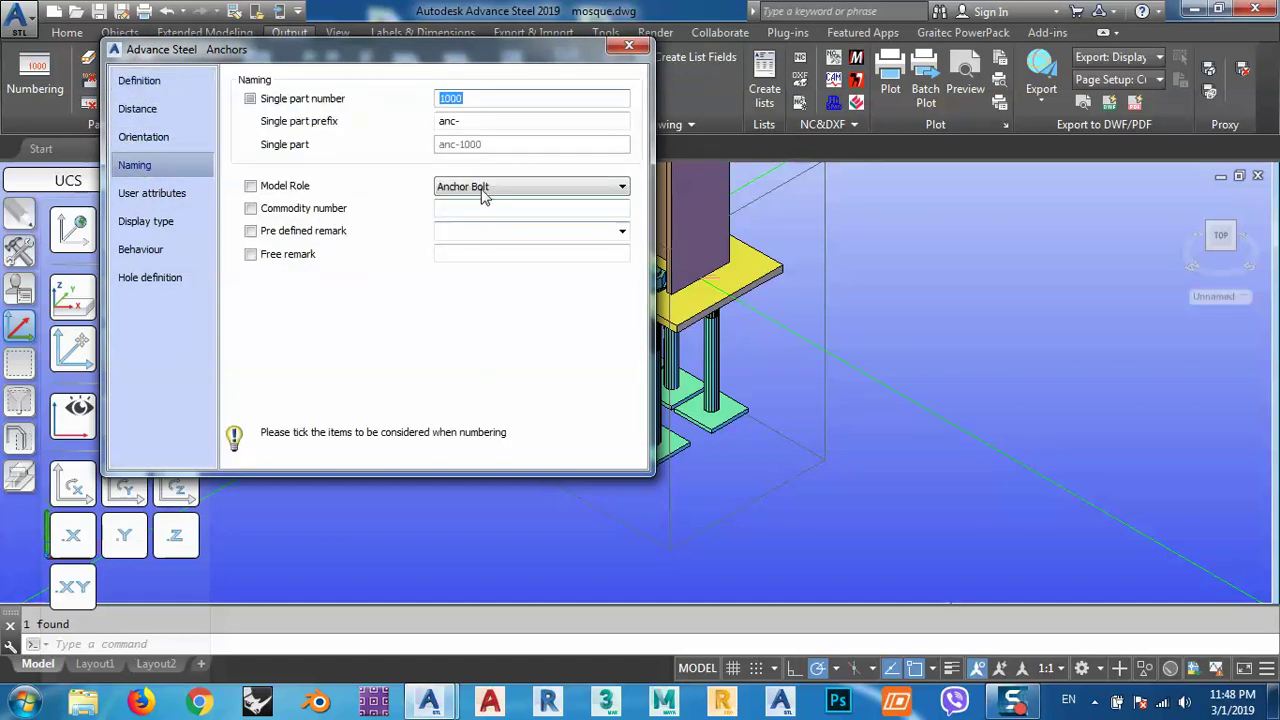
click(629, 46)
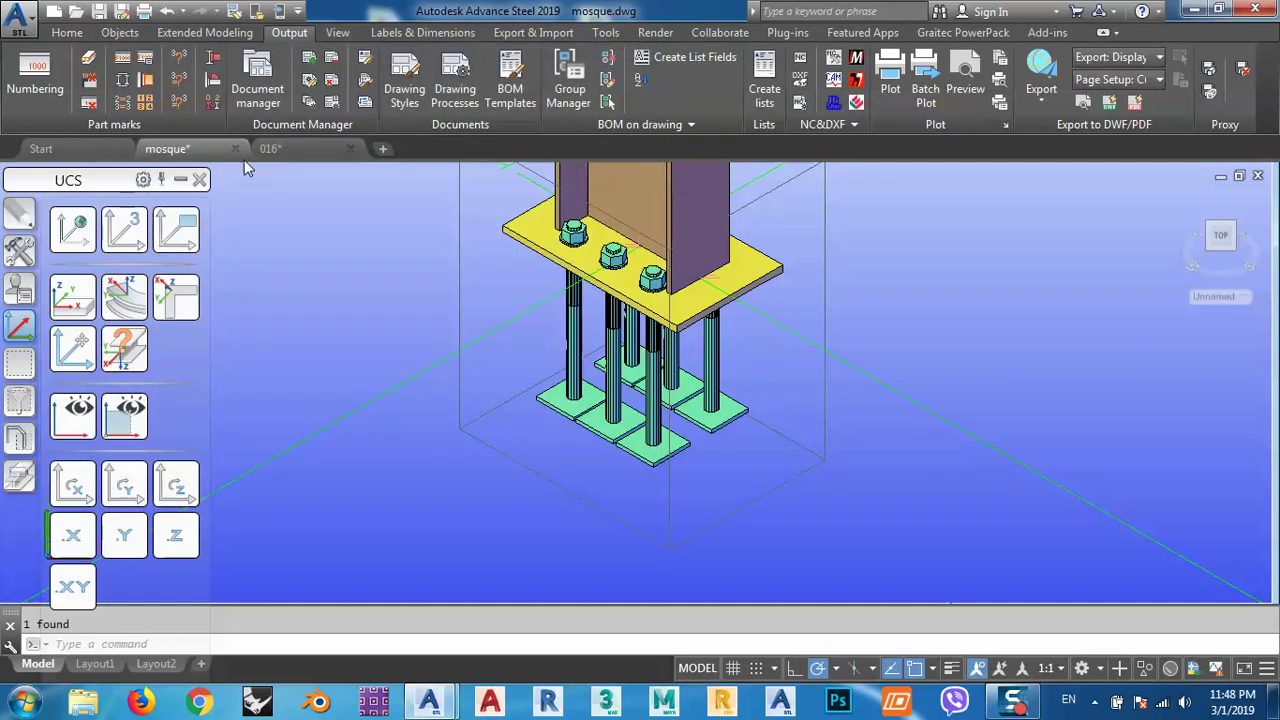
click(291, 150)
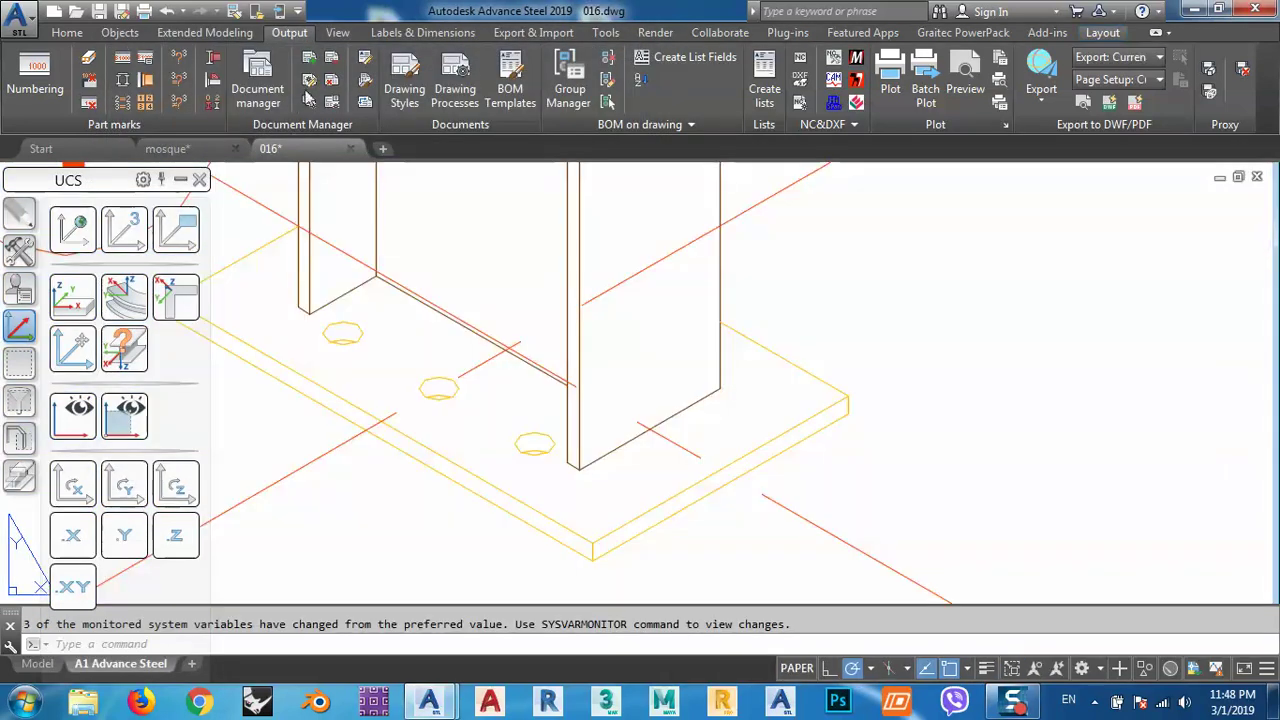
double_click(714, 349)
Add a third All-rule entry with Bolt as its object type
click(1174, 163)
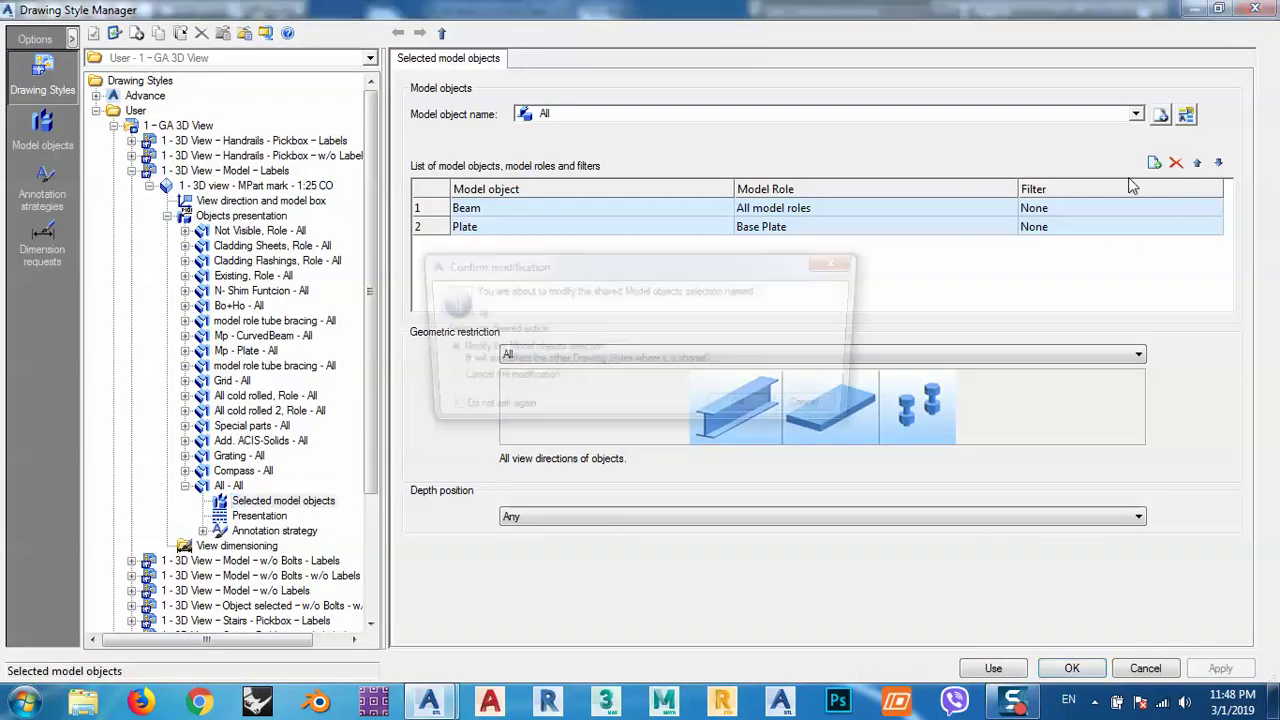
click(745, 412)
click(705, 247)
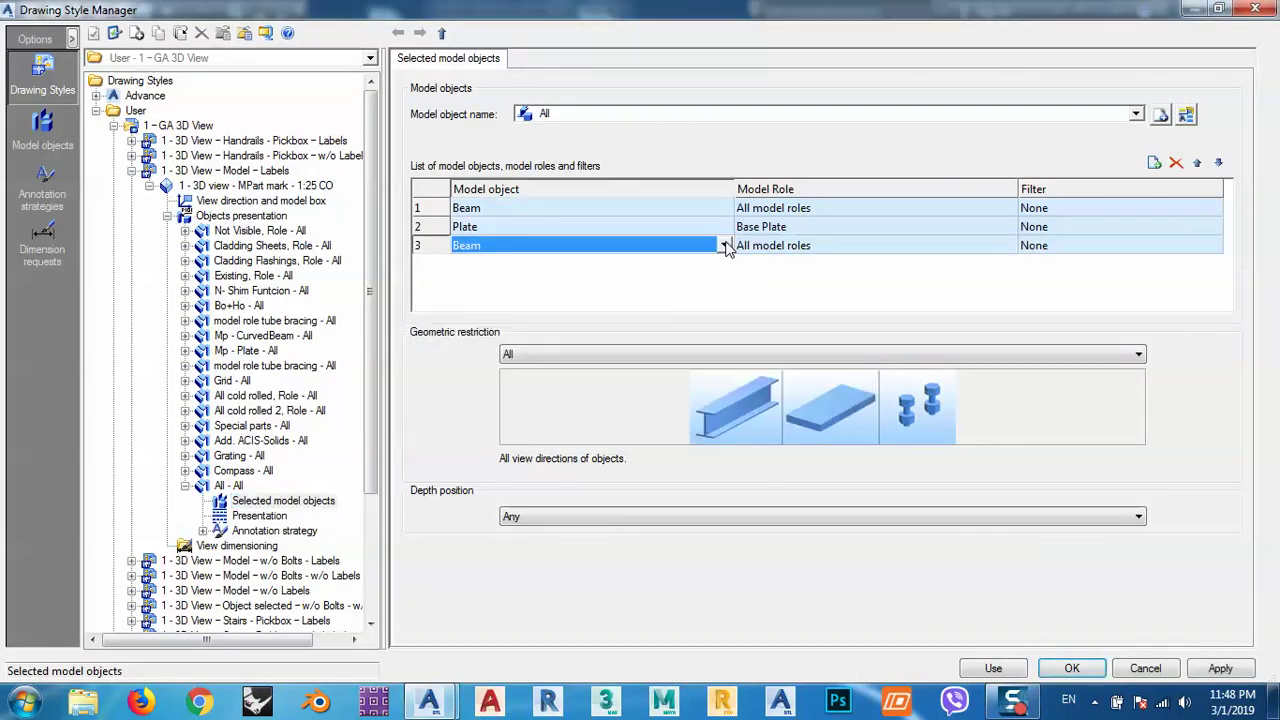
click(725, 246)
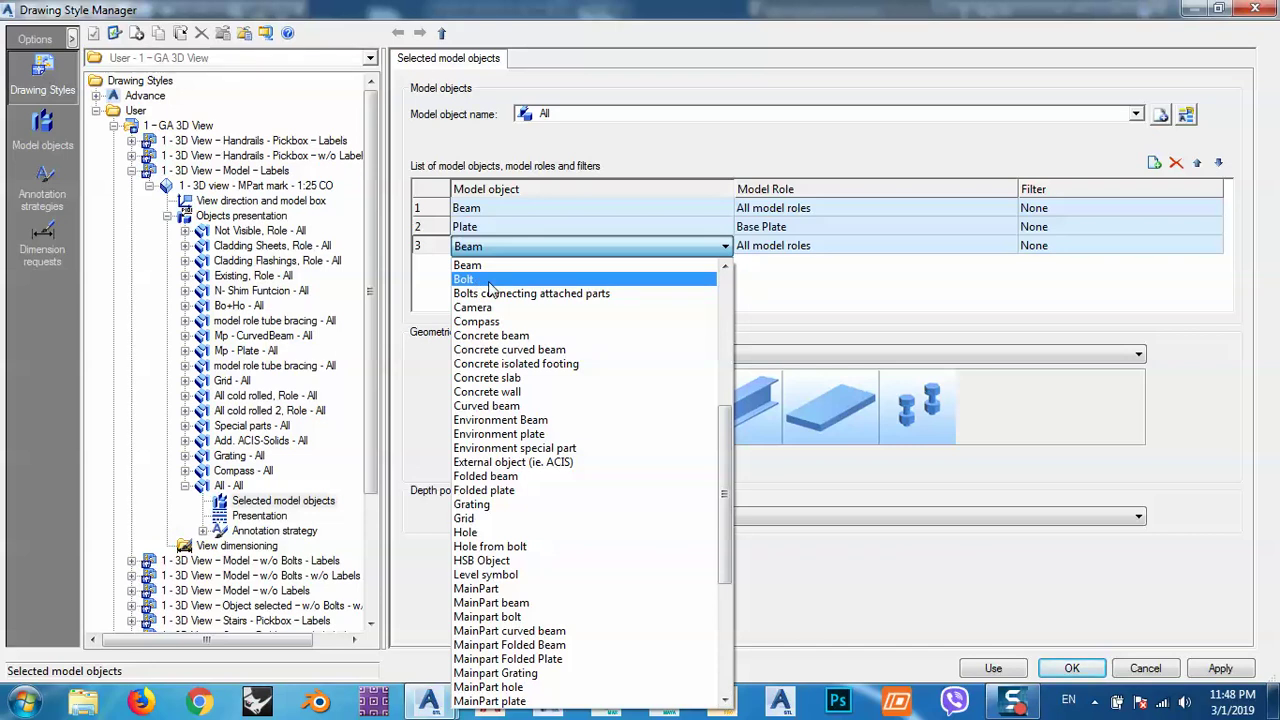
click(489, 281)
Give the Bolt entry the Anchor Bolt model role, apply it, and use it on a detail
click(955, 249)
click(1008, 247)
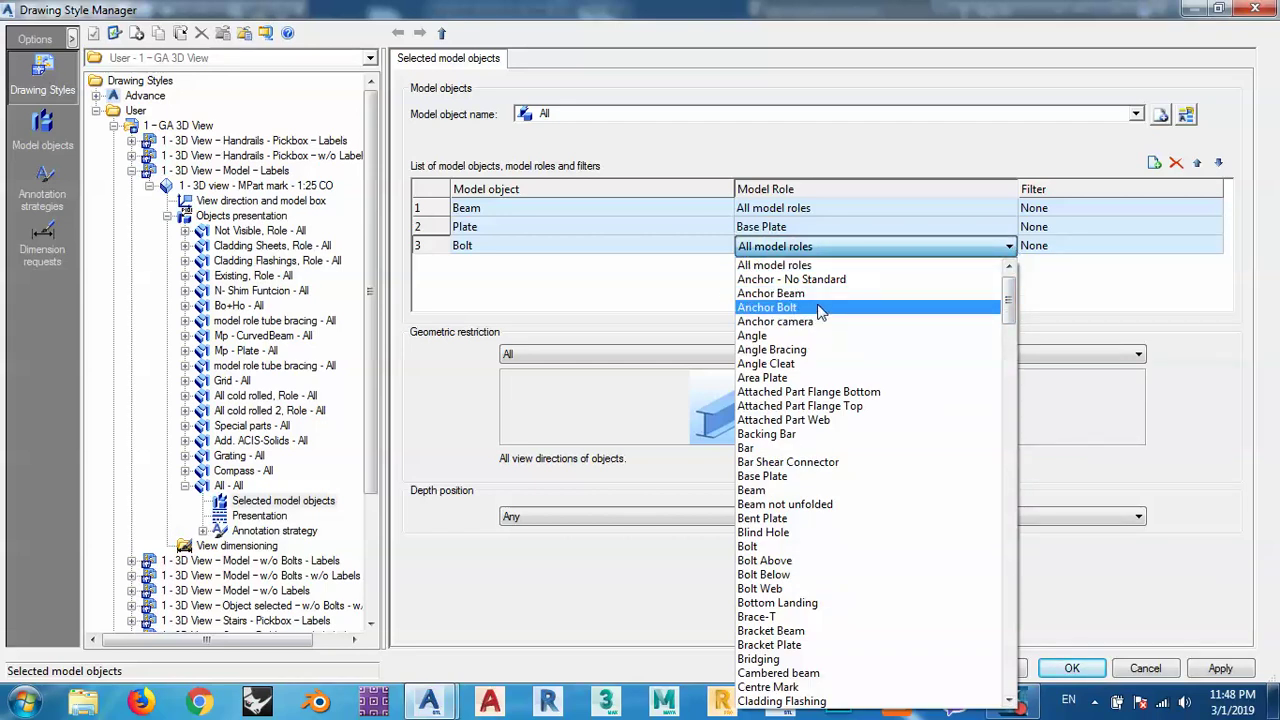
click(818, 310)
click(1220, 668)
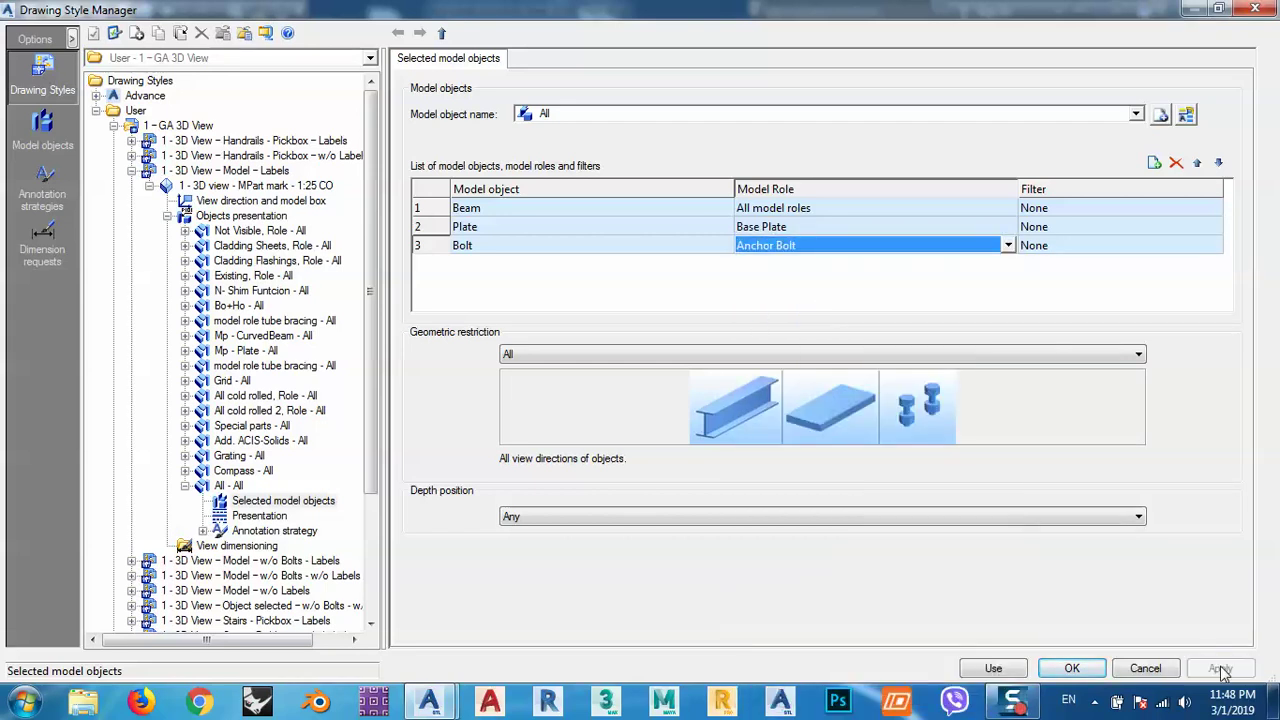
click(1005, 673)
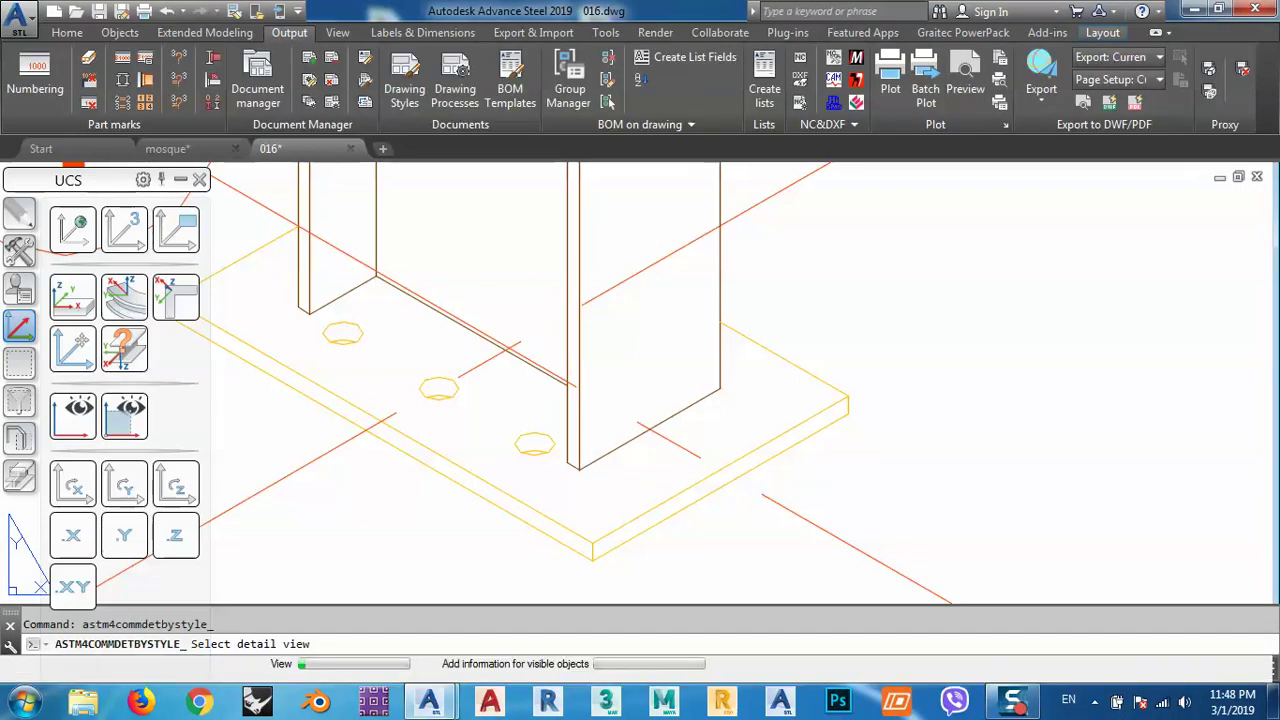
Update detail 016 with the revised drawing style
click(597, 483)
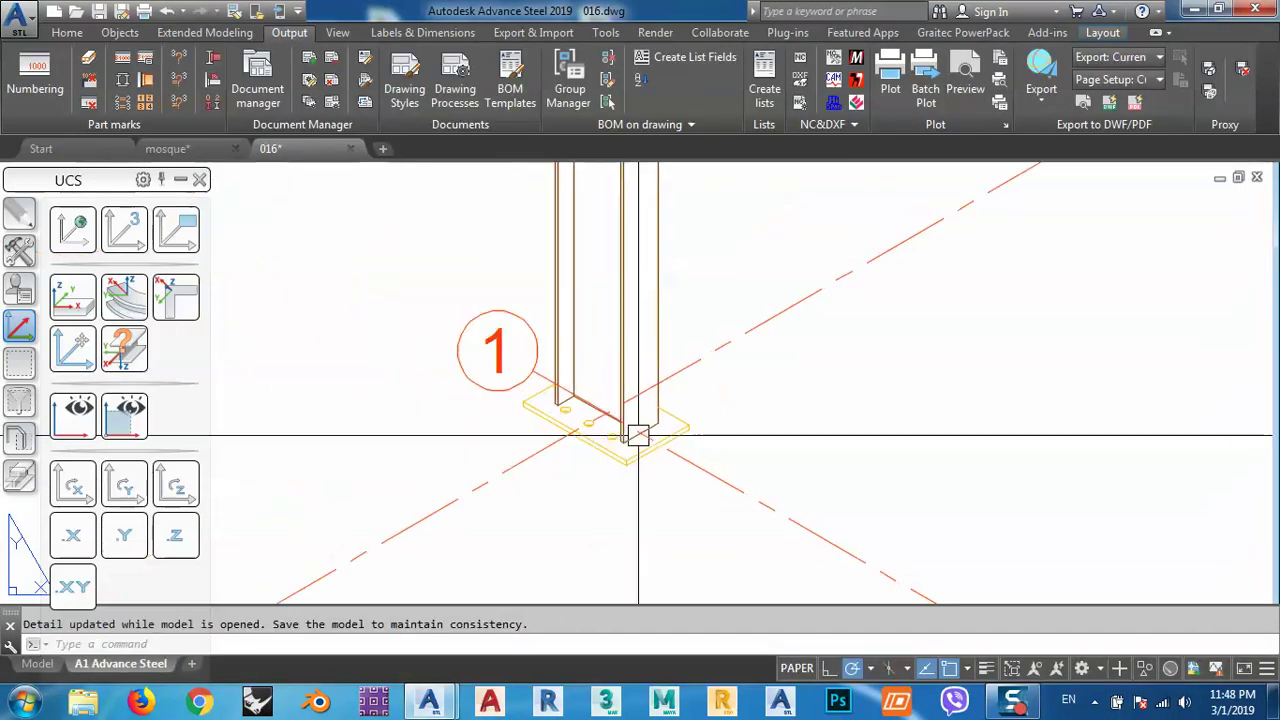
scroll(624, 481, down, 2)
scroll(626, 485, down, 2)
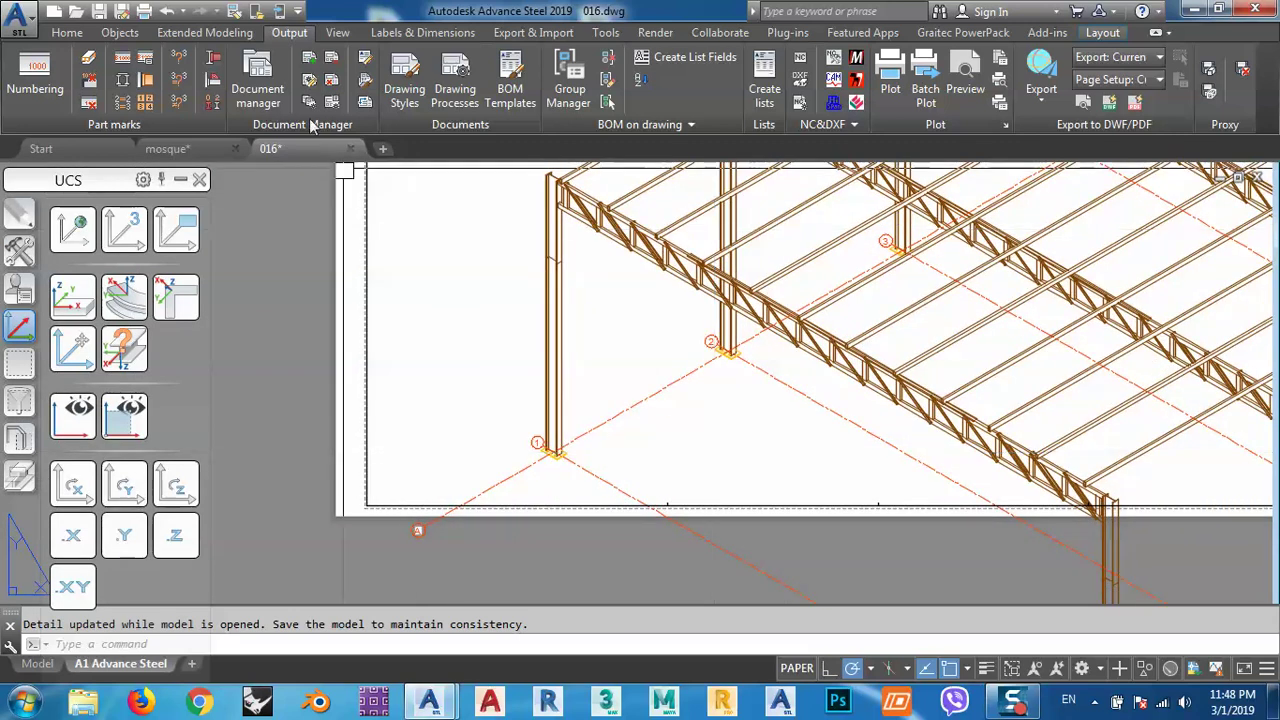
In mosque.dwg, check an anchor's Naming settings to confirm its Anchor Bolt model role
click(167, 148)
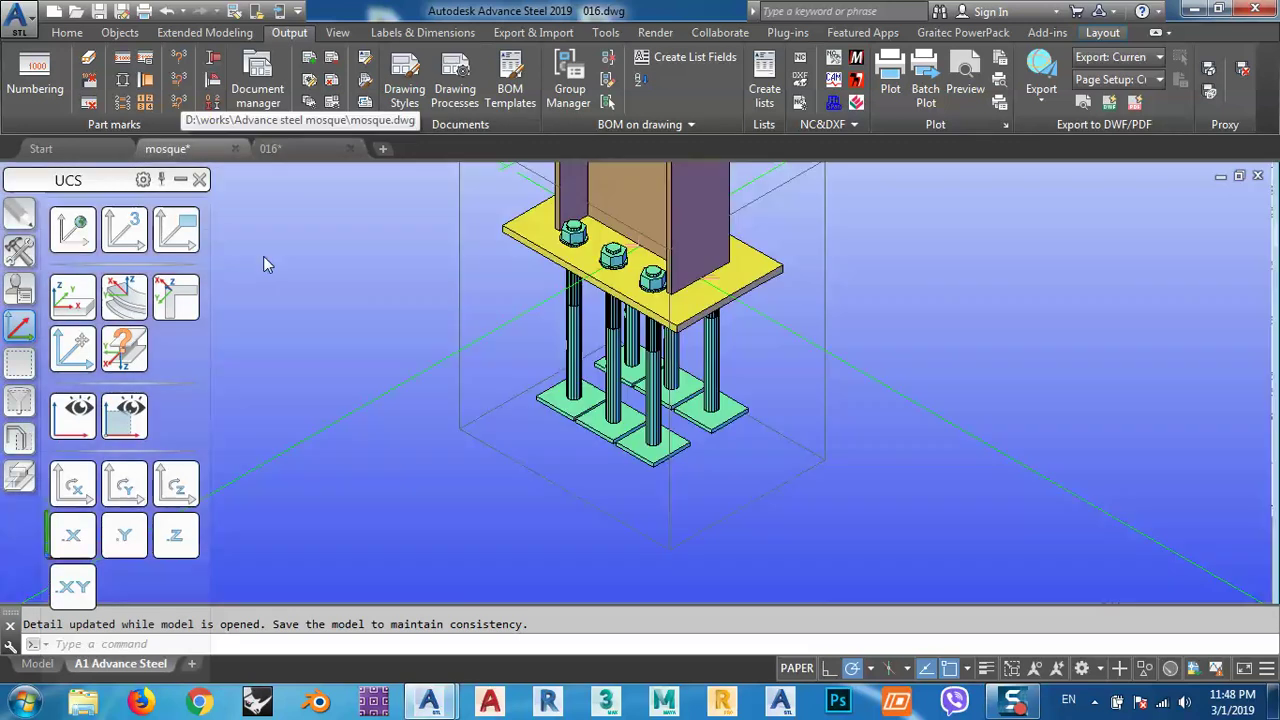
double_click(634, 285)
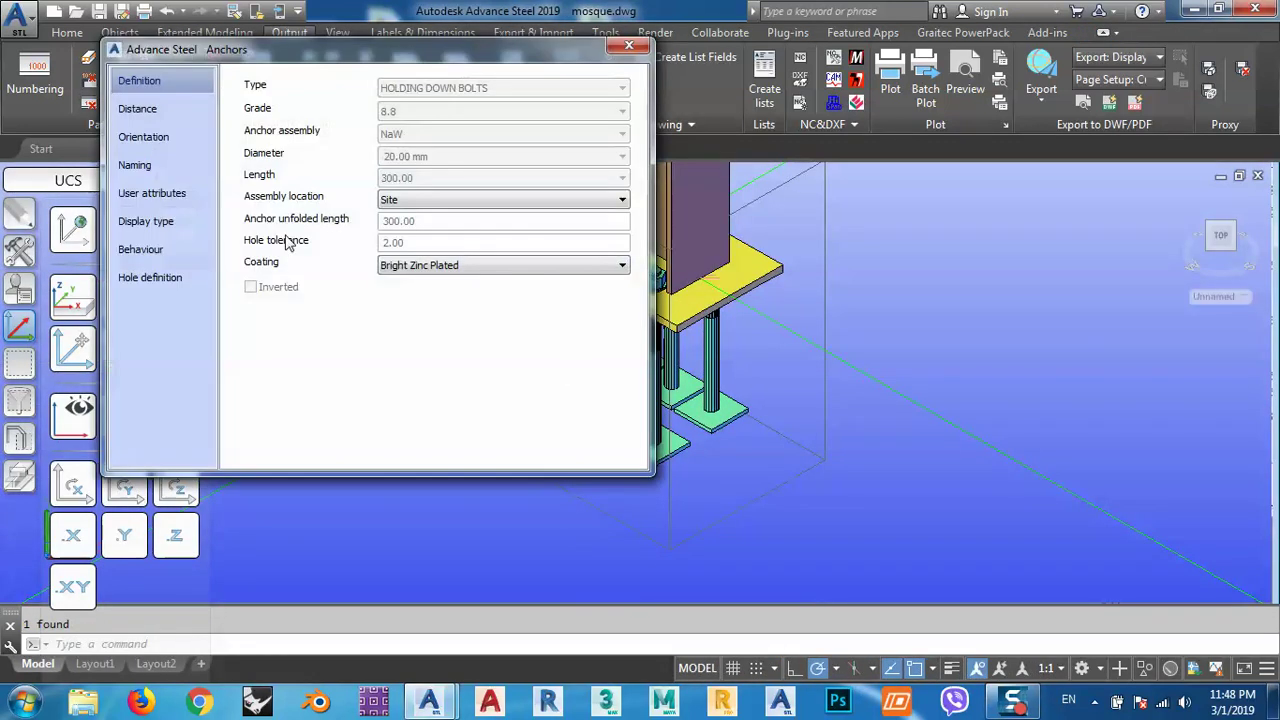
click(139, 110)
click(134, 165)
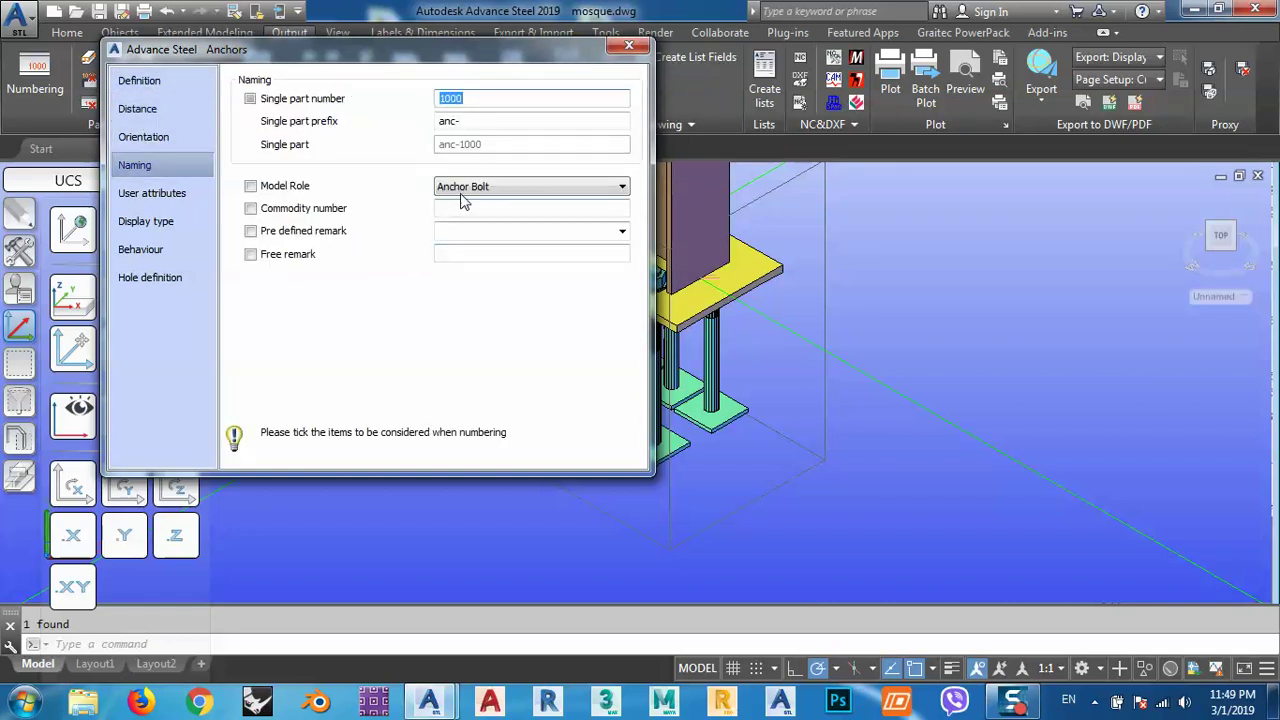
click(627, 50)
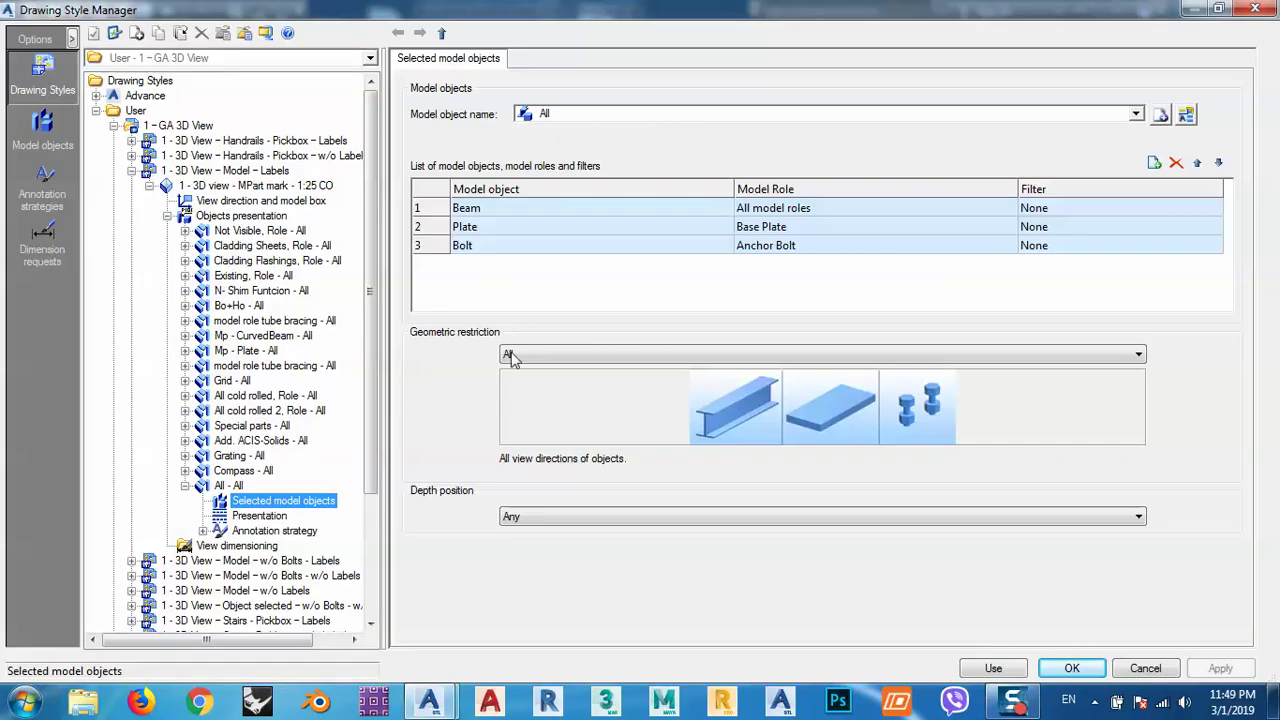
Change the third entry's model object from Bolt to Anchor and confirm the style
click(570, 248)
click(723, 246)
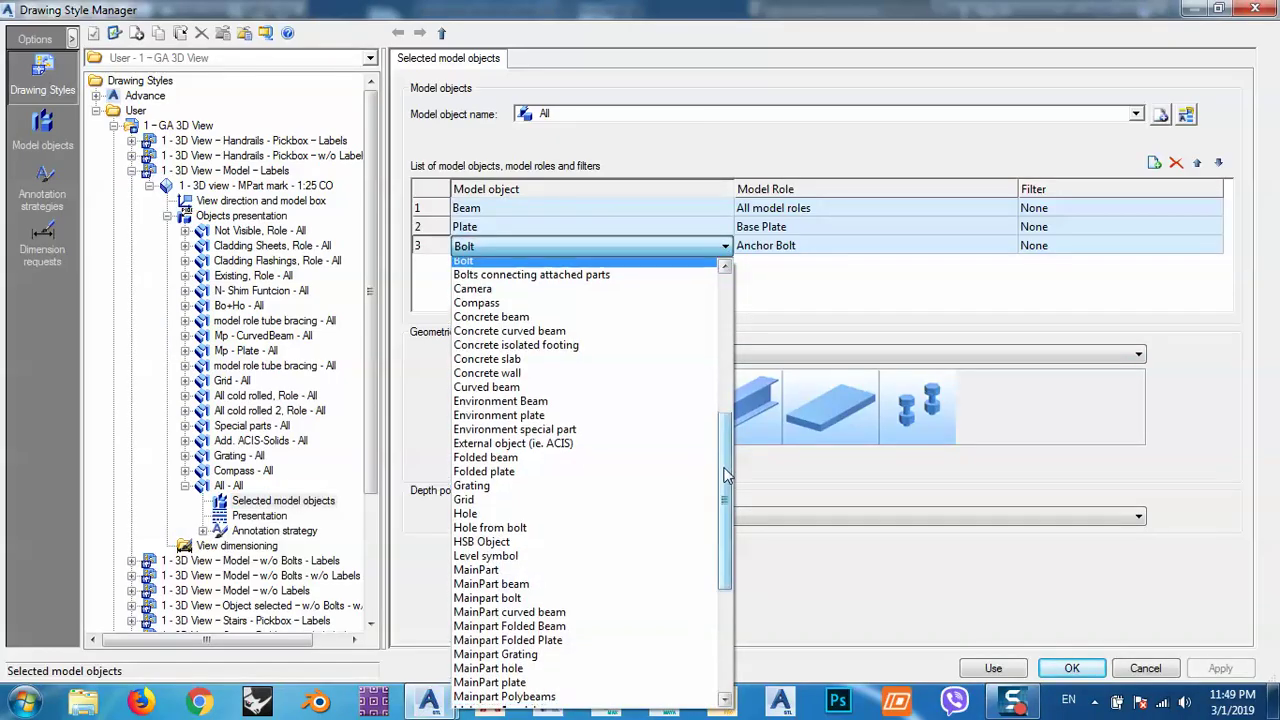
drag(727, 468, 740, 316)
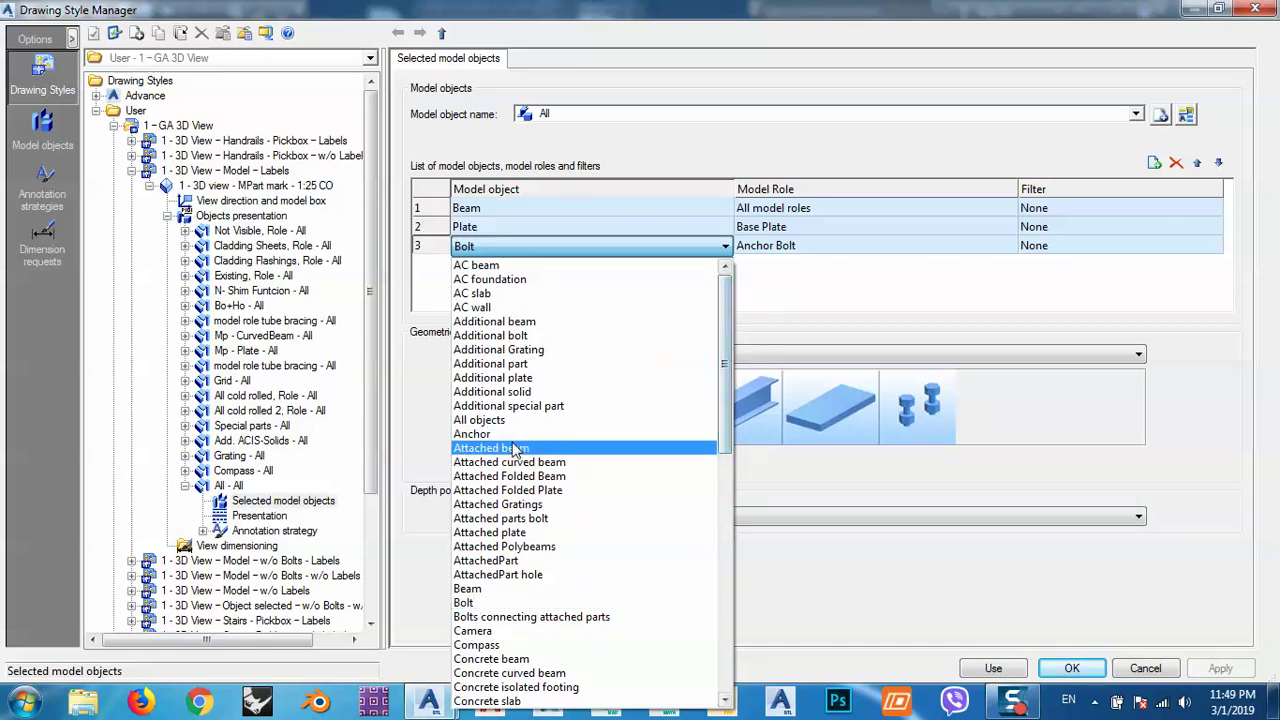
click(480, 434)
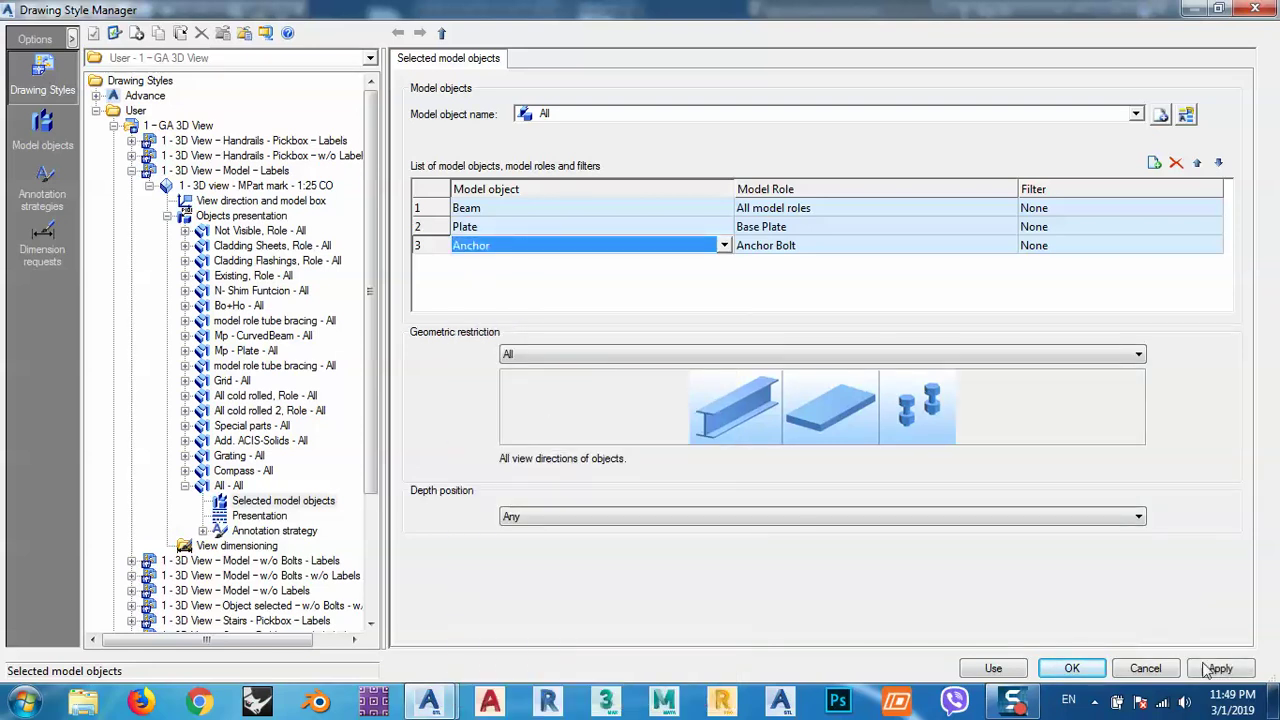
click(1071, 668)
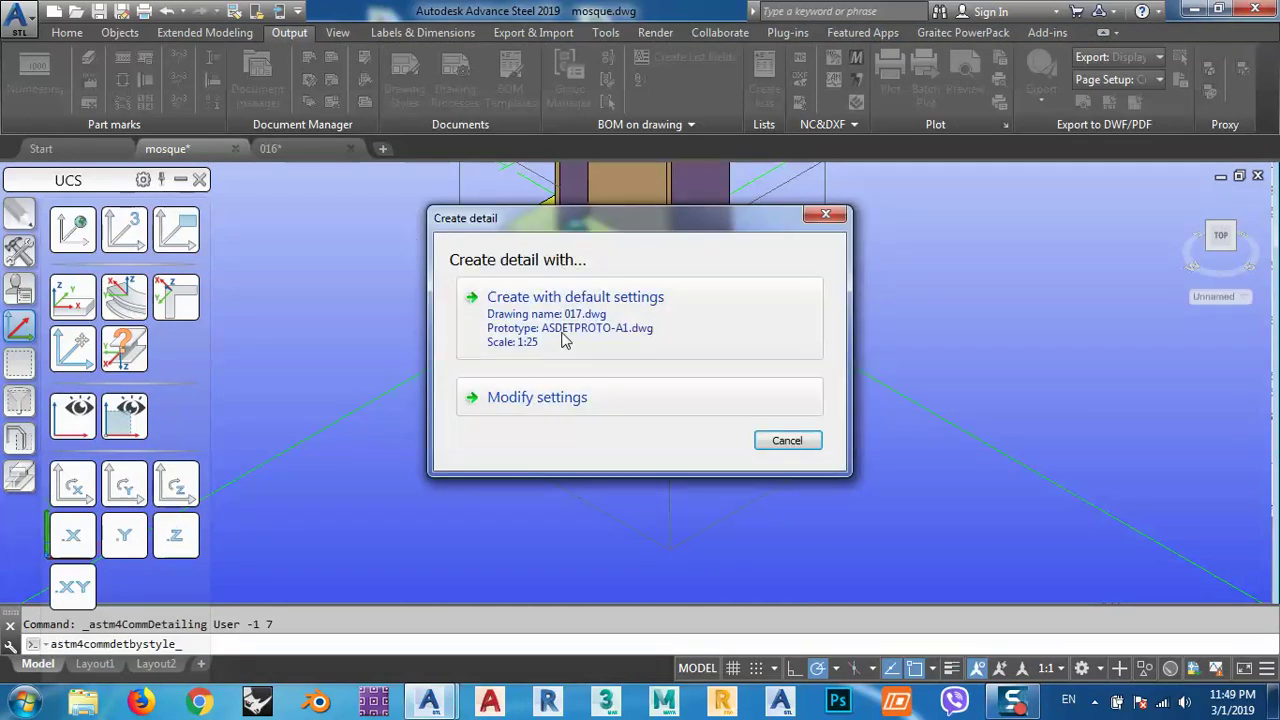
Create detail 017.dwg at 1:25 with default settings and update the existing detail drawings
click(563, 338)
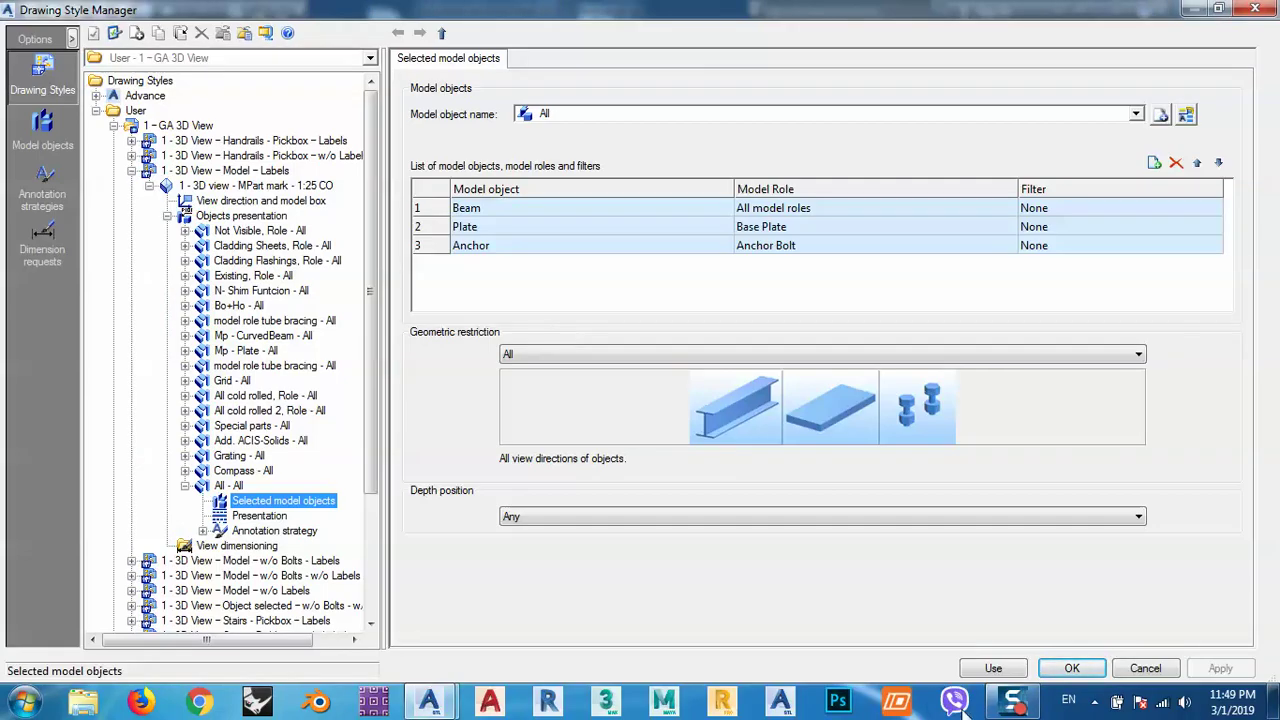
click(1078, 669)
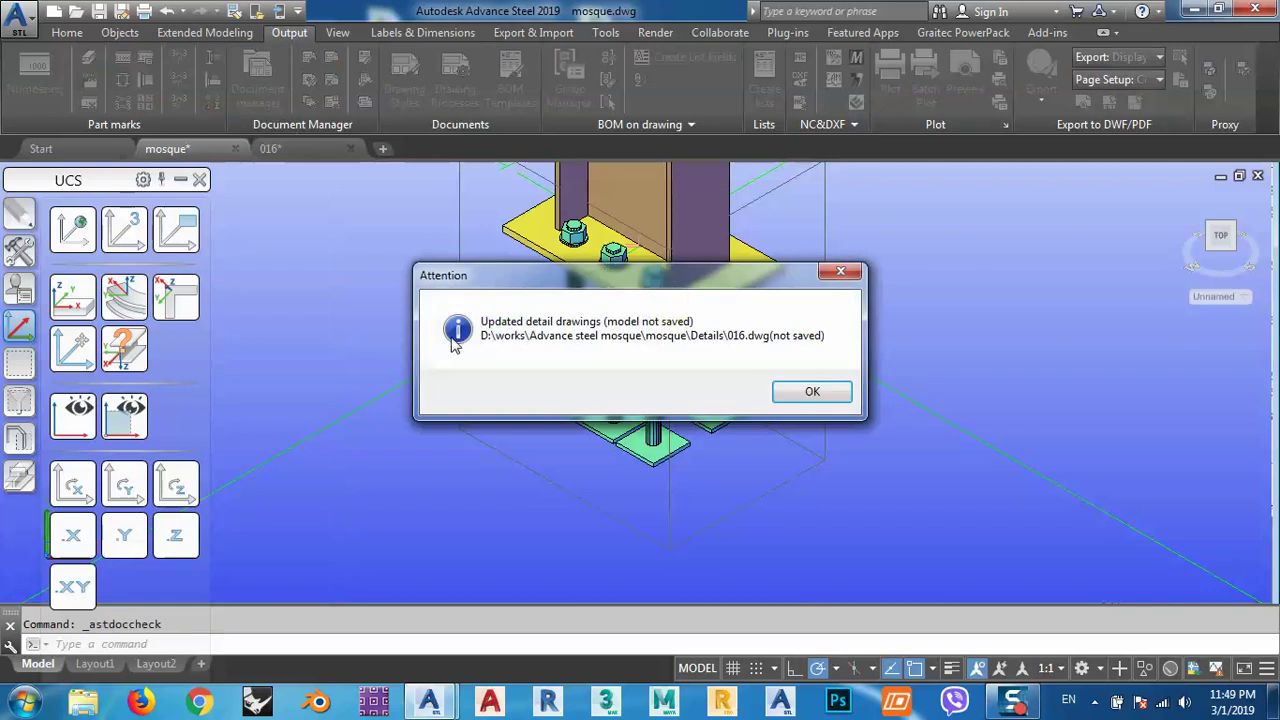
Dismiss the update notice and open the new 017.dwg detail from Document Manager
click(812, 391)
double_click(312, 271)
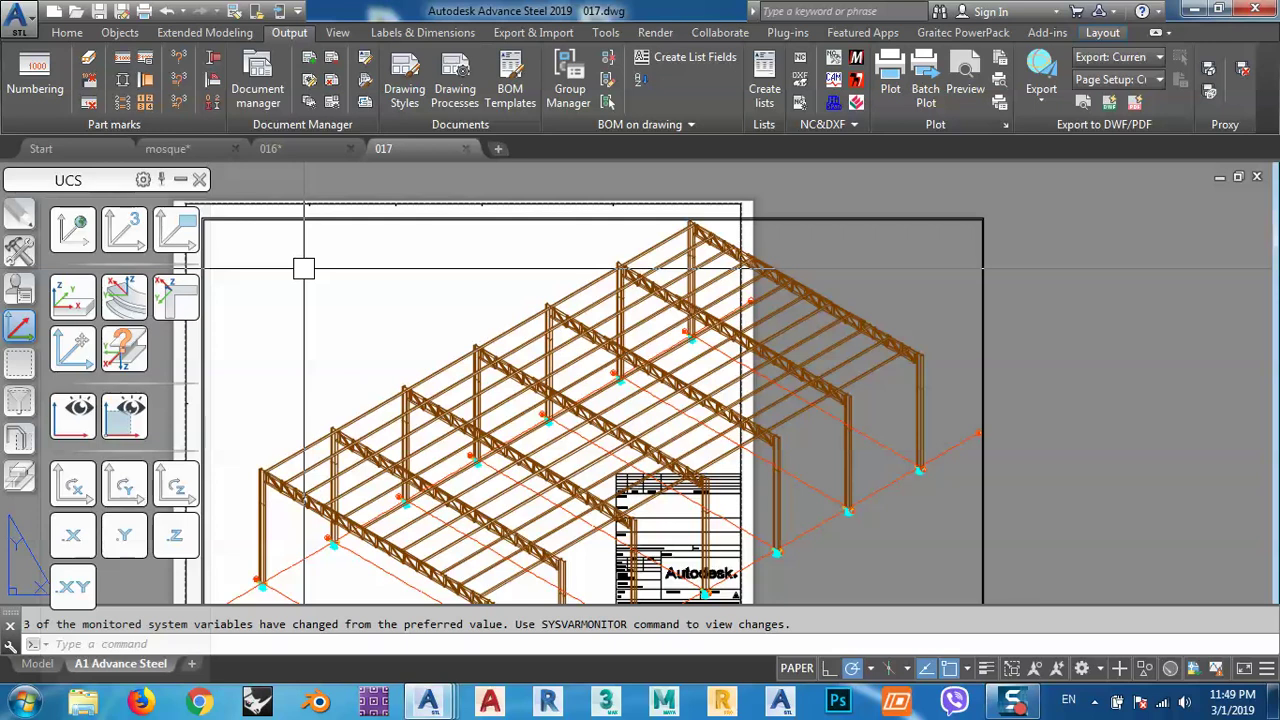
middle_drag(293, 537, 378, 427)
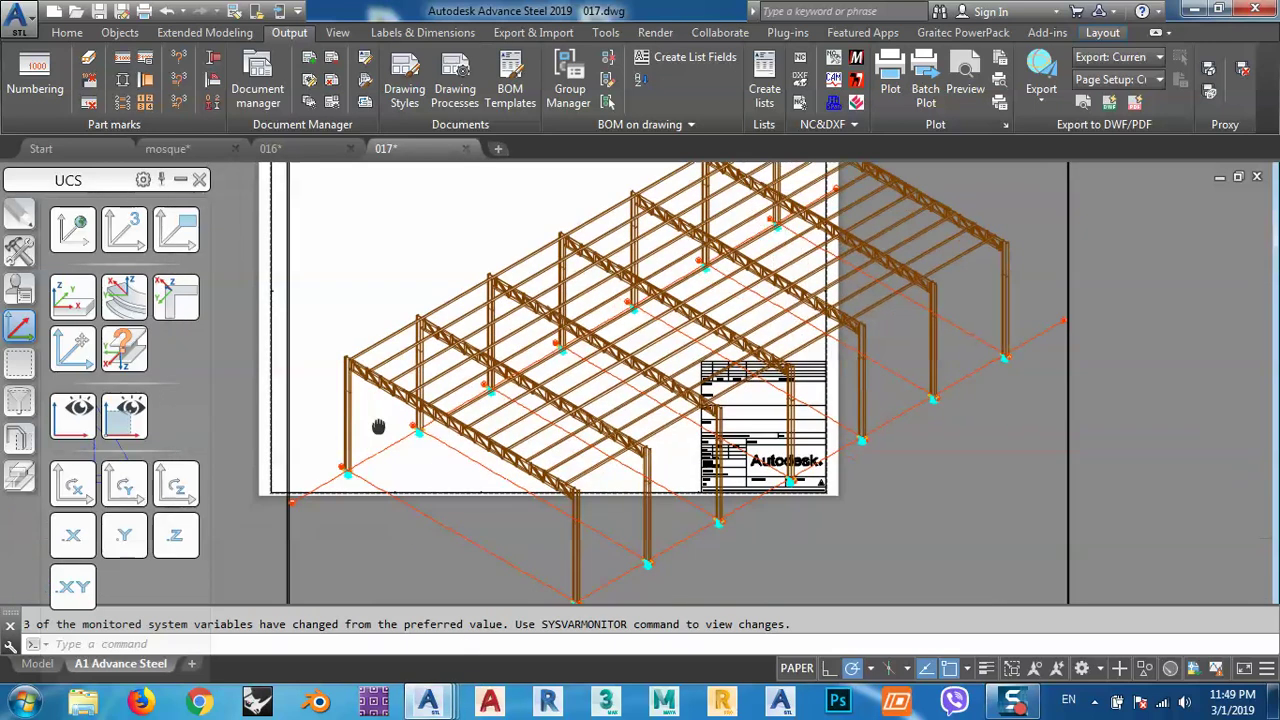
scroll(378, 427, up, 6)
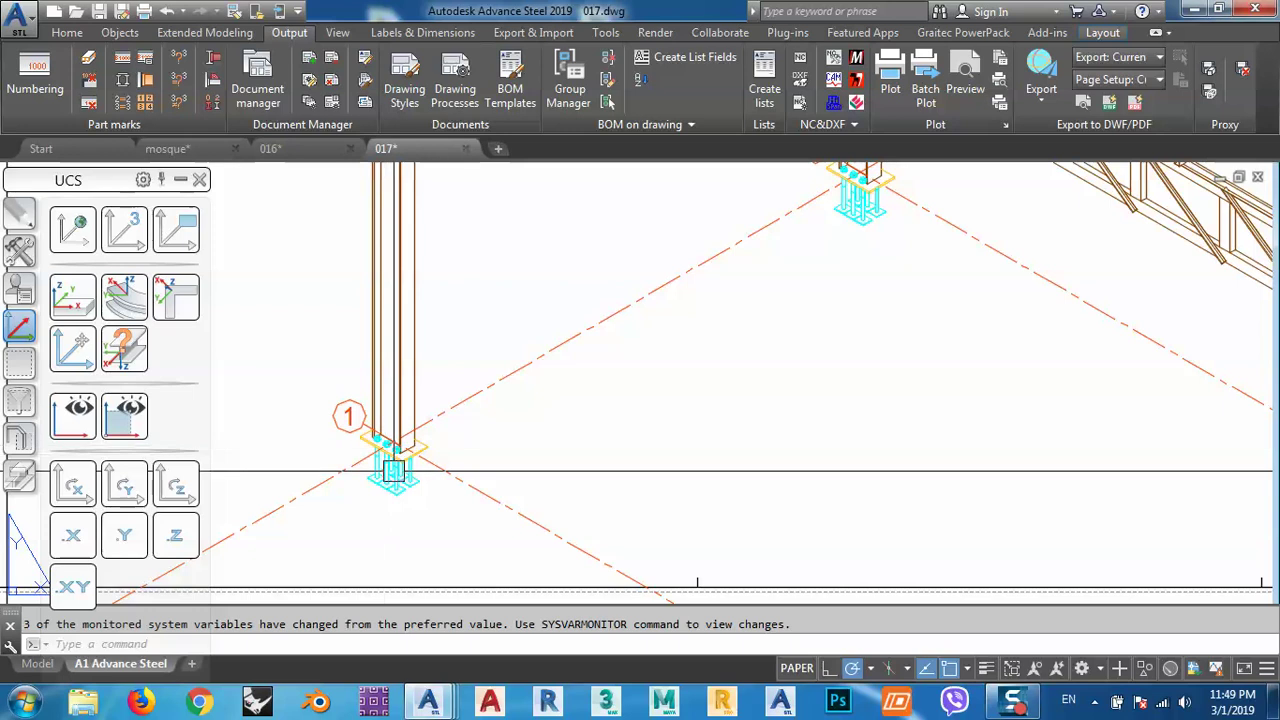
scroll(392, 492, up, 3)
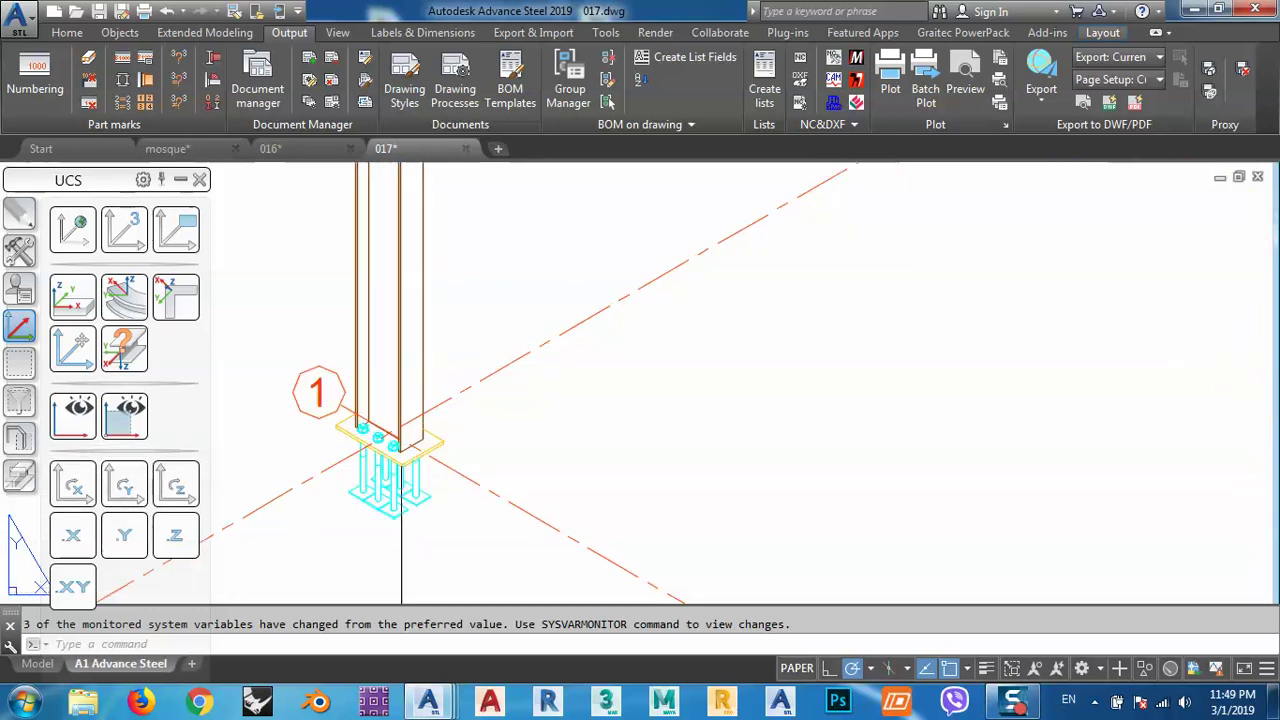
scroll(417, 477, down, 5)
Zoom in on column bases 1 and 2 to inspect the anchor bolts
middle_drag(434, 166, 534, 420)
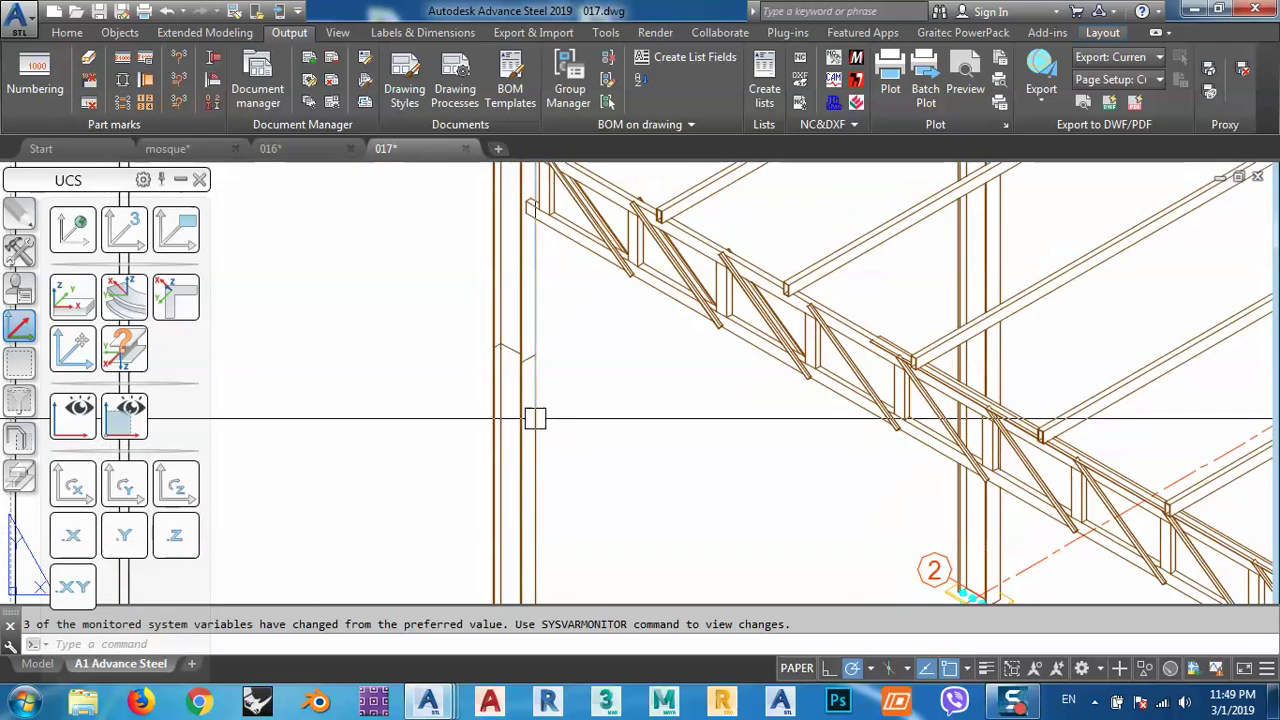
scroll(520, 329, up, 3)
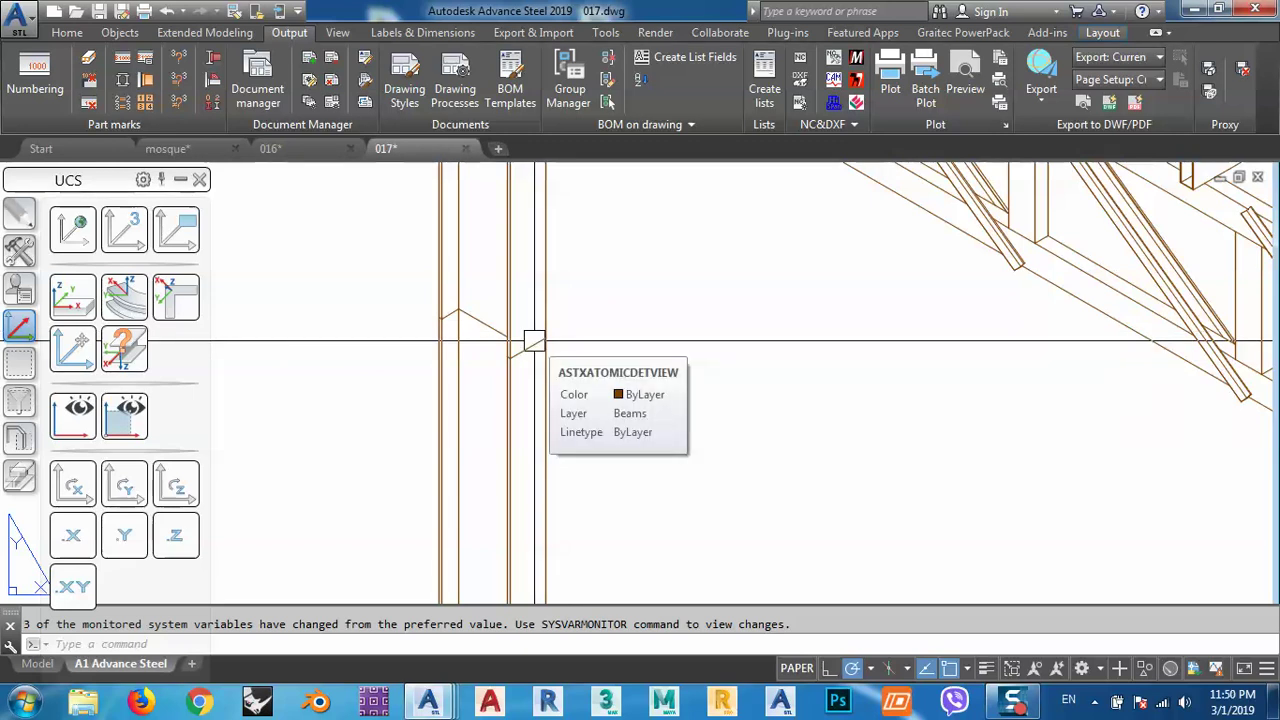
scroll(534, 342, down, 3)
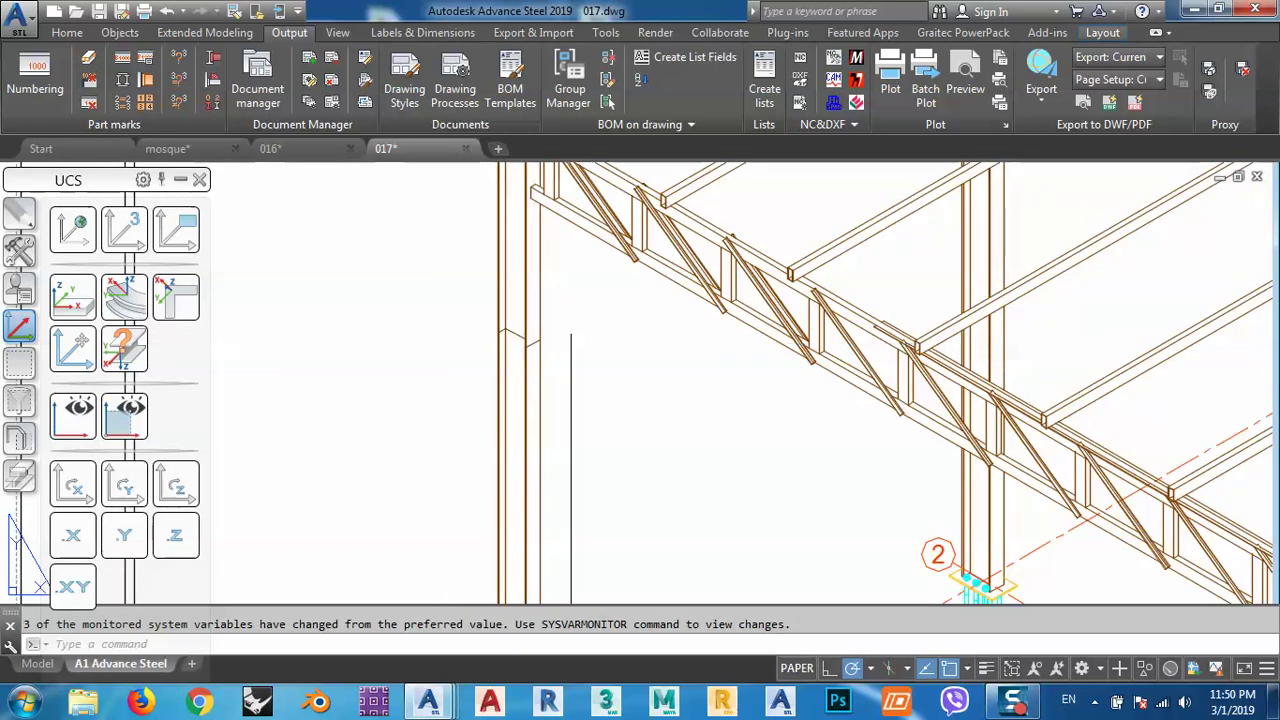
scroll(576, 362, up, 3)
scroll(574, 360, down, 3)
scroll(543, 330, up, 1)
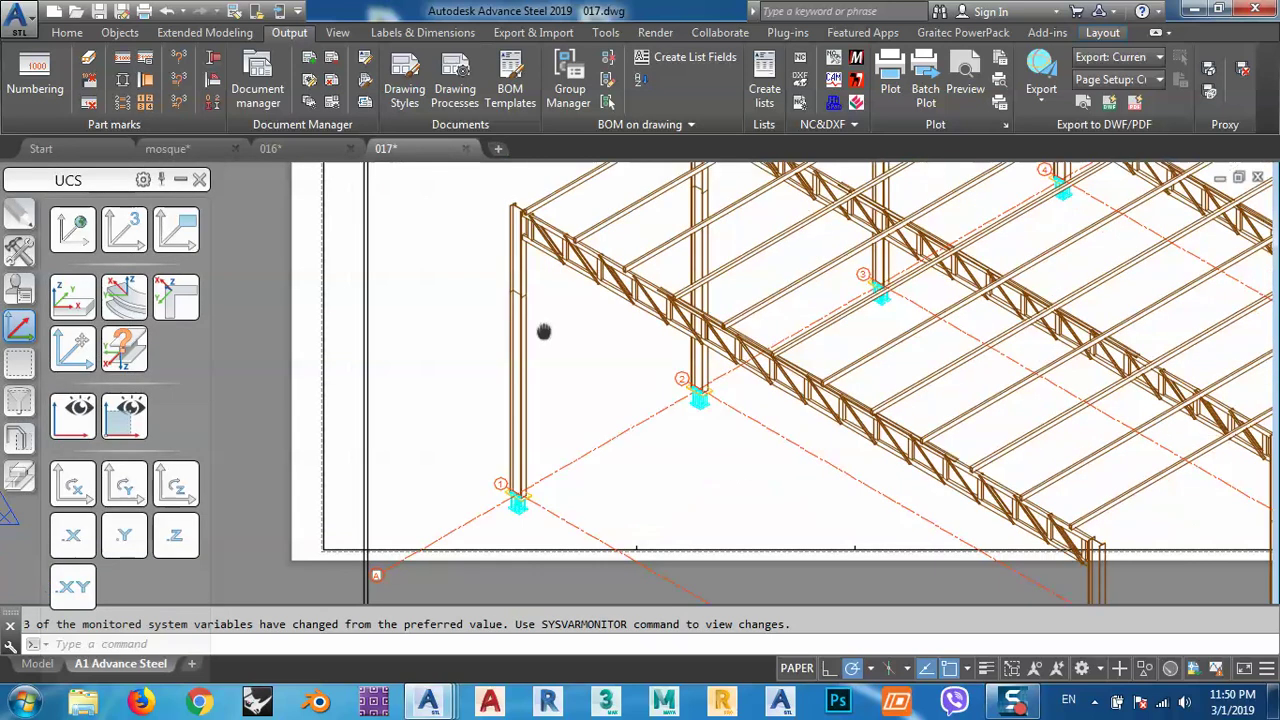
scroll(521, 475, up, 2)
scroll(521, 478, up, 4)
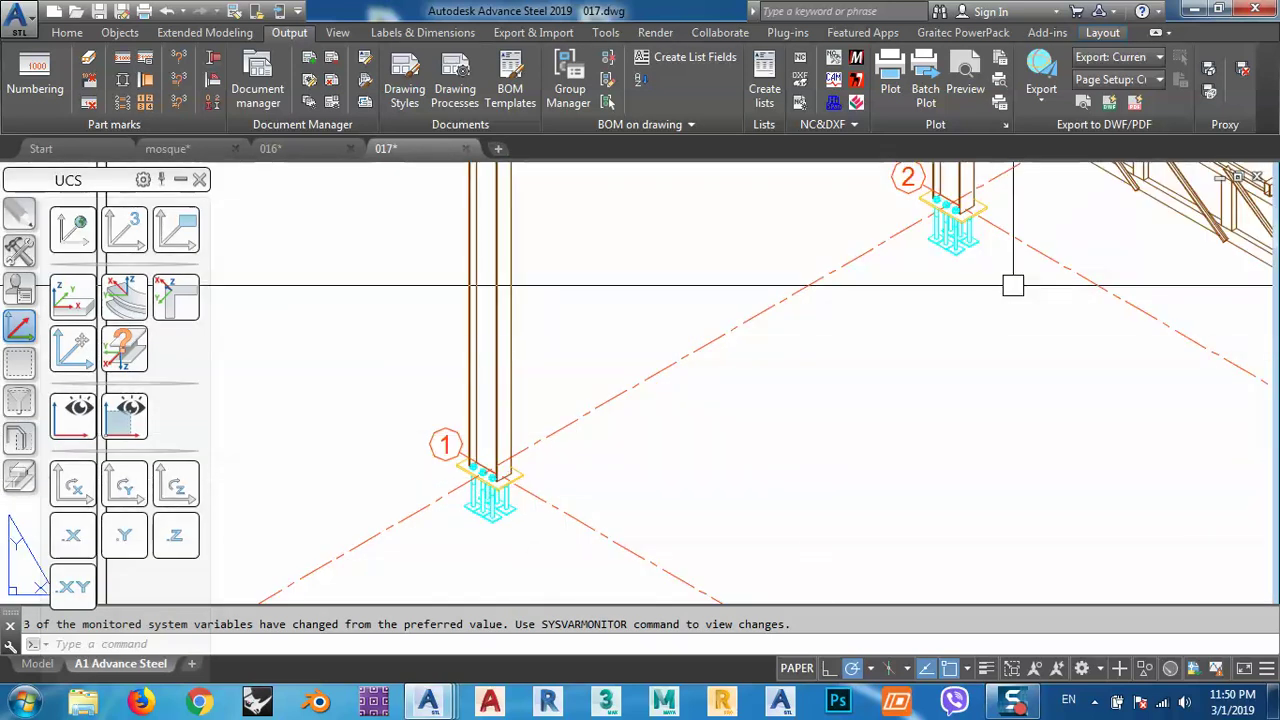
Close the 017.dwg and 016.dwg detail drawings, saving changes to both
click(465, 150)
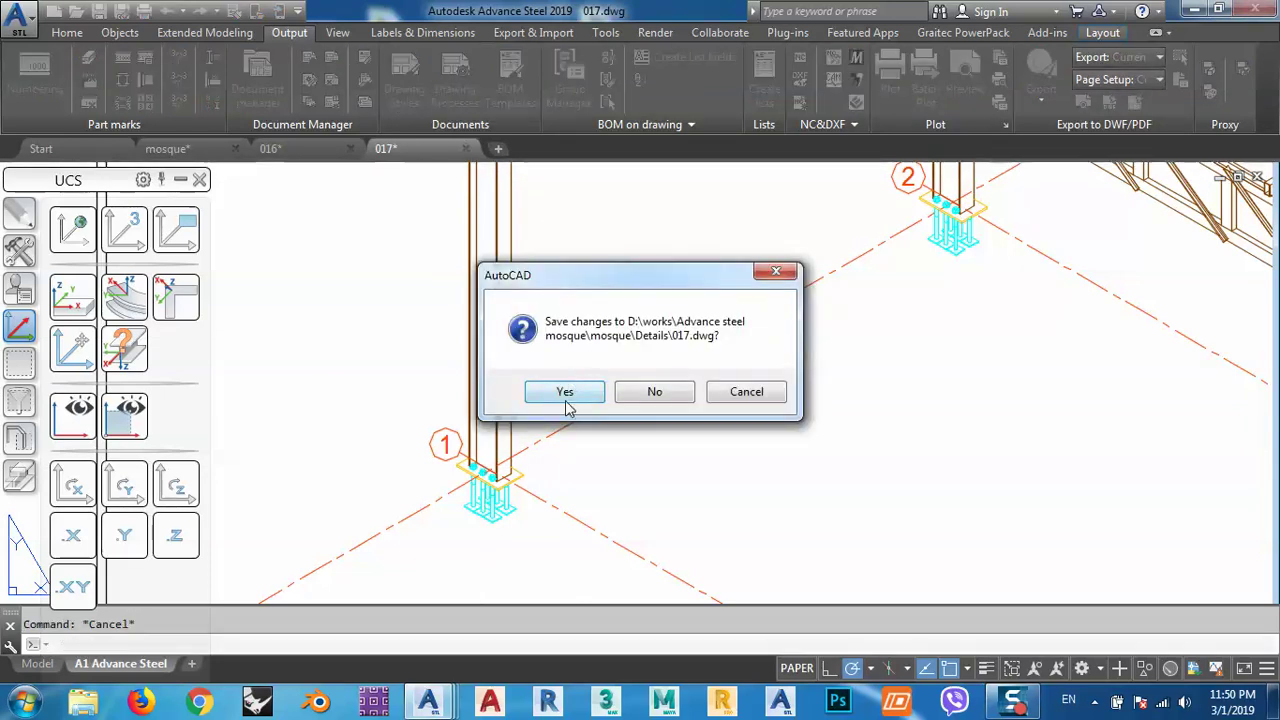
click(569, 396)
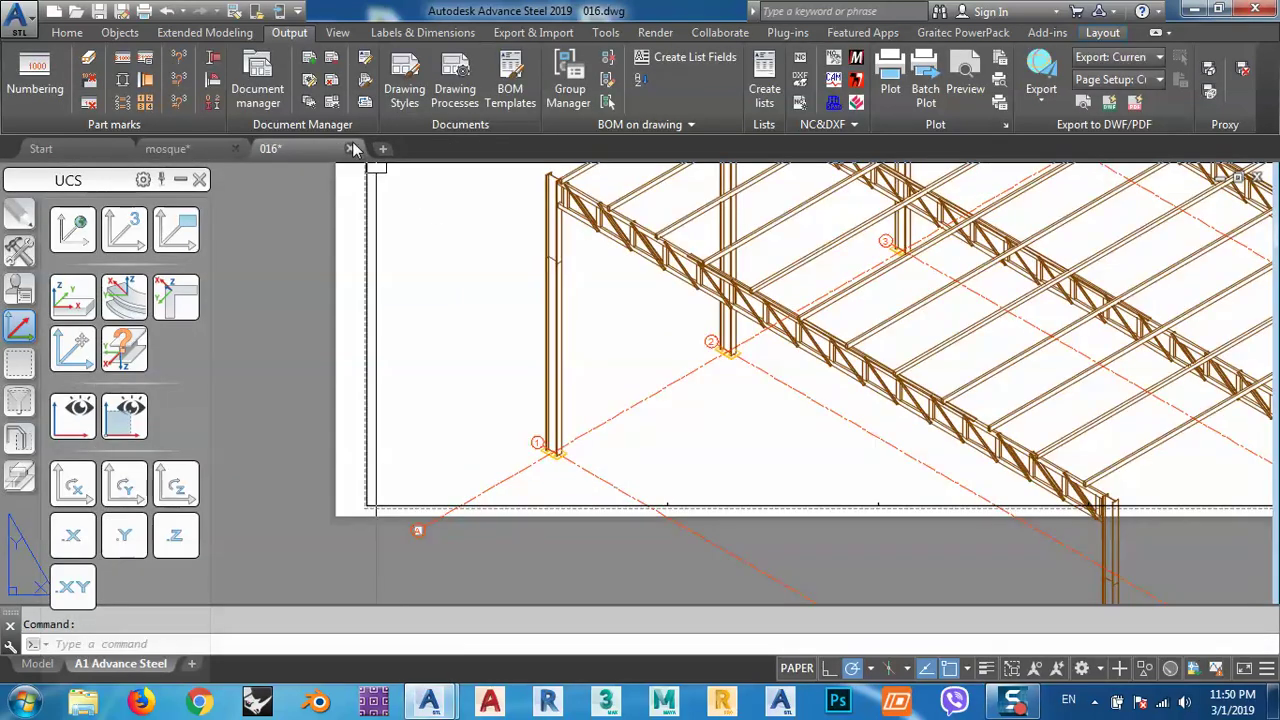
click(351, 149)
click(587, 390)
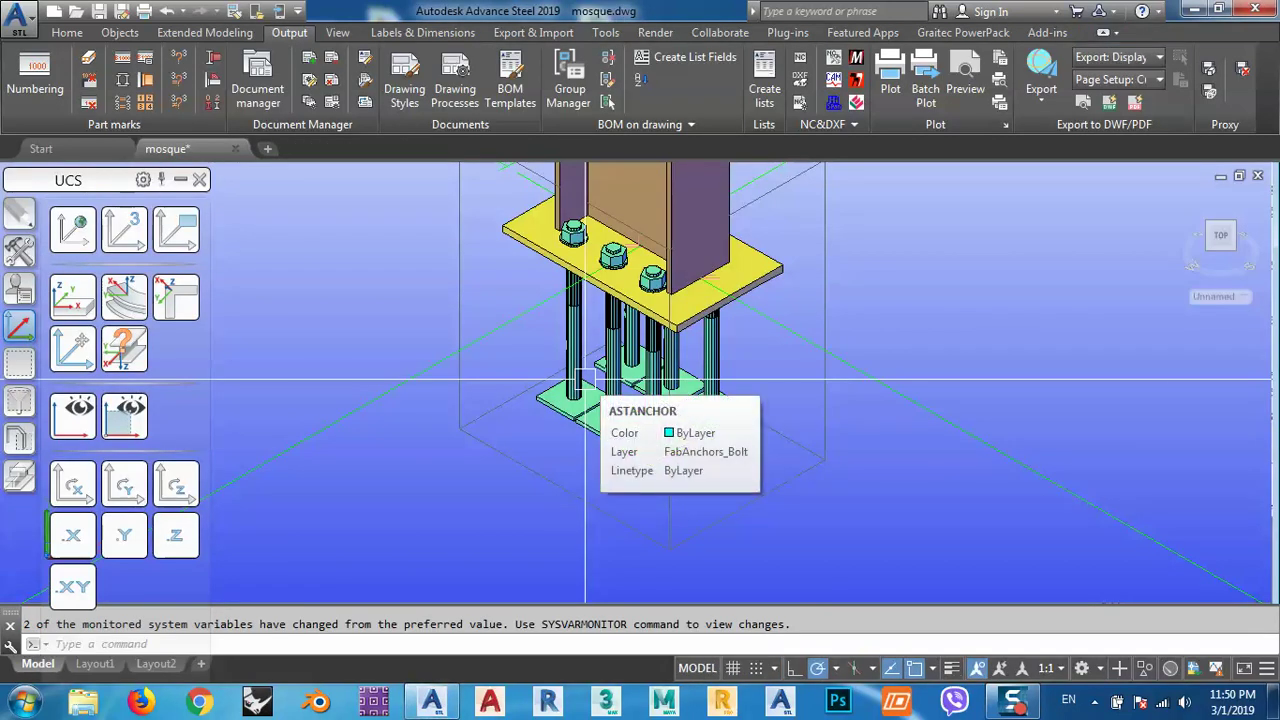
Zoom out in mosque.dwg to show the whole steel frame
scroll(585, 380, down, 10)
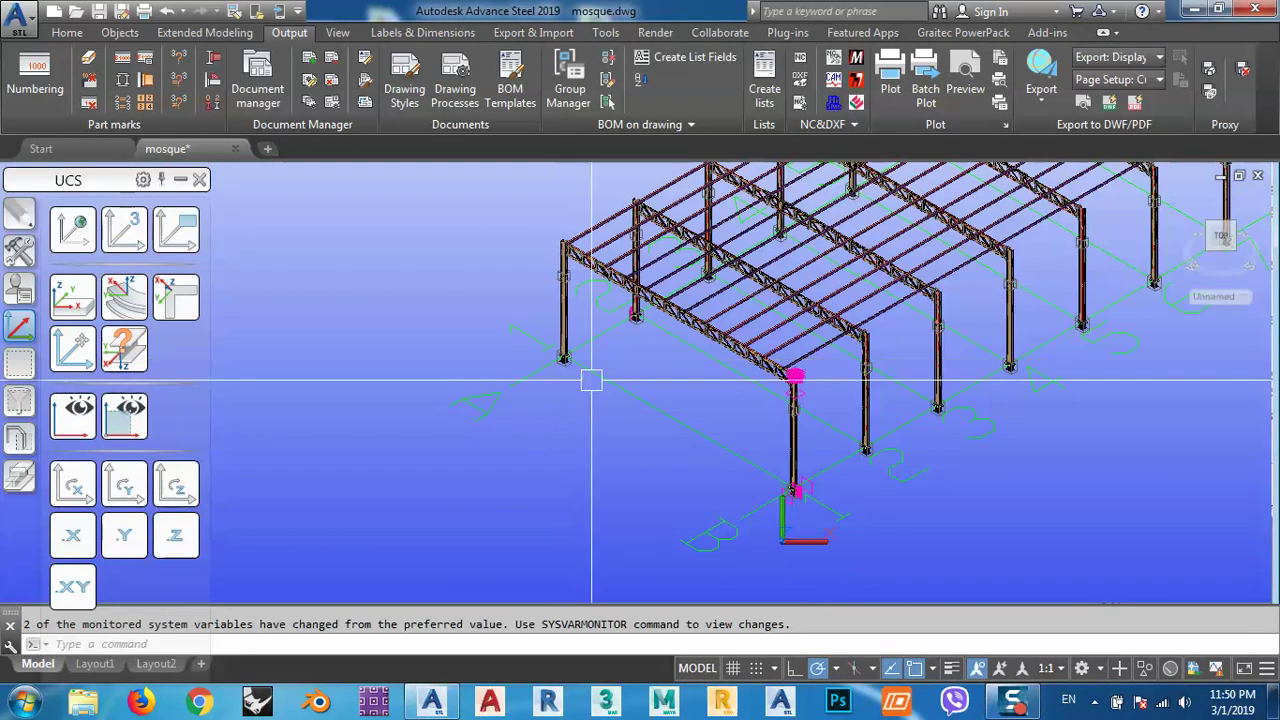
middle_drag(589, 377, 542, 460)
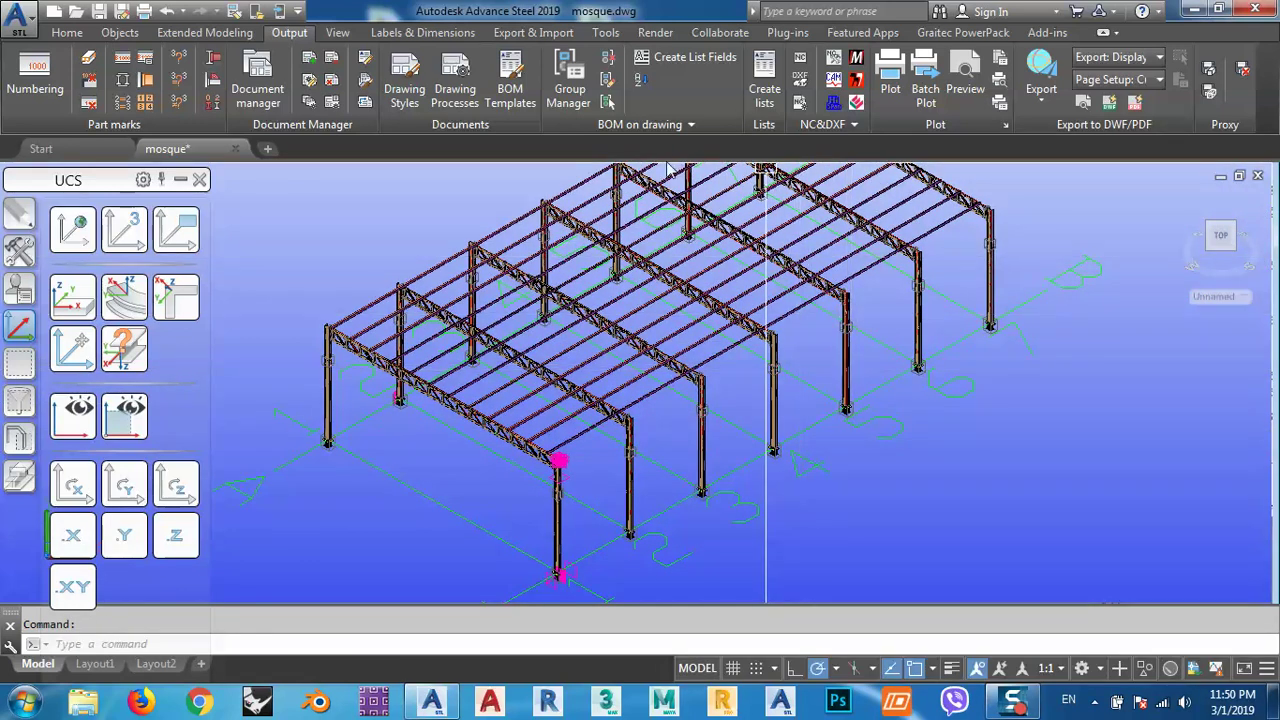
click(606, 33)
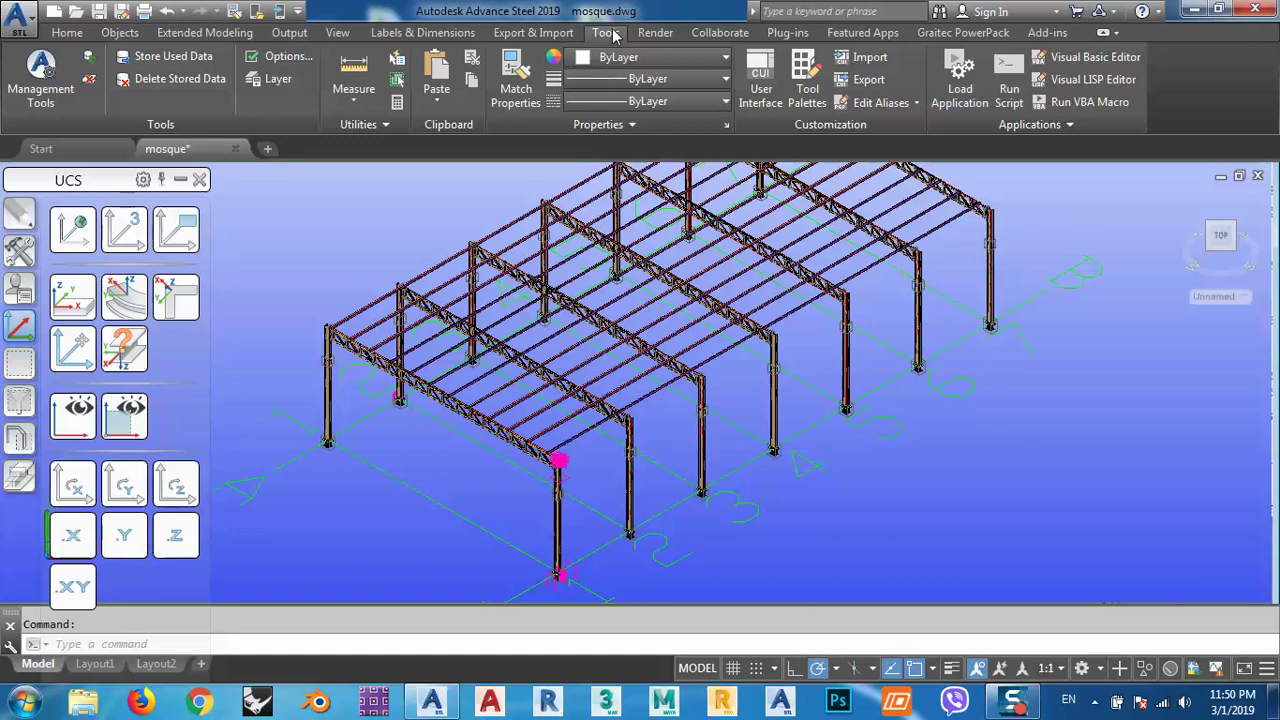
Open Management Tools and display the list of model roles
click(55, 89)
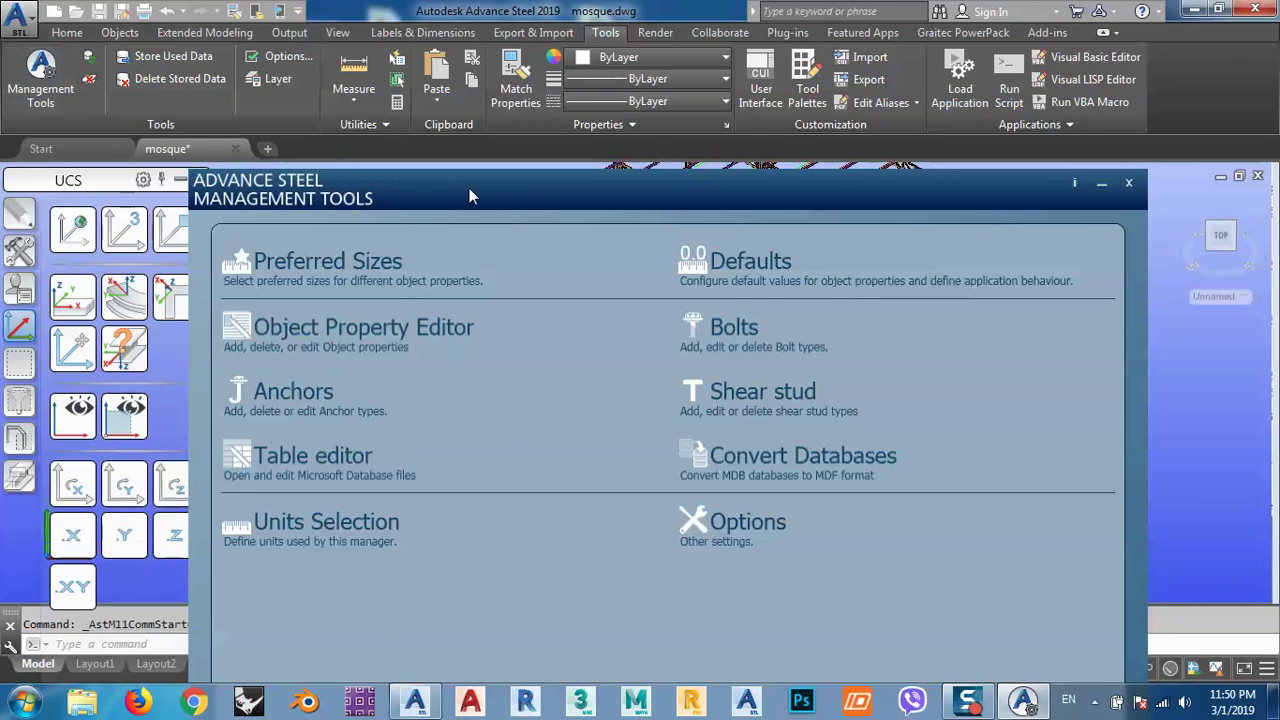
drag(469, 188, 453, 47)
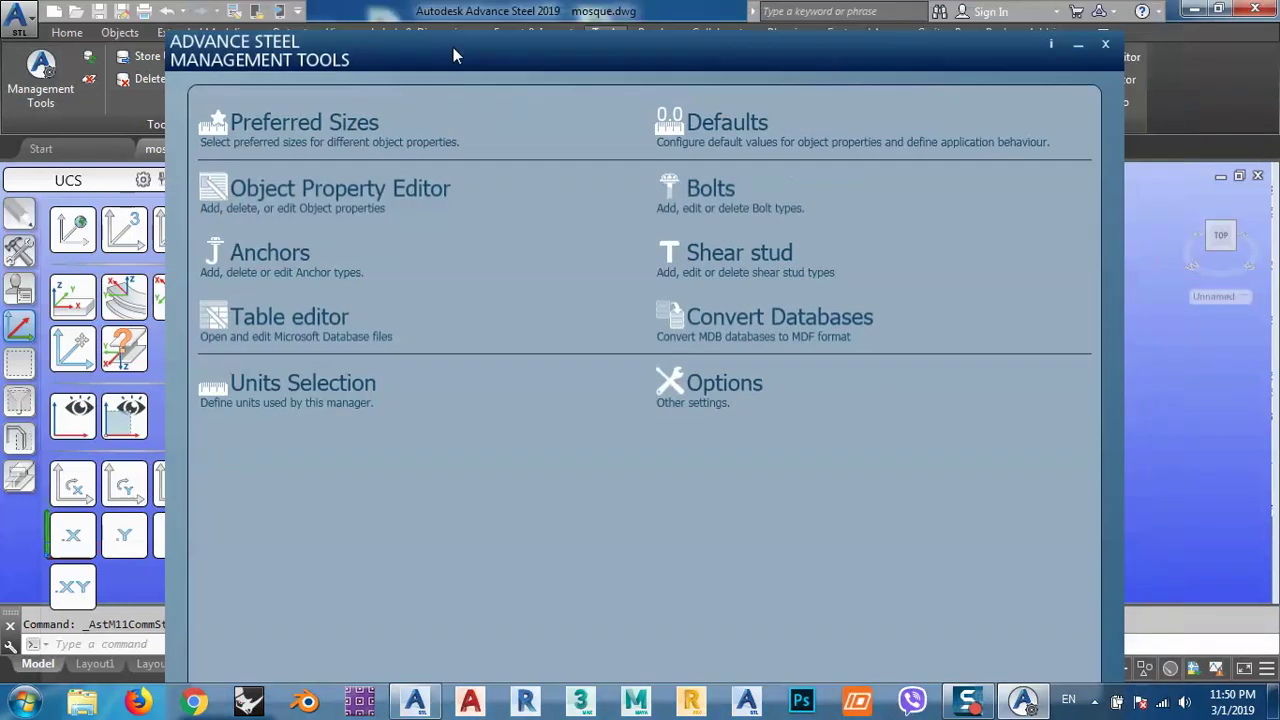
click(301, 196)
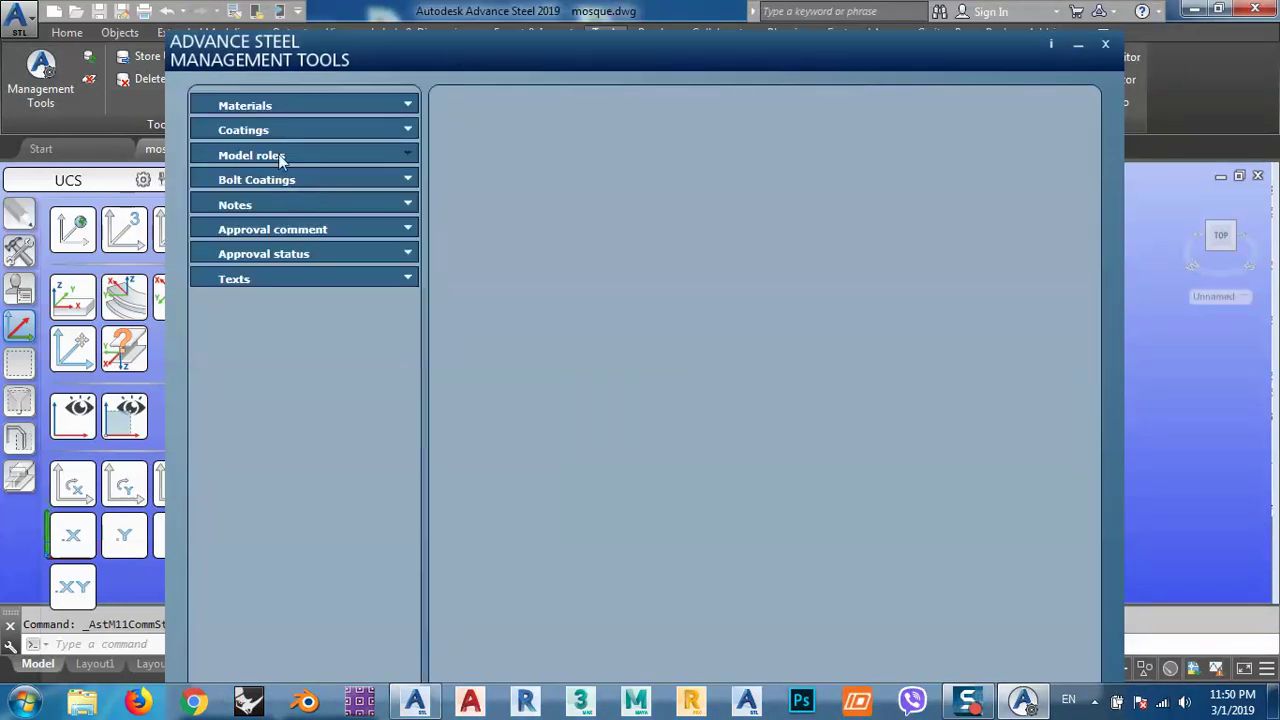
click(280, 157)
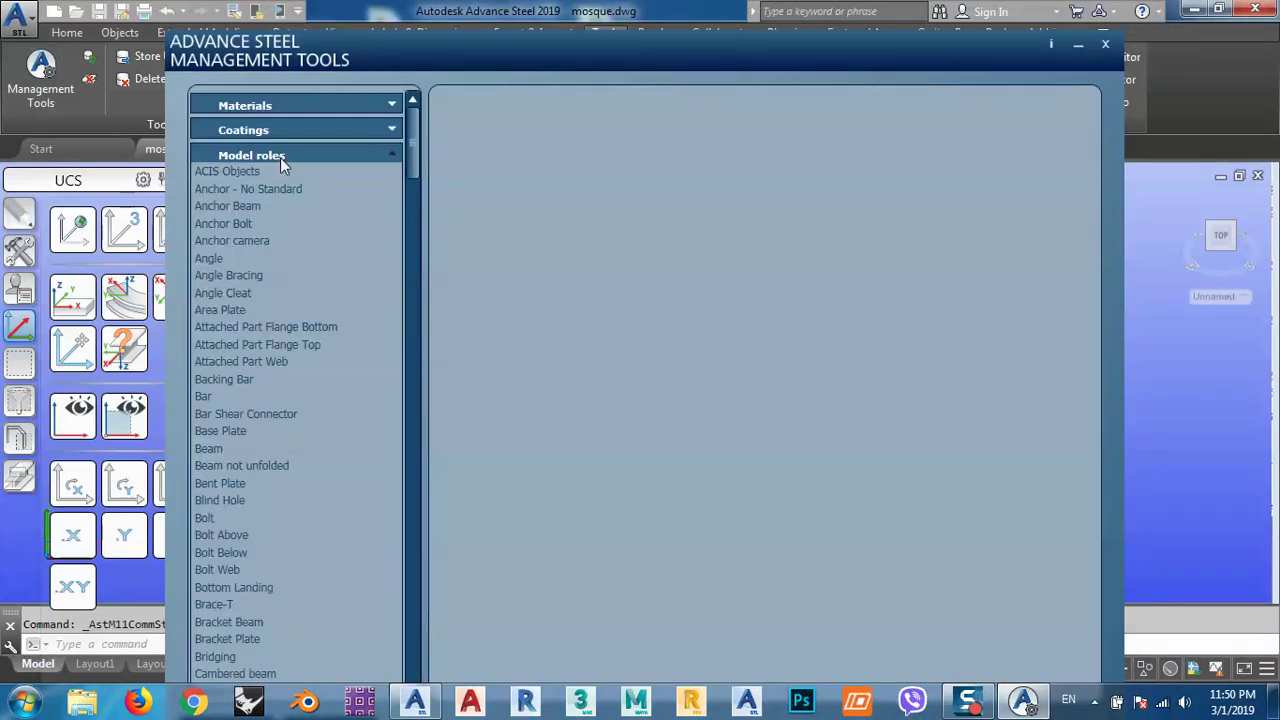
click(221, 258)
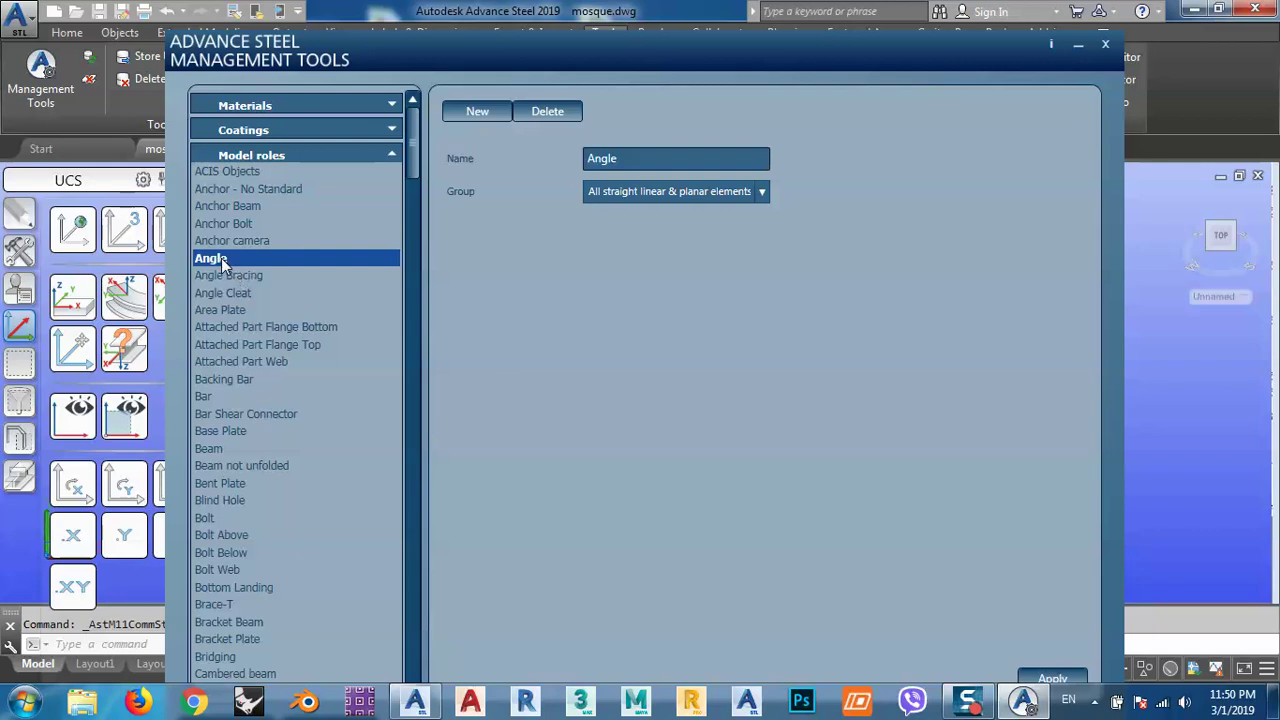
Create model role 'plate 10 mm' in the Plates & gratings group, apply, and close the window
click(477, 112)
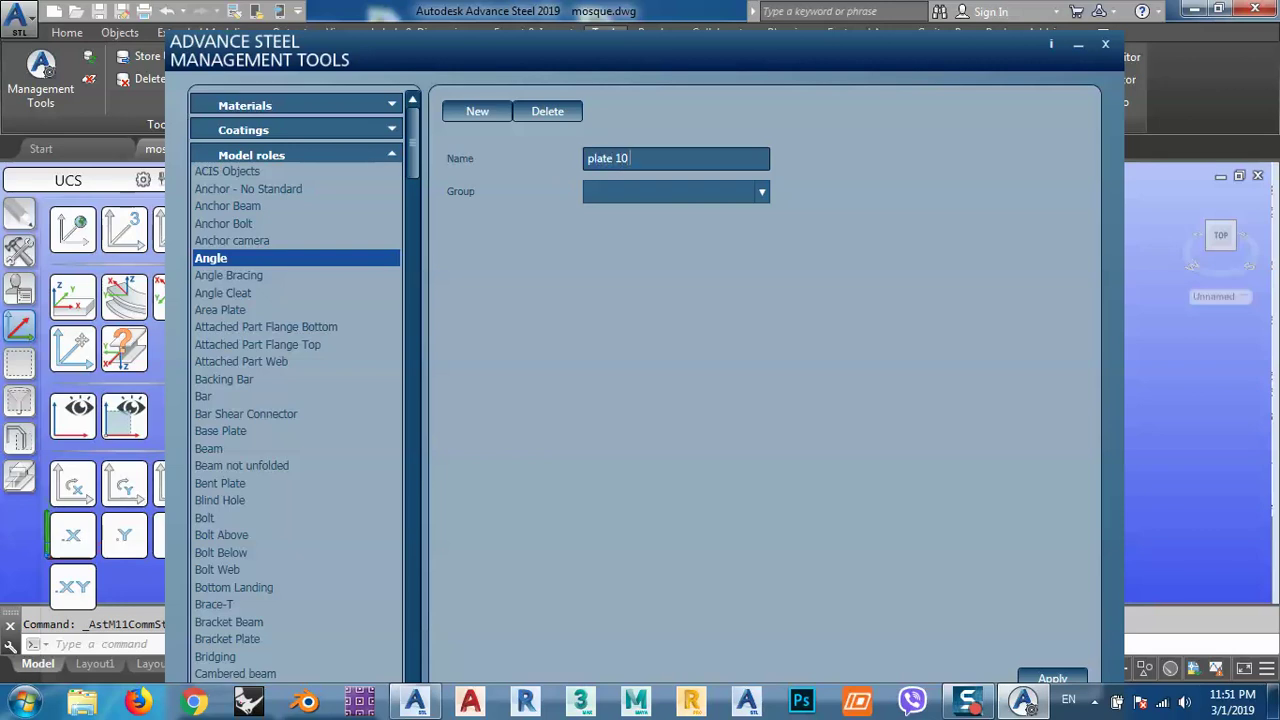
click(760, 194)
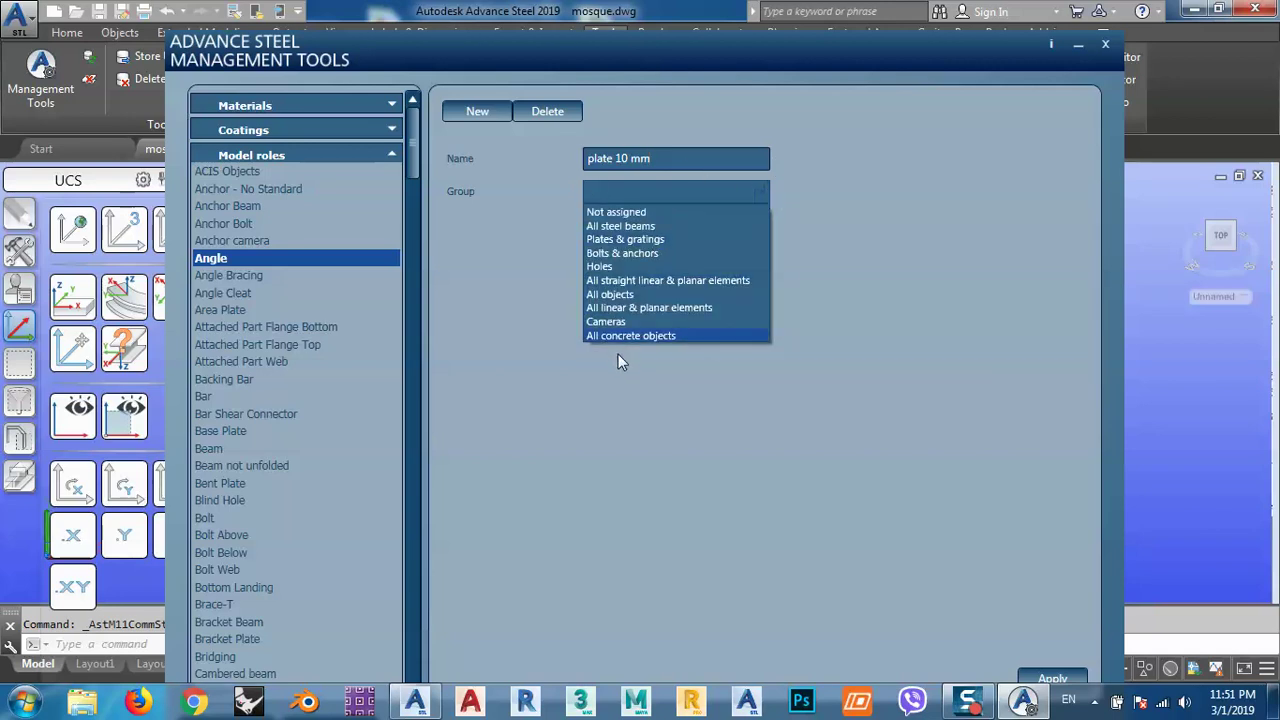
click(611, 241)
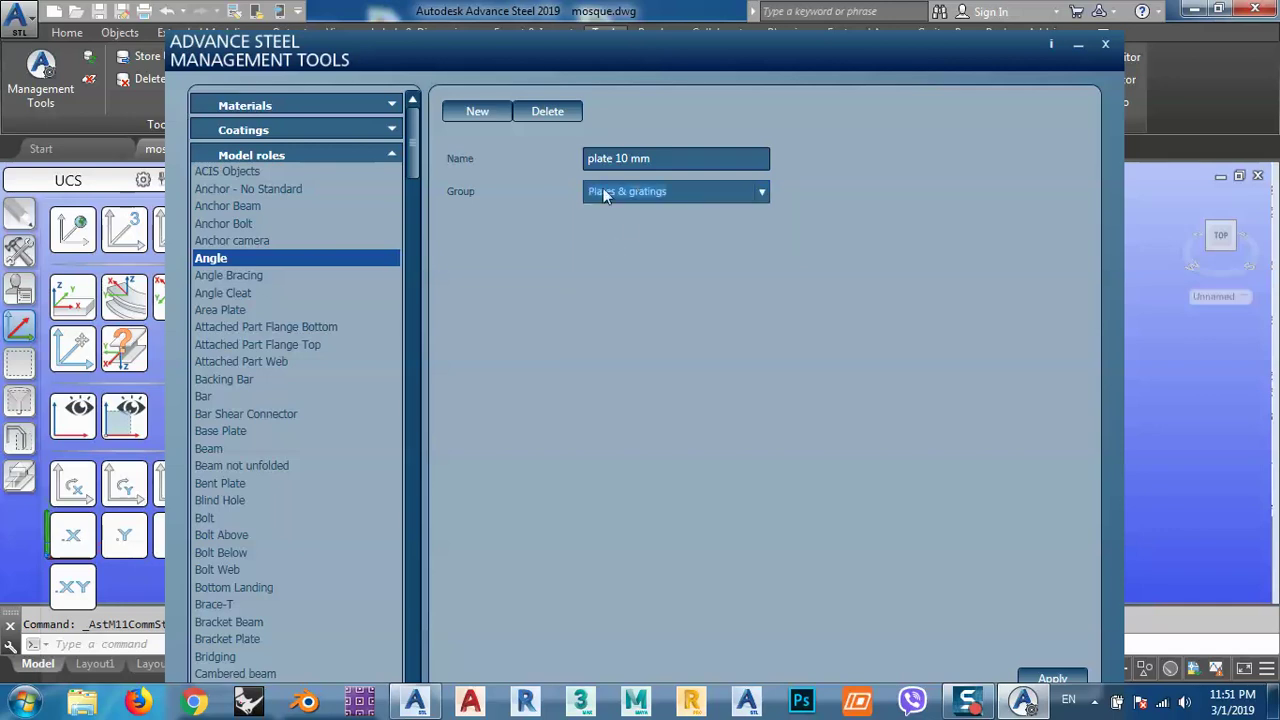
click(1065, 679)
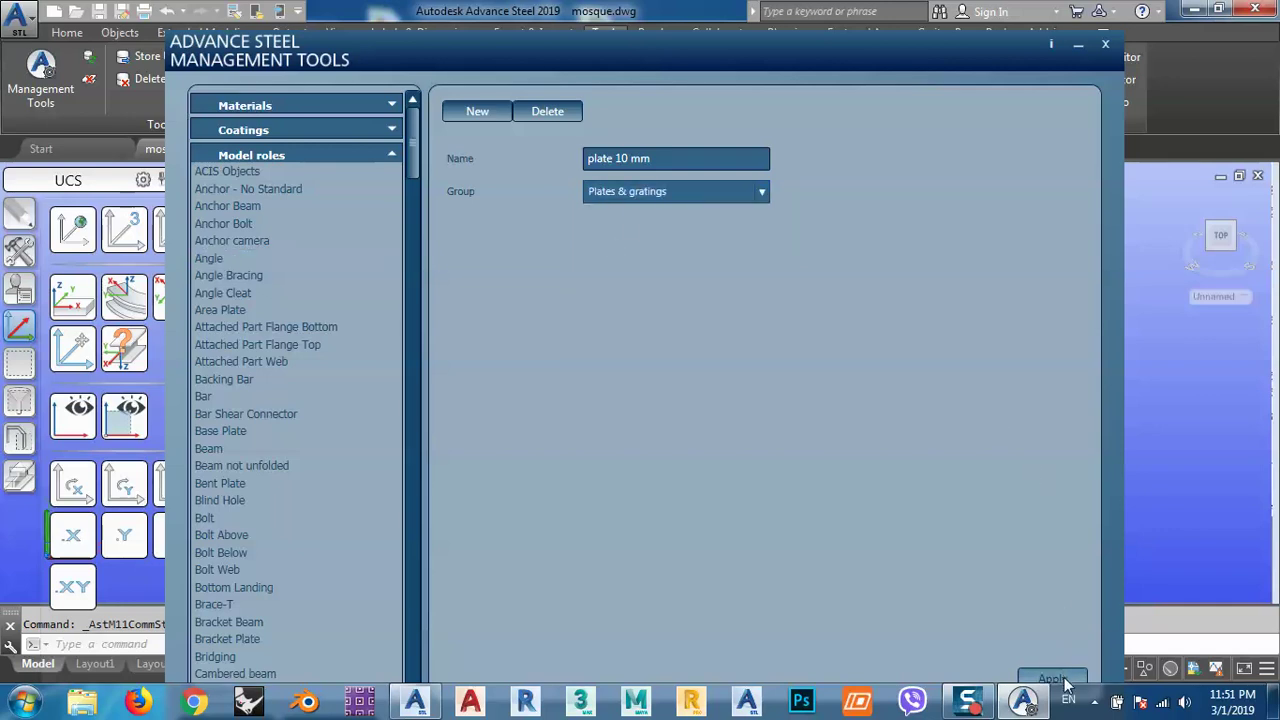
click(1105, 45)
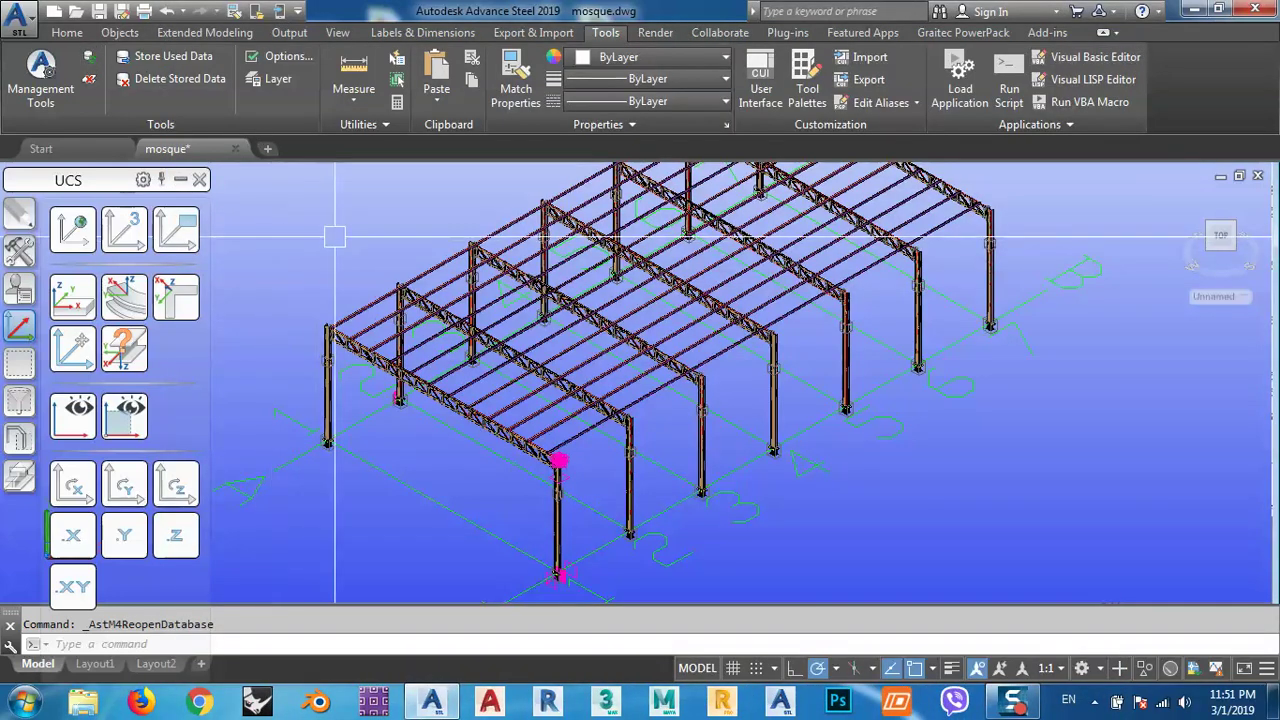
middle_drag(363, 235, 483, 200)
scroll(446, 390, up, 8)
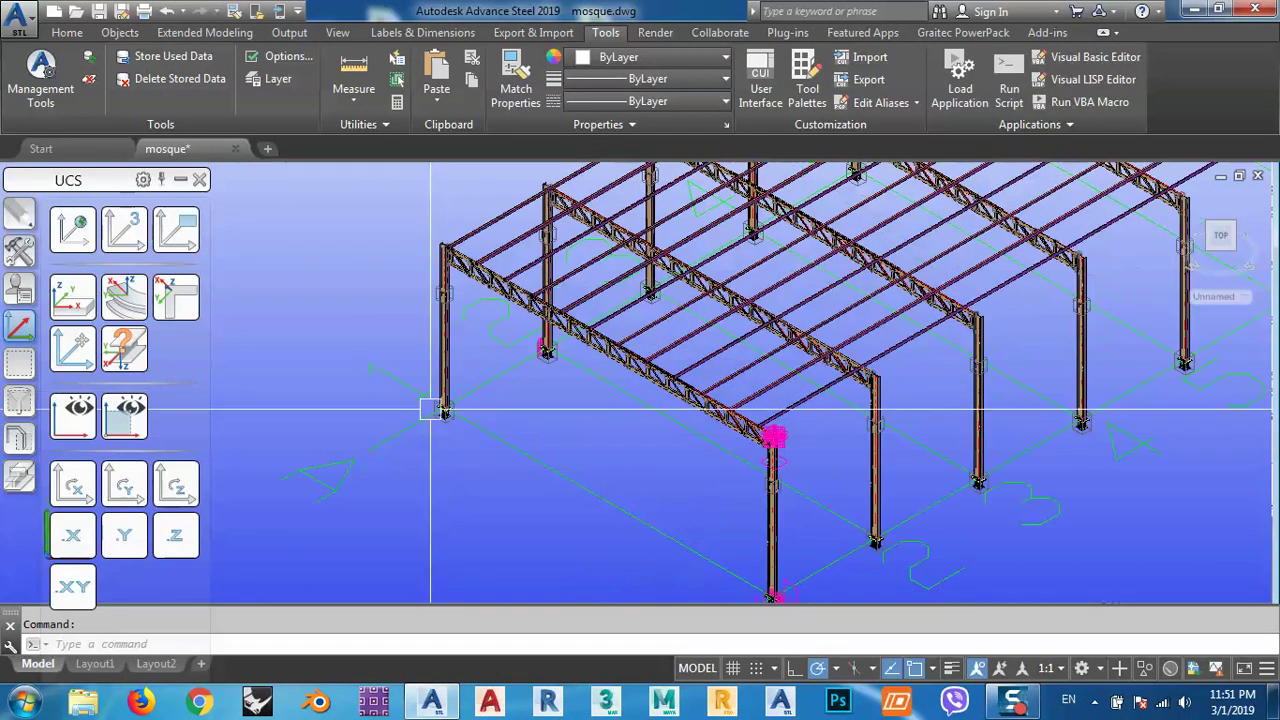
scroll(452, 285, up, 3)
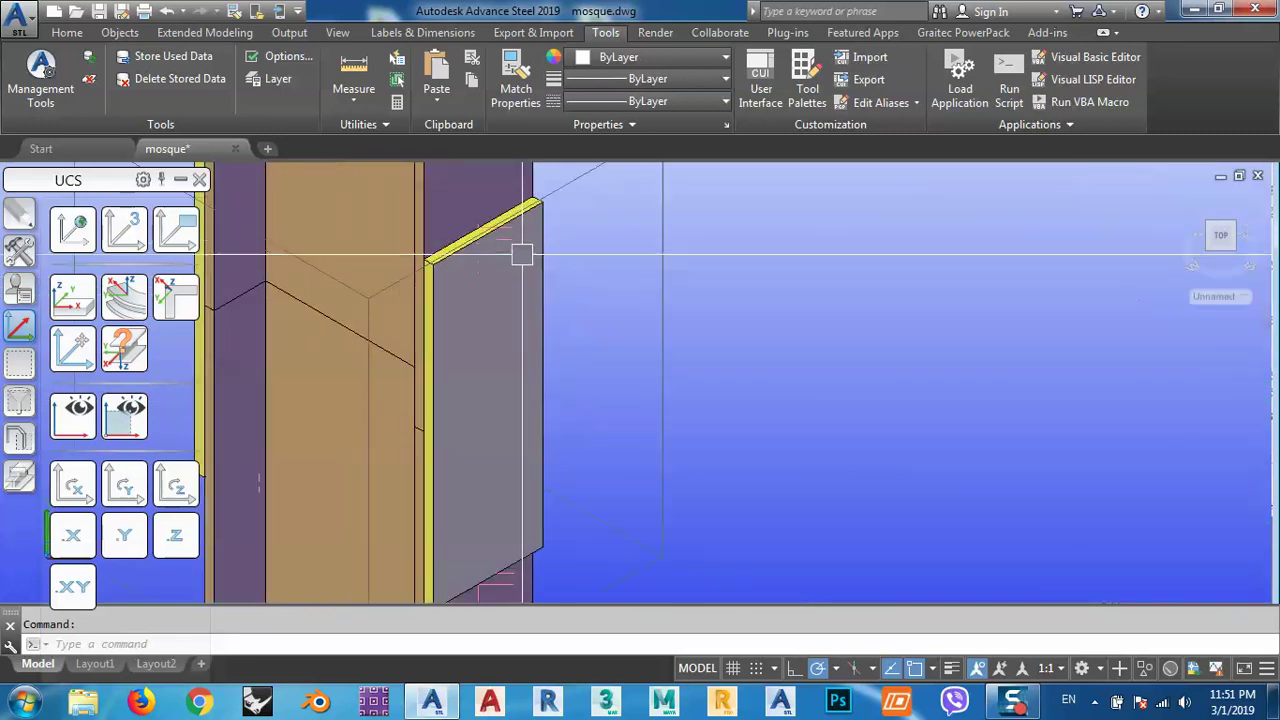
double_click(540, 238)
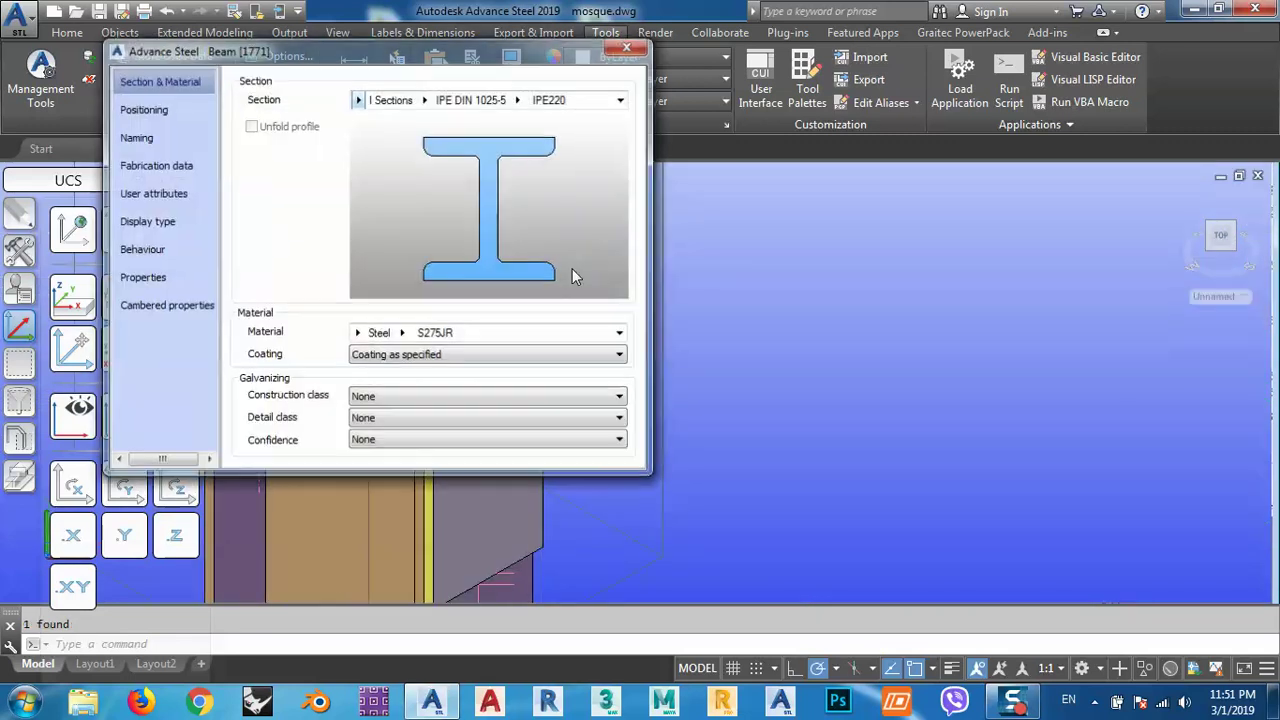
click(627, 47)
scroll(491, 244, up, 4)
scroll(491, 244, down, 1)
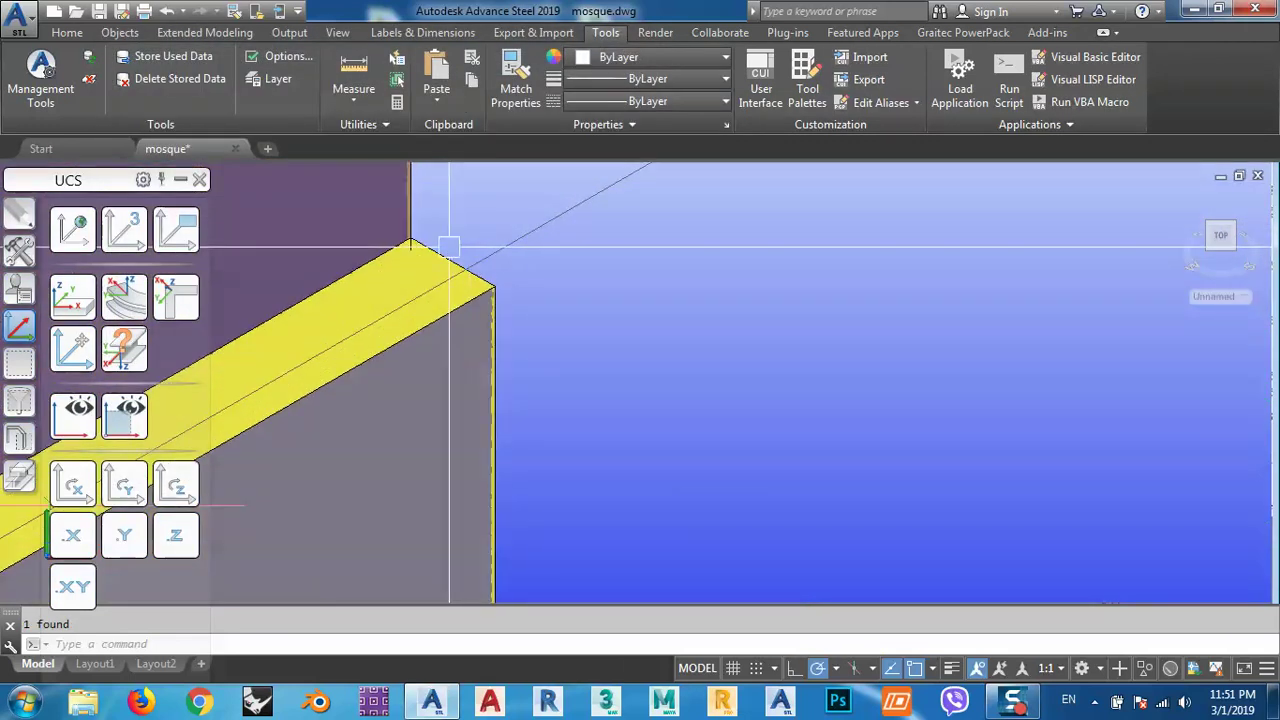
double_click(445, 253)
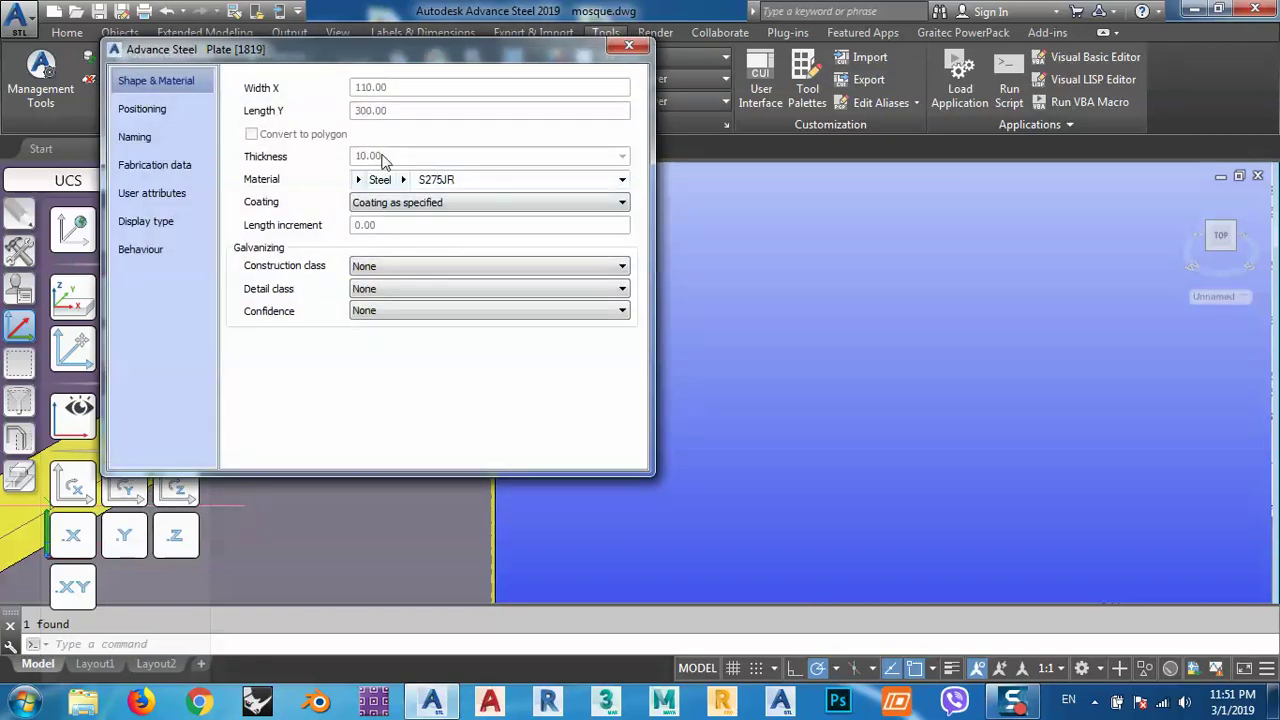
click(629, 46)
scroll(613, 290, down, 6)
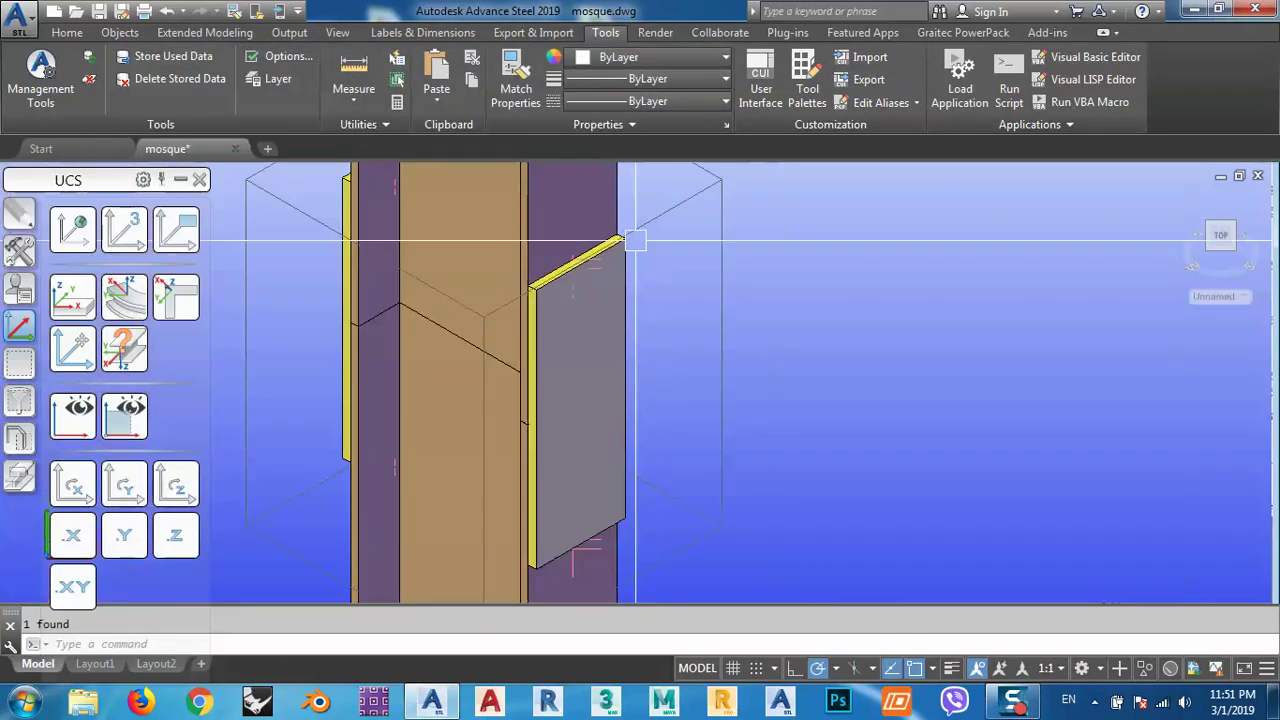
scroll(613, 303, down, 8)
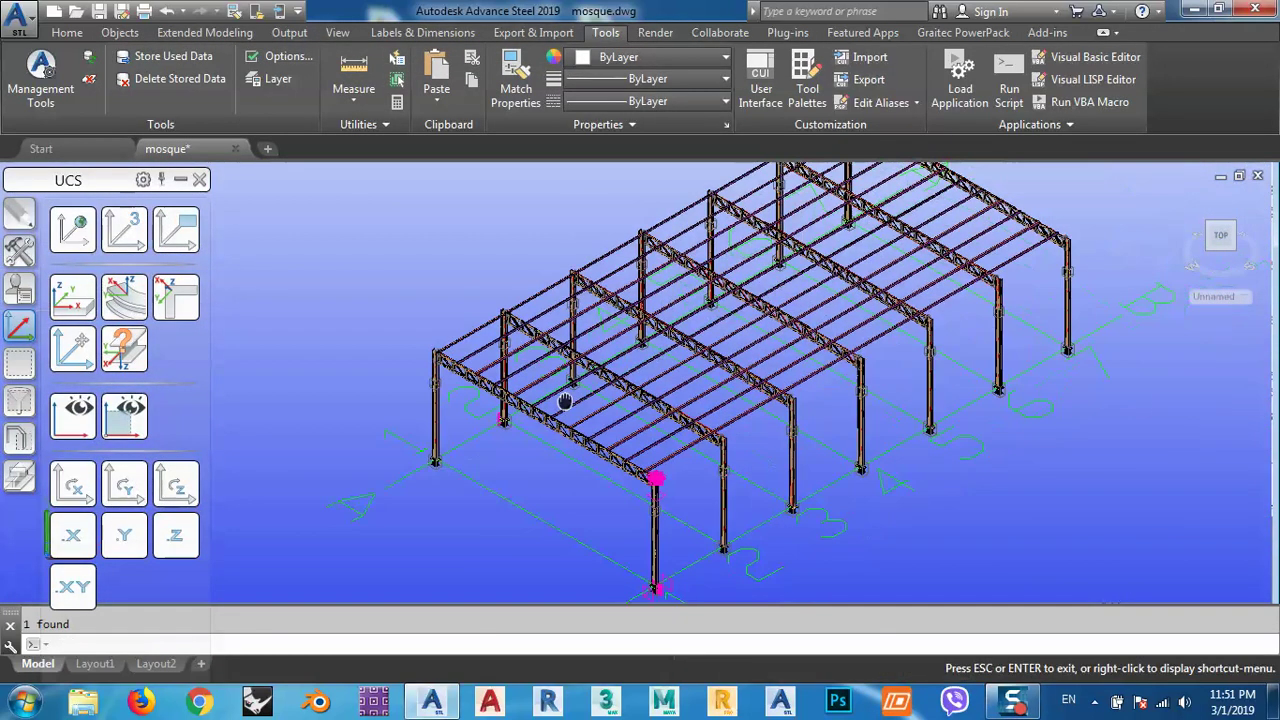
click(387, 292)
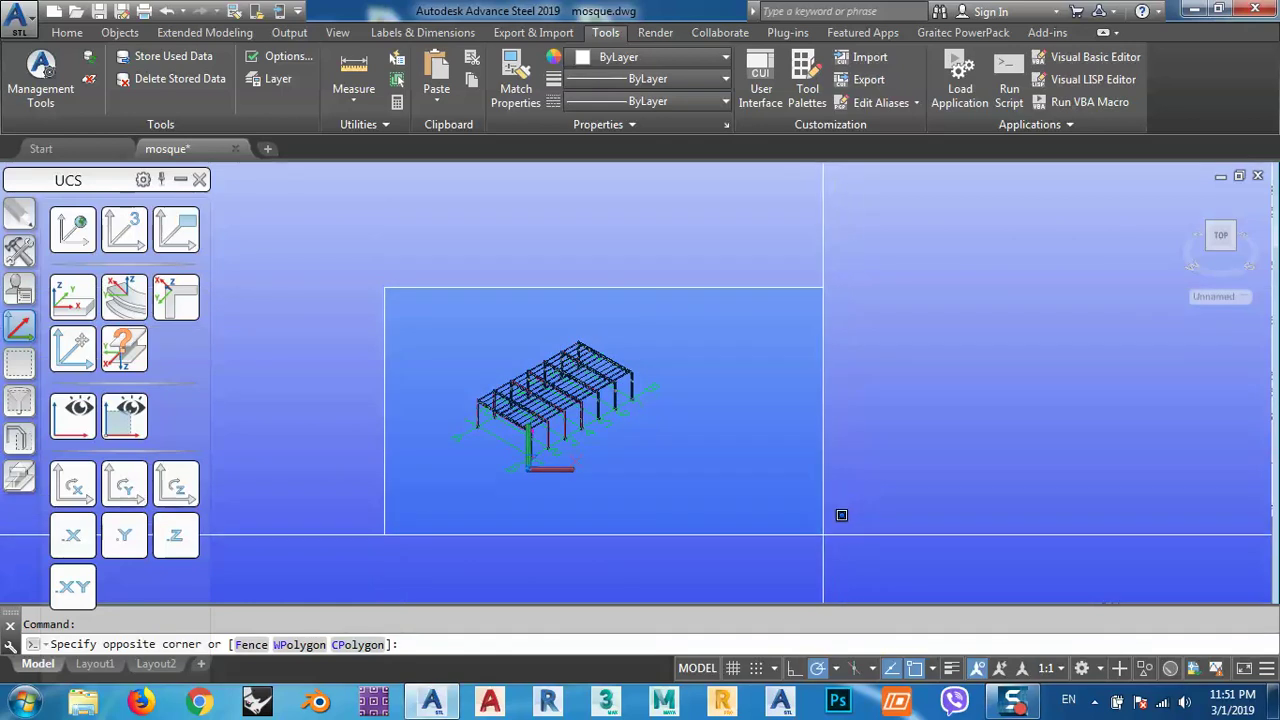
Float the tool palette and open the selection tools for searching the model
click(843, 514)
drag(100, 181, 199, 97)
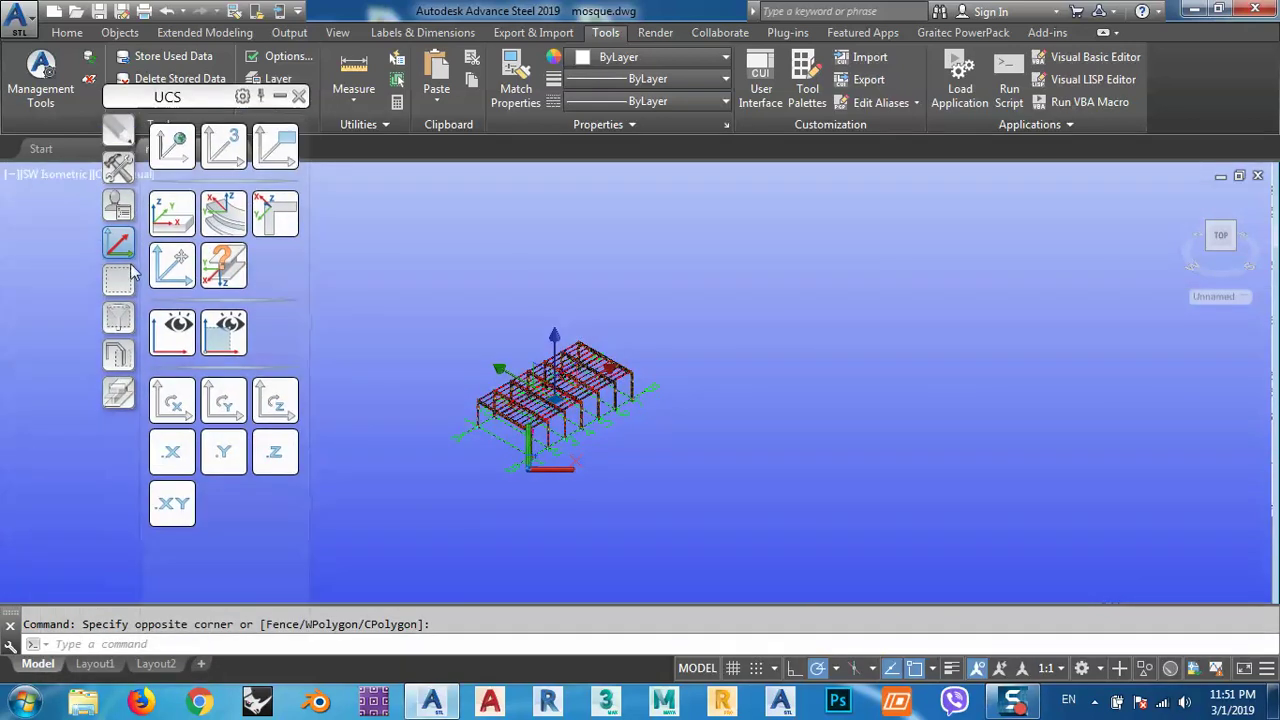
click(123, 289)
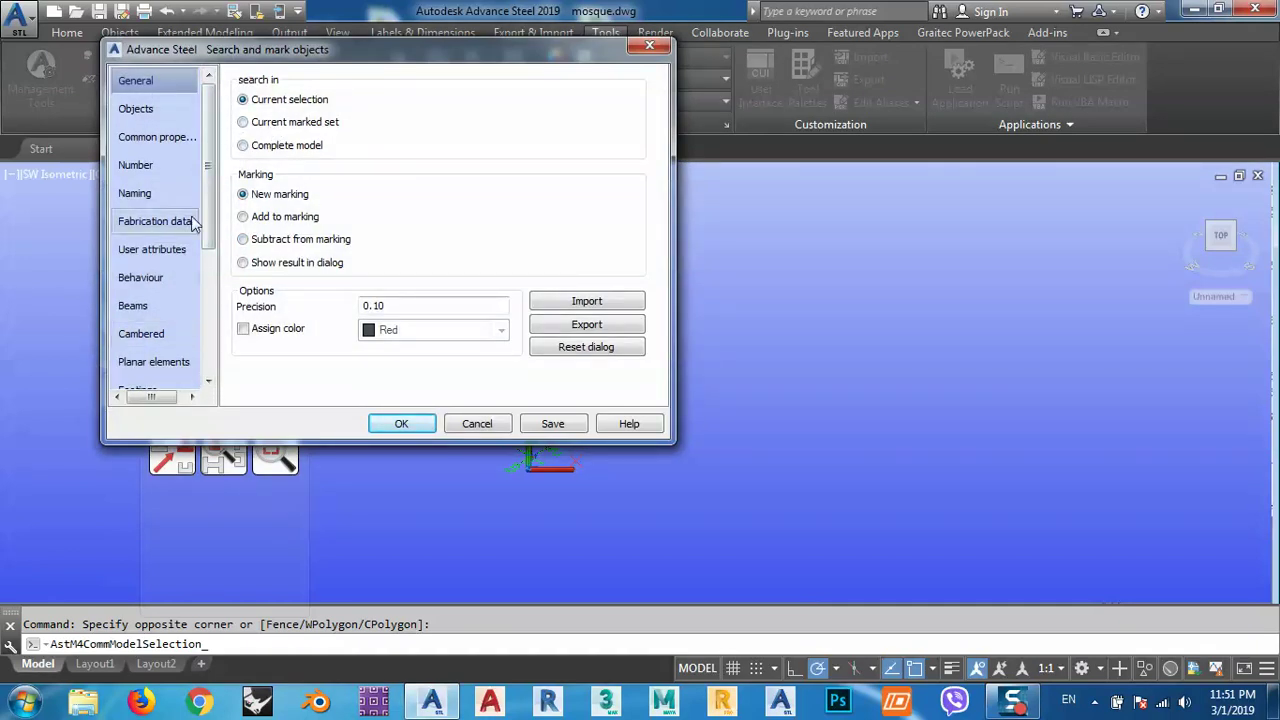
scroll(185, 345, down, 3)
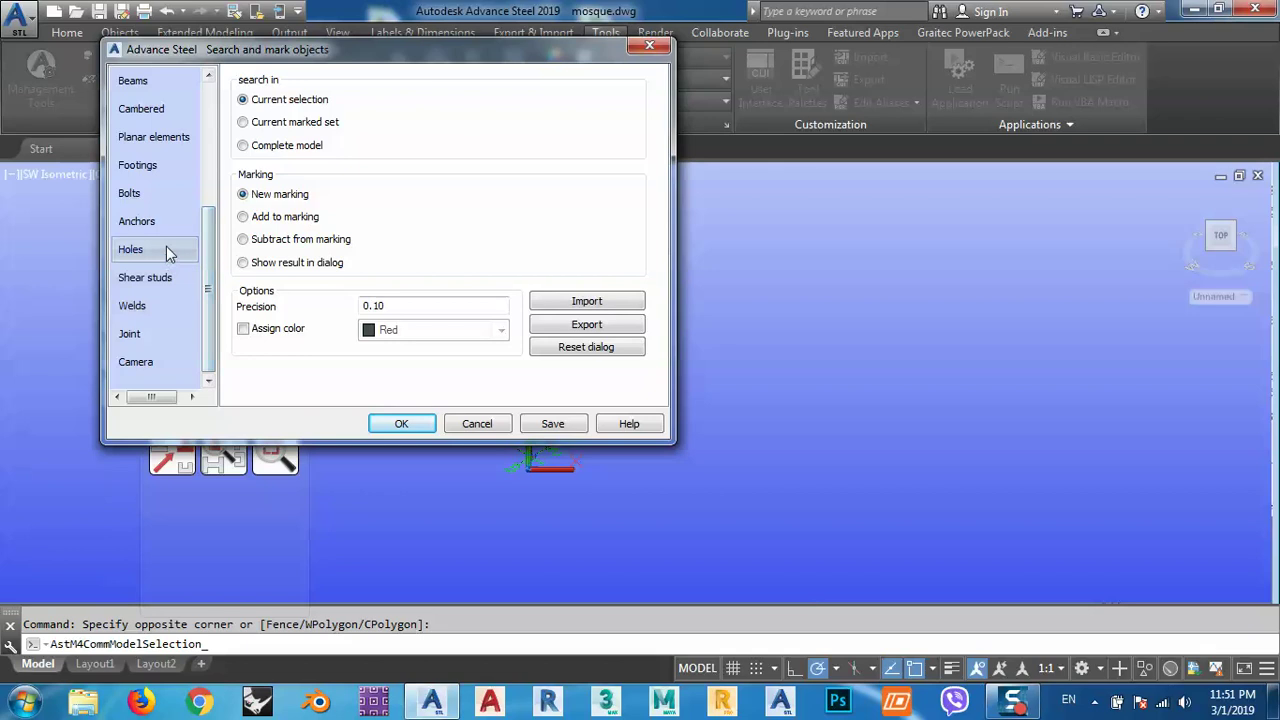
Set the search criteria to planar elements with plate thickness 10
click(141, 198)
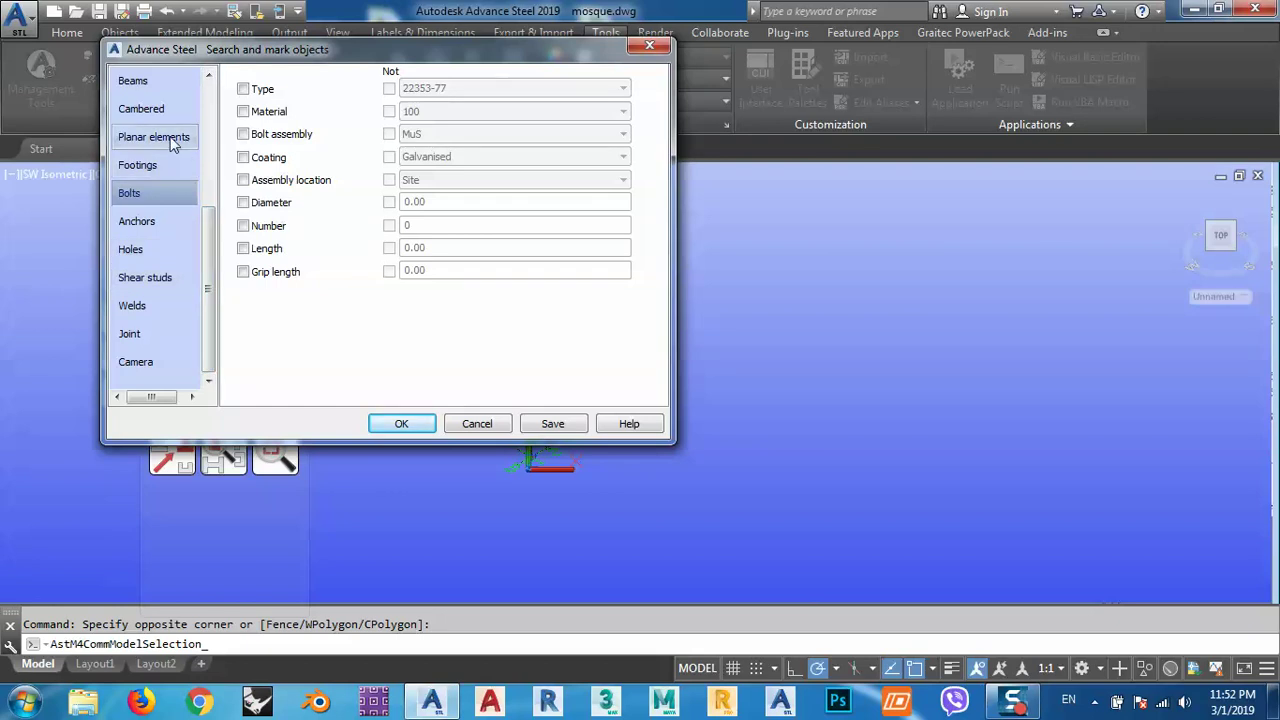
click(155, 140)
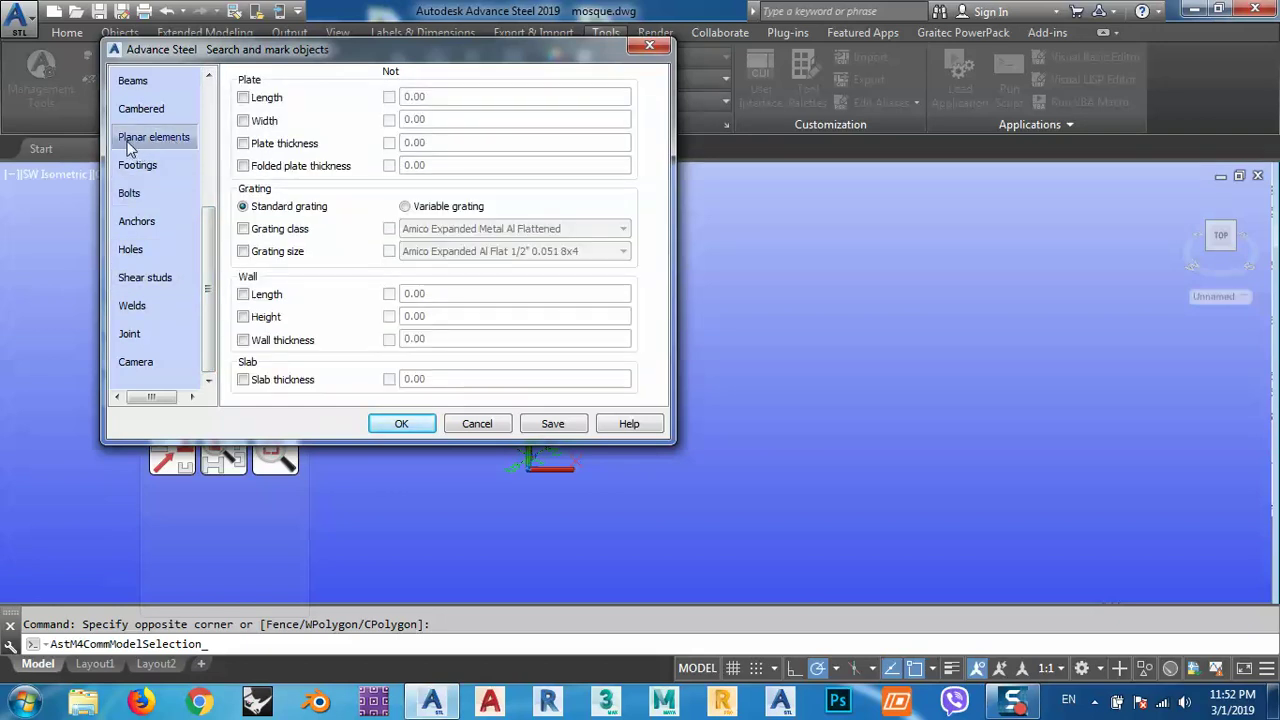
click(283, 148)
click(437, 140)
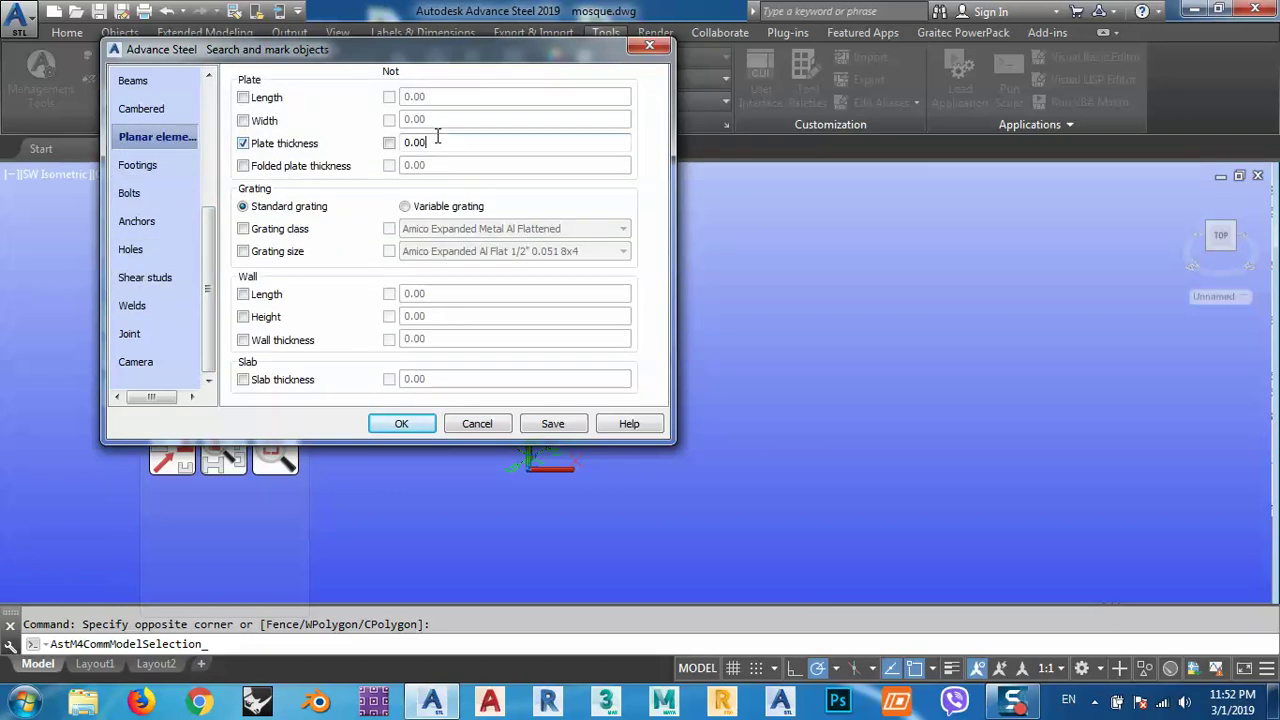
text(10)
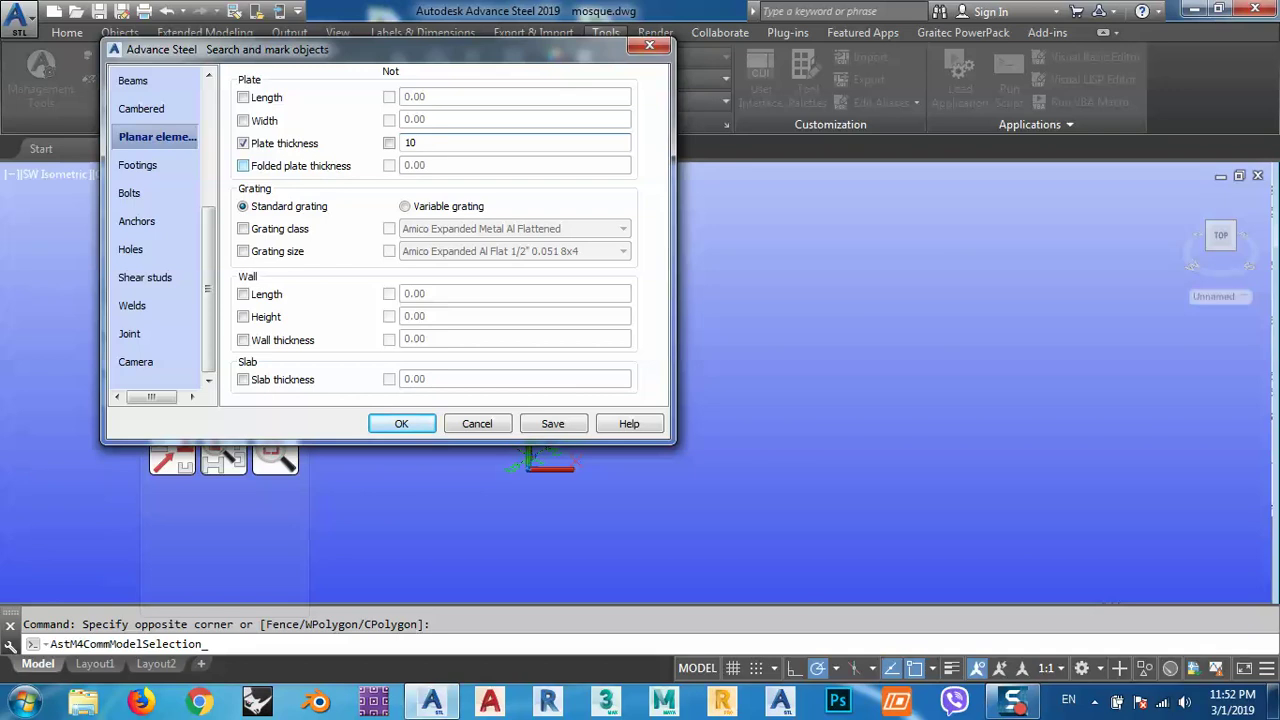
Save the search as the query 'plate 10 mm' and mark the matching plates
click(553, 424)
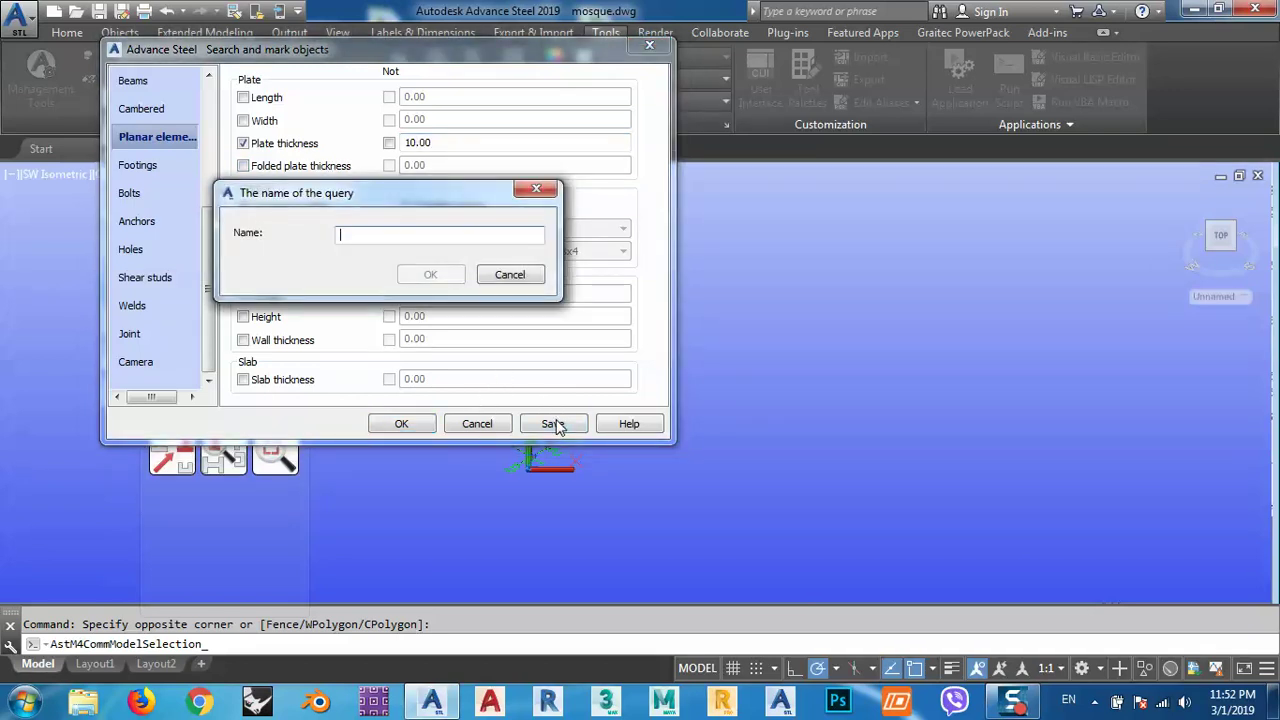
text(plate )
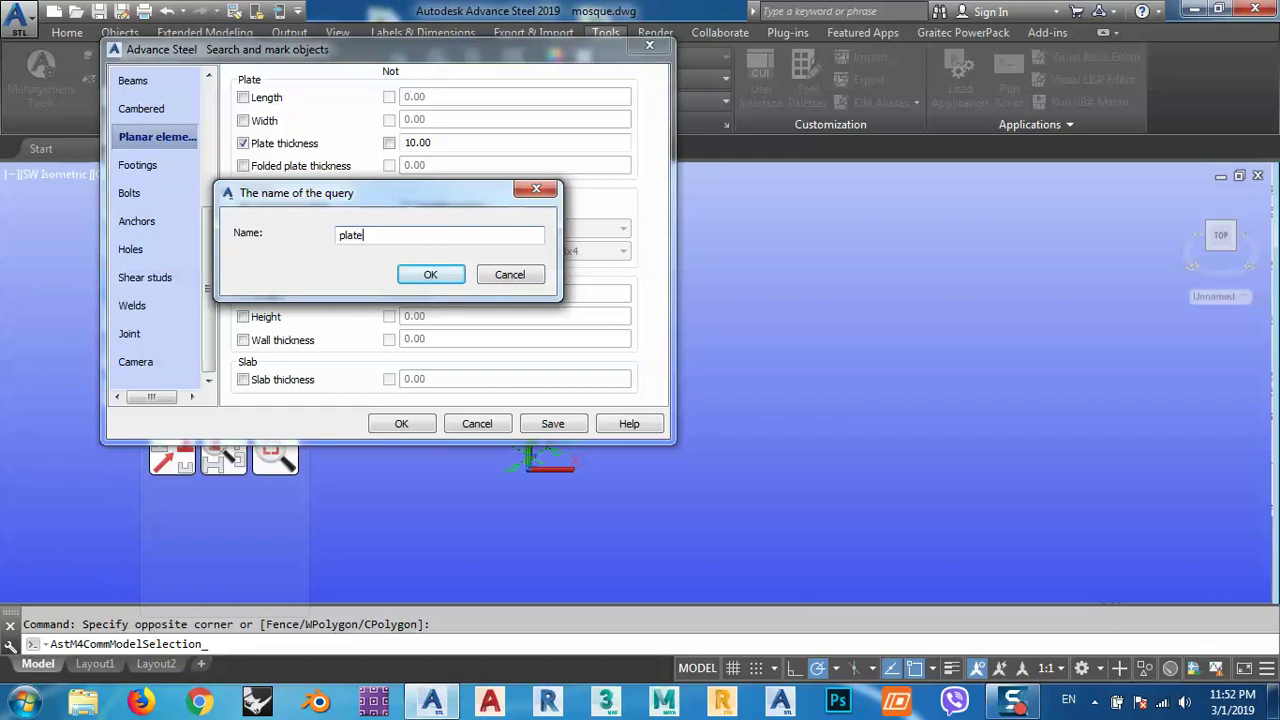
text(10)
click(430, 277)
click(415, 423)
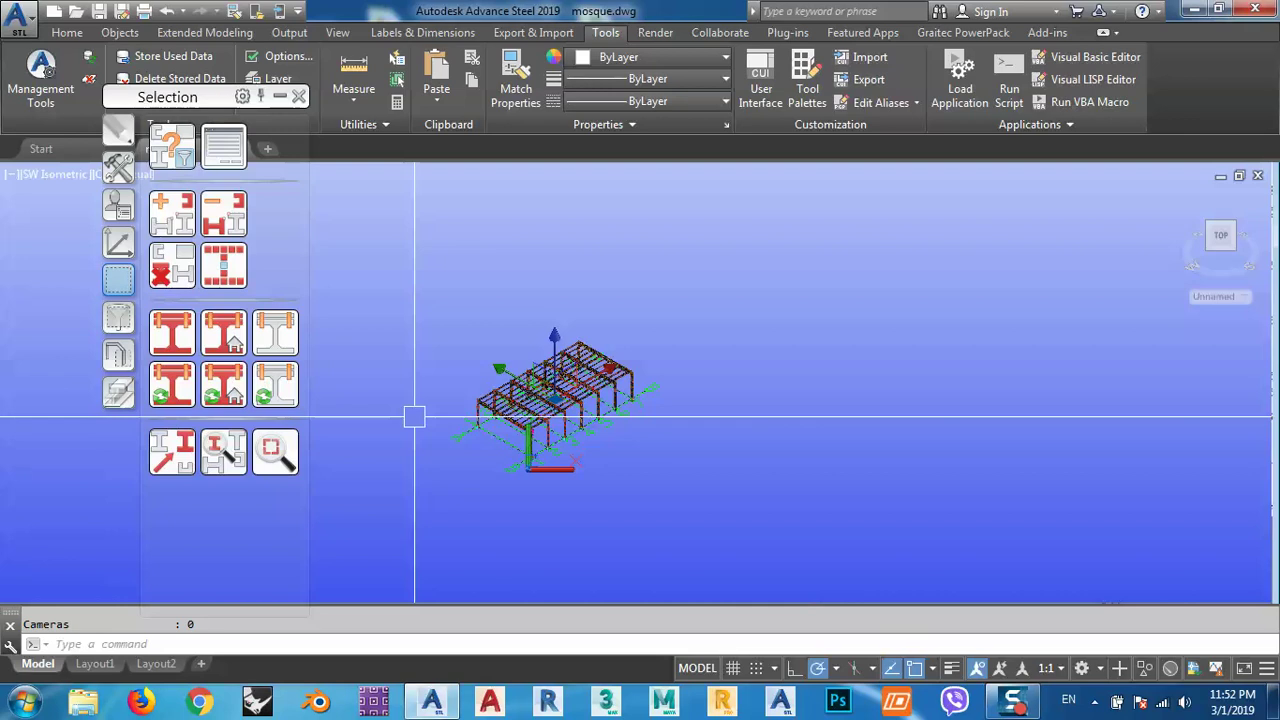
drag(200, 104, 259, 169)
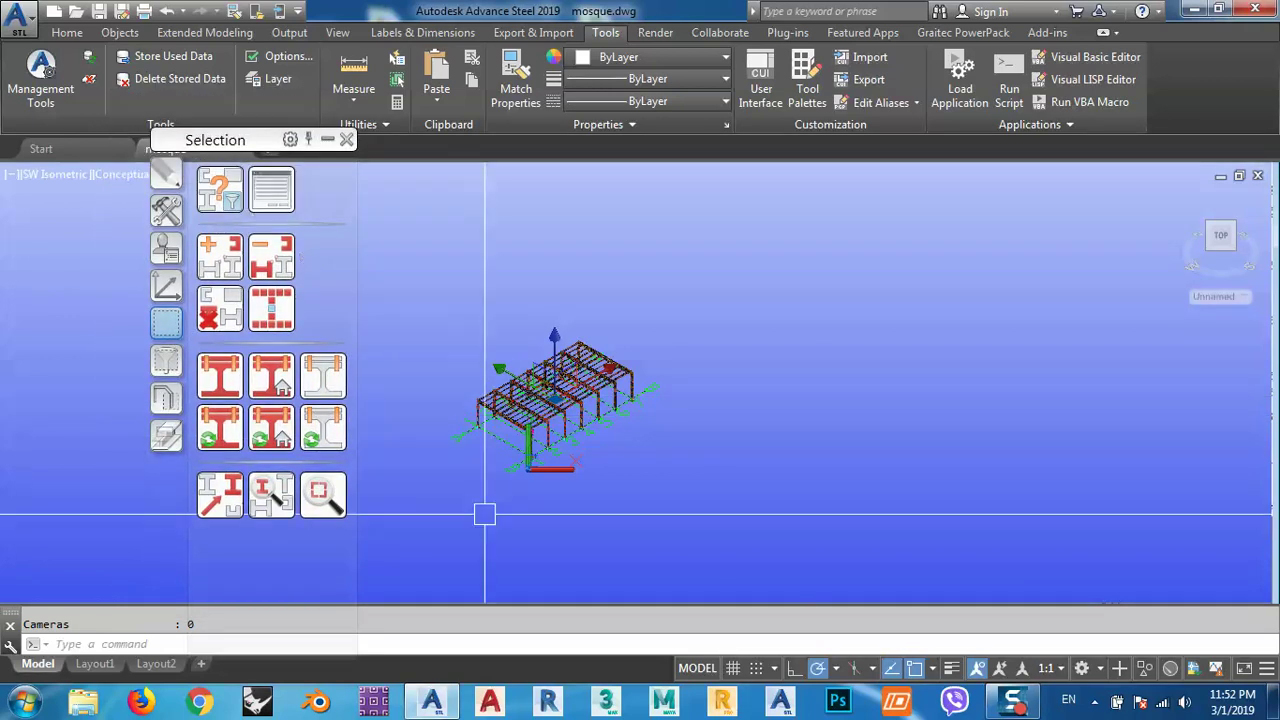
scroll(476, 442, up, 3)
middle_drag(476, 442, 620, 425)
key(Escape)
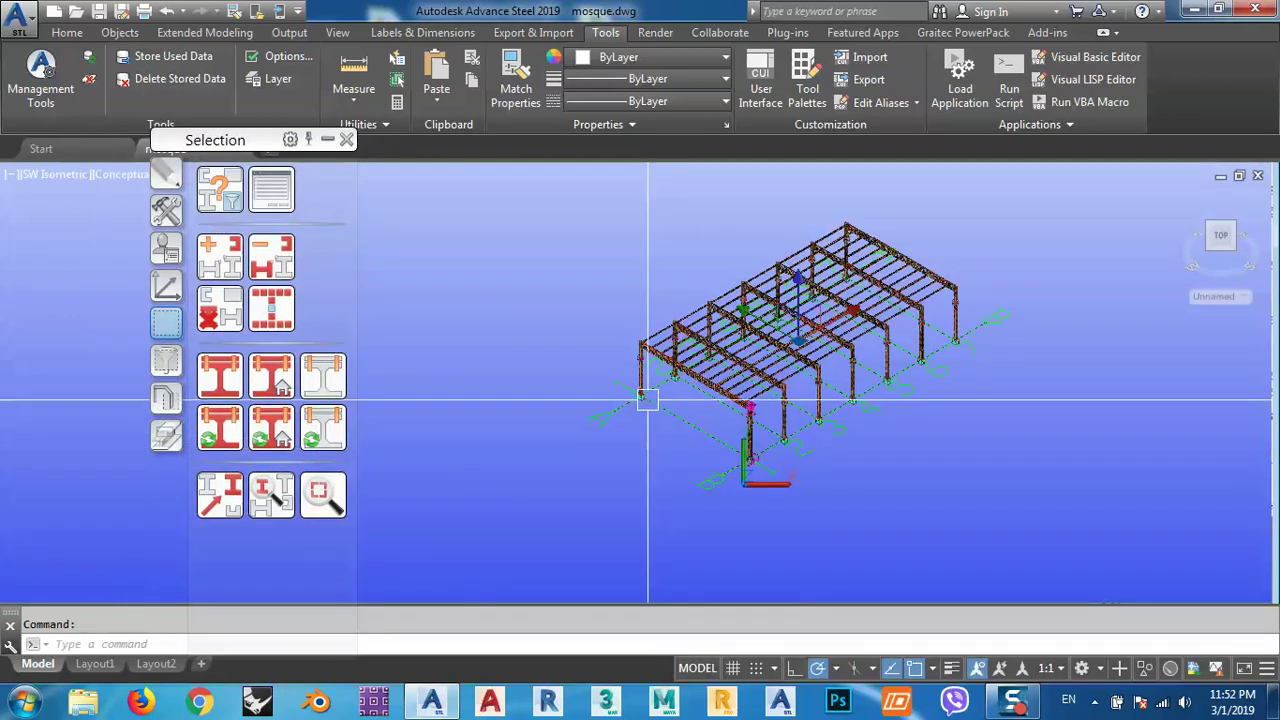
scroll(646, 394, up, 5)
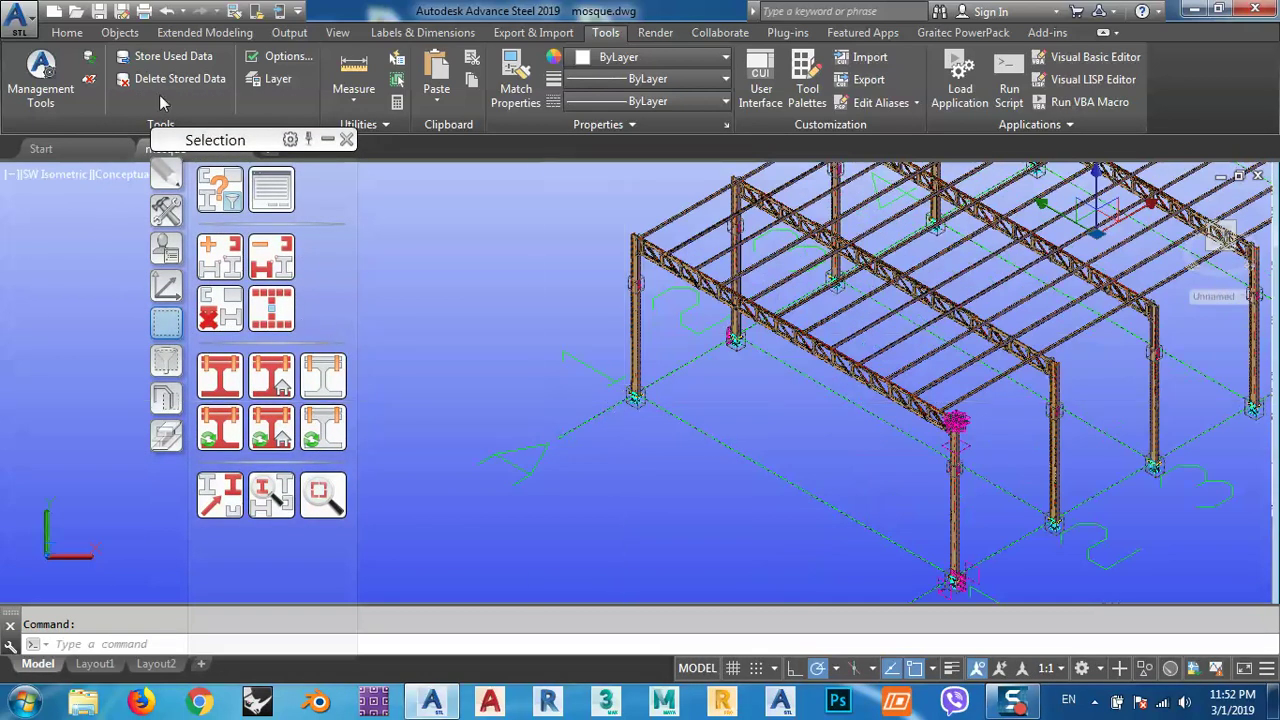
click(67, 32)
Isolate the plates found by the plate 10 mm query from the project explorer
click(60, 103)
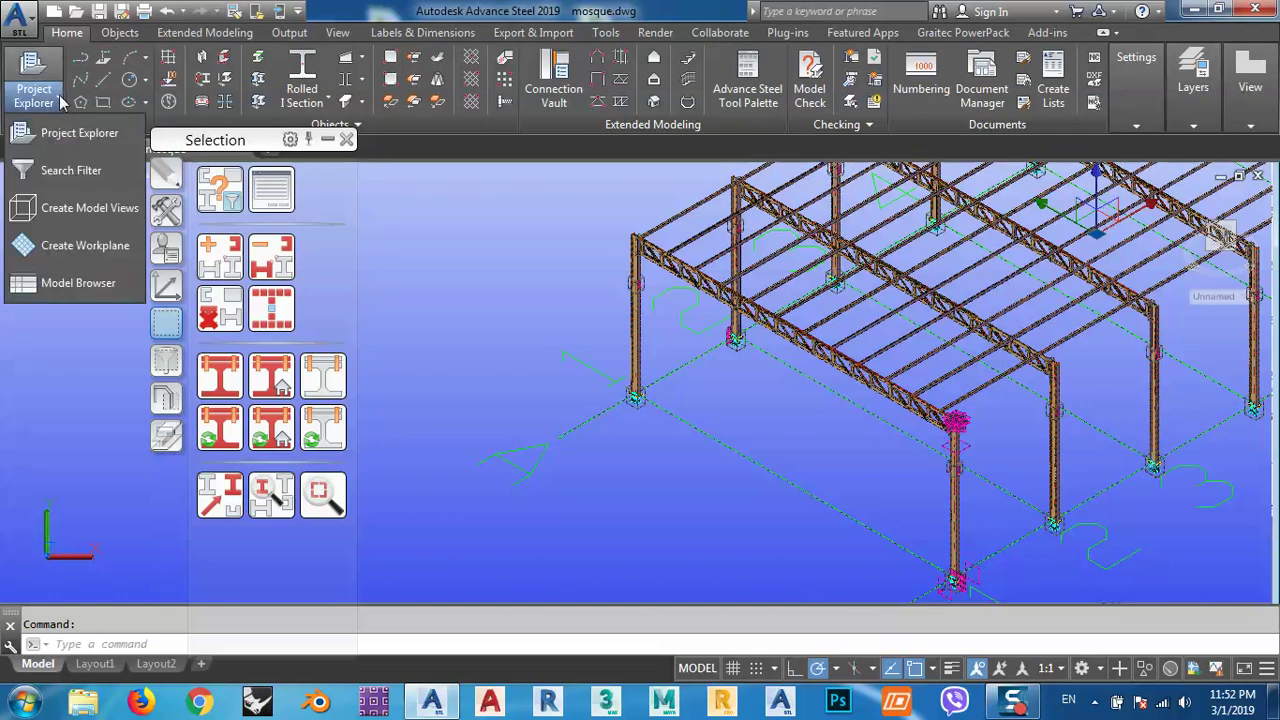
click(60, 133)
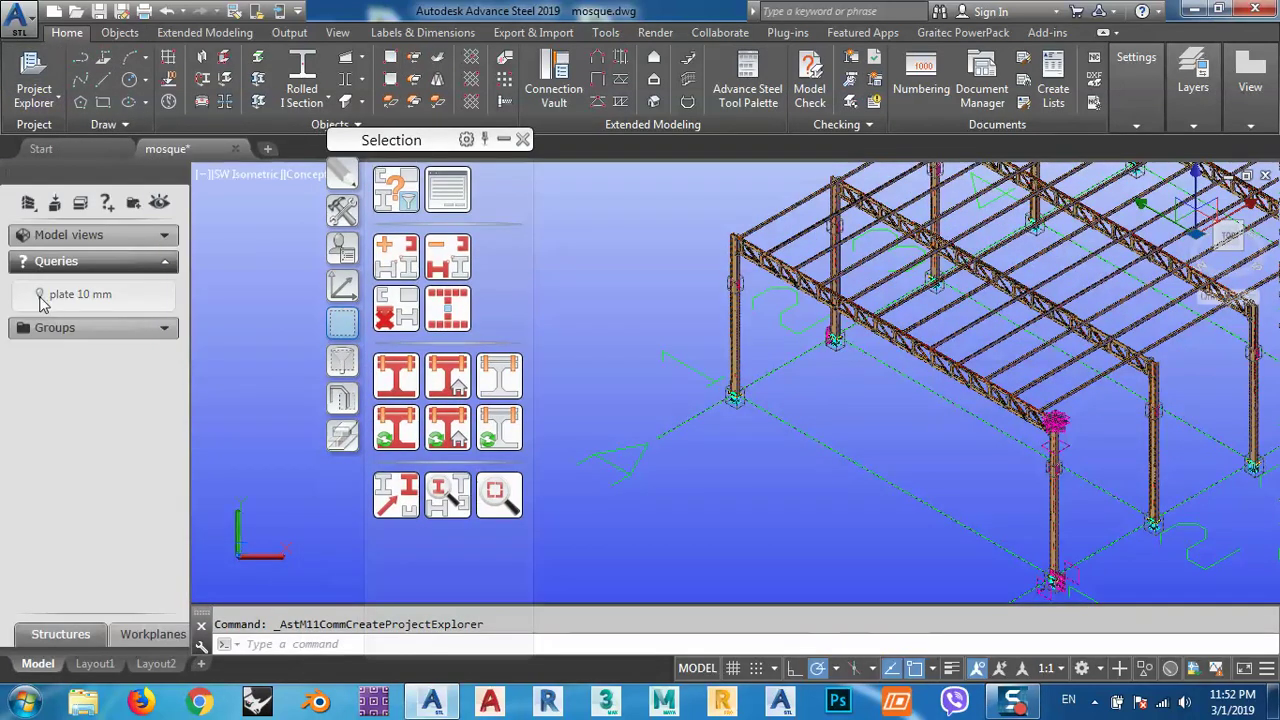
click(40, 294)
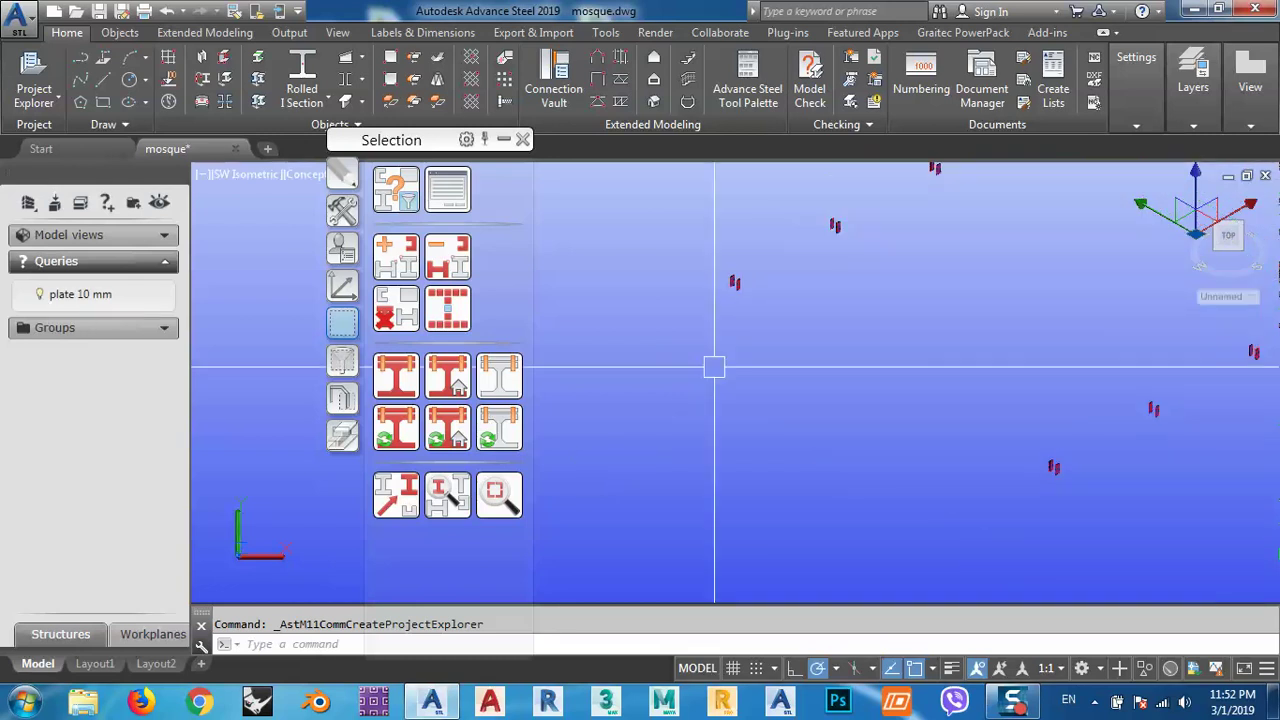
shift+middle_drag(800, 350, 894, 371)
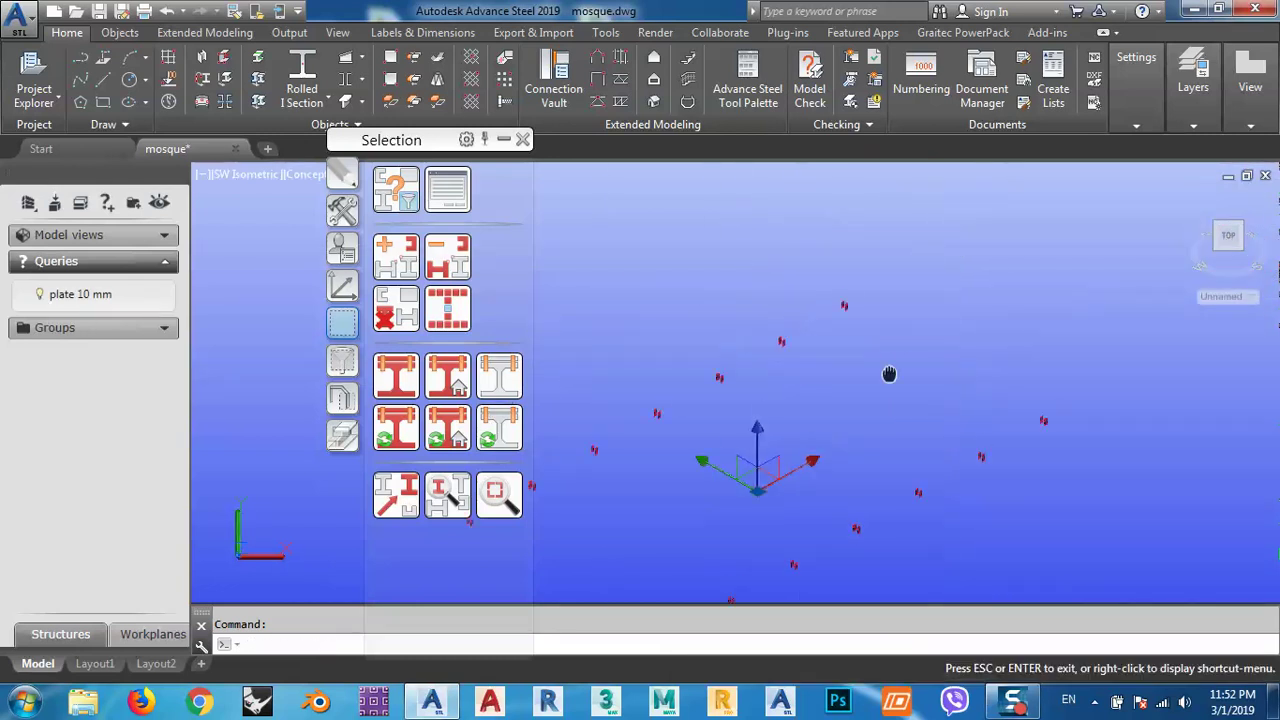
scroll(1043, 286, up, 5)
scroll(766, 286, up, 2)
scroll(814, 243, down, 6)
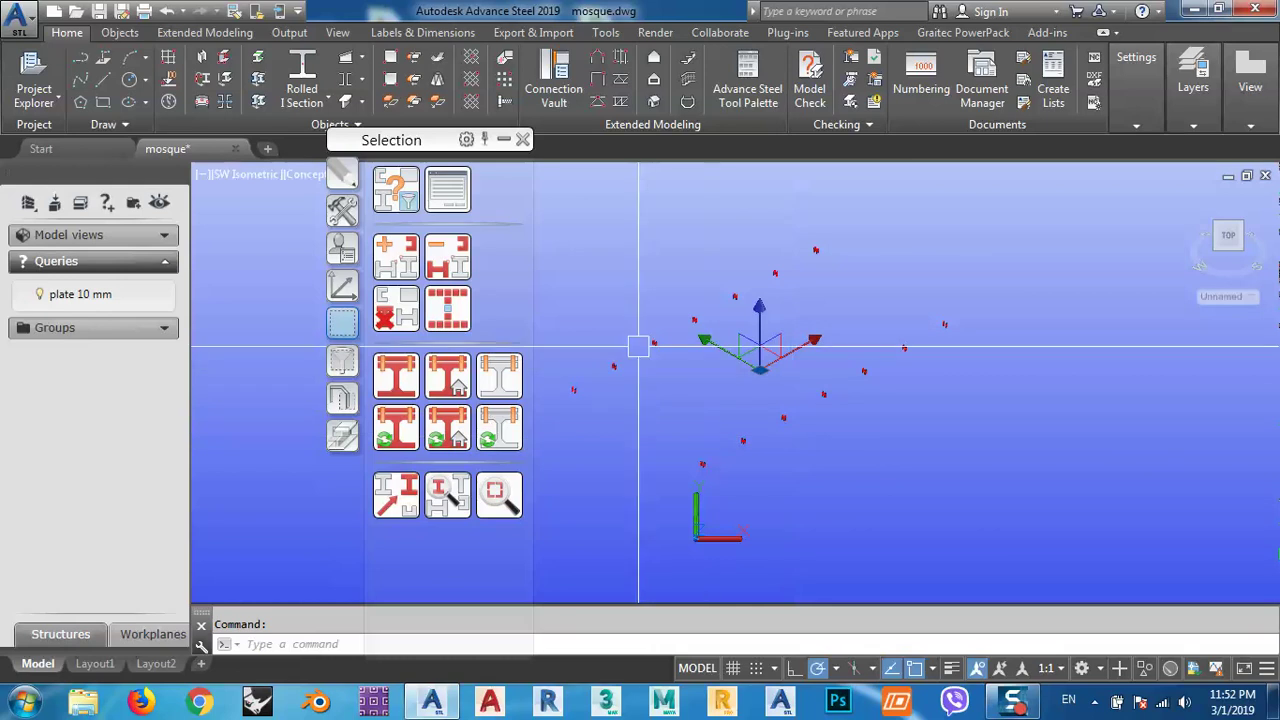
Dismiss the shortcut menu and select all the marked 10 mm plates
right_click(618, 281)
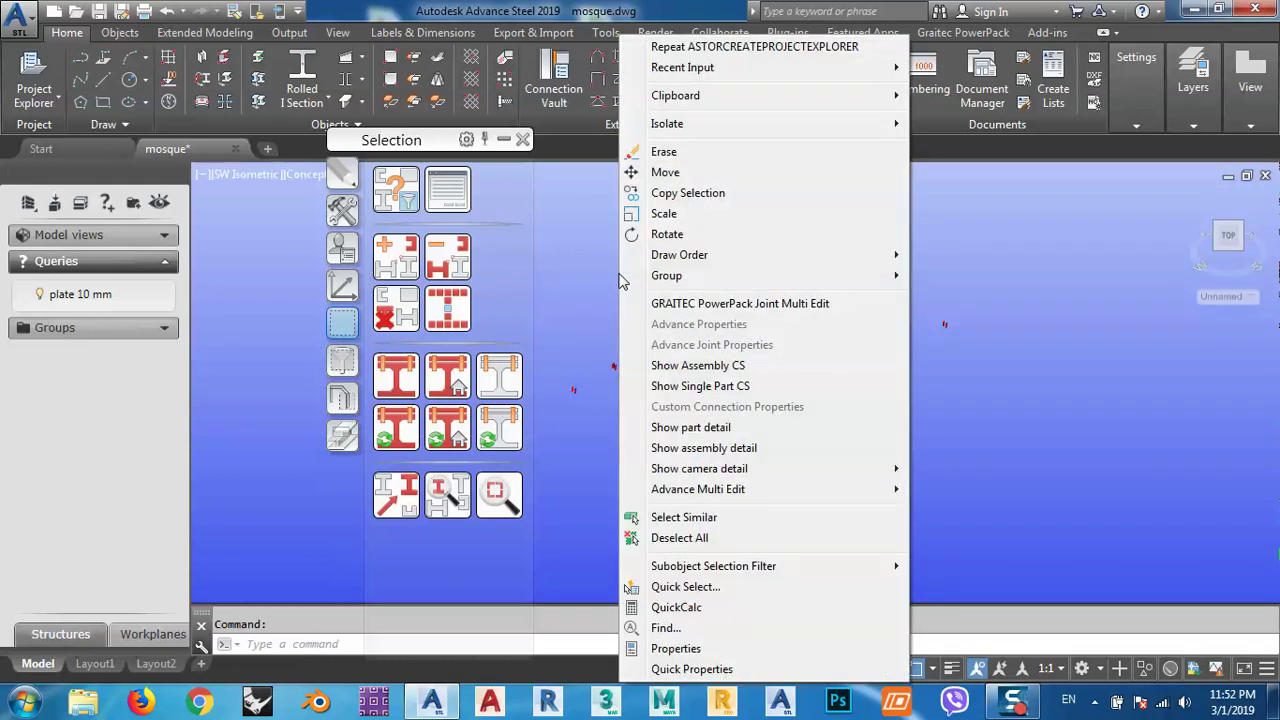
click(614, 316)
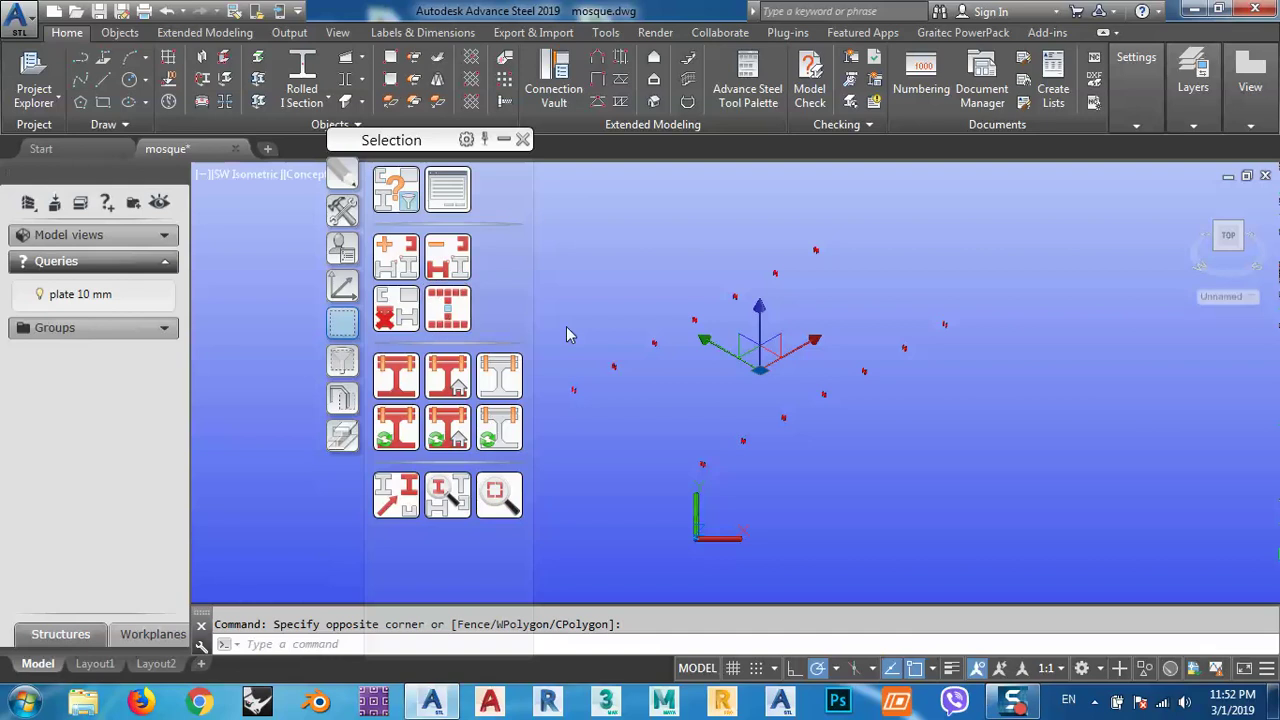
click(455, 312)
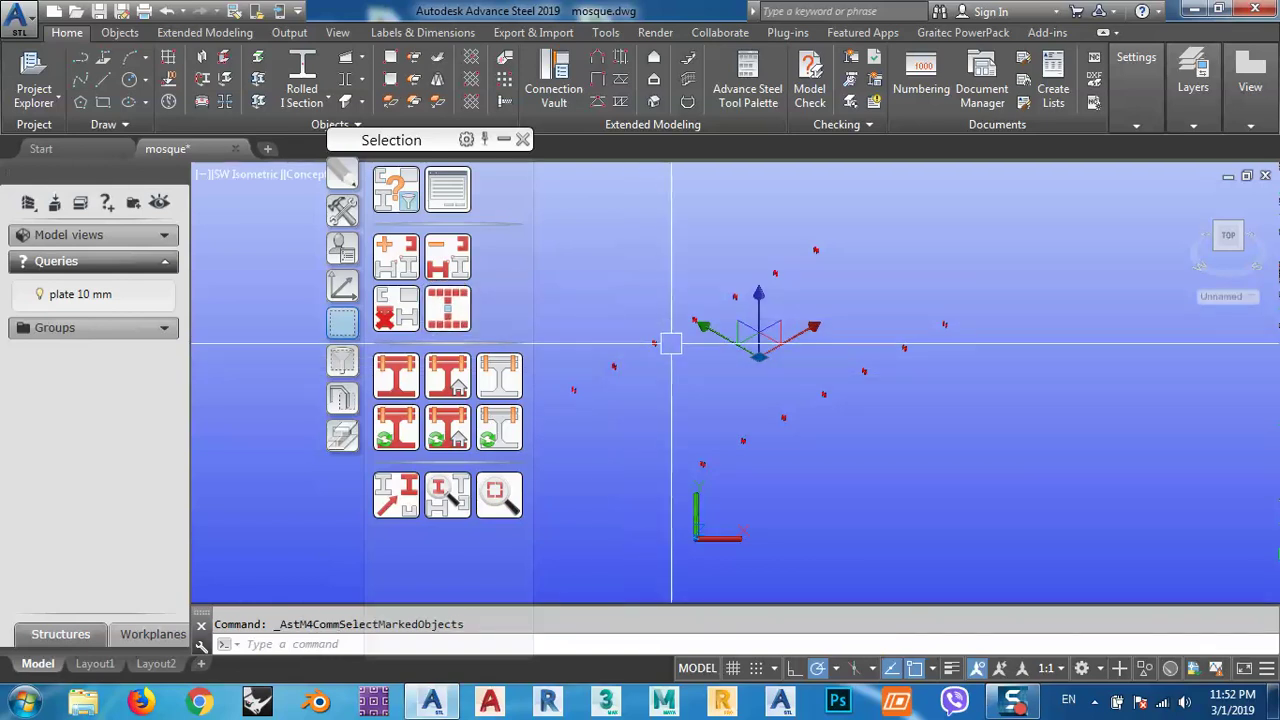
right_click(620, 300)
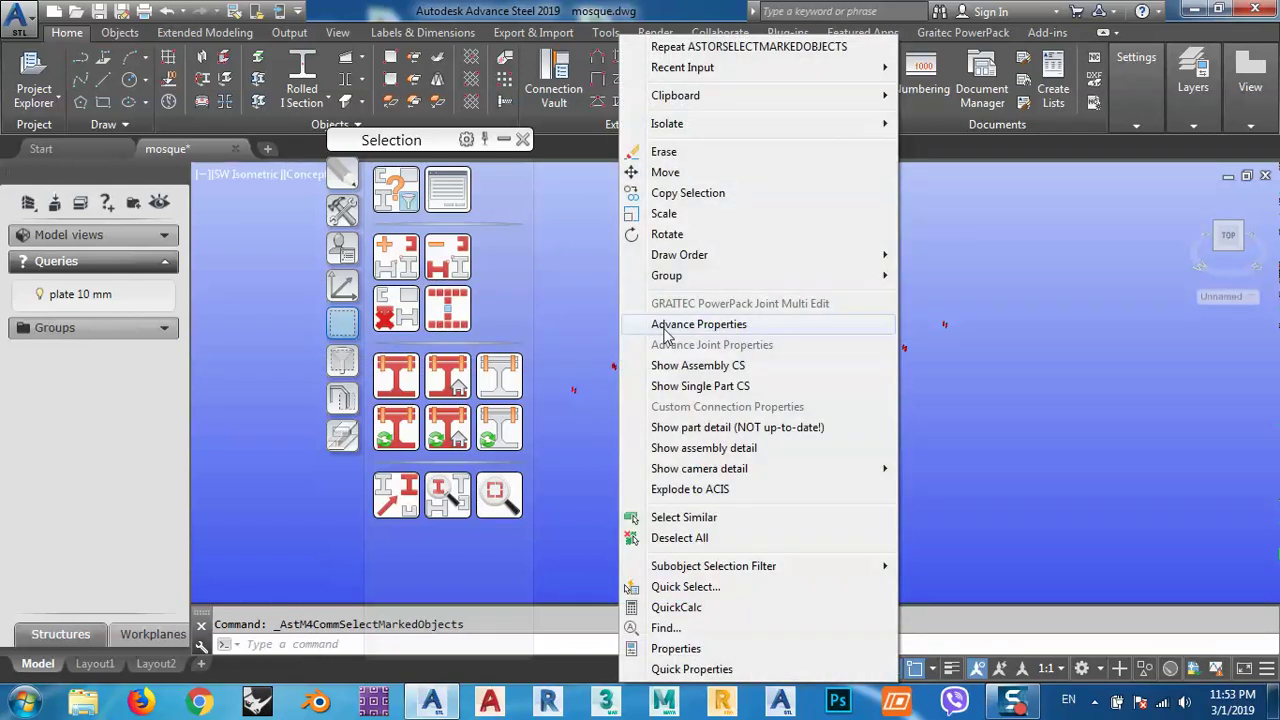
click(663, 326)
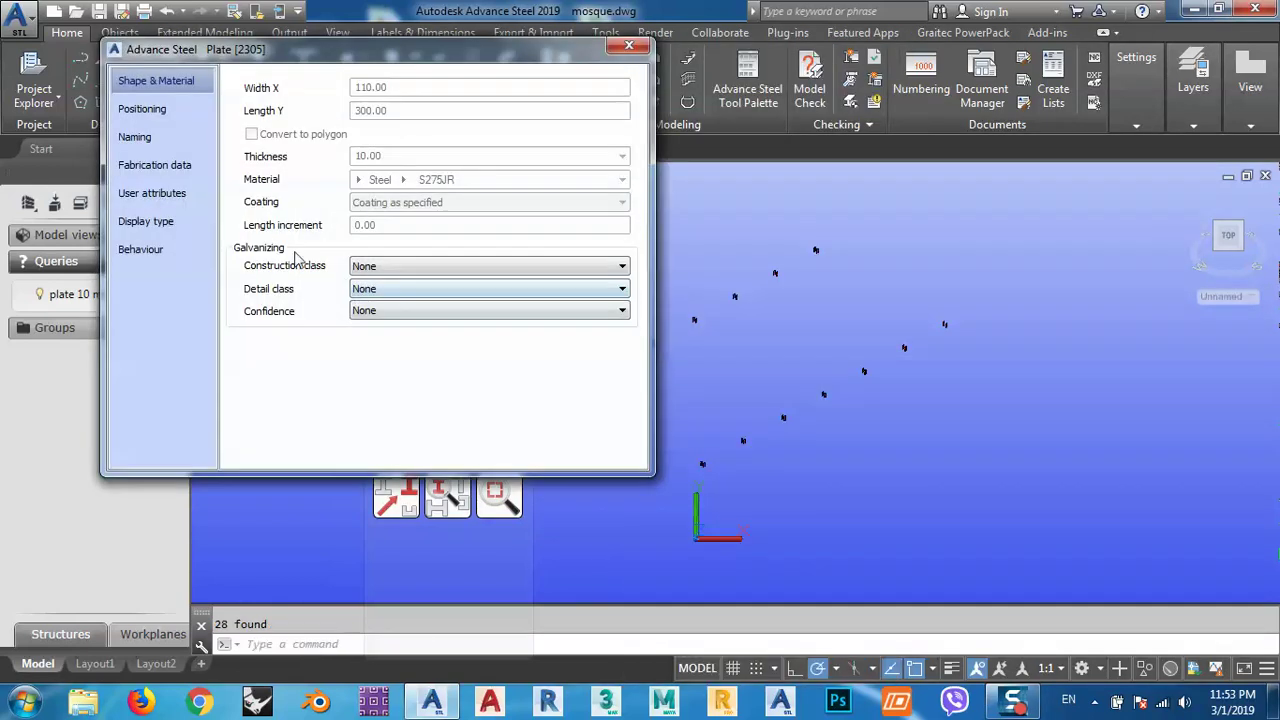
click(138, 137)
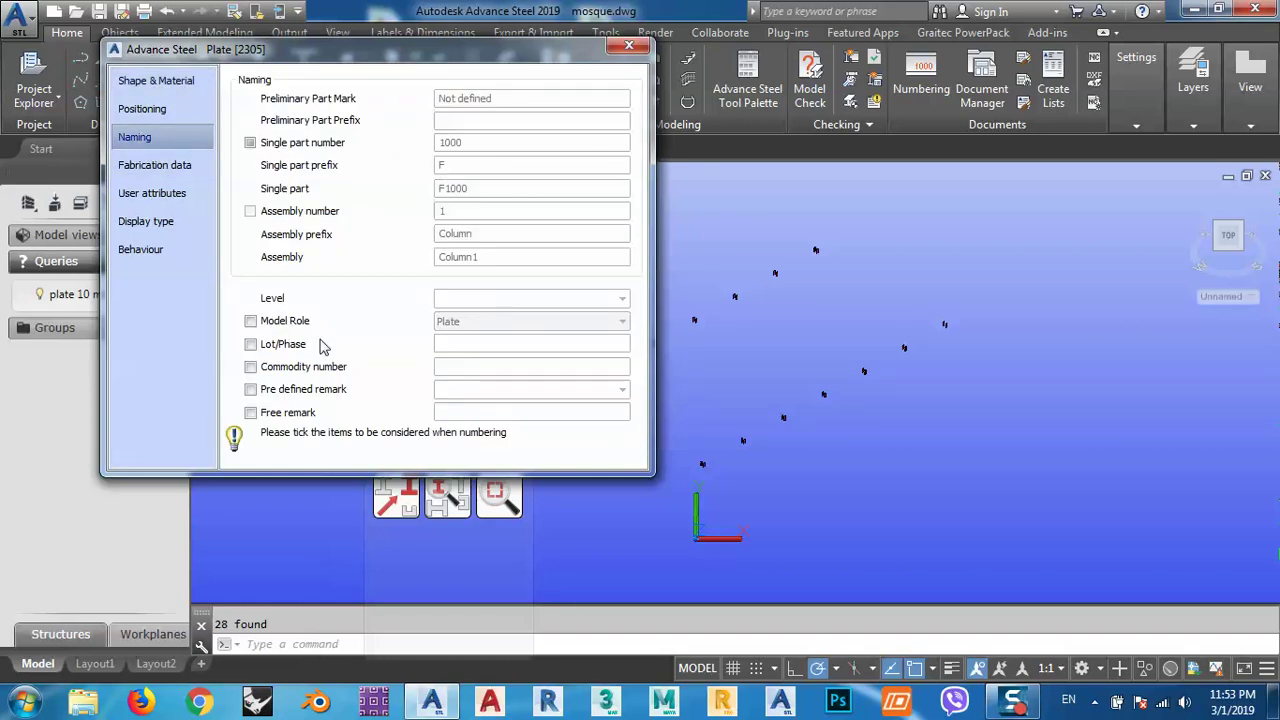
click(251, 322)
click(250, 321)
click(630, 45)
scroll(690, 370, up, 6)
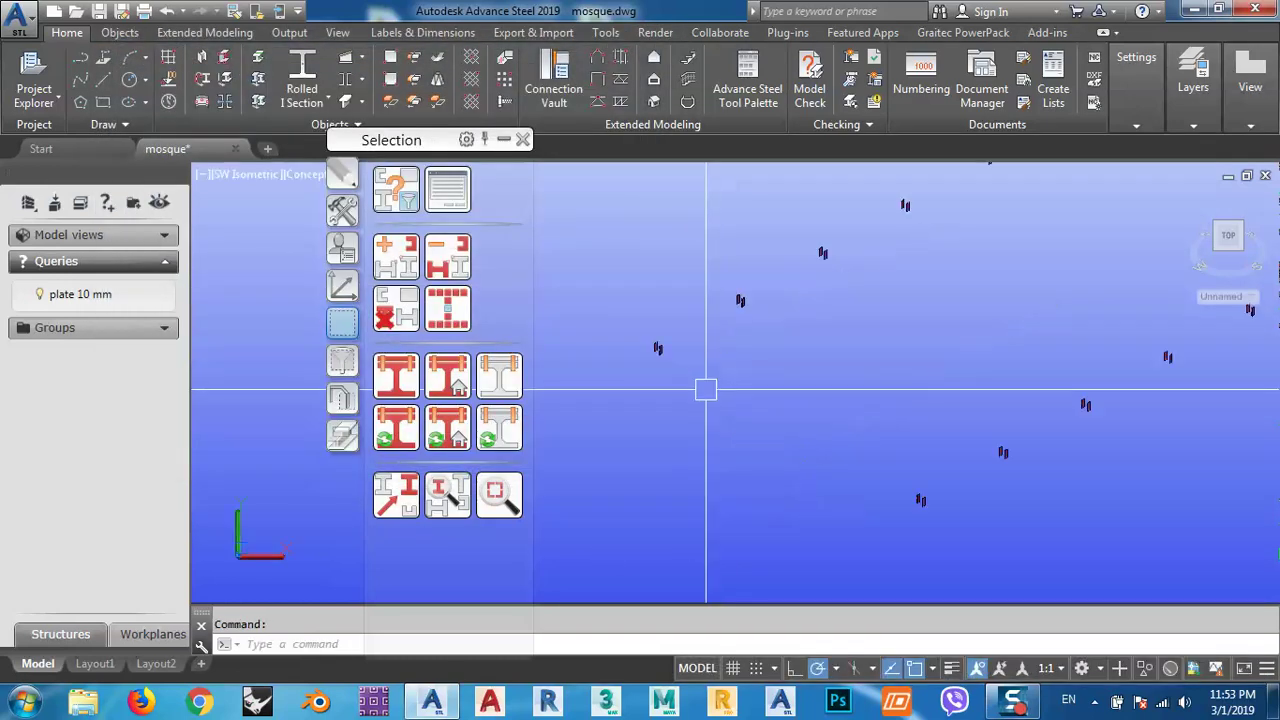
Untick Model Role in one plate's Naming properties and close the dialog
scroll(652, 348, up, 3)
click(829, 336)
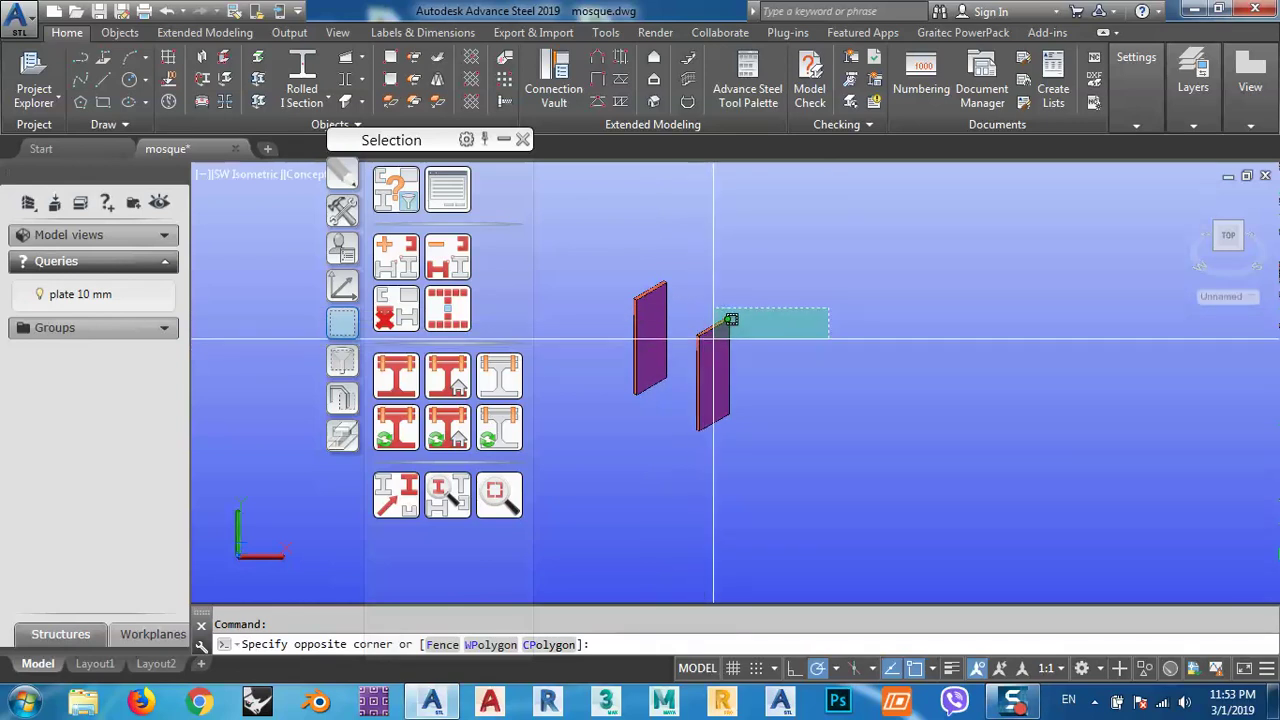
click(718, 326)
double_click(718, 326)
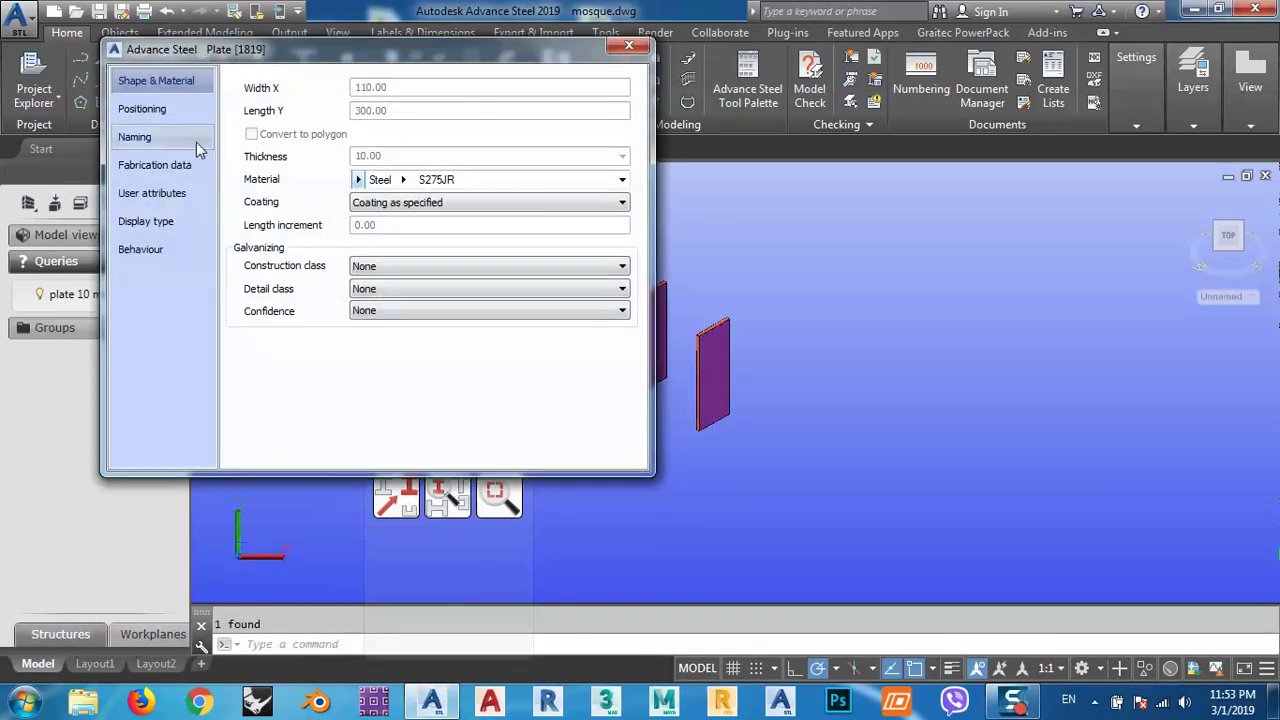
click(169, 137)
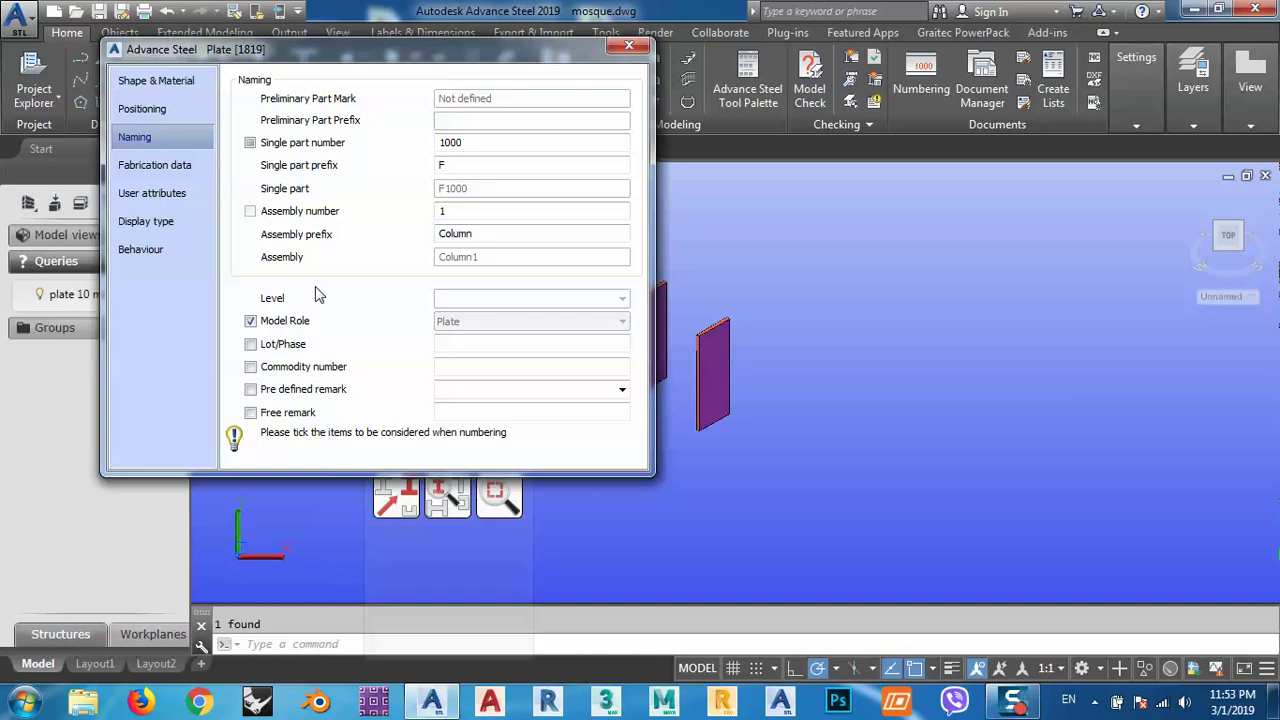
click(250, 321)
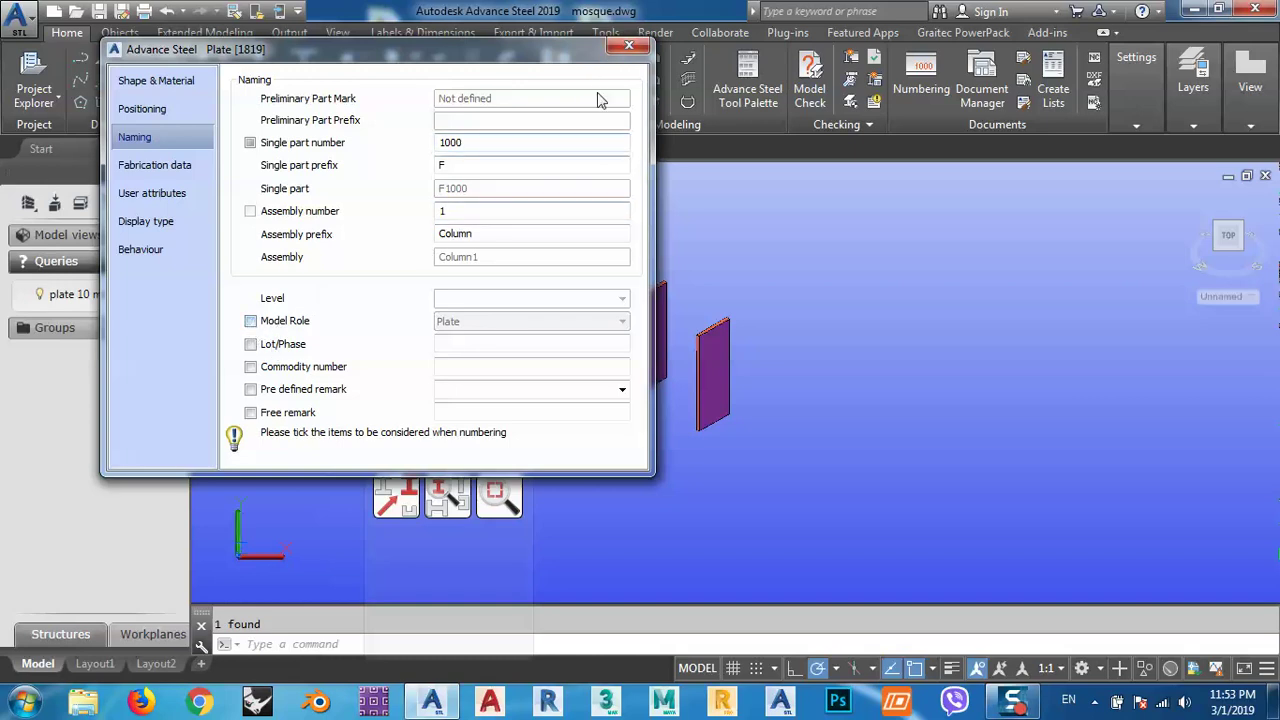
click(628, 47)
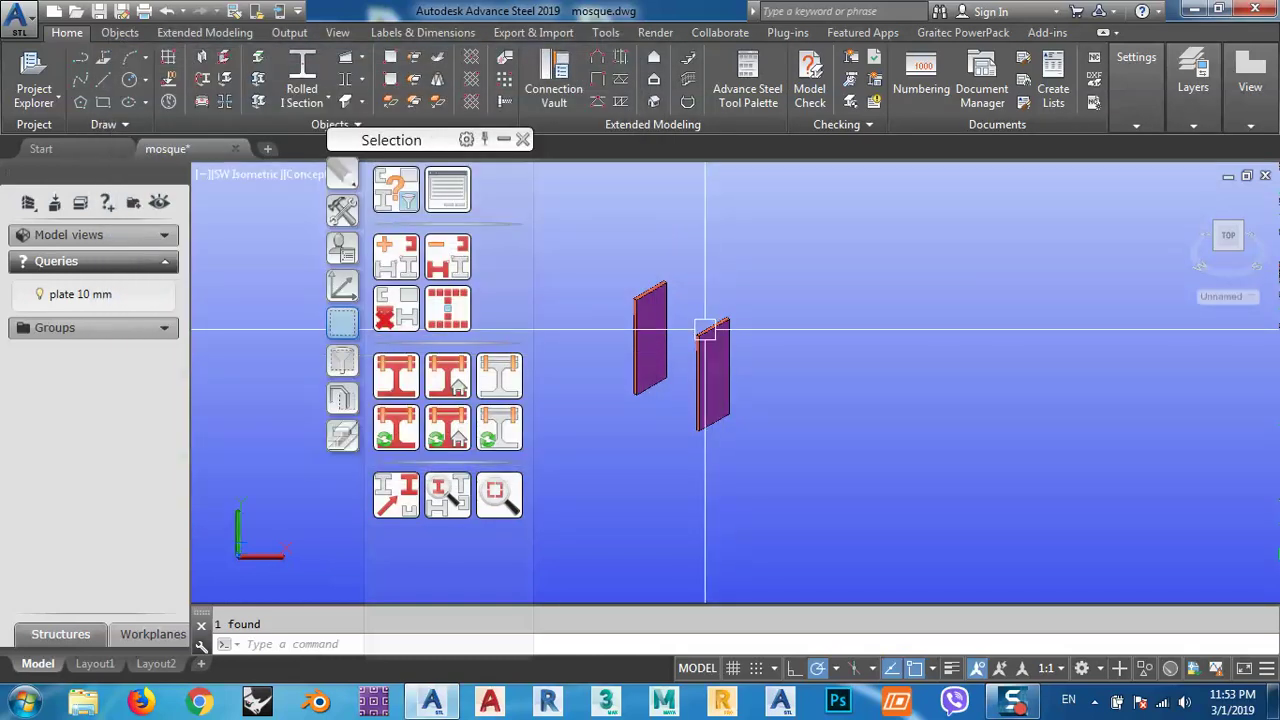
Window-select all the marked 10 mm plates and bring up the project tools list
scroll(677, 390, down, 3)
scroll(677, 390, up, 4)
click(616, 210)
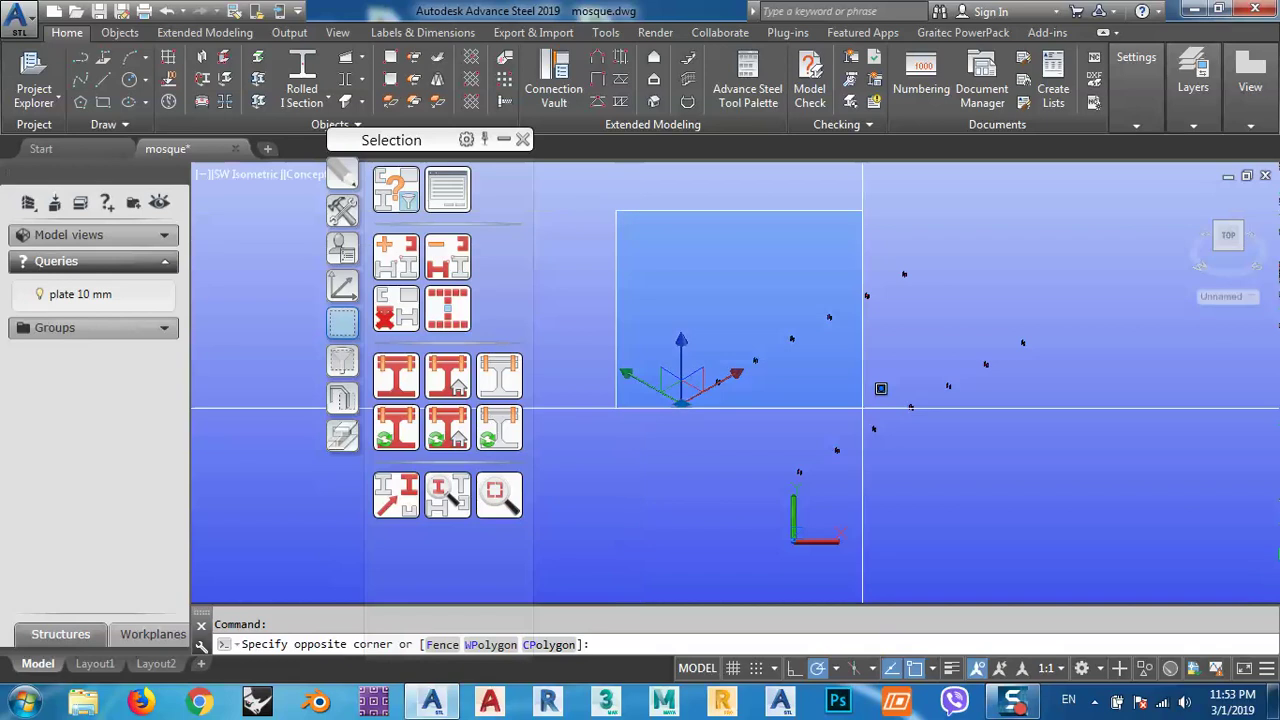
click(1101, 484)
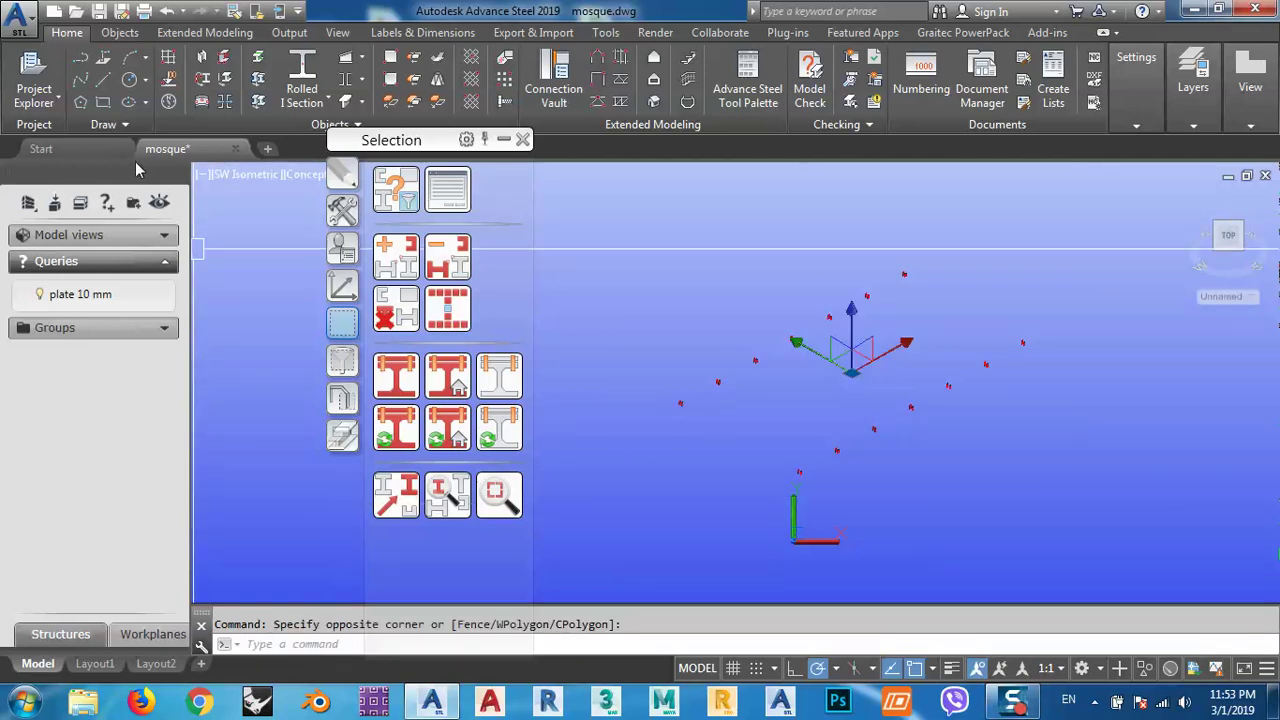
click(42, 104)
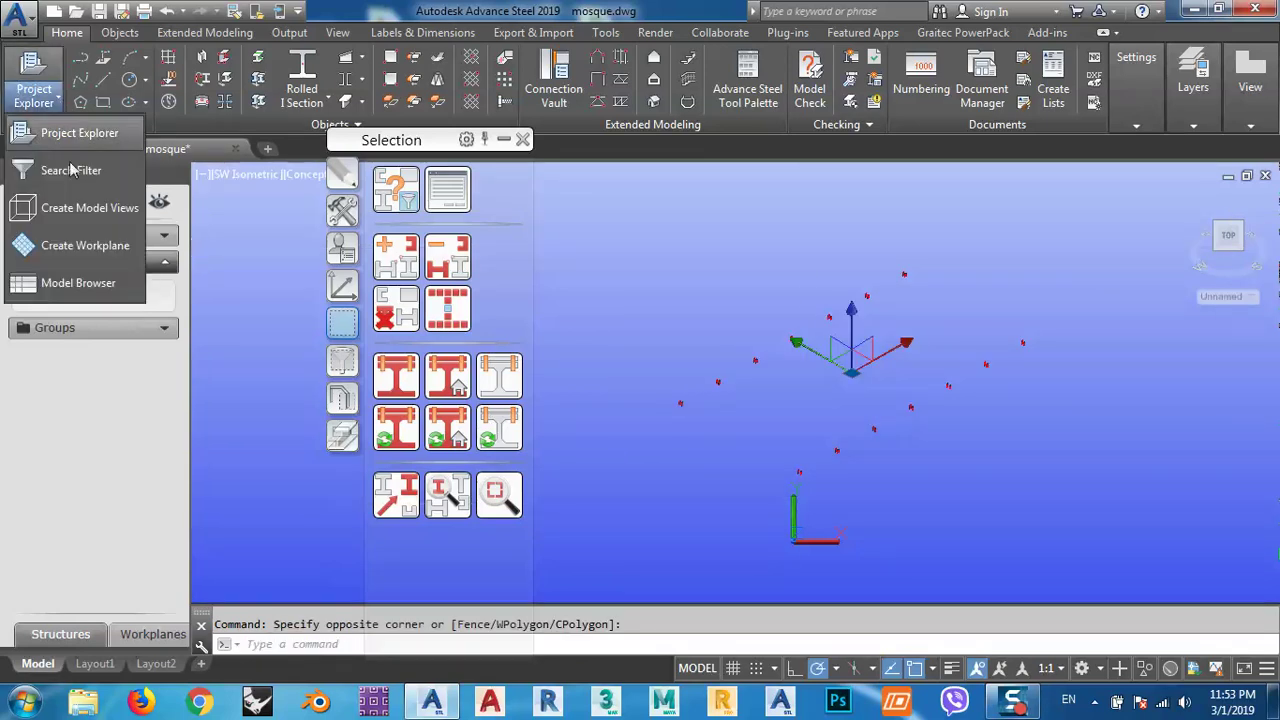
Open the Model browser with Edit properties enabled
click(72, 286)
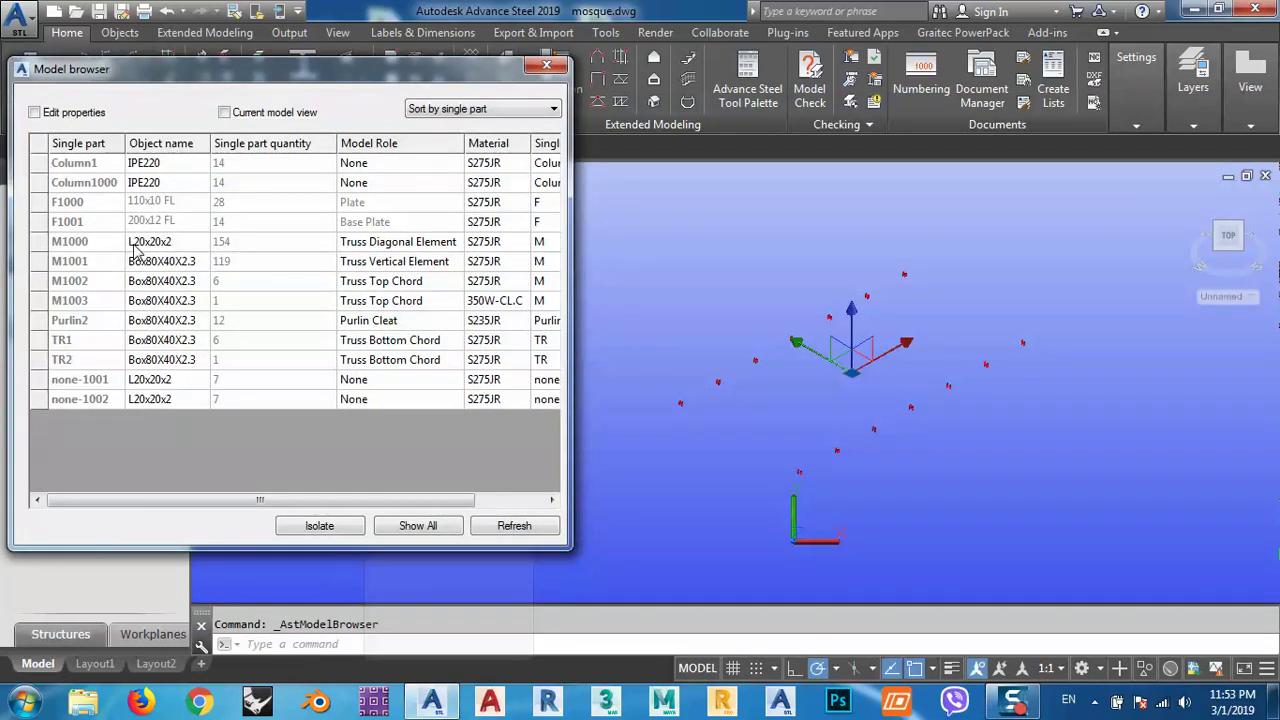
click(47, 114)
click(715, 490)
shift+middle_drag(687, 410, 677, 374)
scroll(677, 374, up, 5)
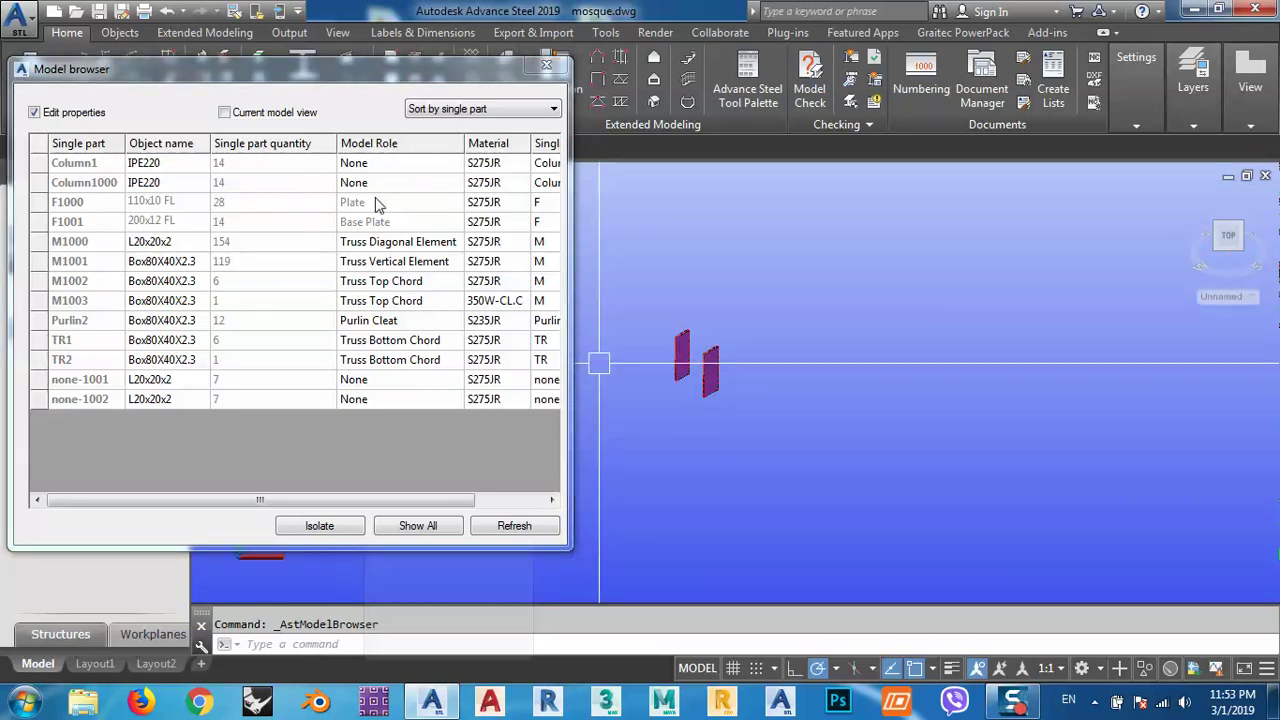
Sort the Model browser list by single part, with the F1000 row selected
click(400, 202)
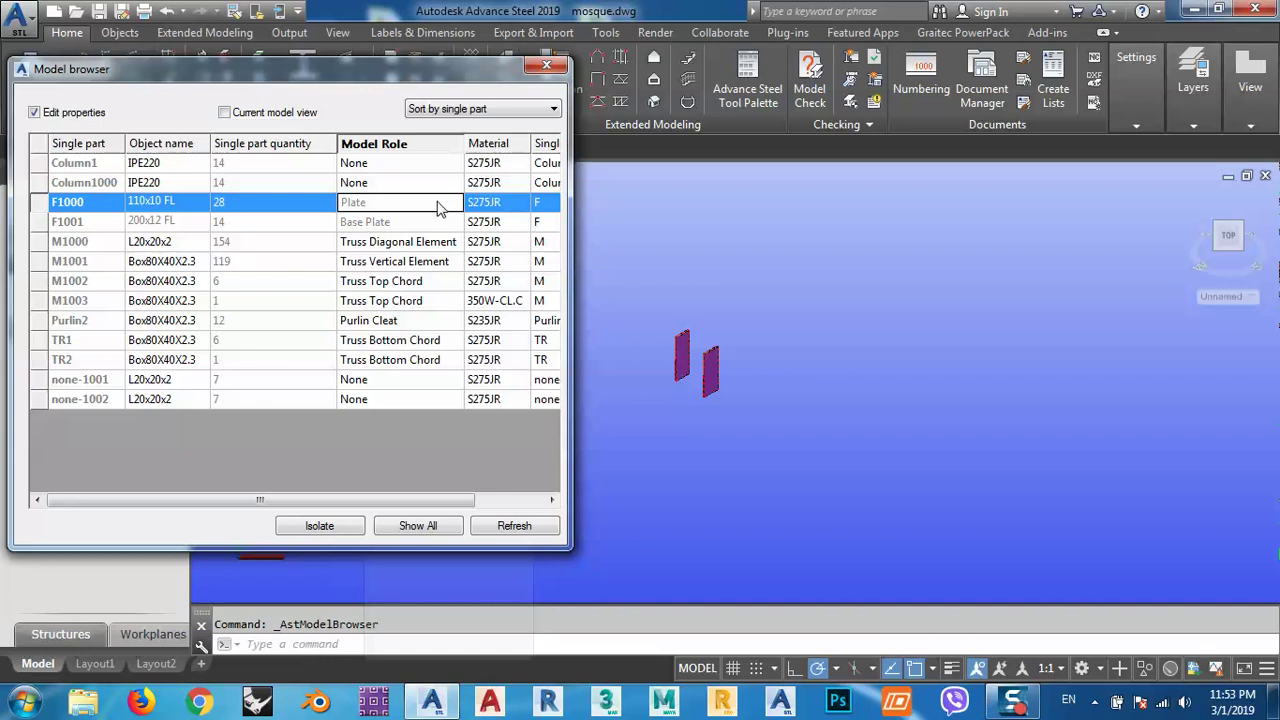
click(450, 108)
click(397, 178)
scroll(413, 338, up, 1)
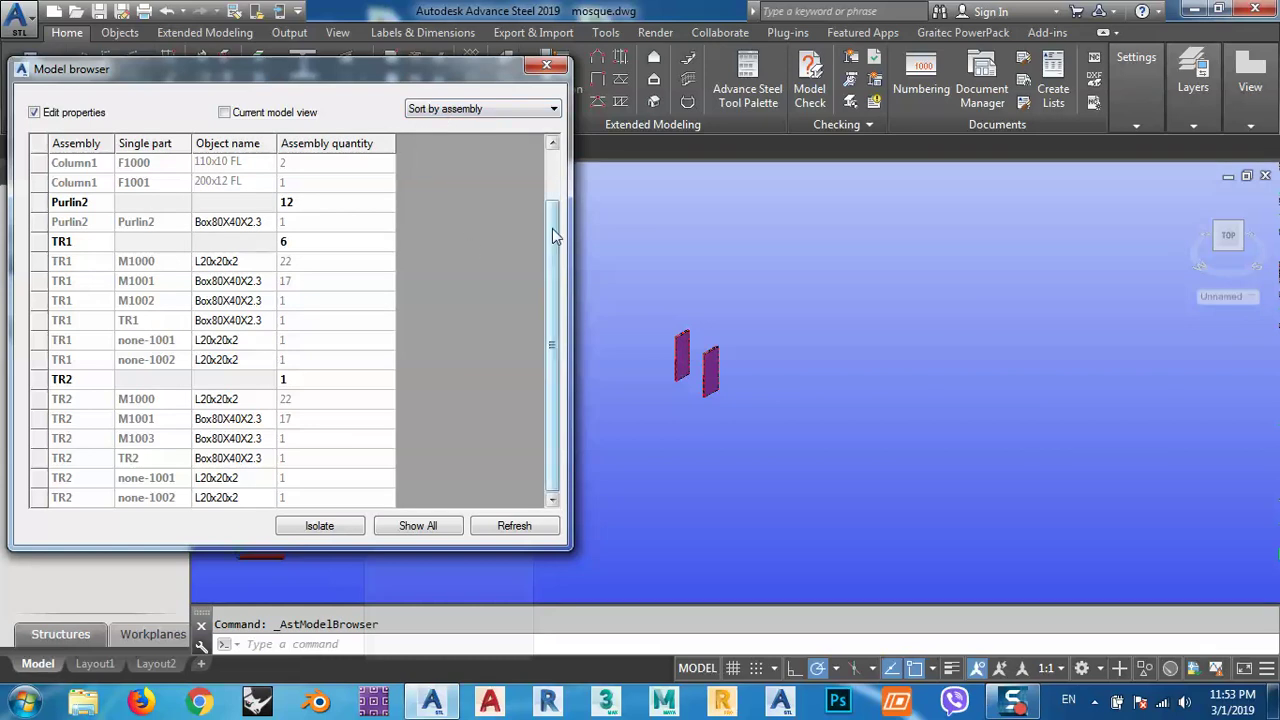
scroll(552, 228, up, 1)
click(500, 110)
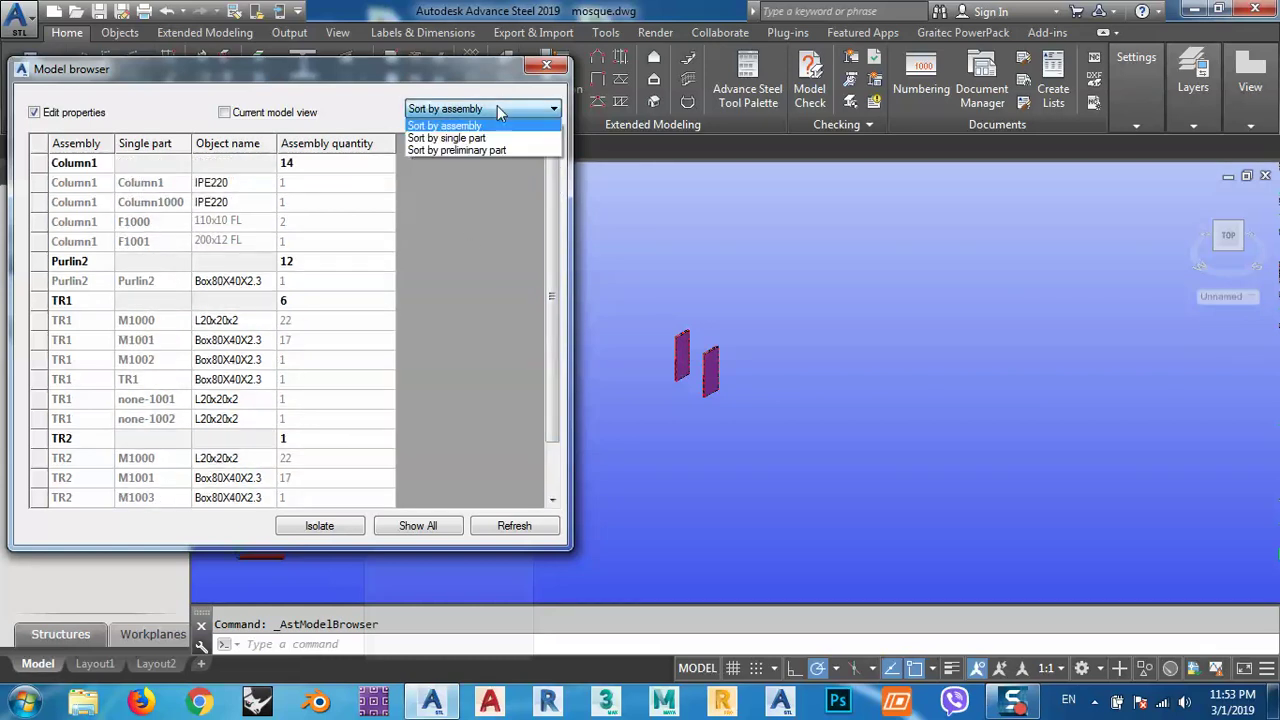
click(490, 134)
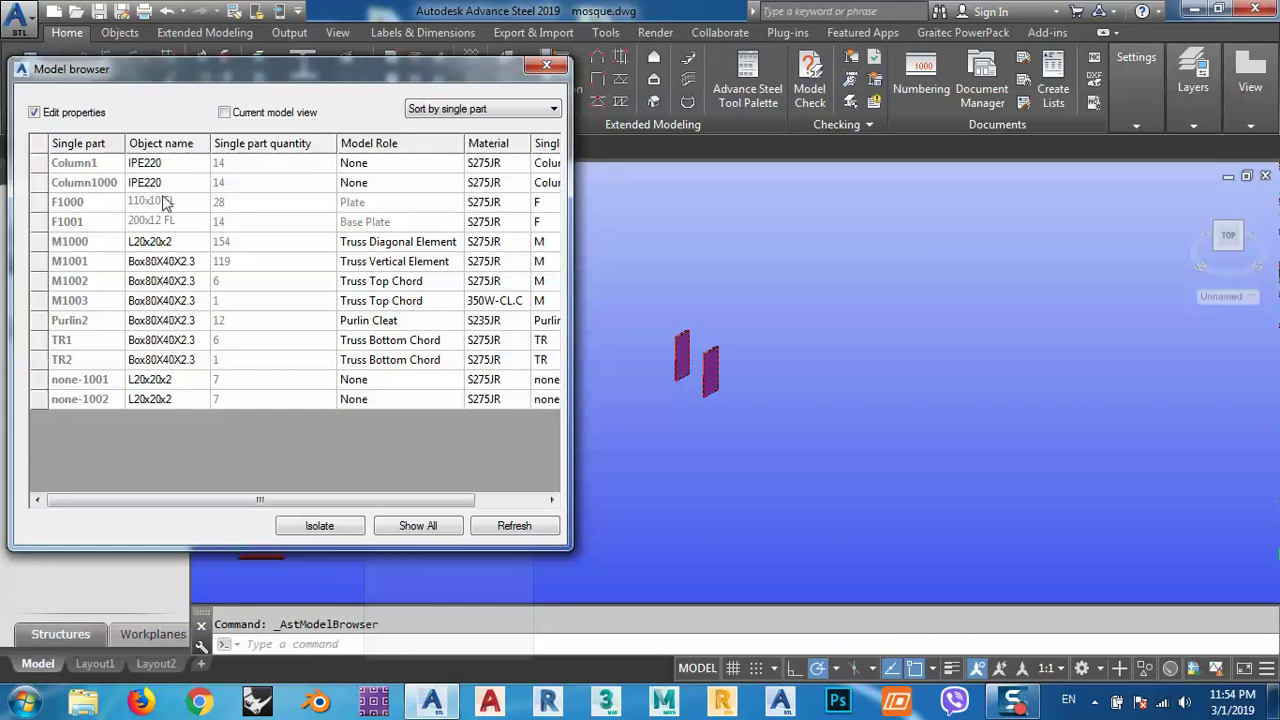
Limit the list to the current model view and edit F1000's Model Role cell
click(408, 206)
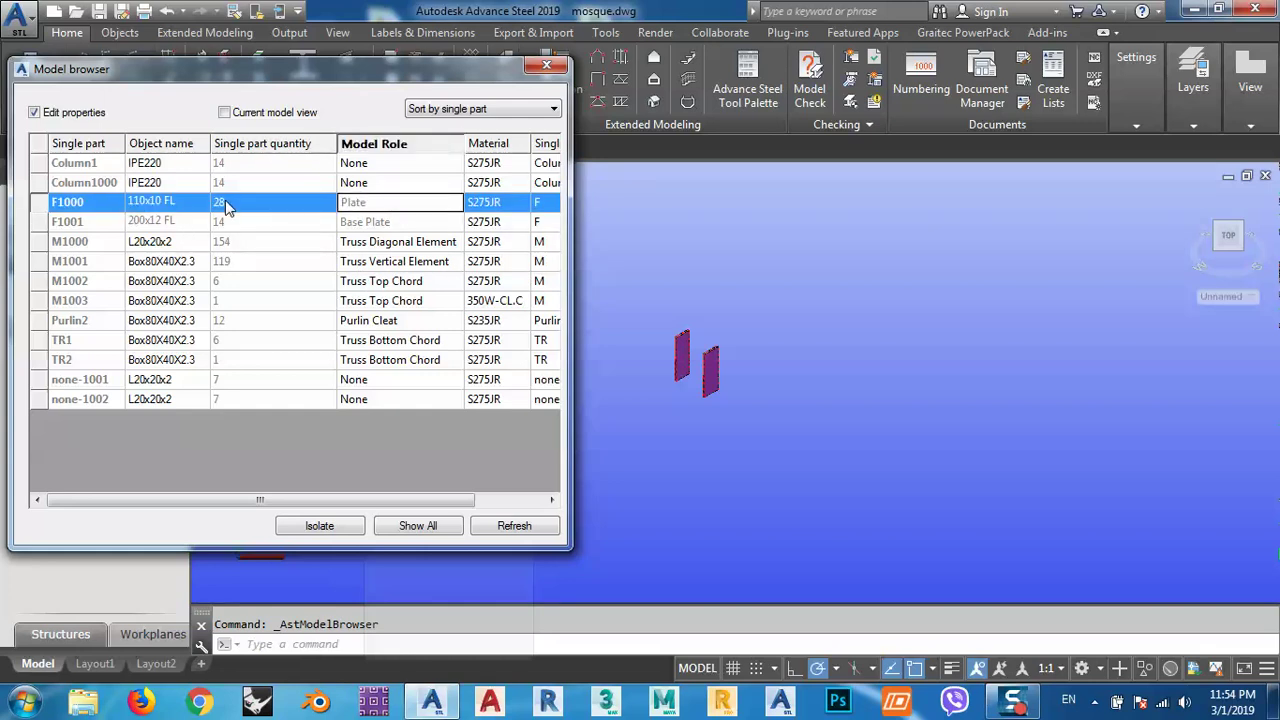
mouse_move(327, 498)
mouse_down()
mouse_move(399, 503)
mouse_move(342, 503)
mouse_up()
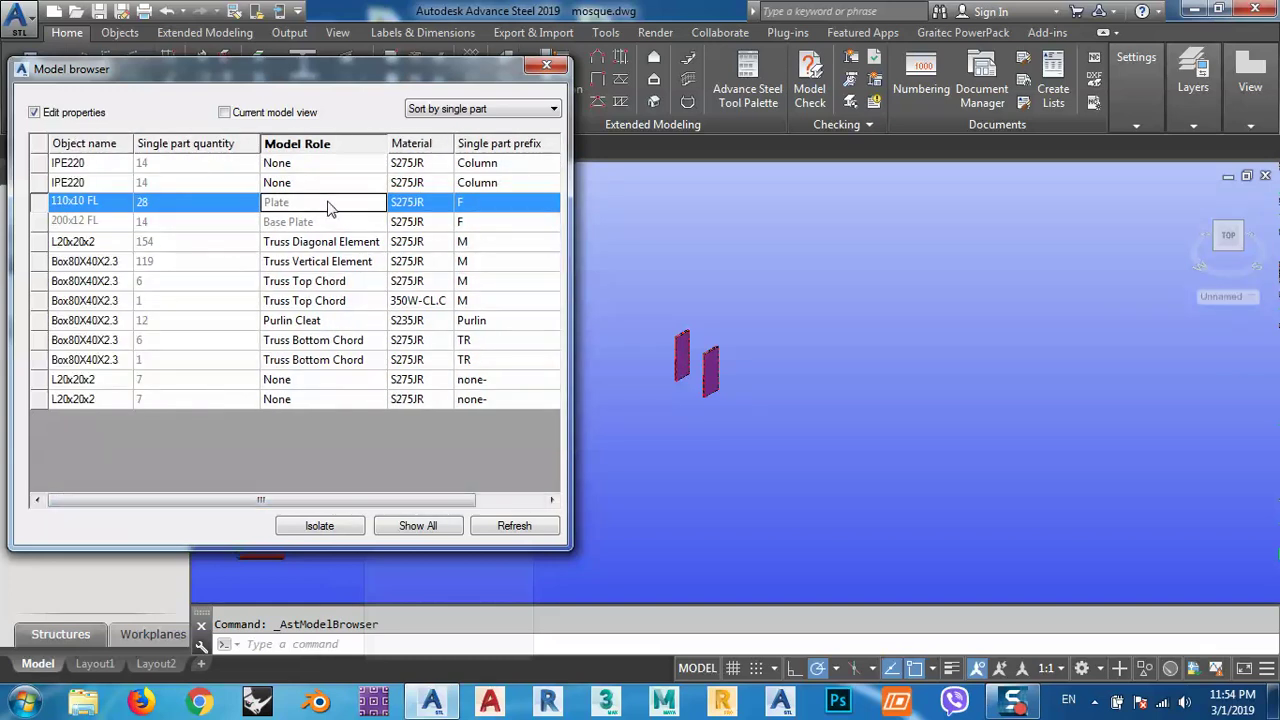
click(225, 113)
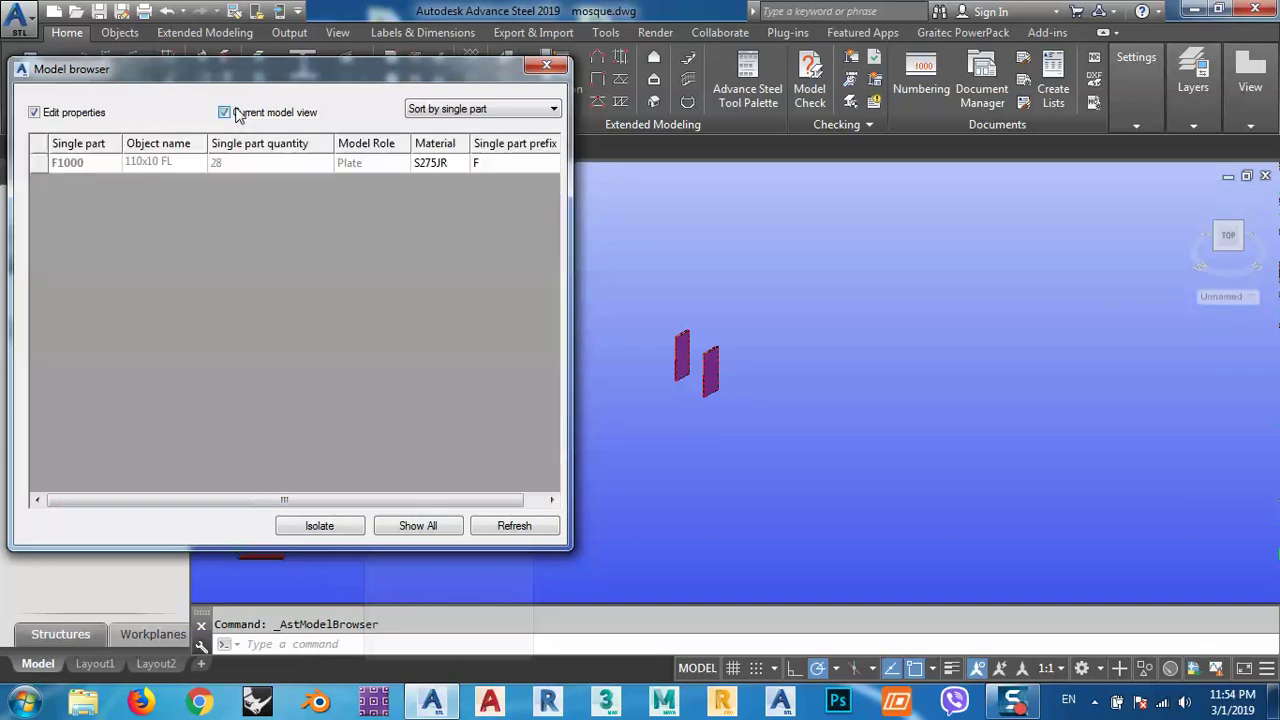
click(372, 164)
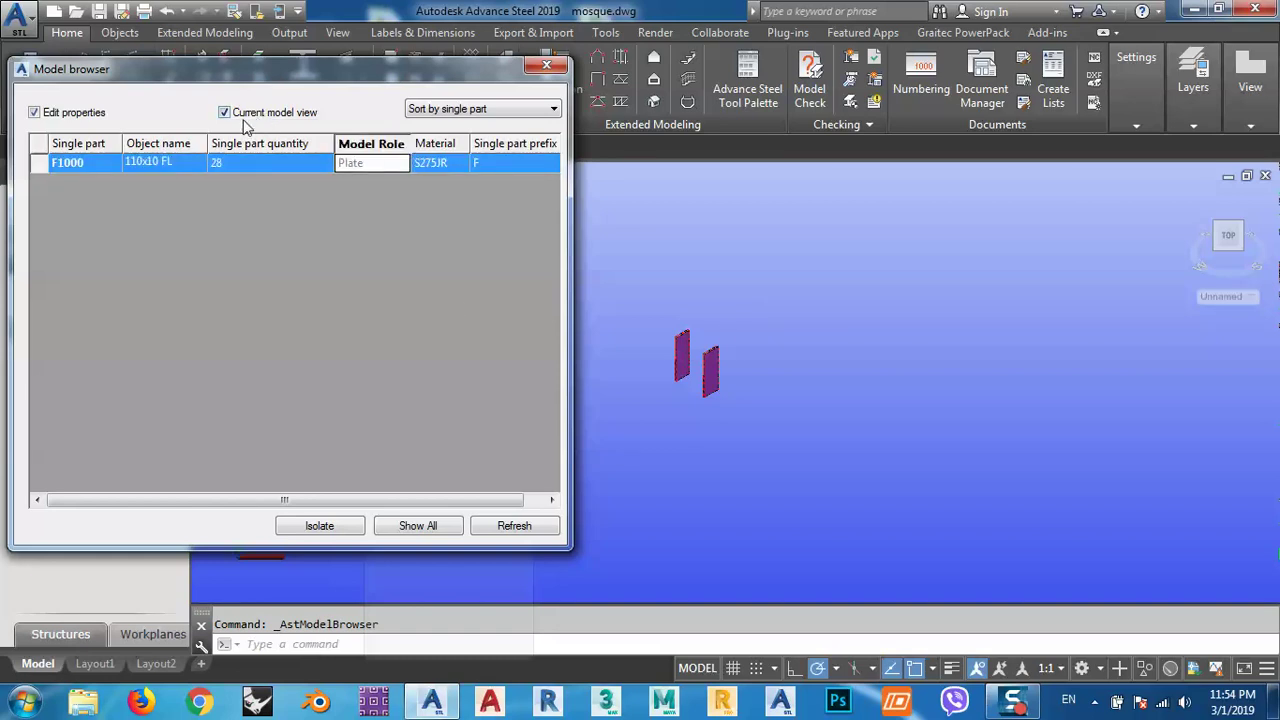
scroll(734, 349, down, 5)
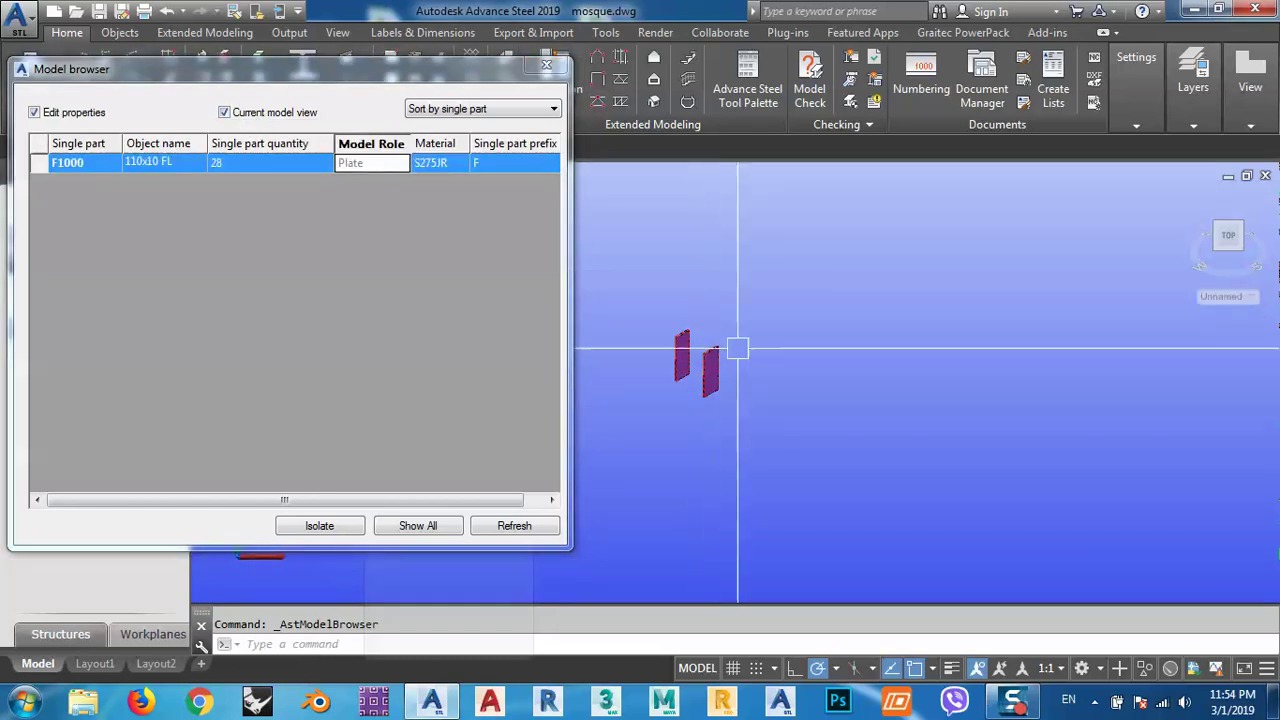
middle_drag(760, 357, 1089, 330)
key(Escape)
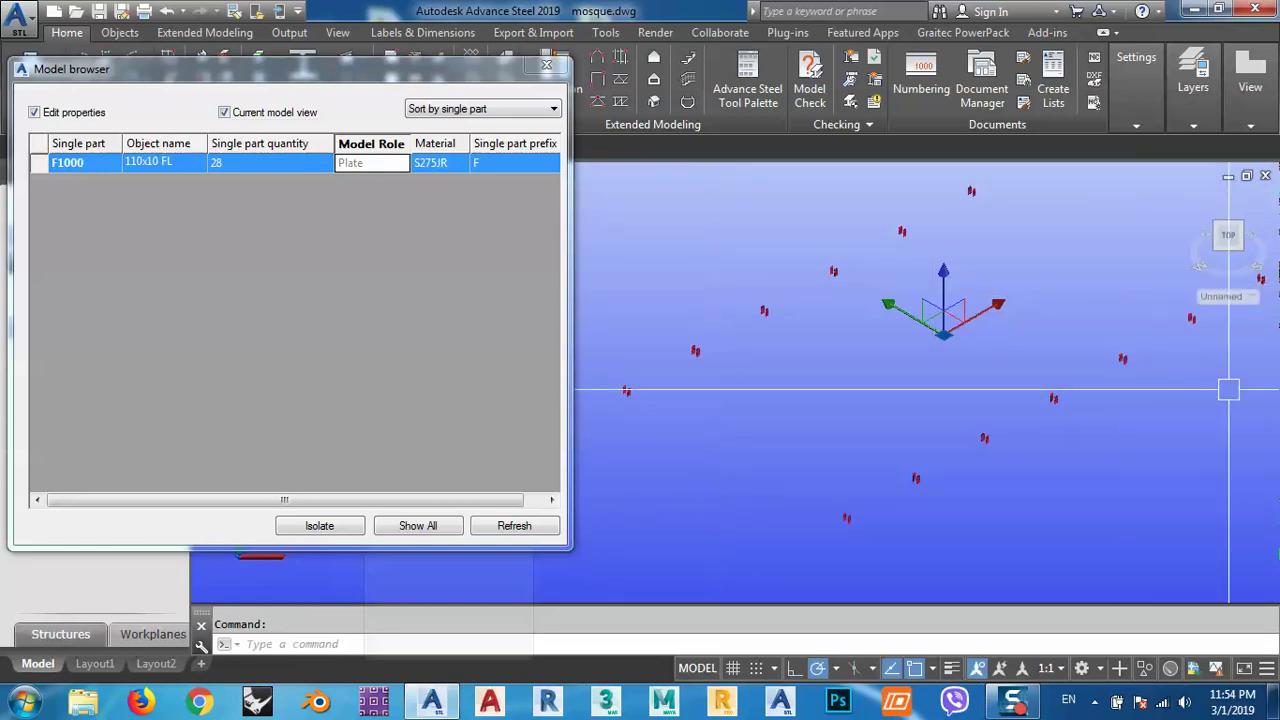
Close the Model browser and reframe the view on the two plates
click(540, 66)
scroll(608, 413, up, 5)
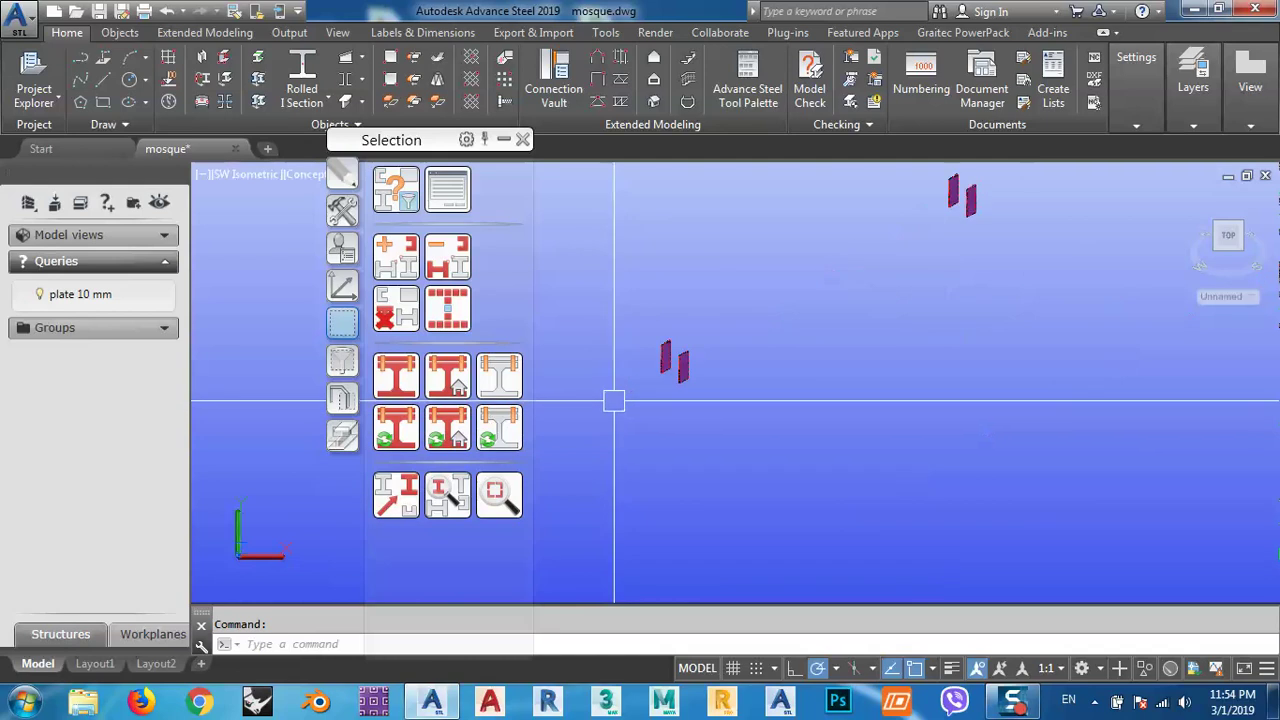
middle_drag(614, 400, 674, 414)
click(643, 351)
key(Escape)
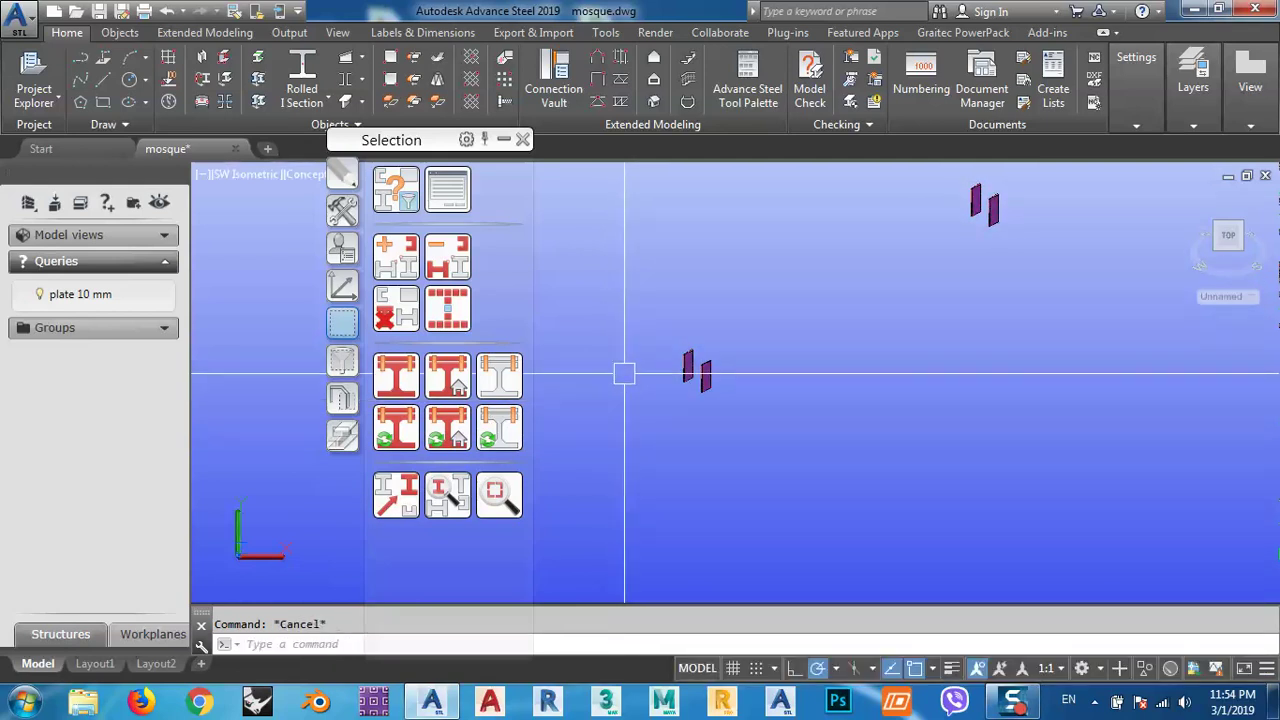
scroll(663, 355, up, 5)
scroll(737, 380, up, 2)
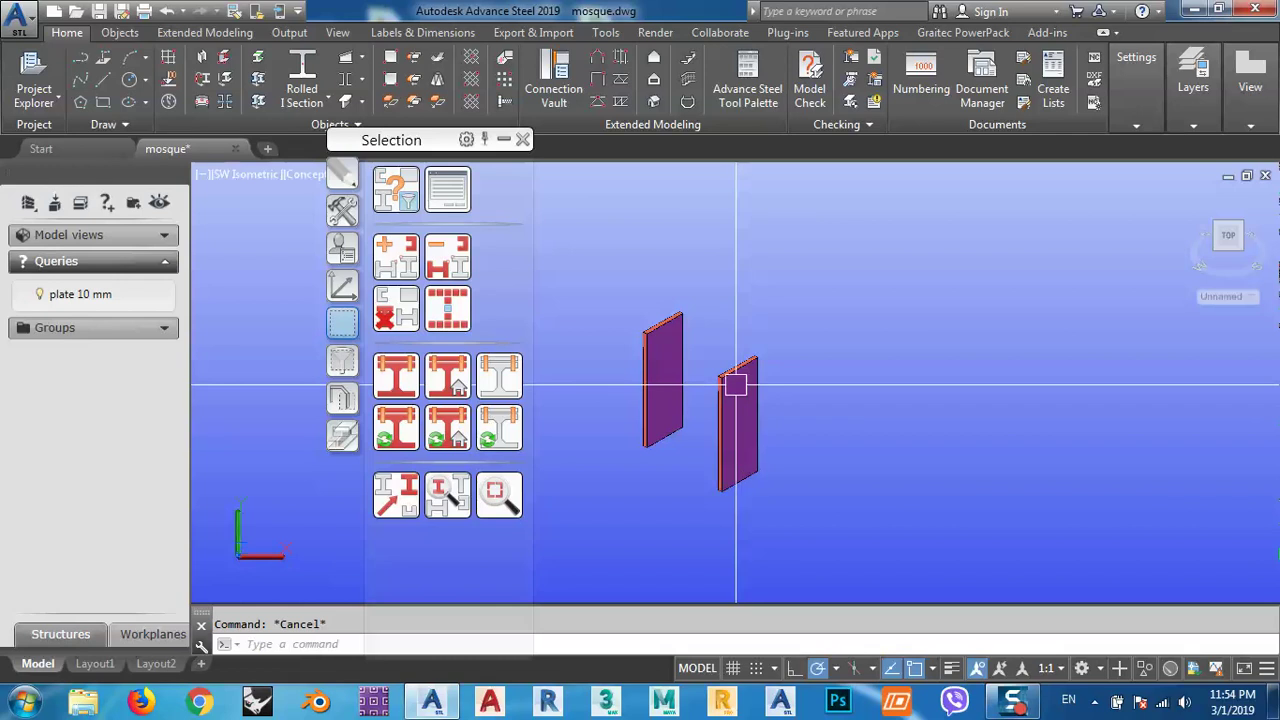
Cancel the accidental Move on the right-hand plate and open the Splice joint properties
click(737, 380)
right_click(741, 297)
click(740, 415)
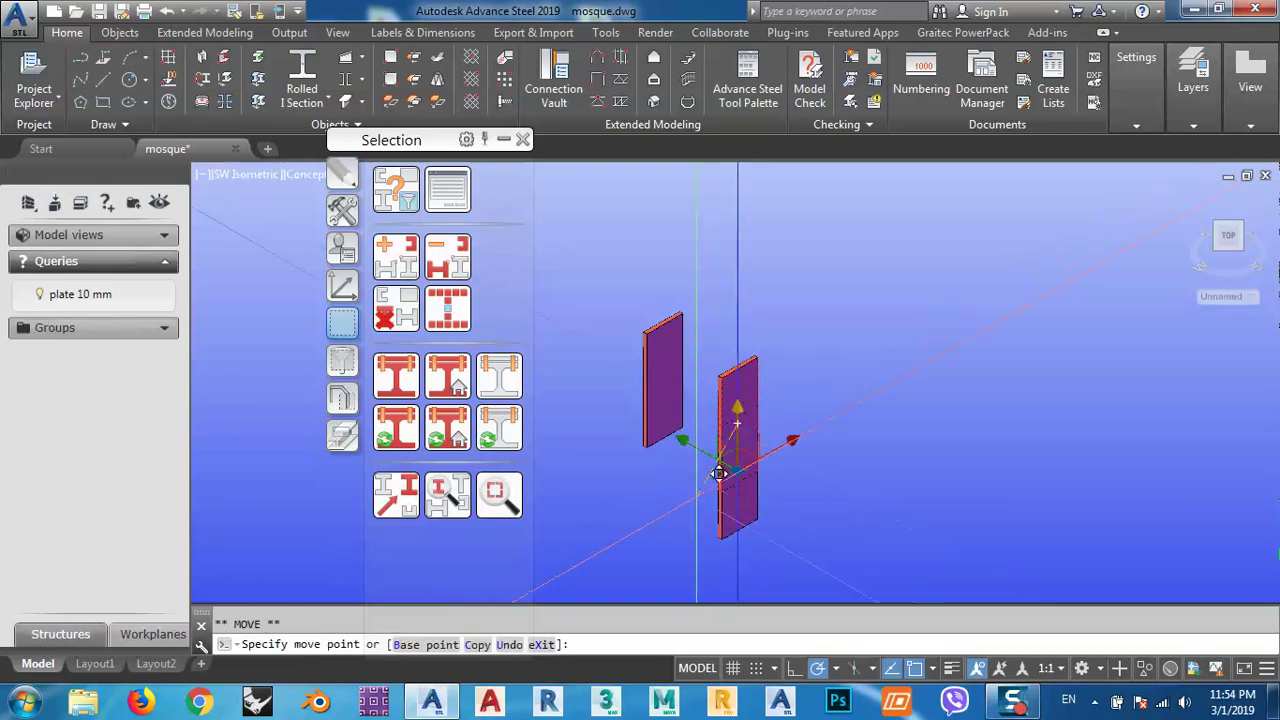
key(Escape)
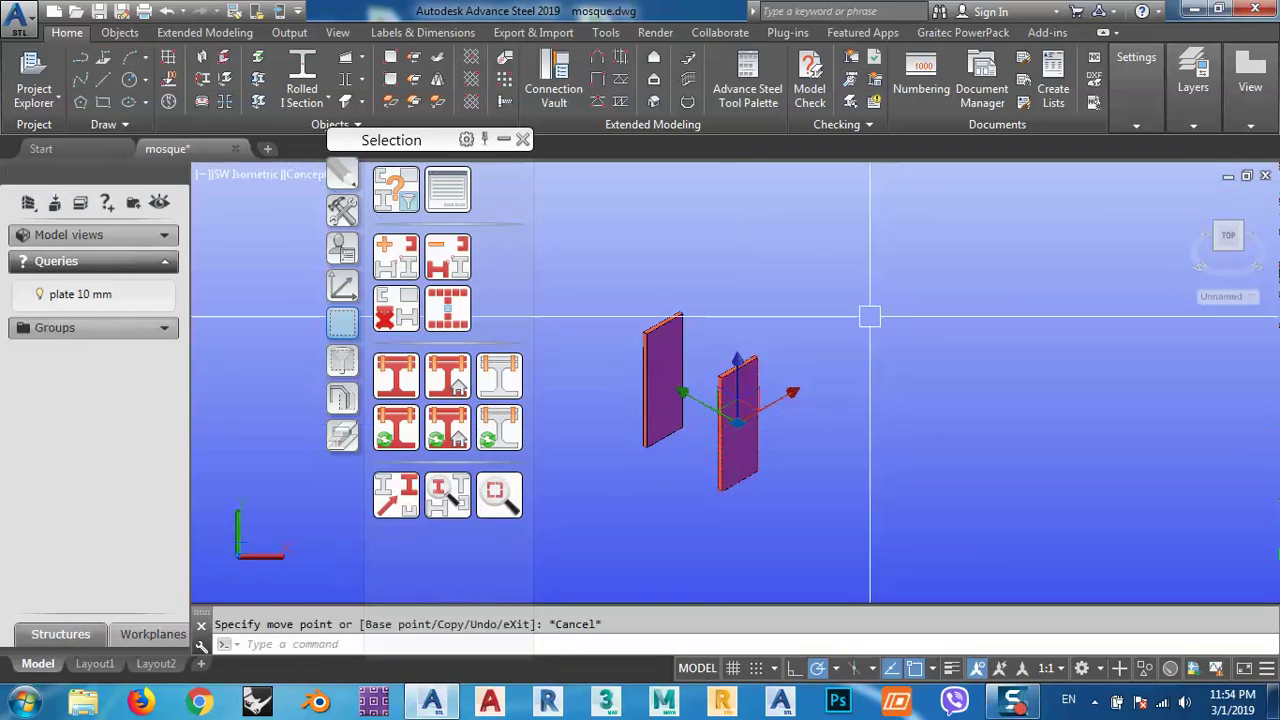
right_click(871, 388)
click(944, 316)
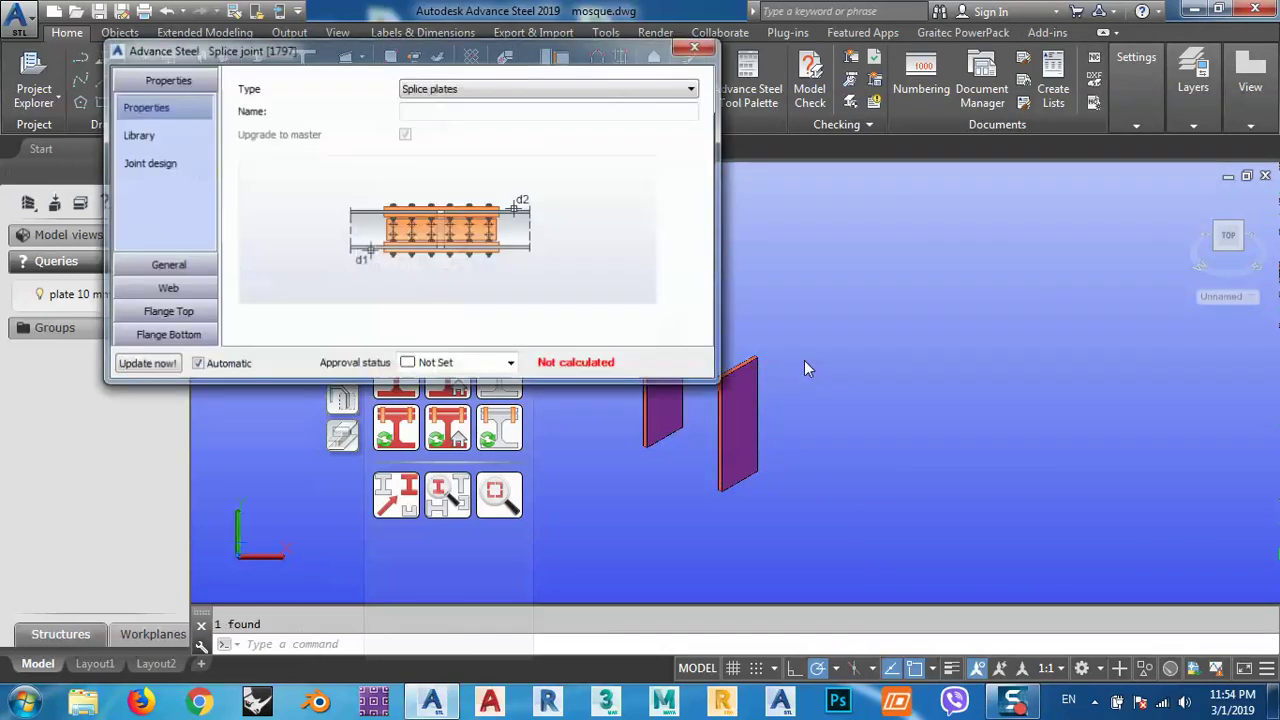
Review the splice's general settings and its web plate, reinforcement and bolt pages
click(168, 270)
click(171, 288)
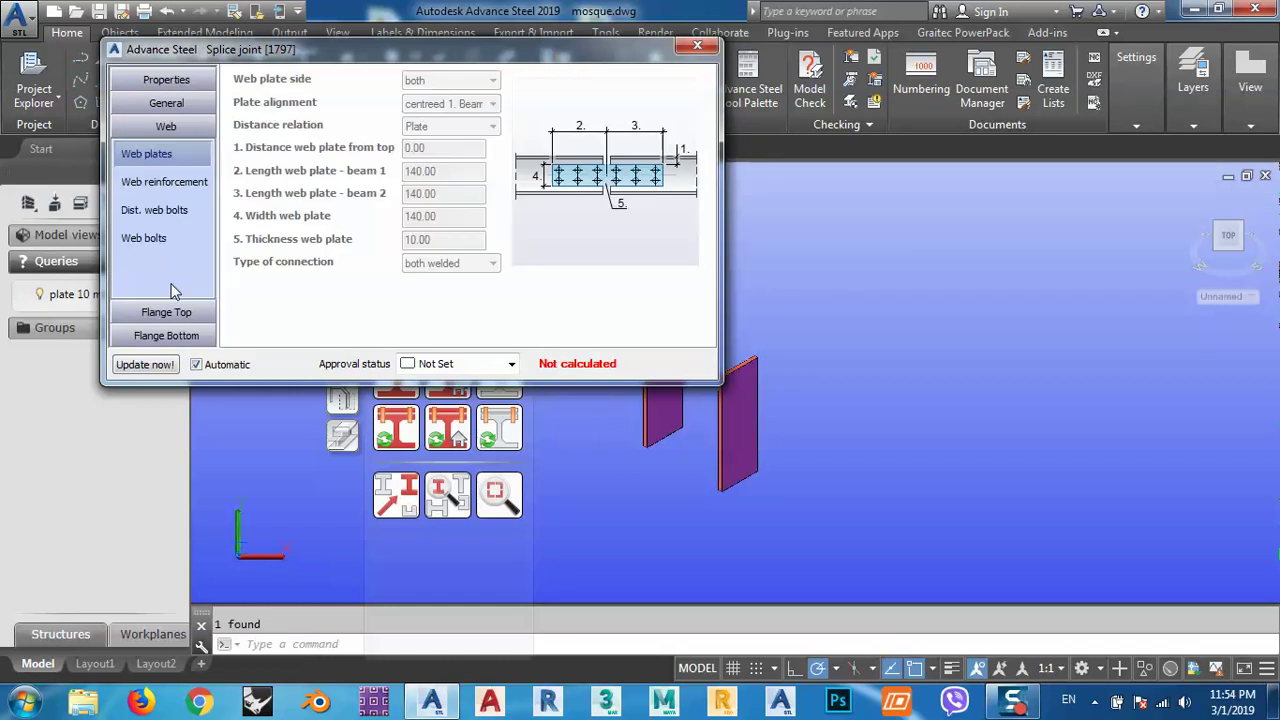
click(194, 184)
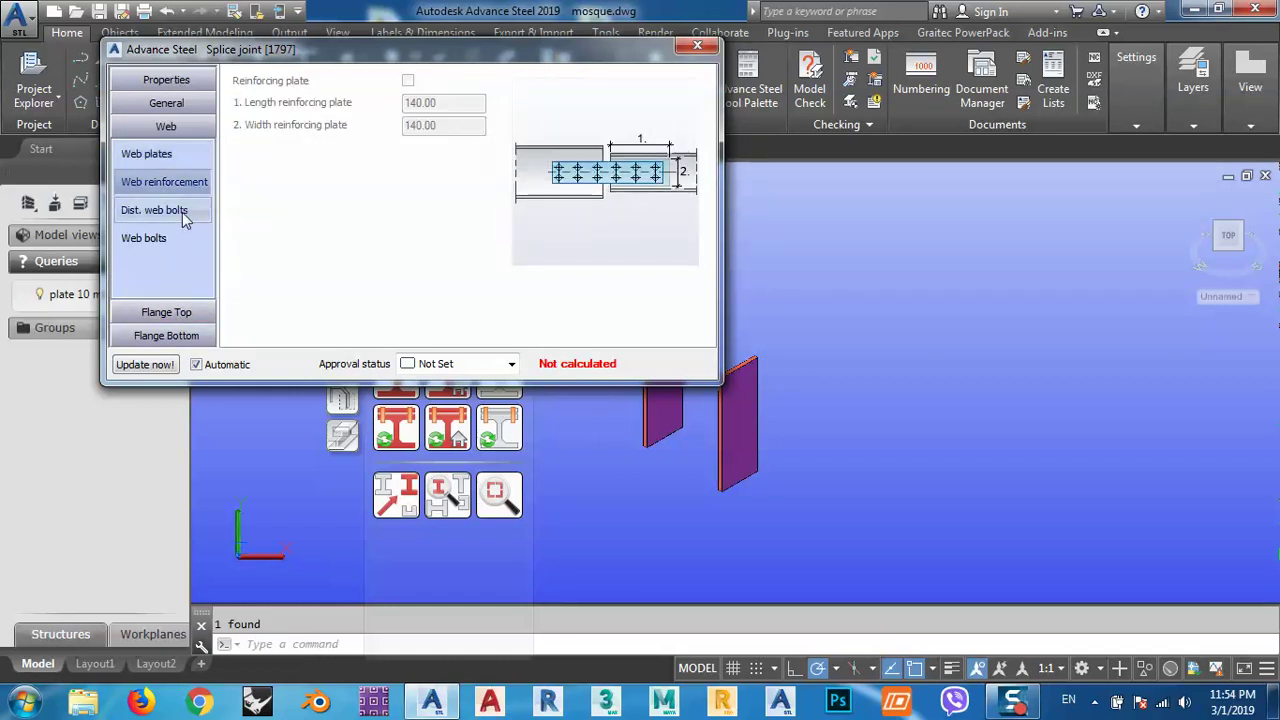
click(182, 214)
click(171, 241)
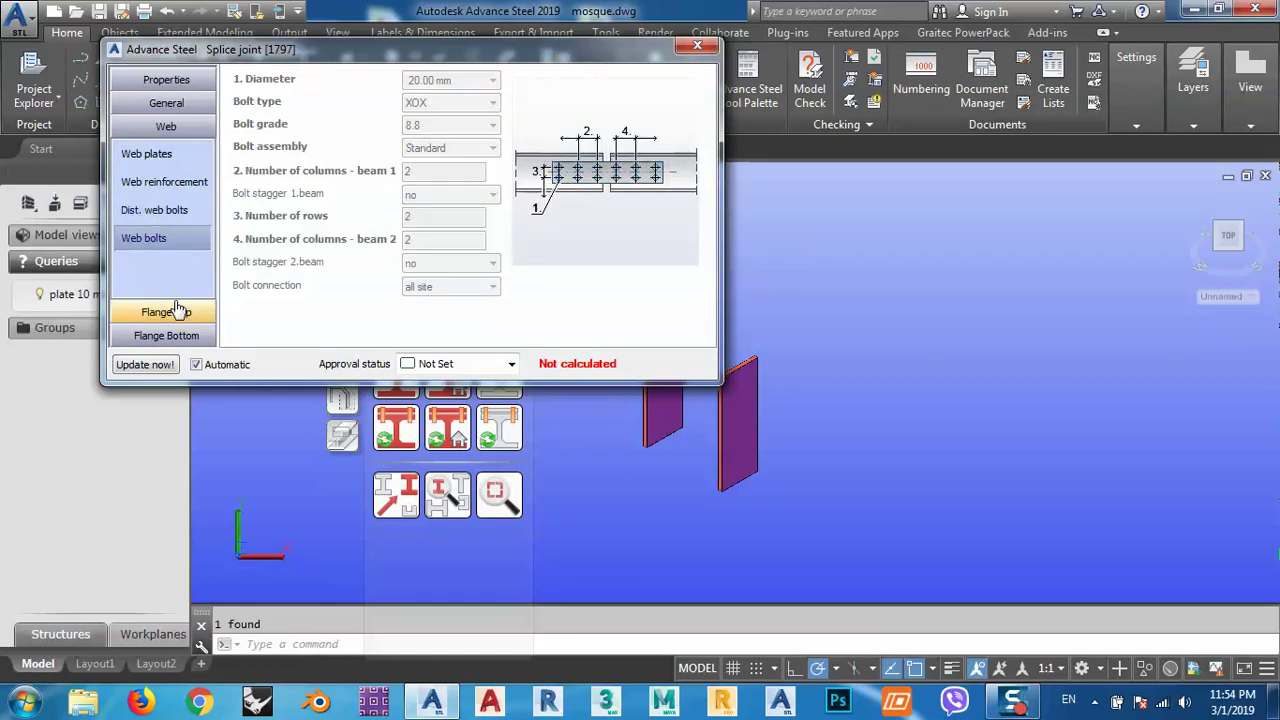
Review the top flange plate, bolt spacing, inner plate and bolt row pages
click(176, 310)
click(182, 206)
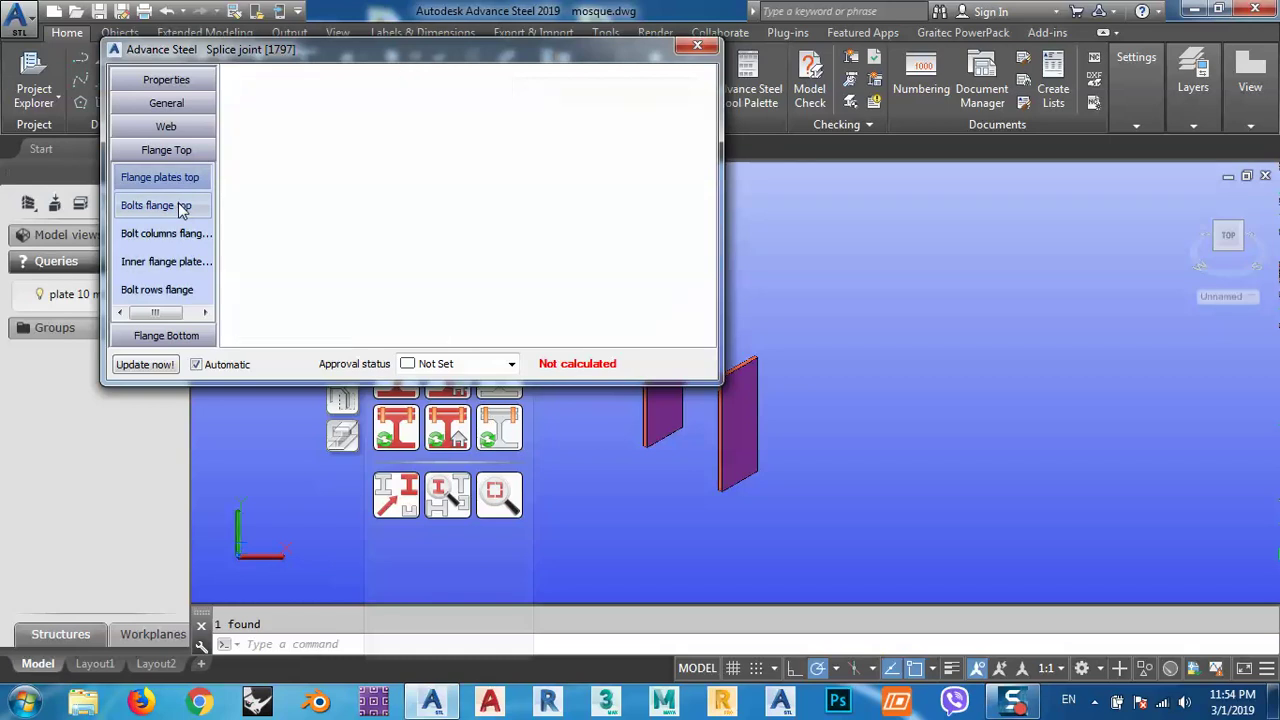
click(178, 234)
click(179, 261)
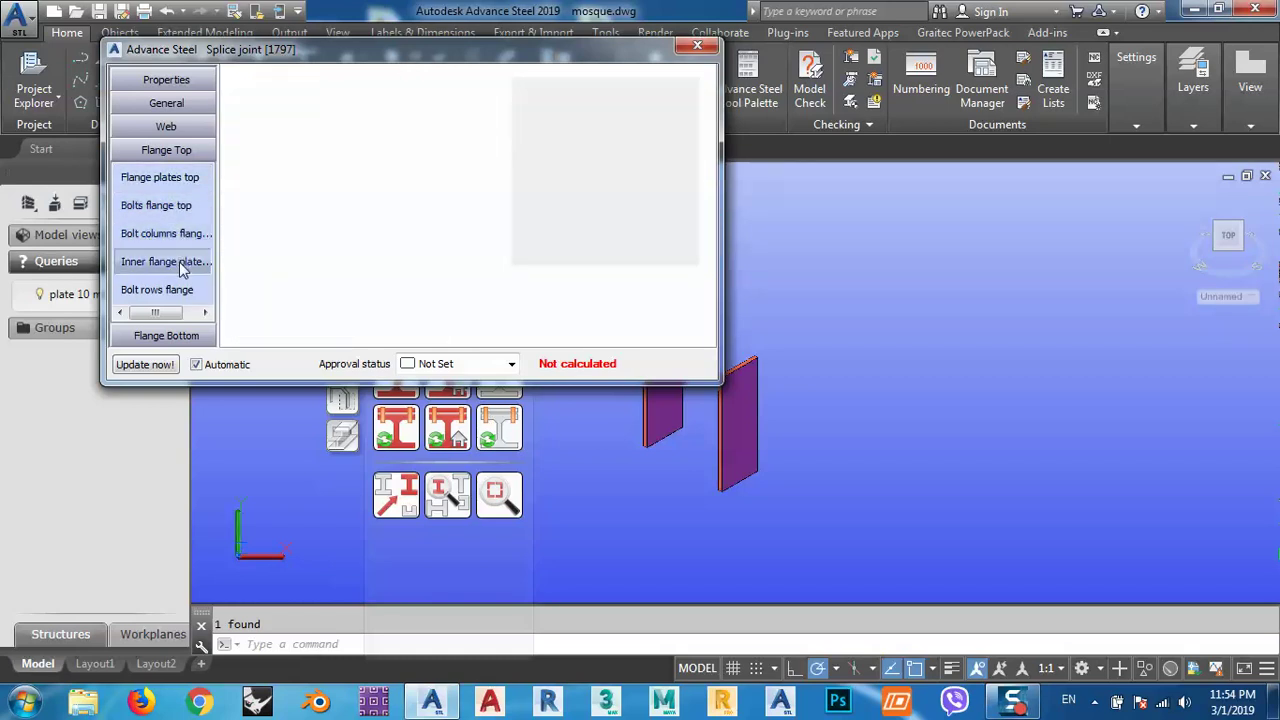
click(176, 290)
Review the bottom flange plate, bolt and inner plate pages, then return to the library
click(172, 334)
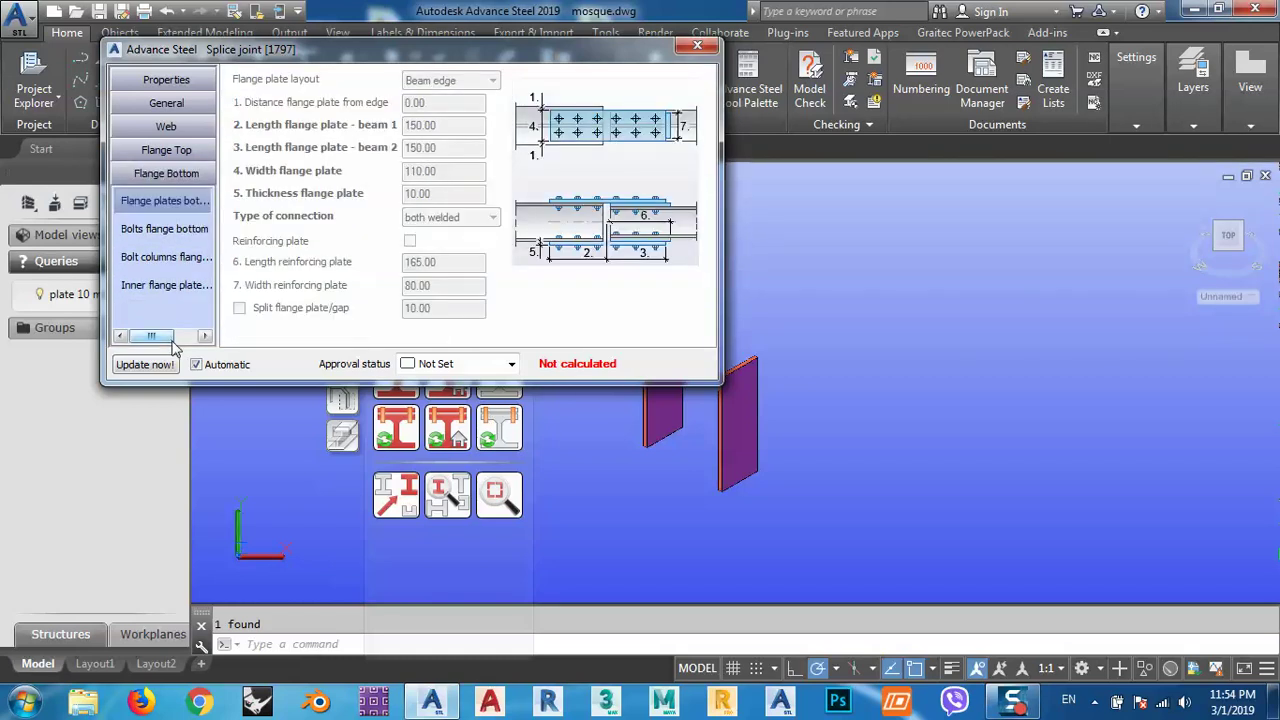
click(181, 232)
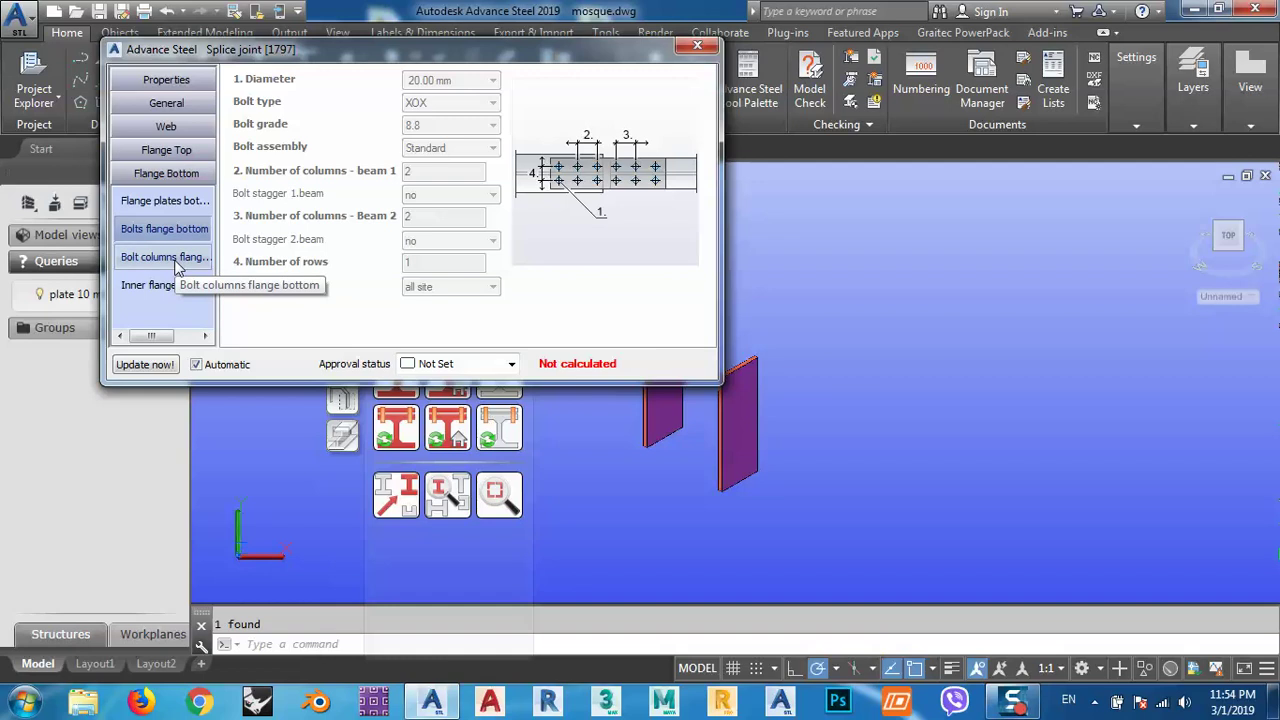
click(177, 260)
click(175, 287)
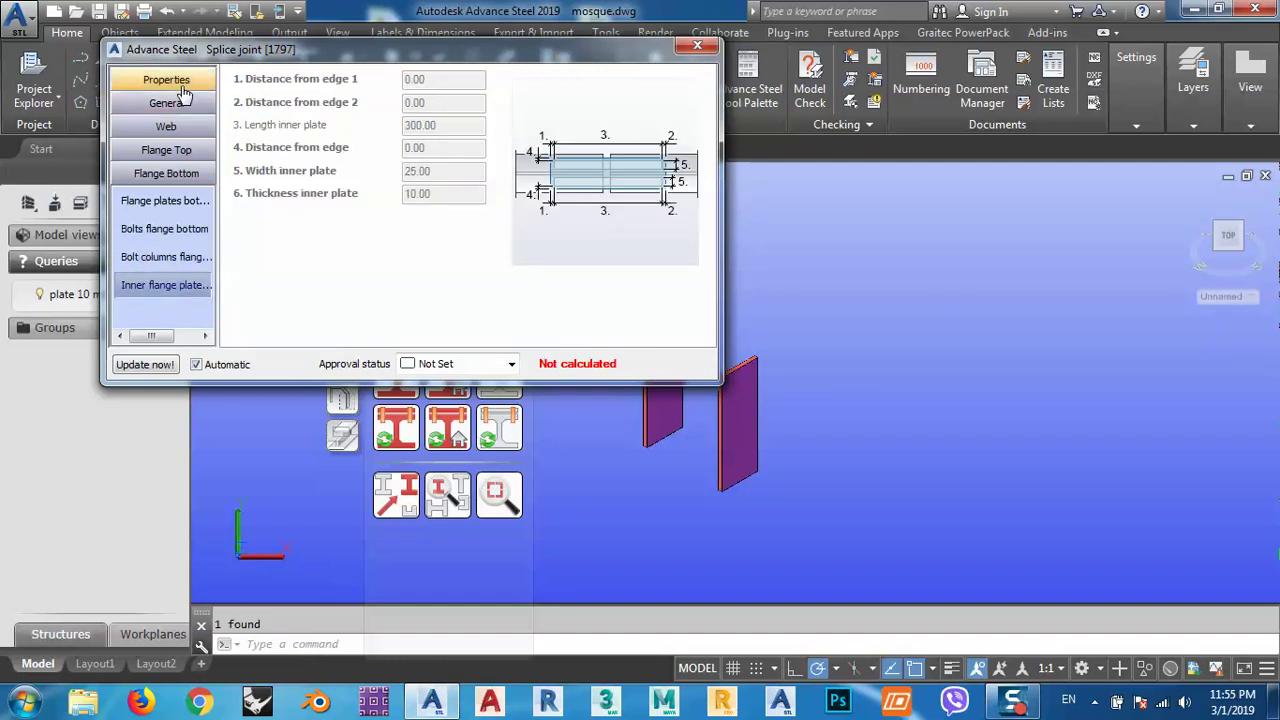
click(182, 85)
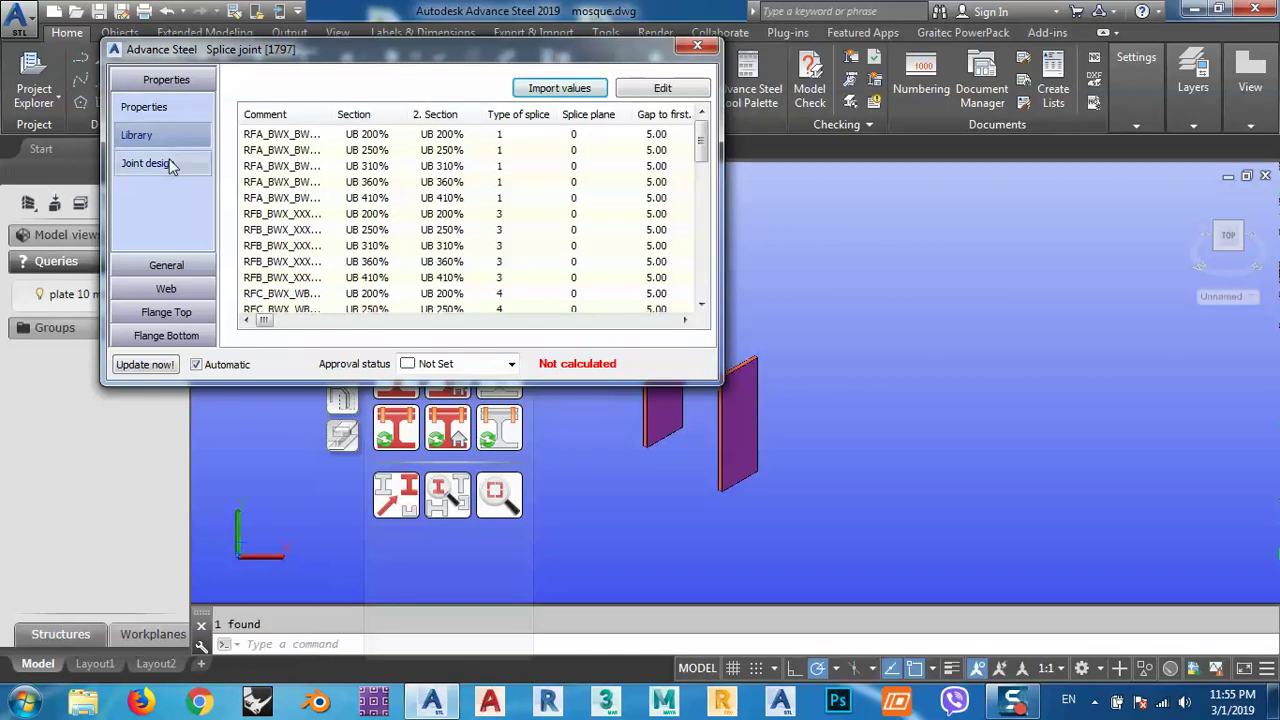
Check one plate's shape, positioning and naming: 110 × 300 mm, 10 mm S275JR
click(699, 44)
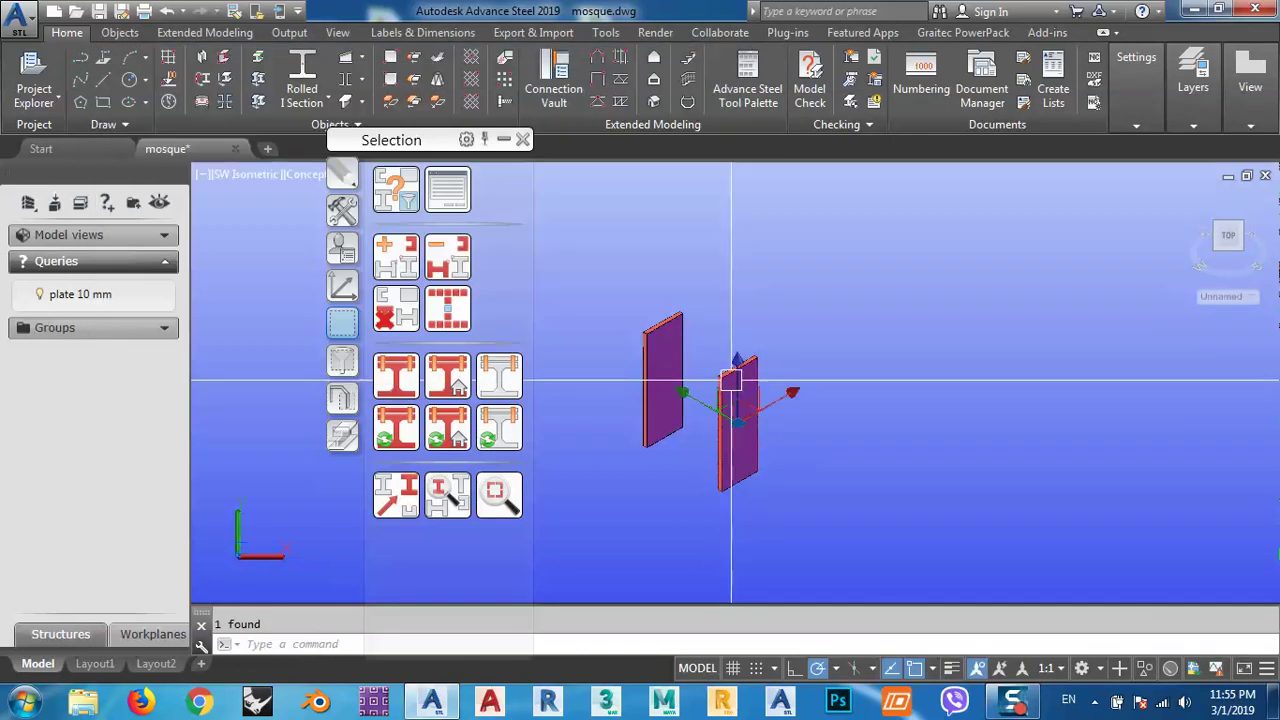
double_click(731, 381)
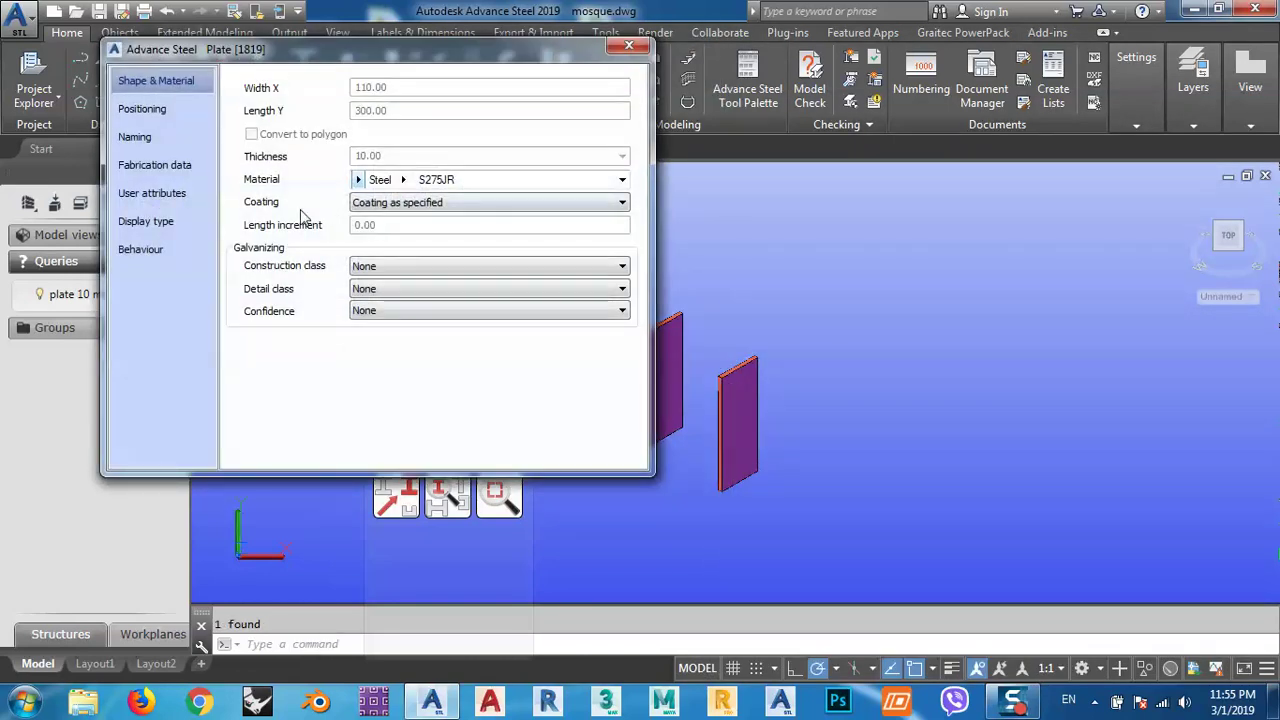
click(141, 110)
click(144, 87)
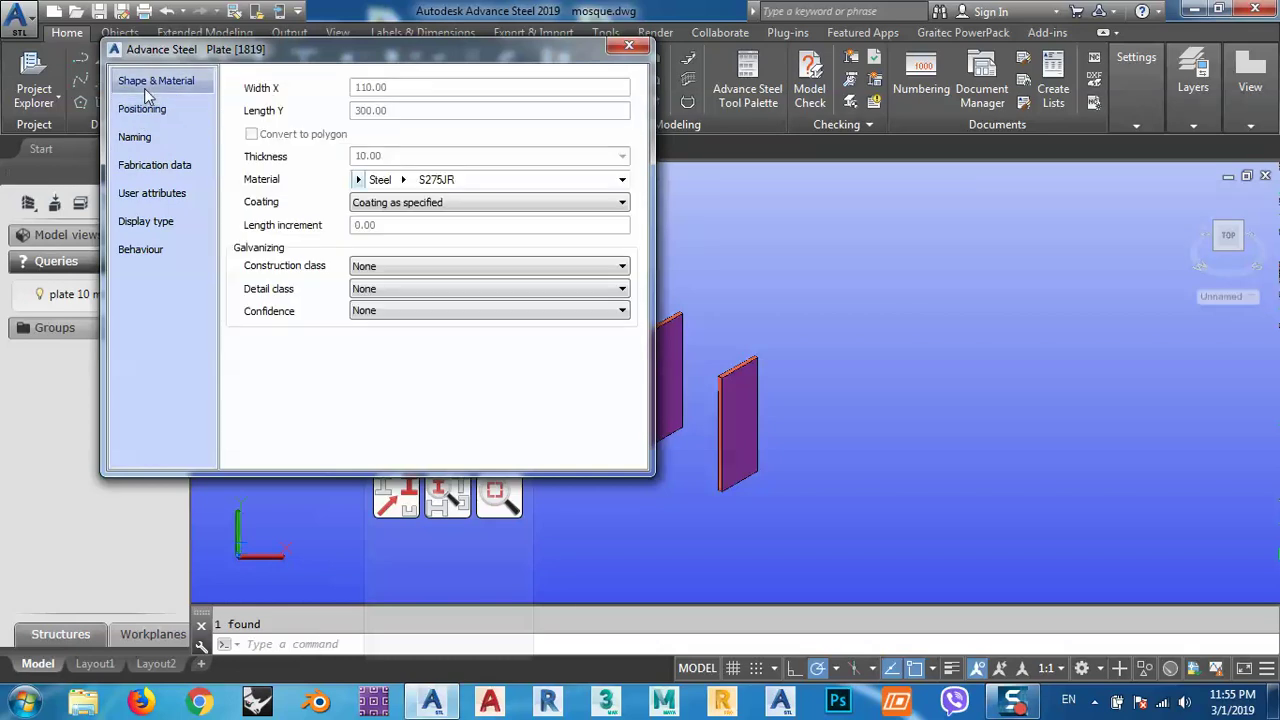
click(176, 109)
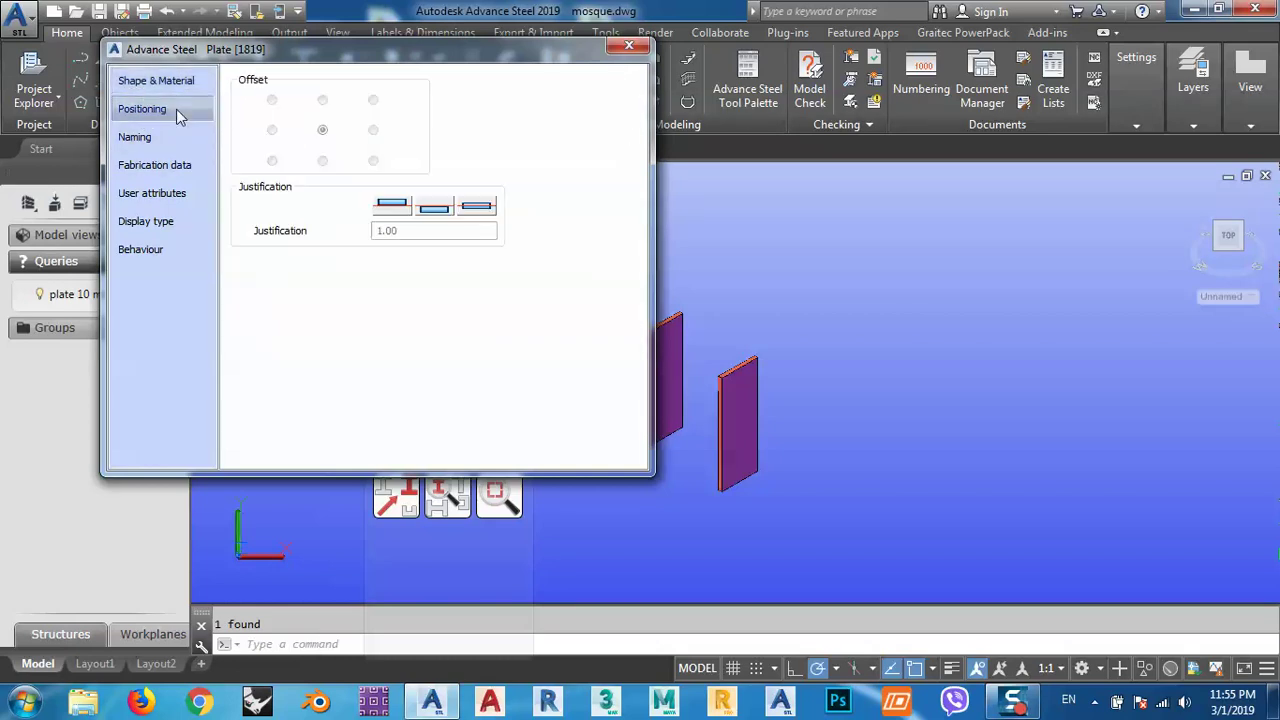
click(150, 136)
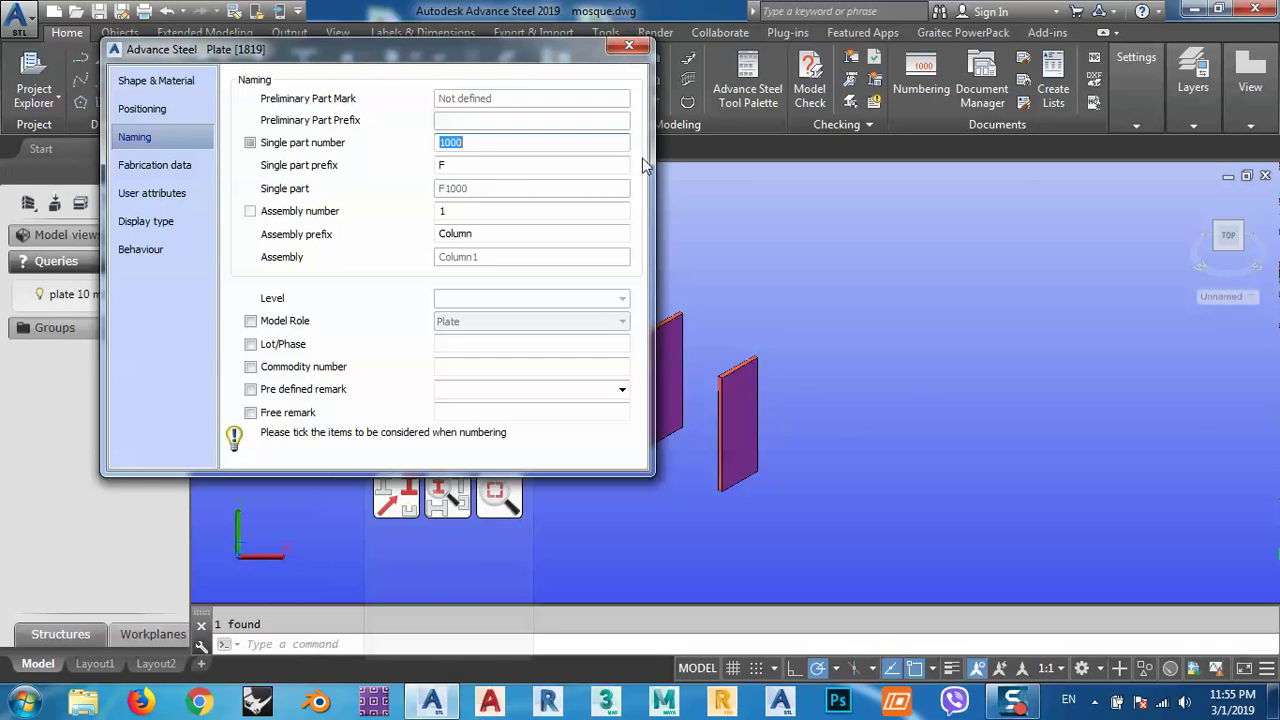
click(626, 49)
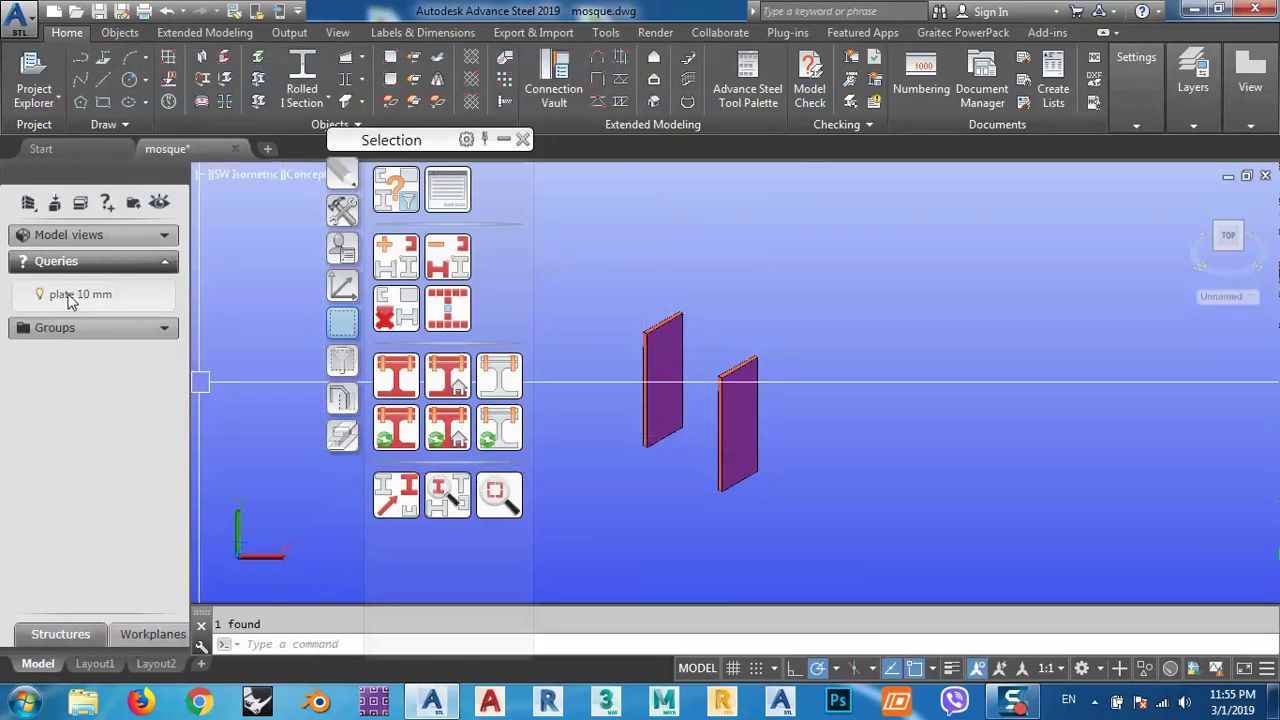
End the plate 10 mm isolation and delete the wireframe box around the column
click(40, 297)
click(894, 357)
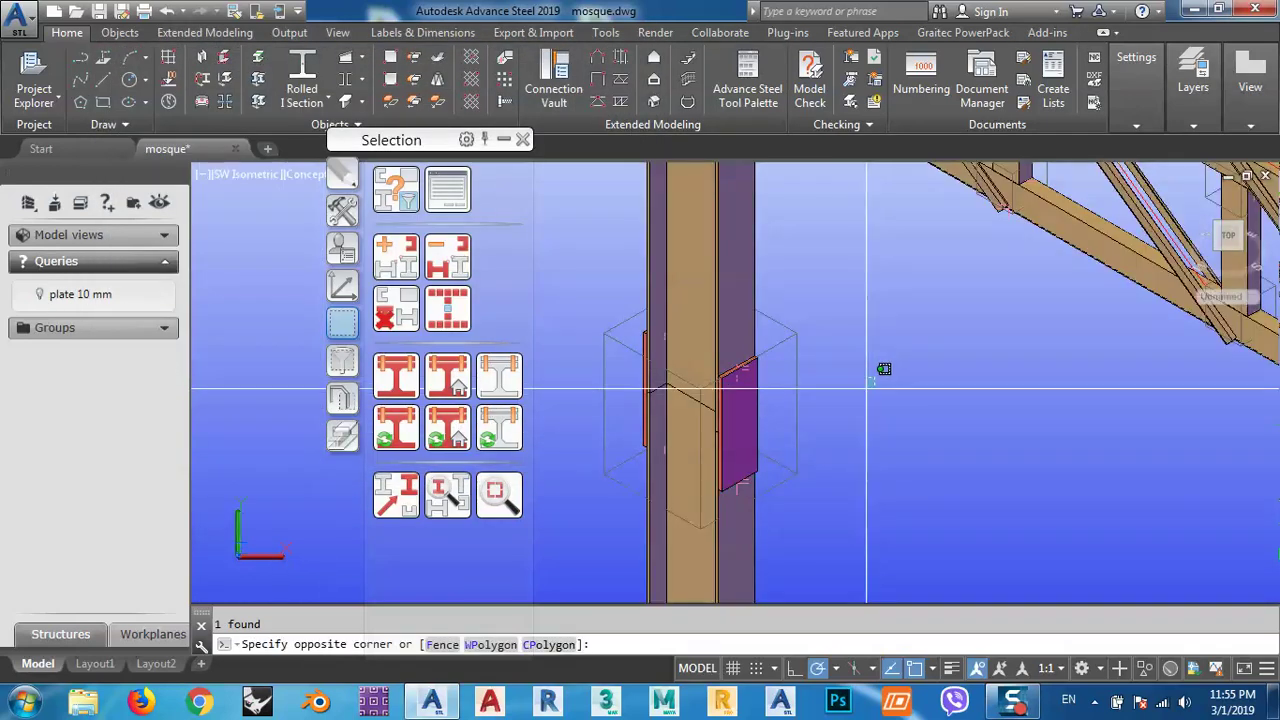
key(Escape)
click(798, 334)
key(Delete)
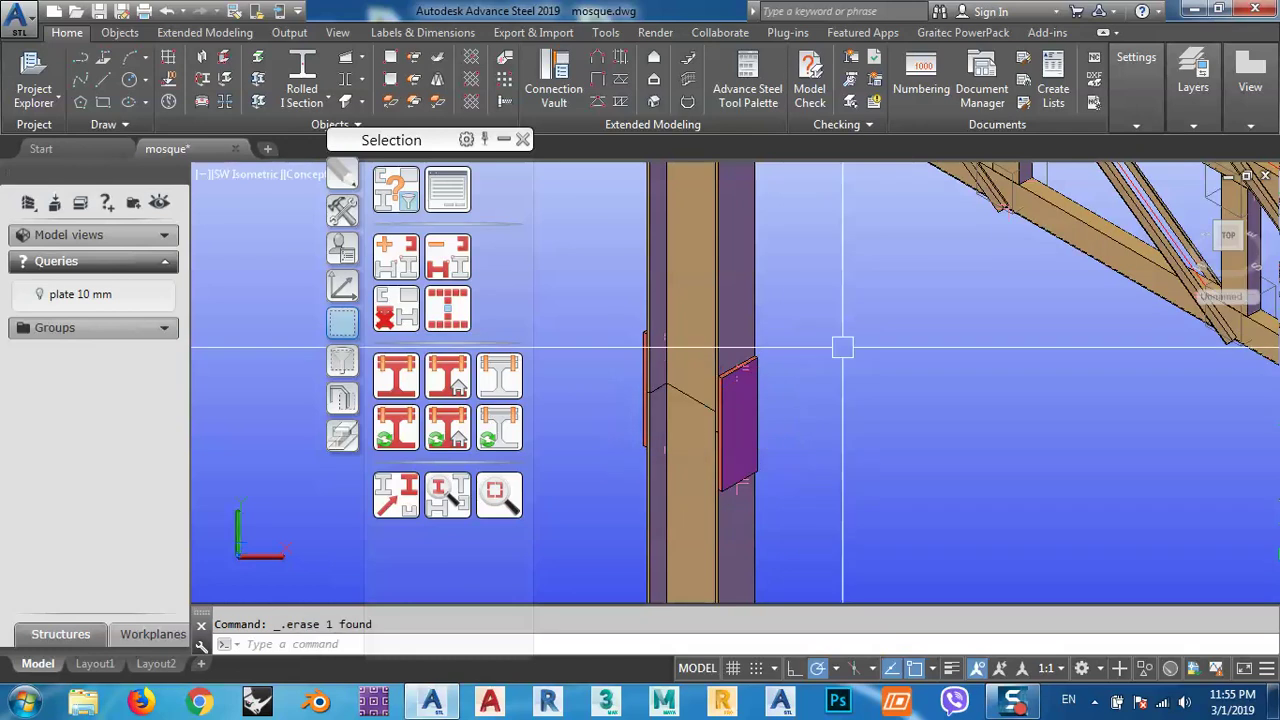
scroll(762, 370, up, 3)
Inspect a splice plate's Naming fields in its properties
double_click(750, 343)
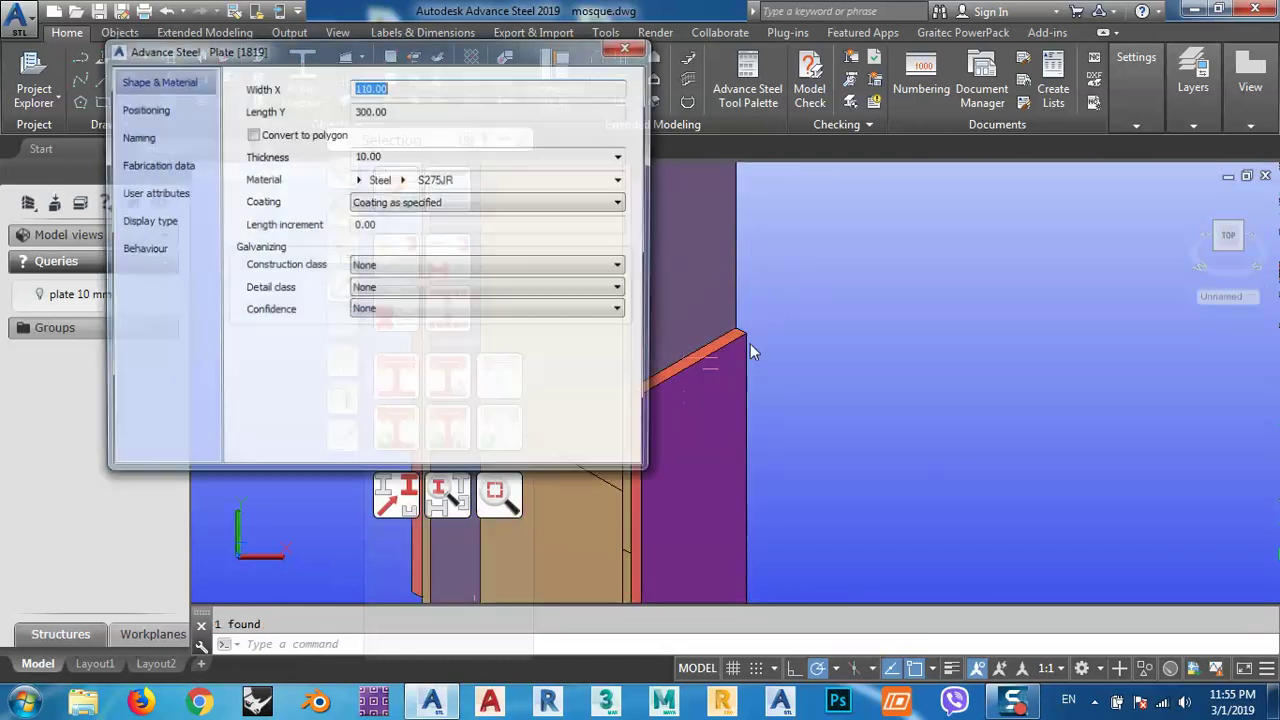
click(134, 137)
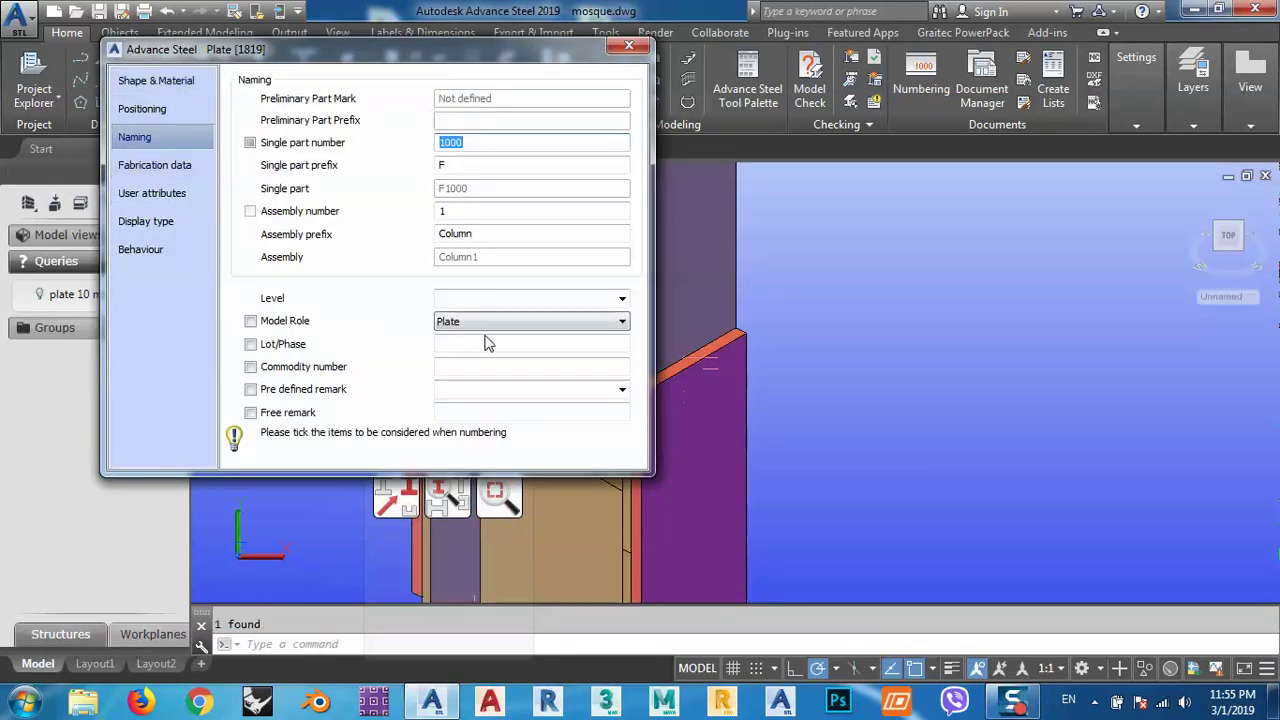
click(629, 46)
scroll(808, 334, down, 4)
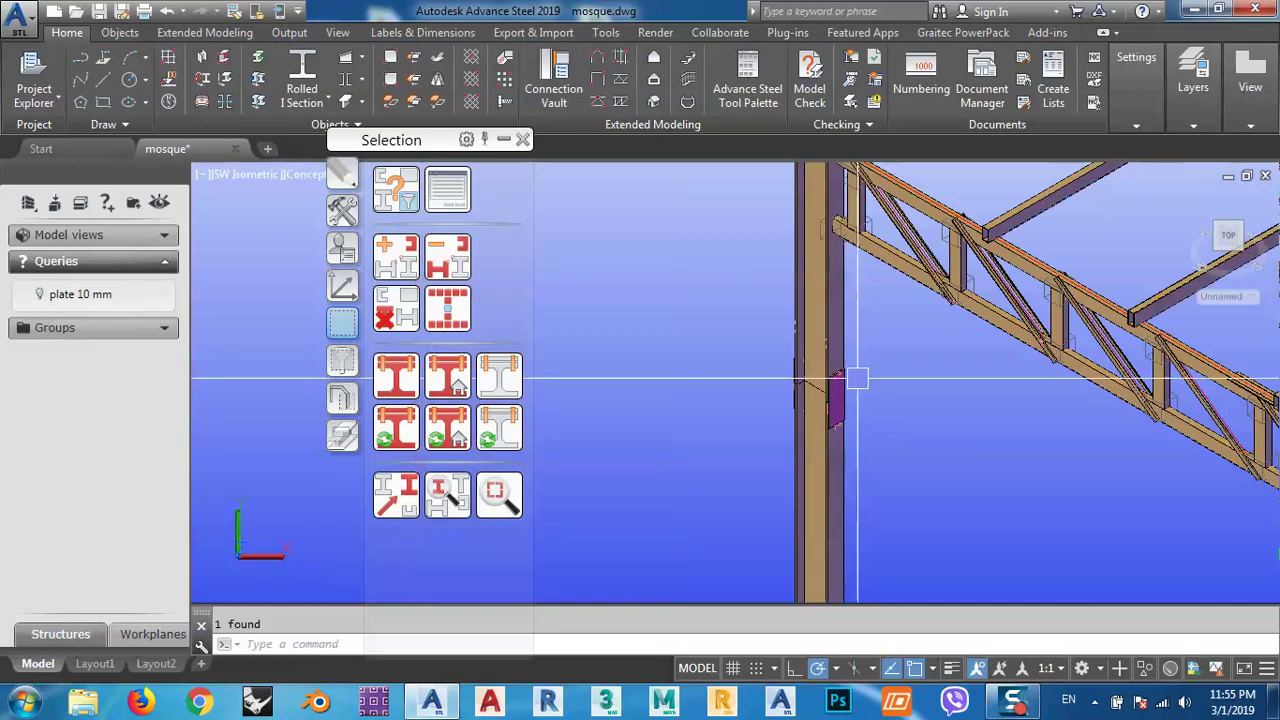
Select both splice plates and bring up their shortcut actions
click(857, 374)
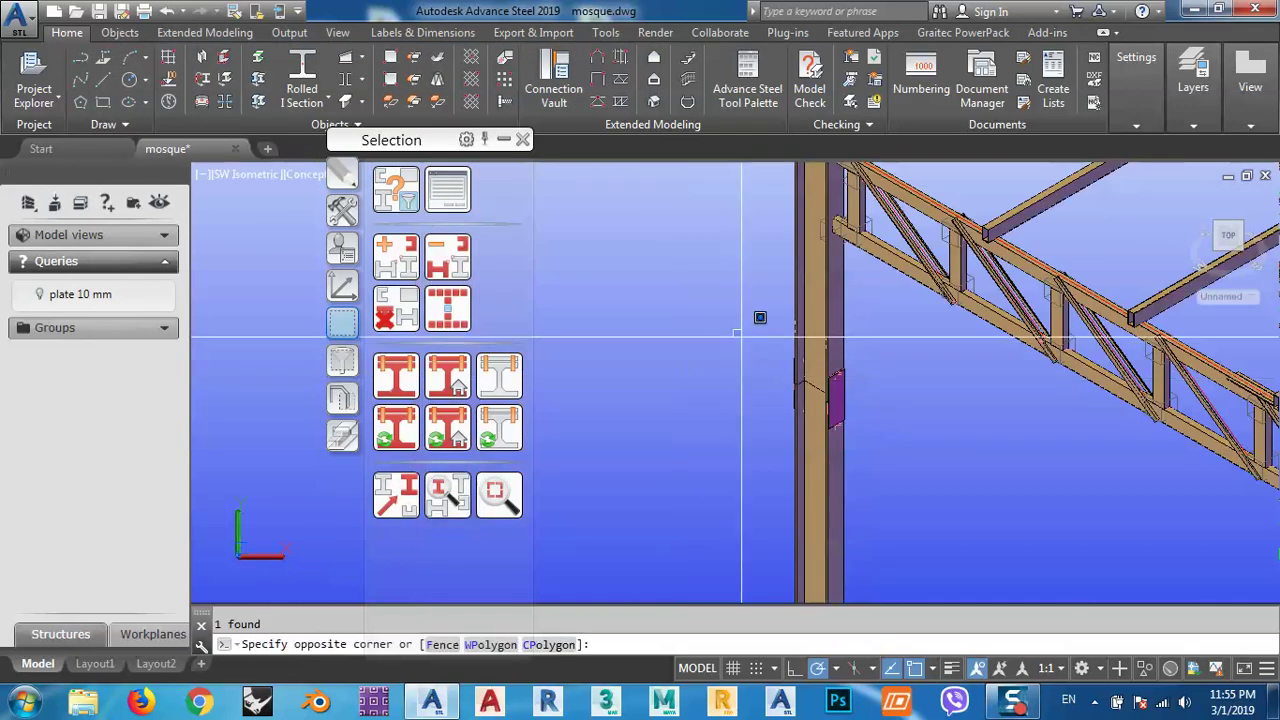
right_click(751, 420)
key(Escape)
scroll(866, 389, up, 6)
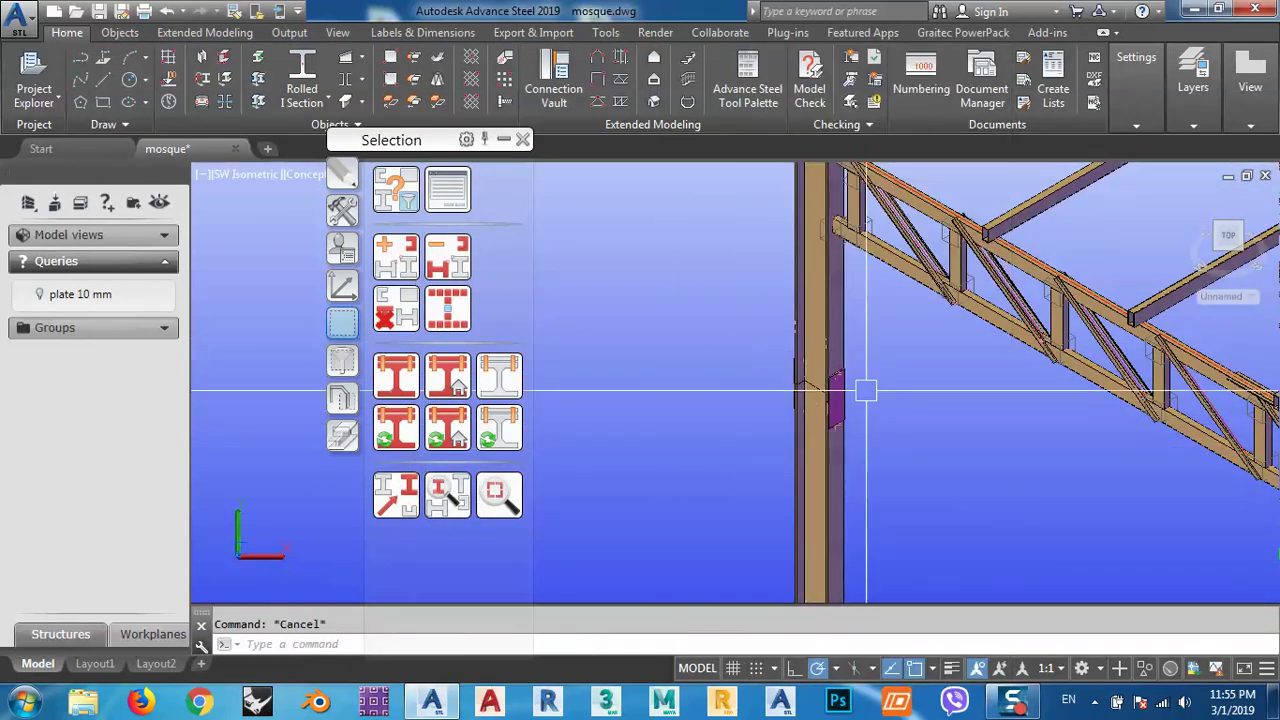
scroll(588, 276, up, 4)
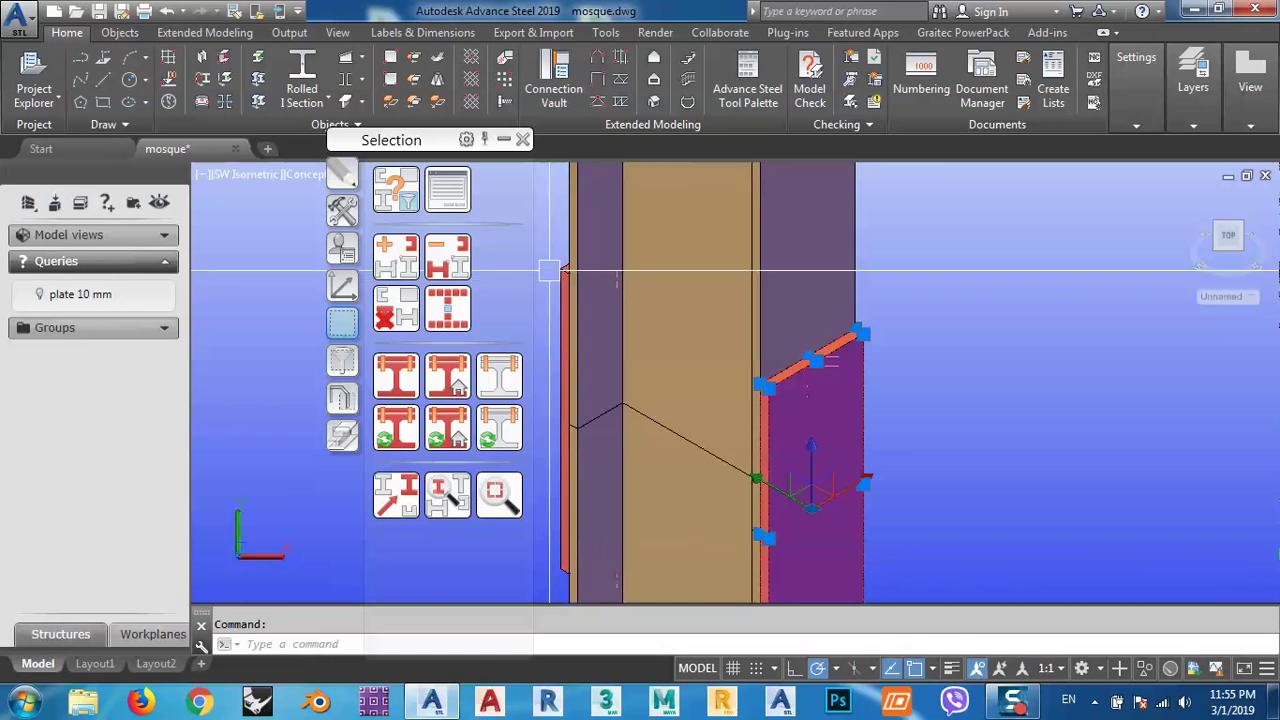
scroll(588, 276, down, 5)
right_click(680, 314)
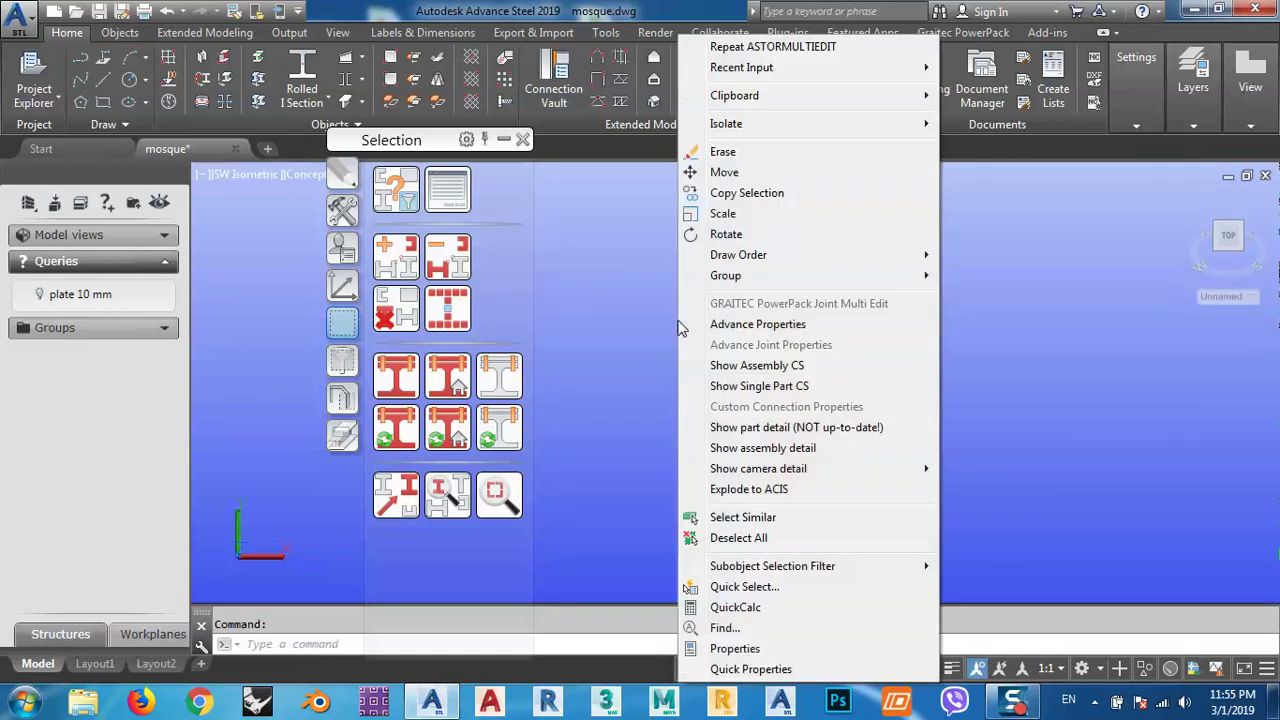
Change both splice plates' Model Role from Plate to 'plate 10 mm' on the Naming page
click(778, 325)
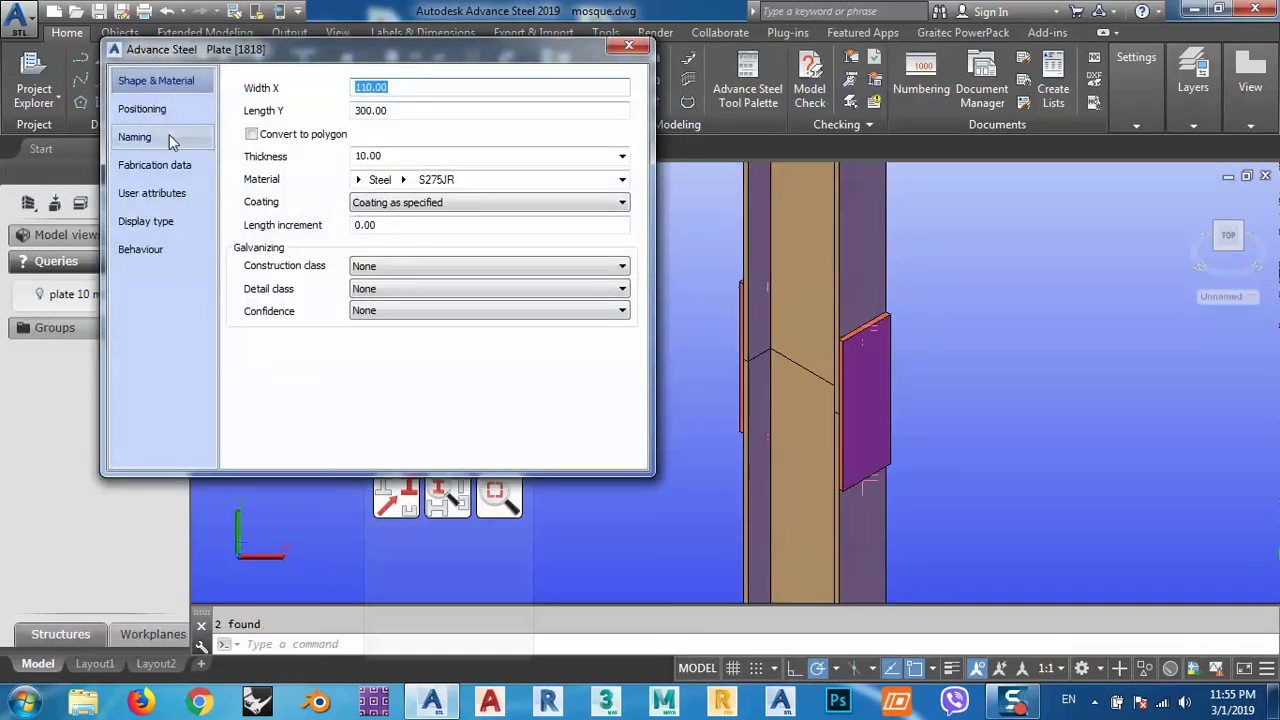
click(169, 134)
click(493, 321)
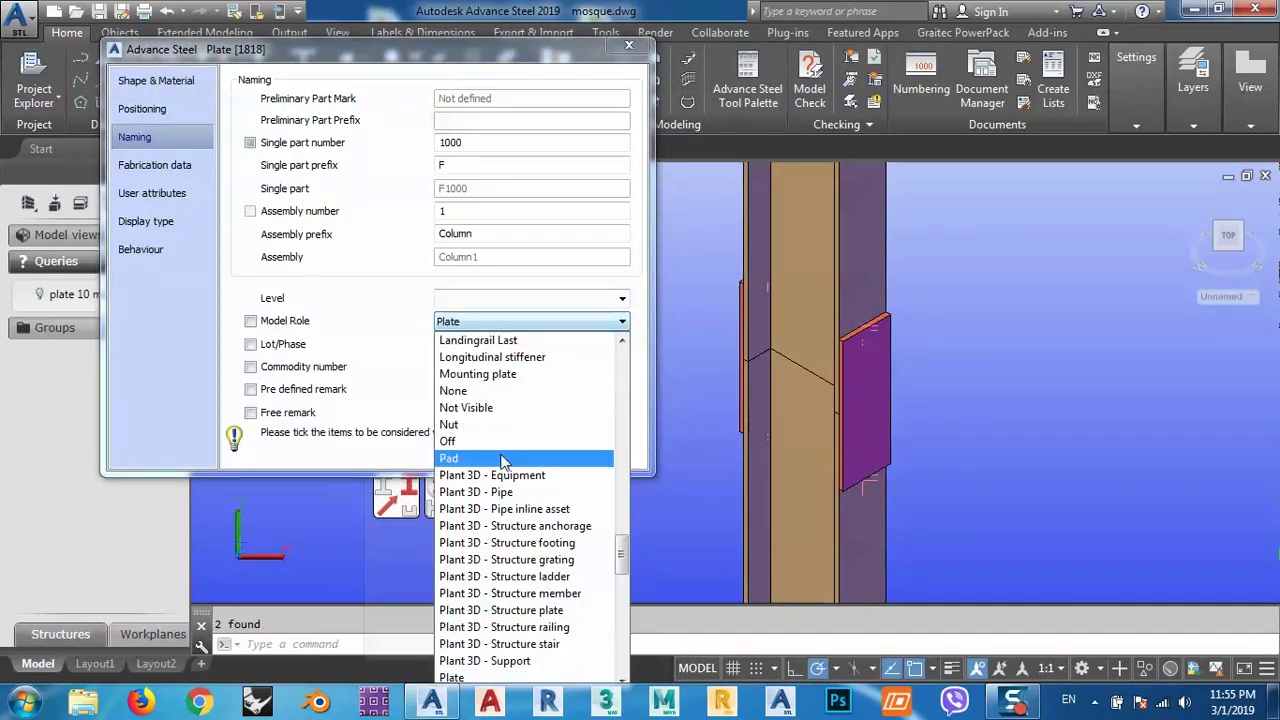
scroll(508, 395, down, 5)
scroll(636, 598, down, 10)
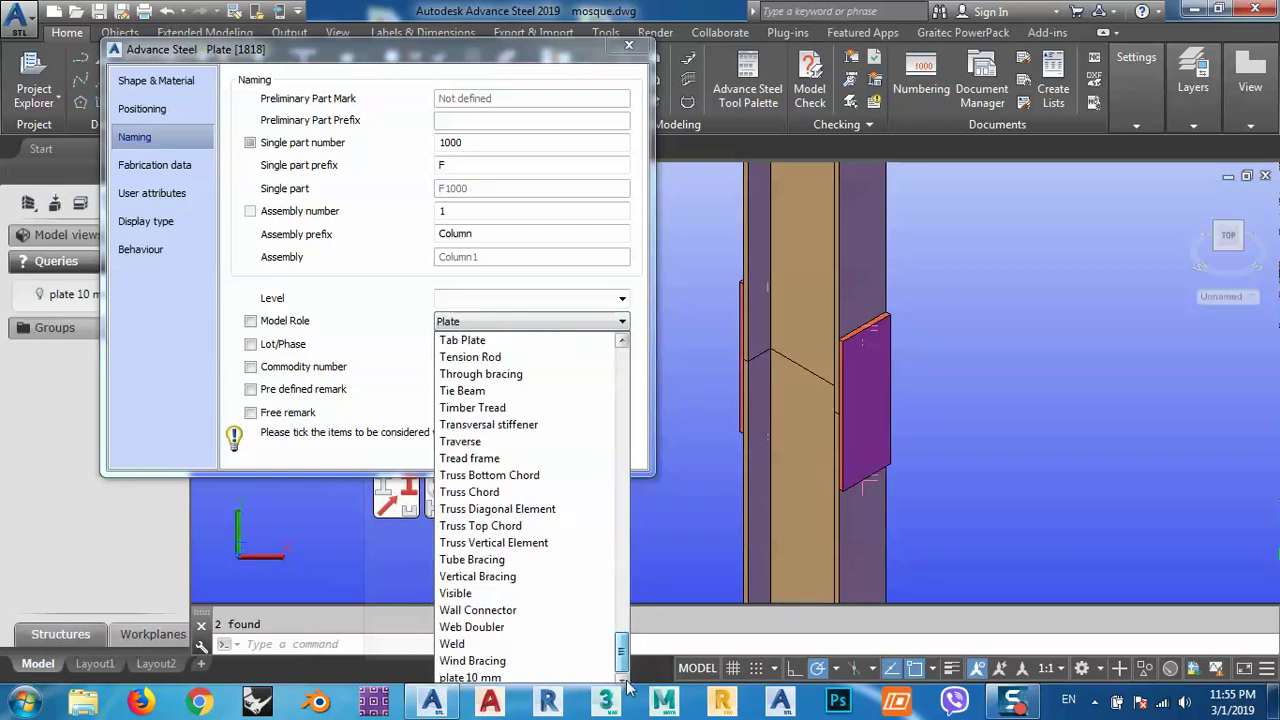
click(468, 678)
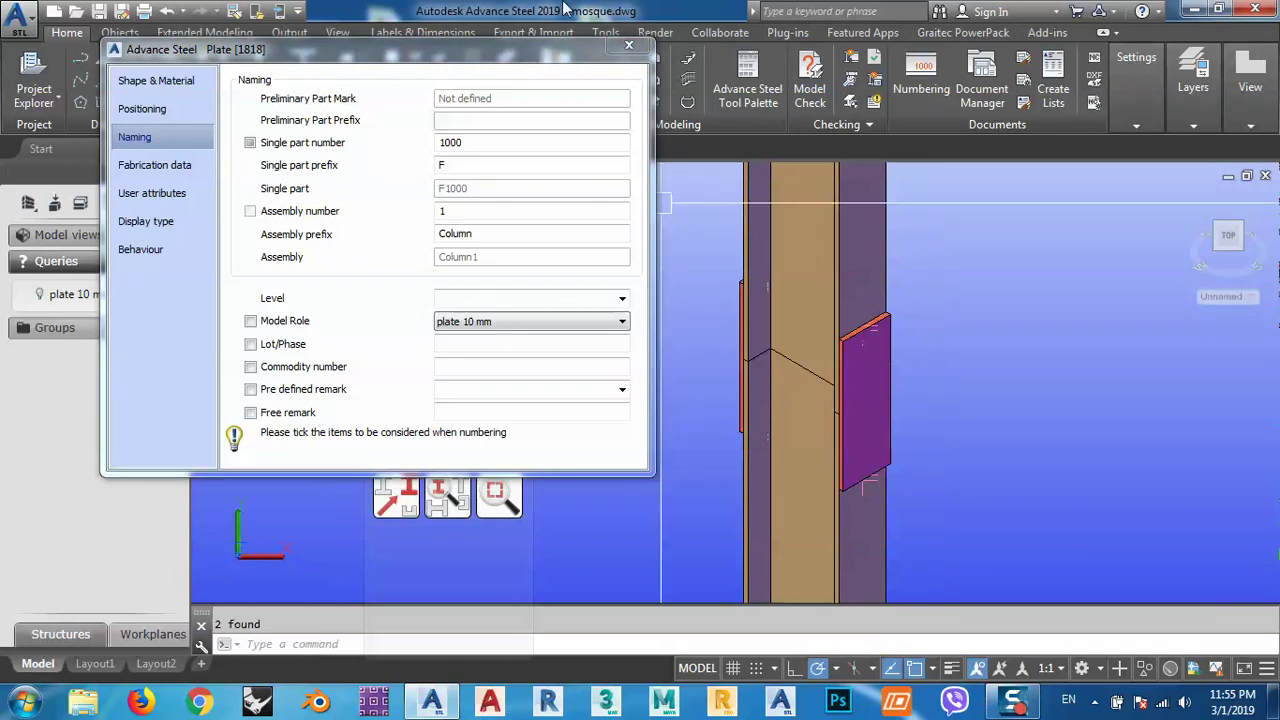
click(629, 47)
shift+middle_drag(1014, 406, 752, 352)
Zoom out to the full steel frame, show the Output ribbon, and move the Selection palette left
scroll(752, 352, down, 3)
scroll(713, 323, up, 3)
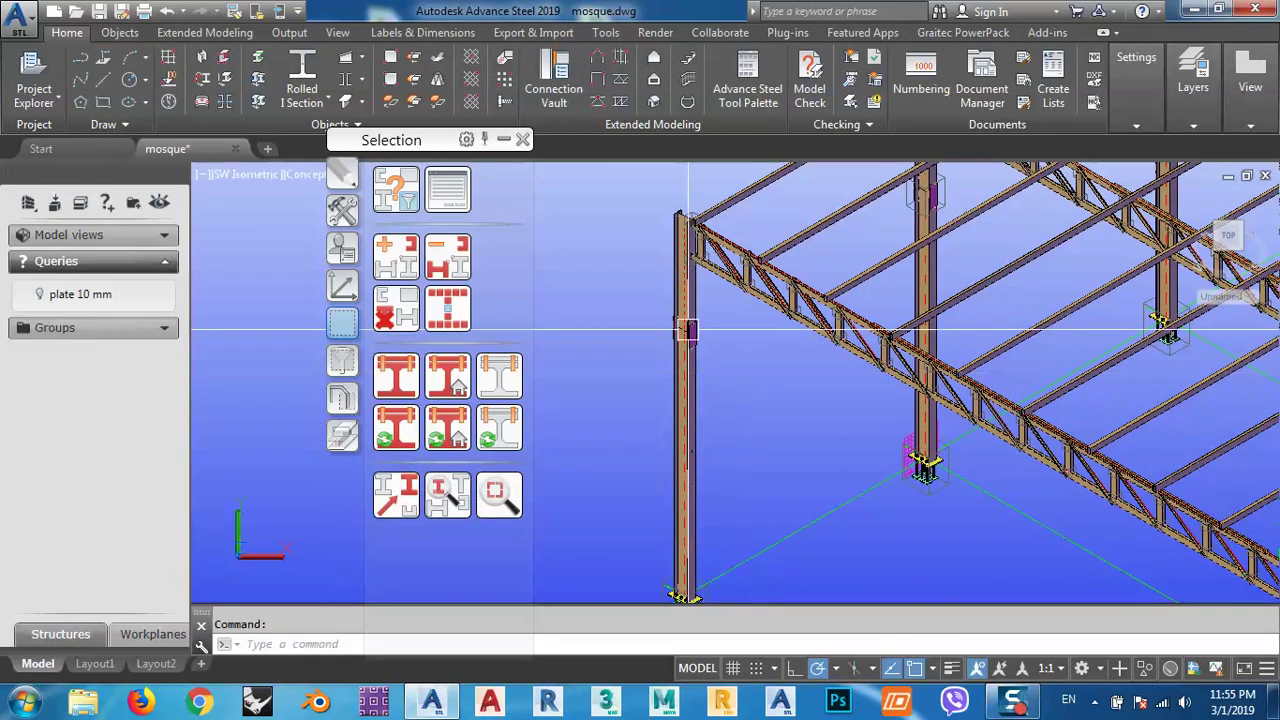
scroll(689, 342, down, 2)
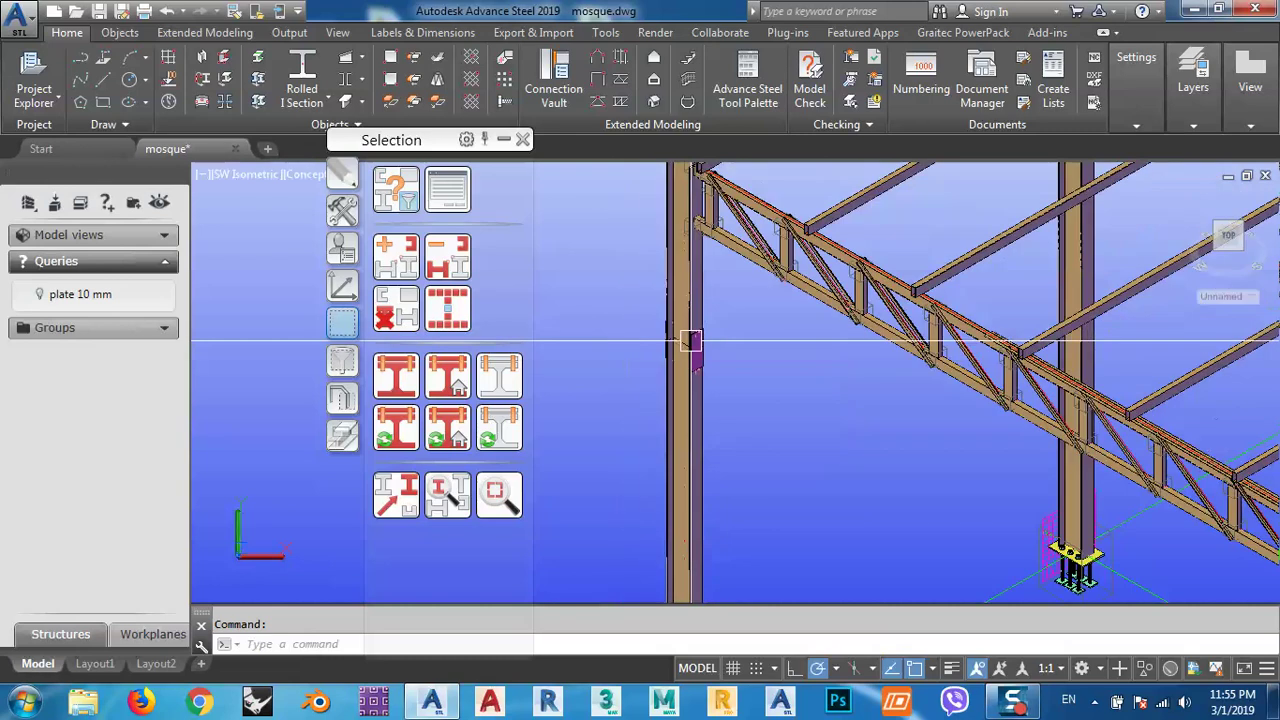
scroll(686, 343, up, 4)
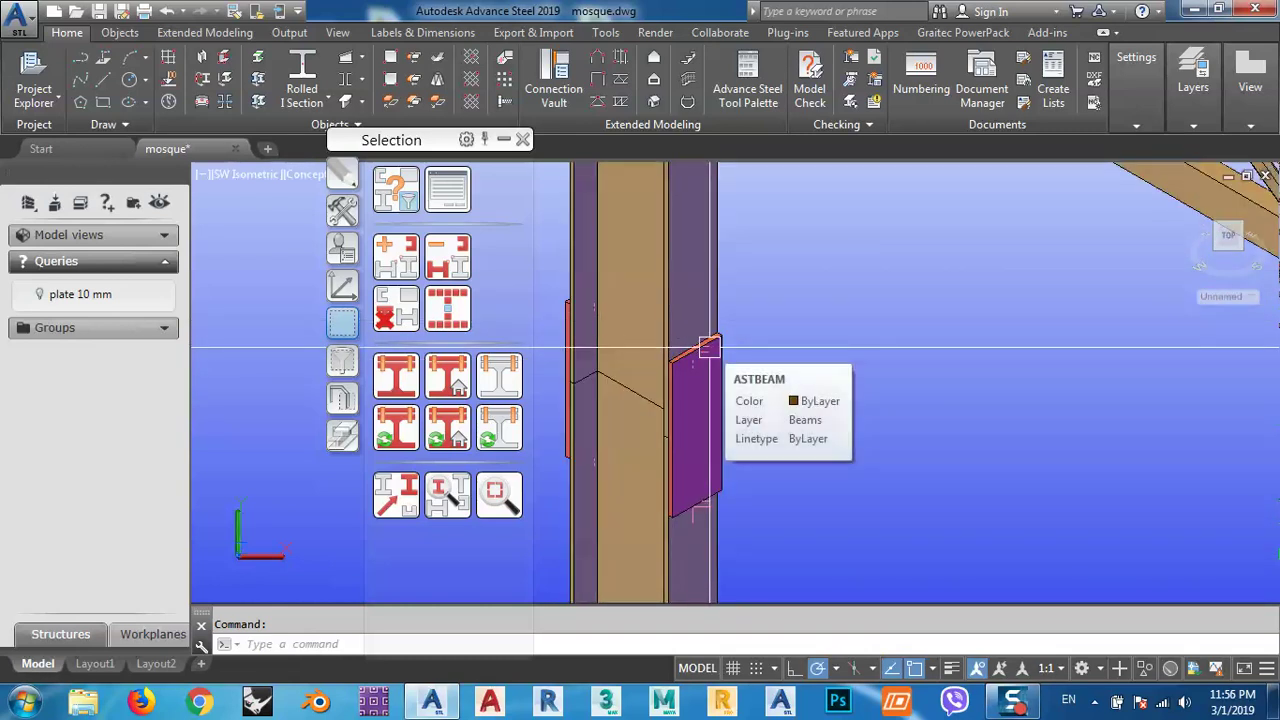
scroll(708, 347, down, 3)
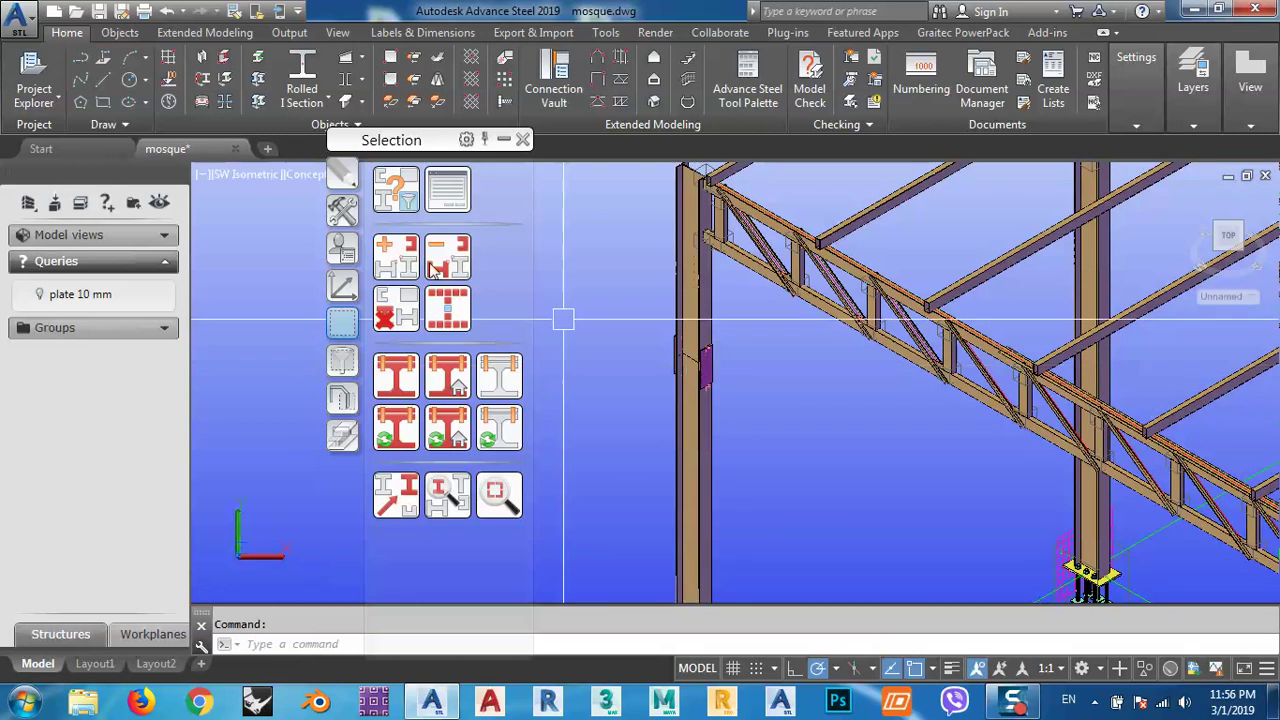
click(281, 33)
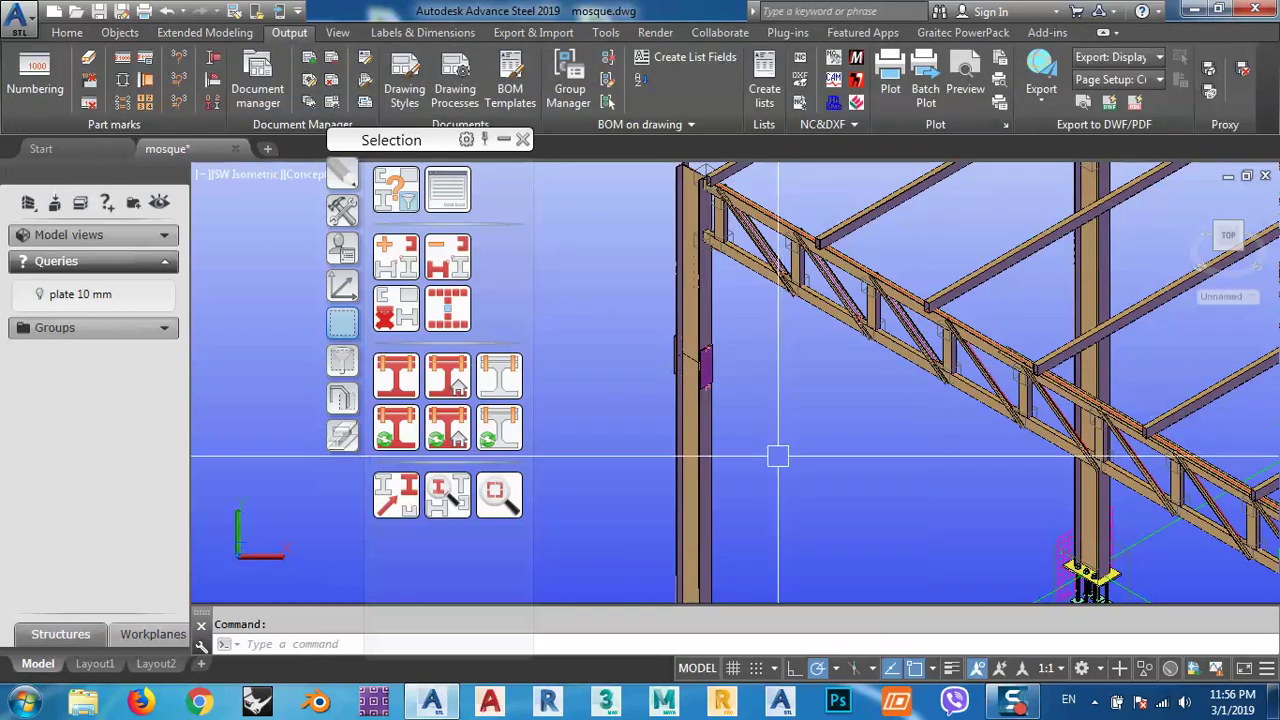
middle_drag(706, 363, 681, 458)
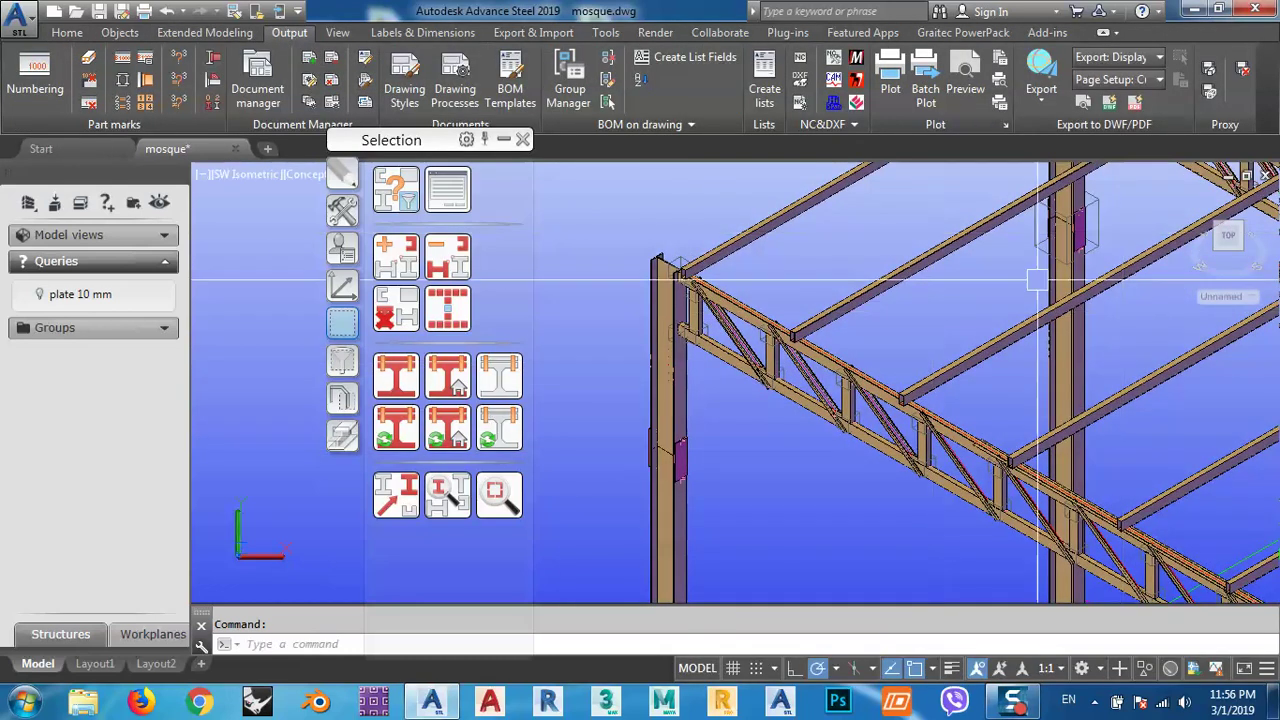
drag(408, 146, 163, 221)
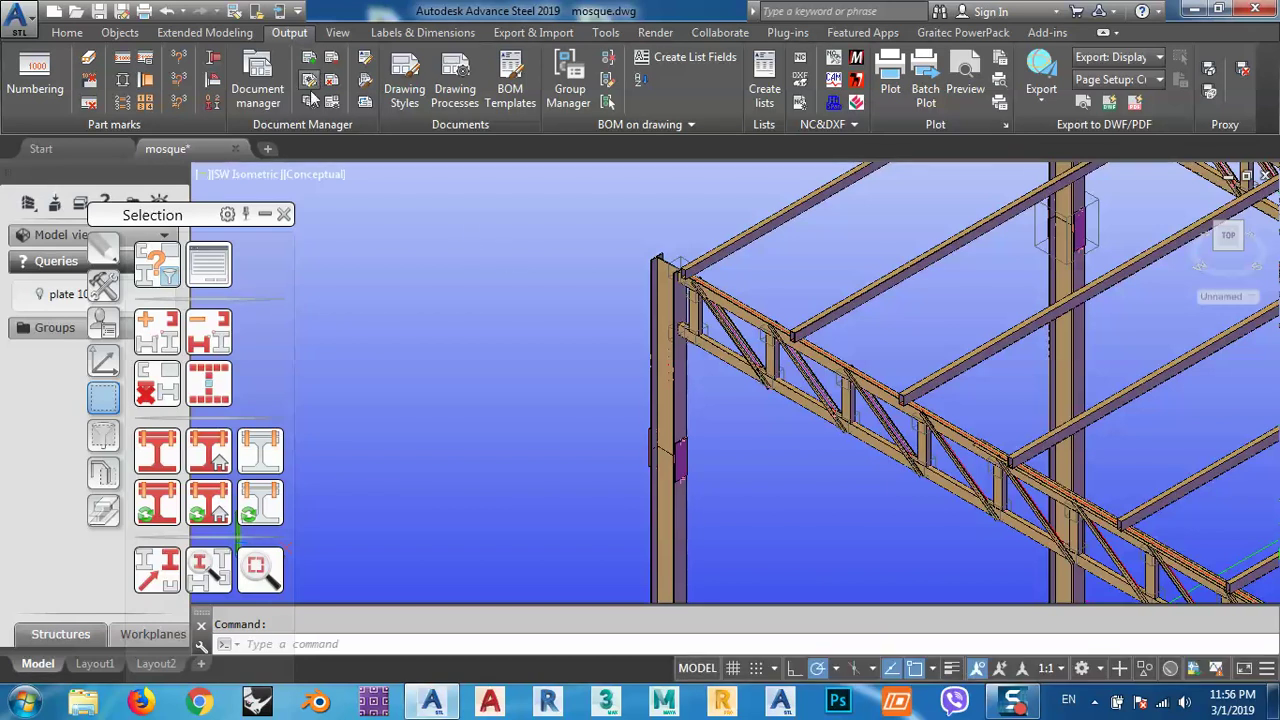
In the GA 3D view style, add a Plate entry under All - All with the plate 10 mm model role
click(310, 96)
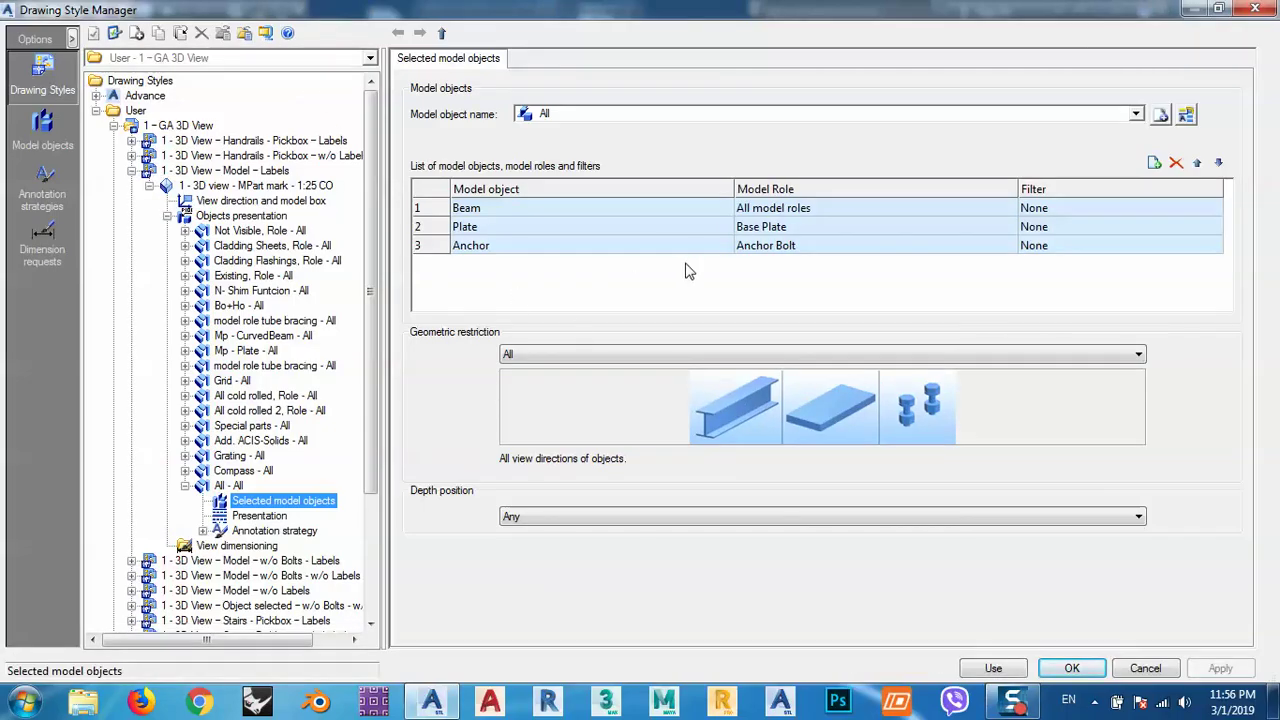
click(797, 228)
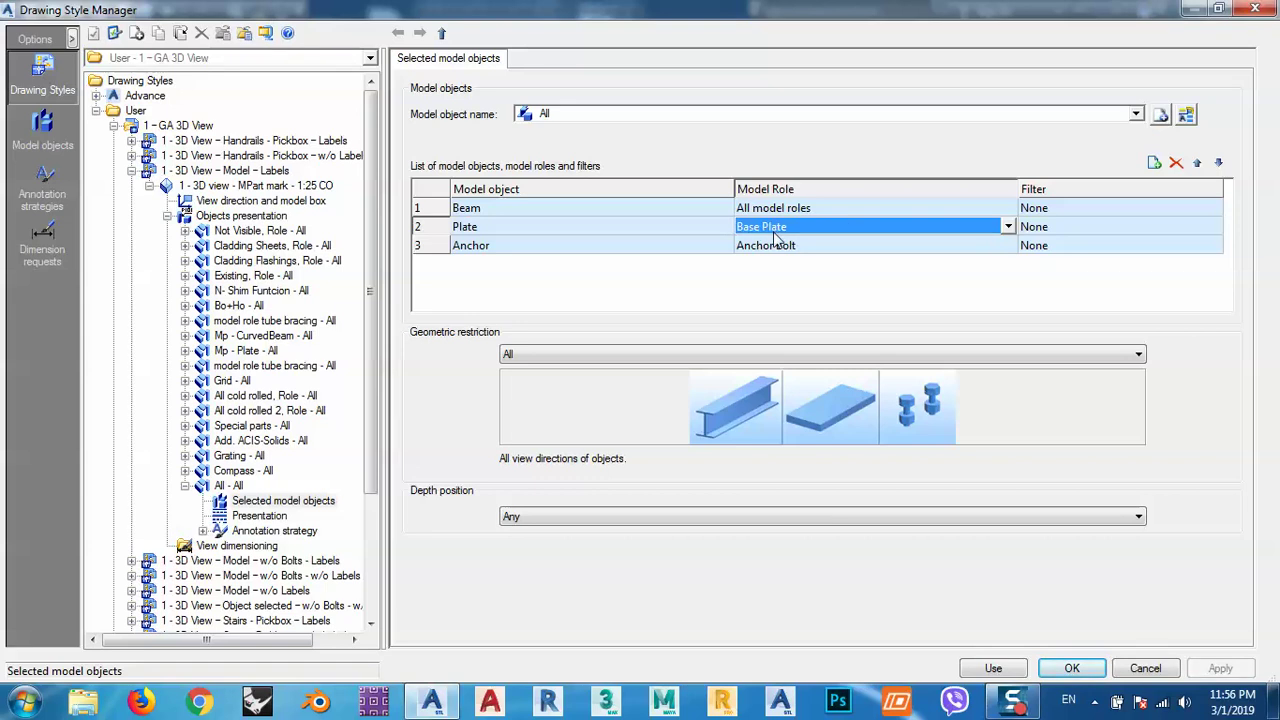
click(420, 230)
click(1154, 164)
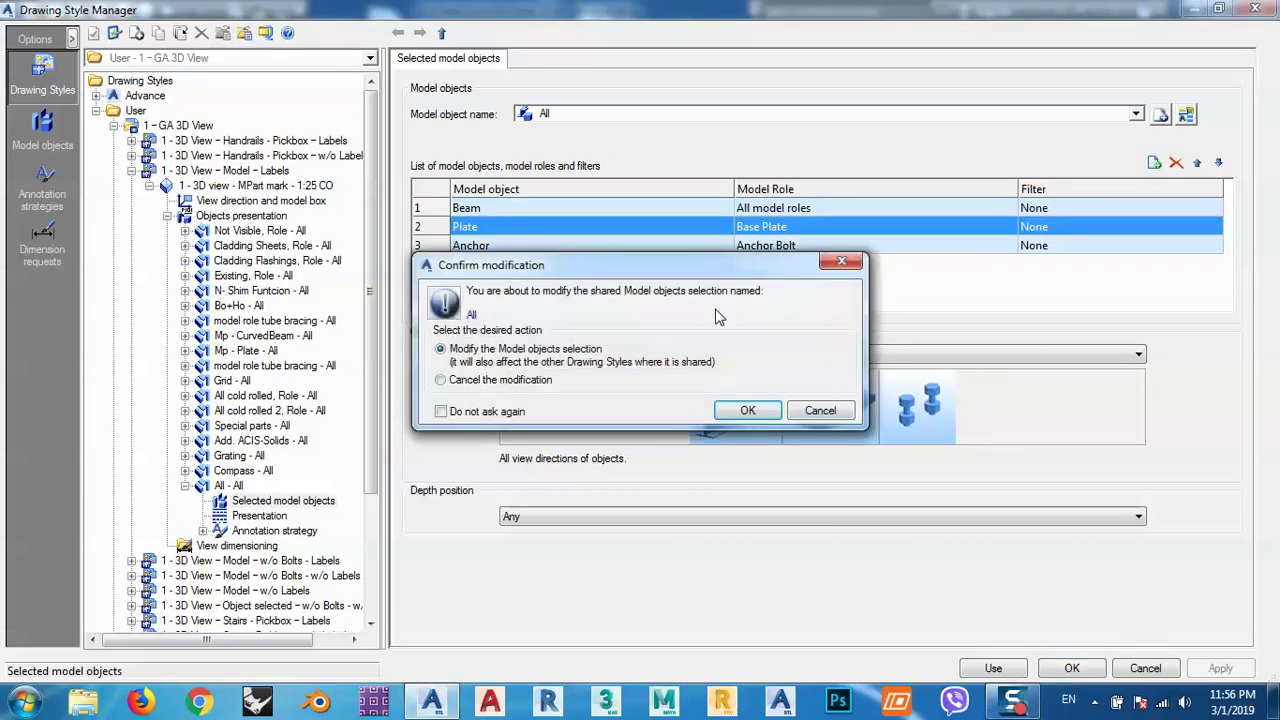
click(748, 412)
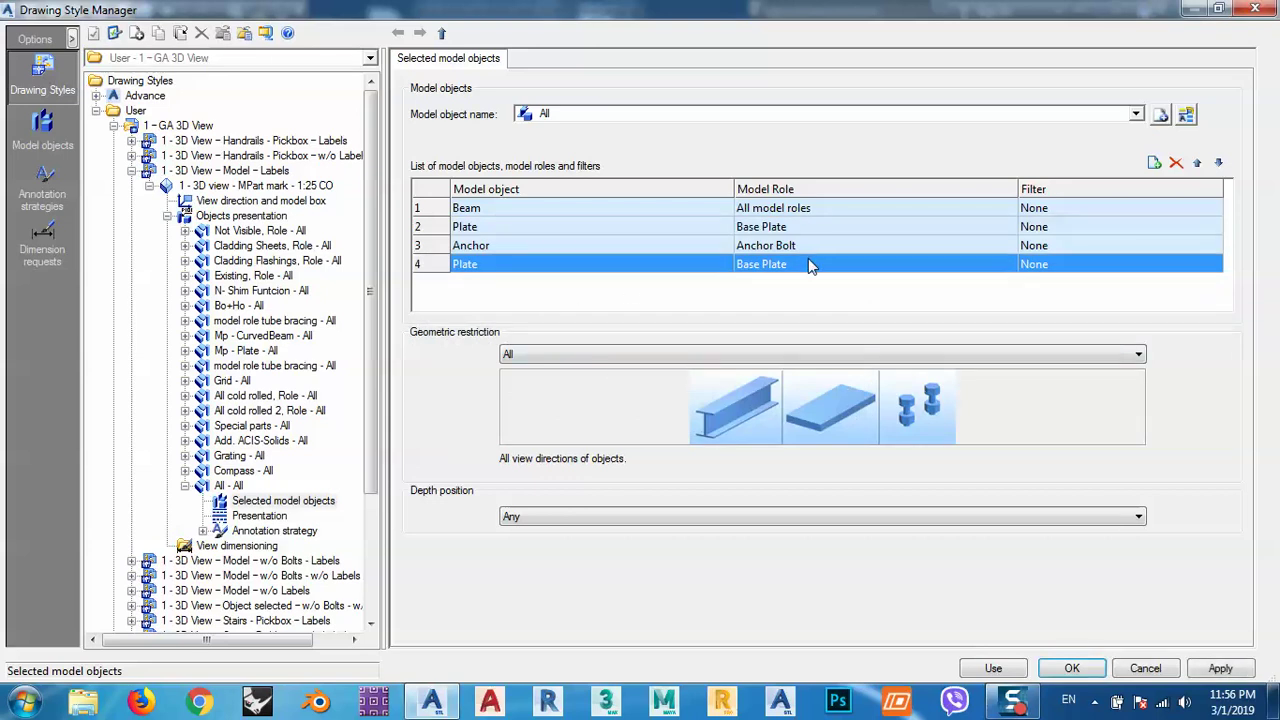
click(1006, 265)
click(1008, 265)
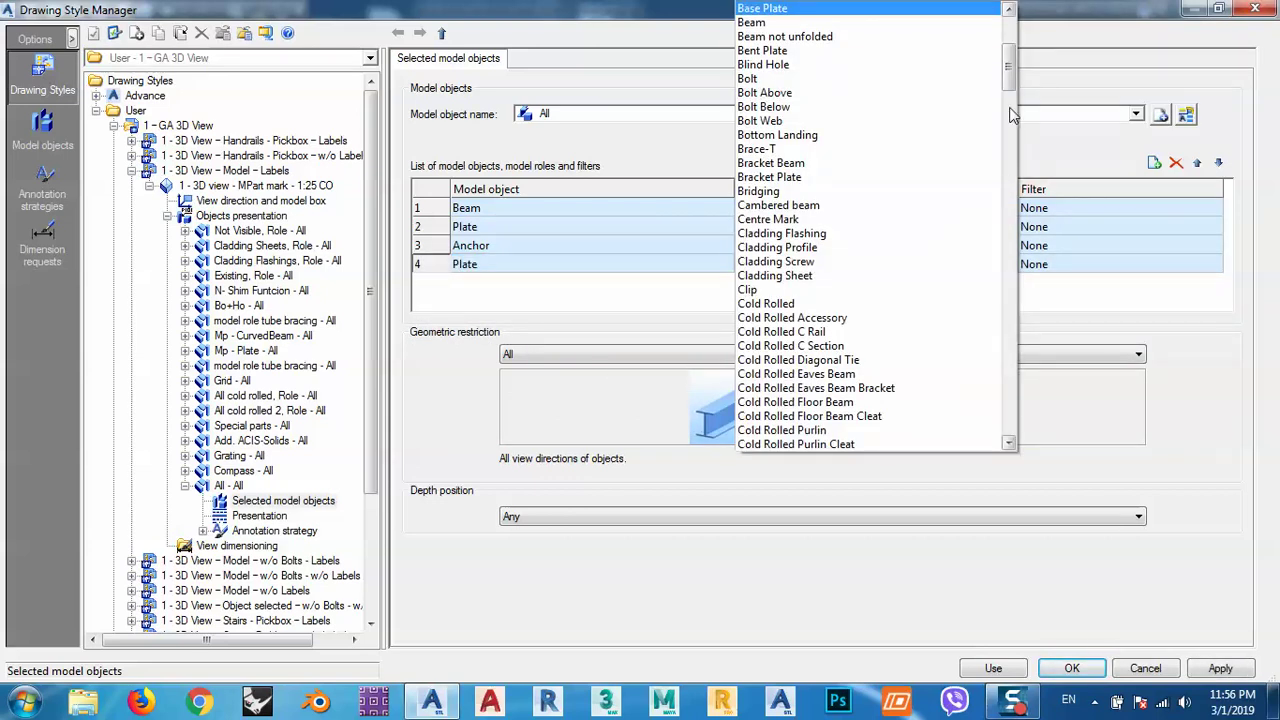
drag(1010, 115, 980, 310)
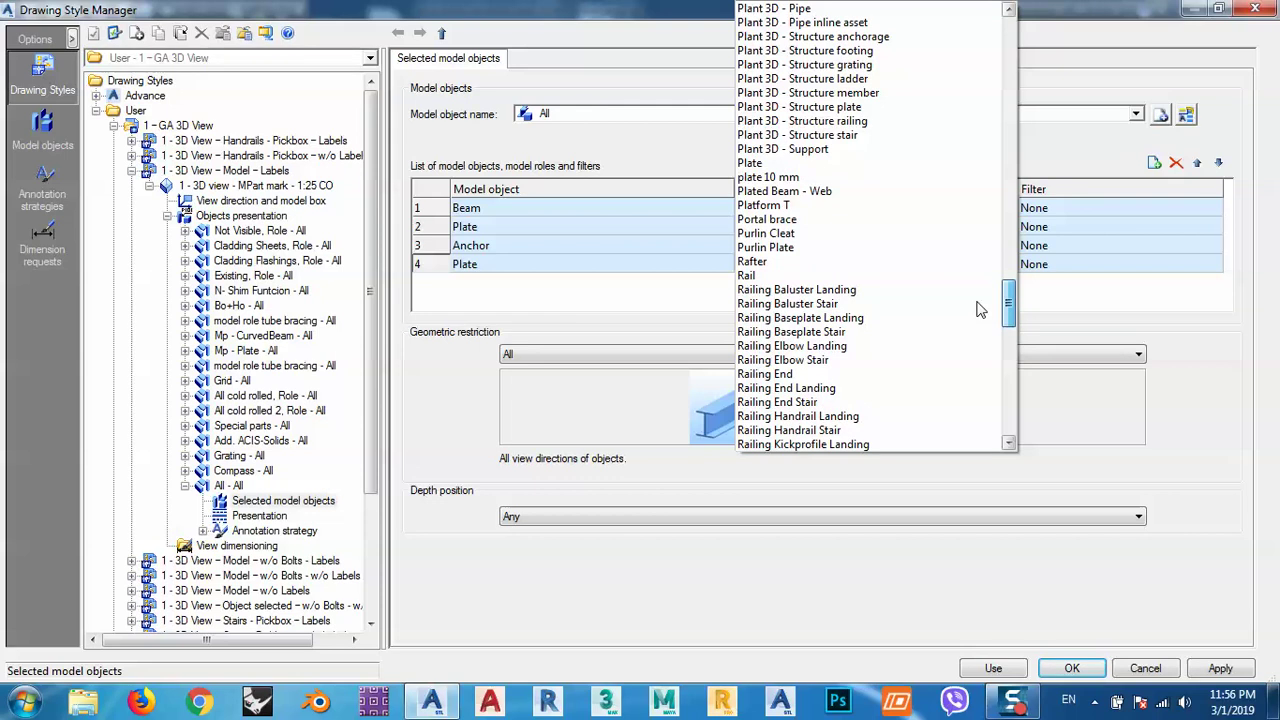
click(768, 177)
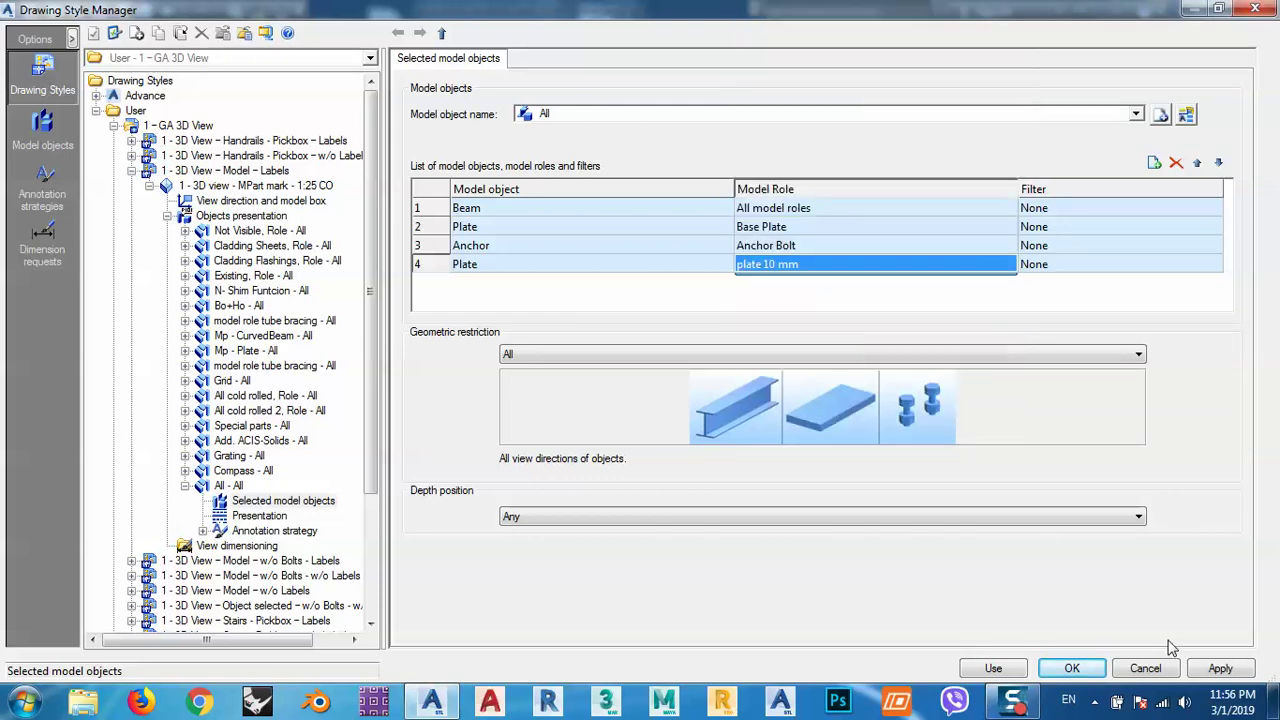
Apply and save the drawing style changes, returning to the model
click(997, 669)
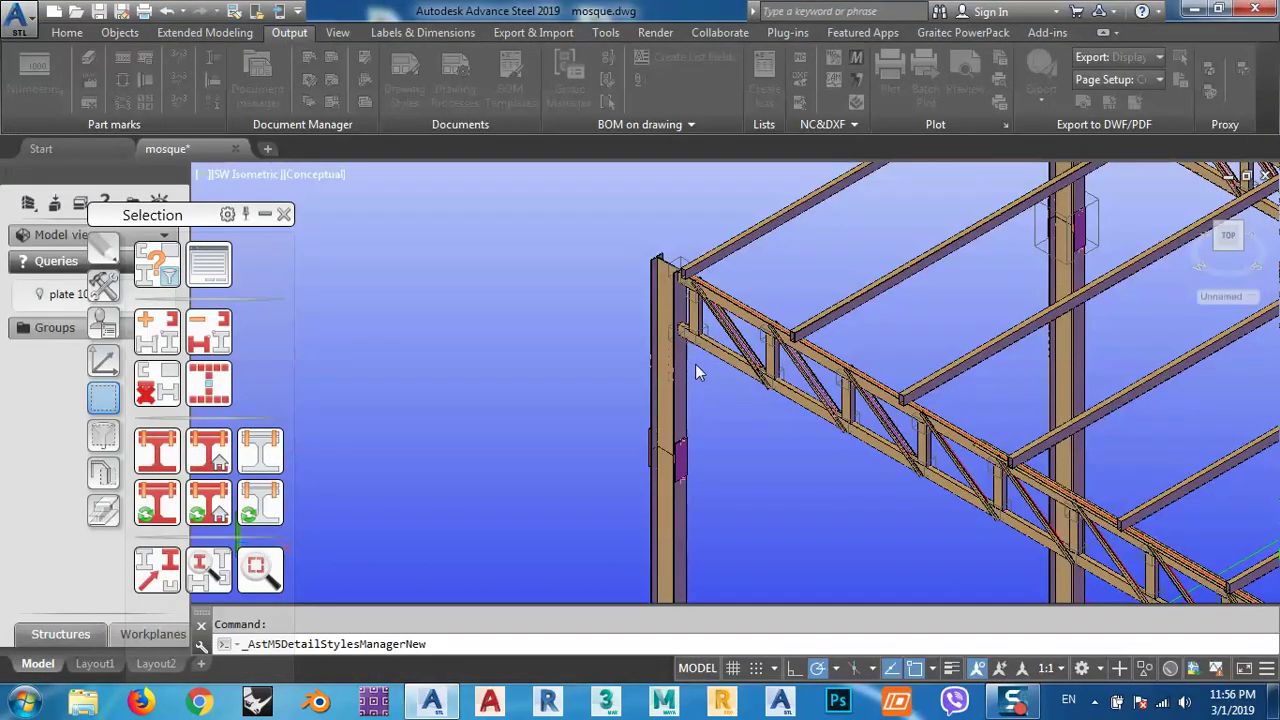
click(547, 333)
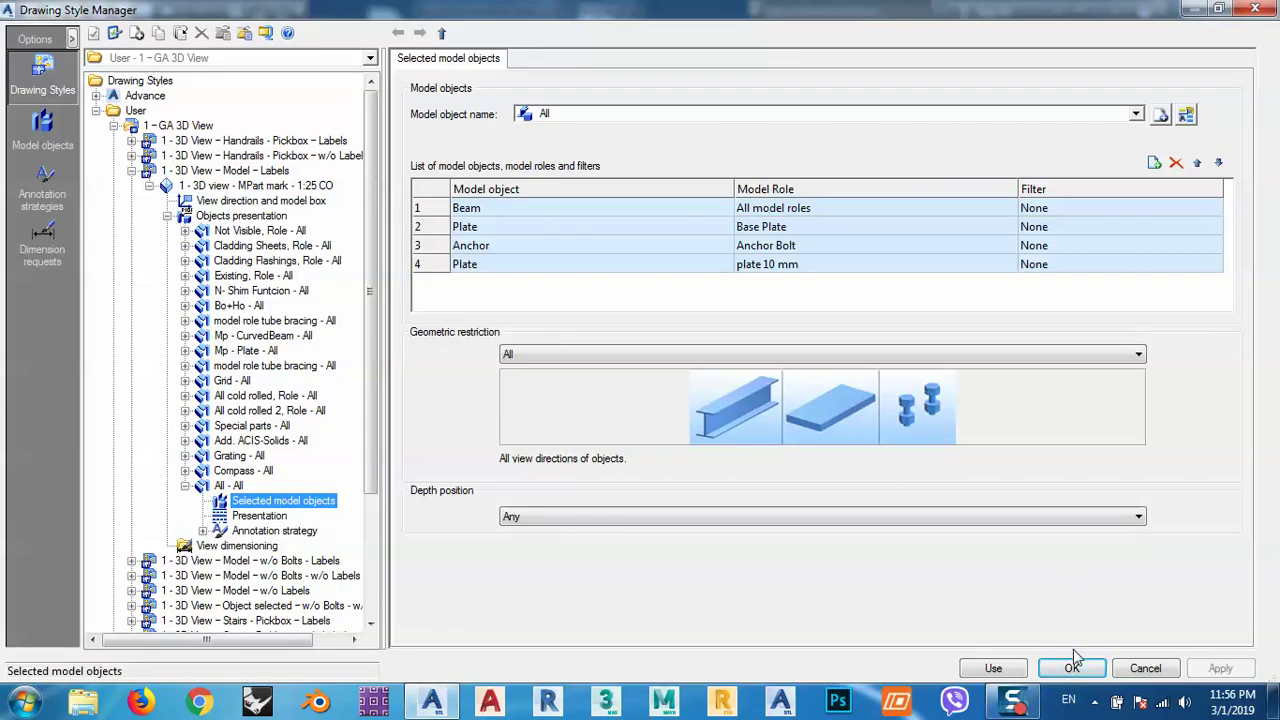
click(1072, 666)
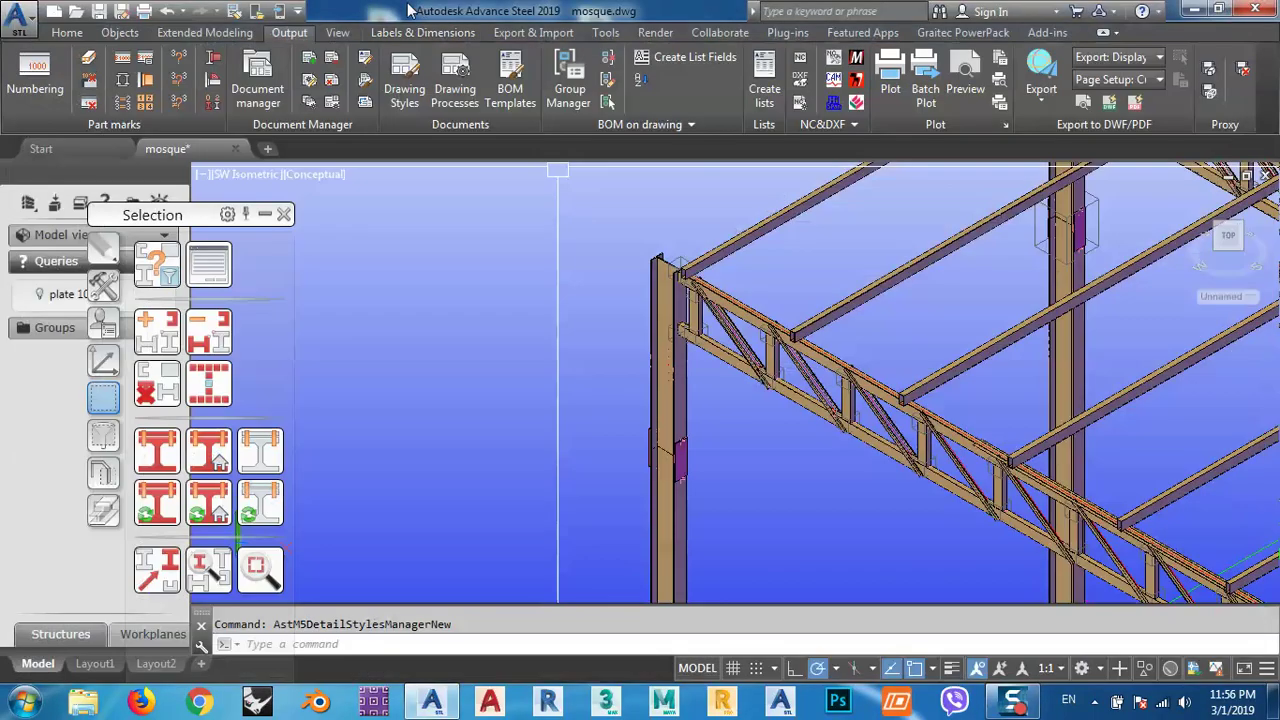
Open the 018.dwg general-arrangement drawing from the Document Manager
click(258, 75)
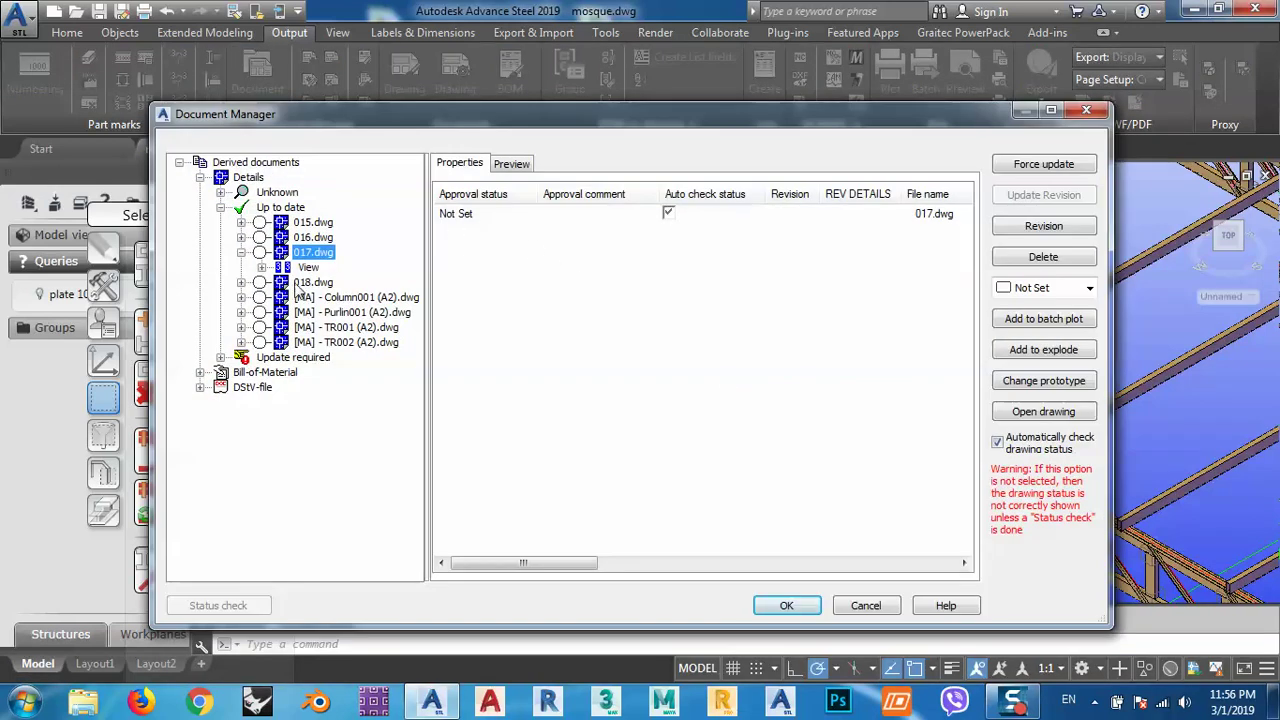
double_click(300, 283)
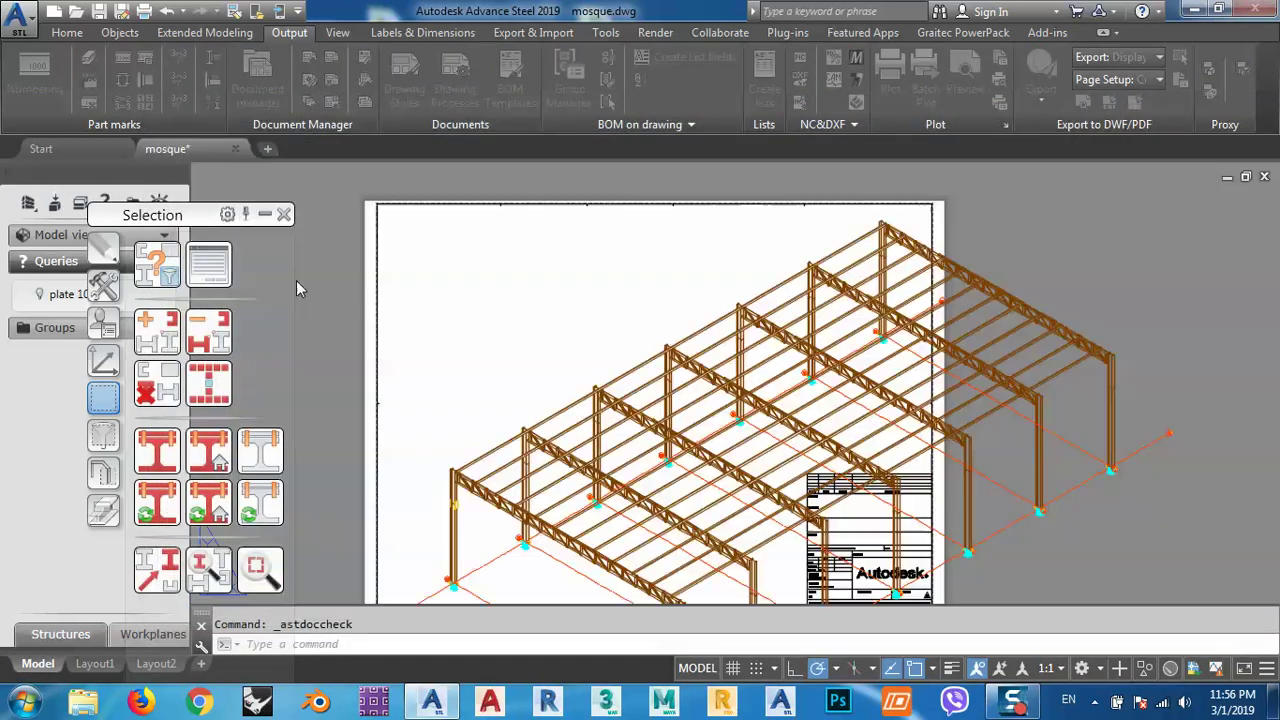
scroll(643, 293, up, 10)
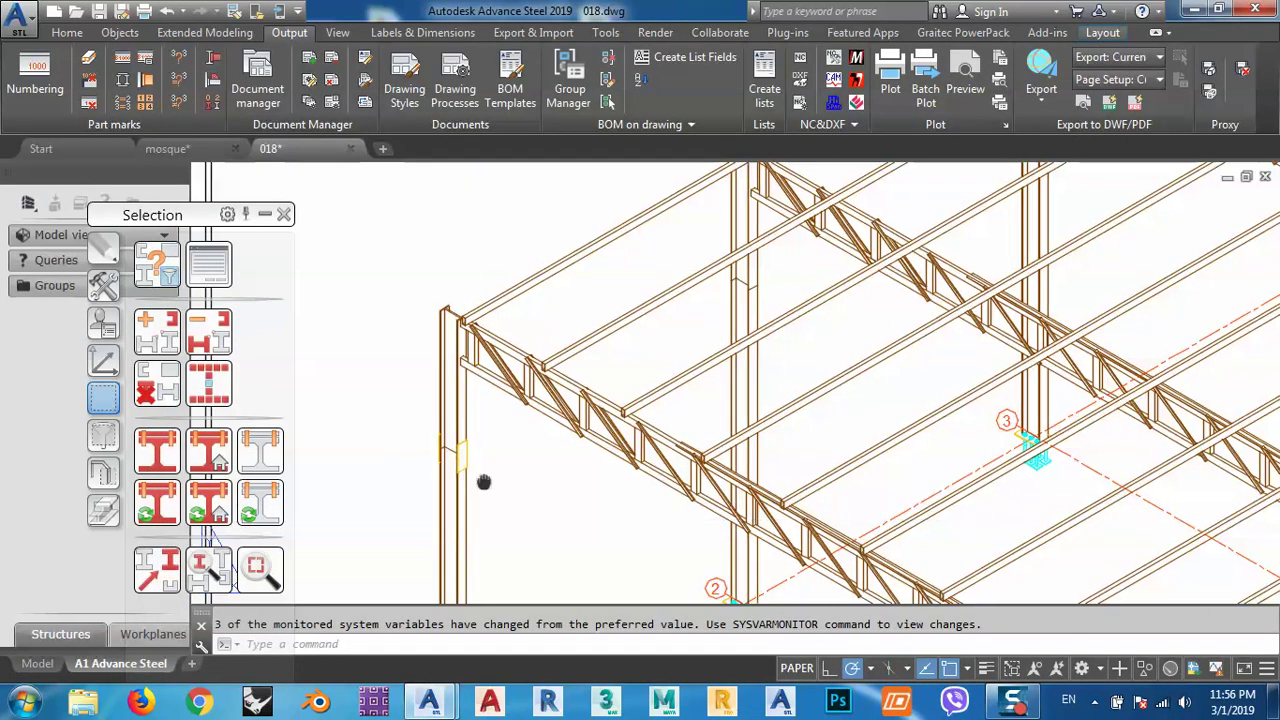
scroll(643, 293, down, 5)
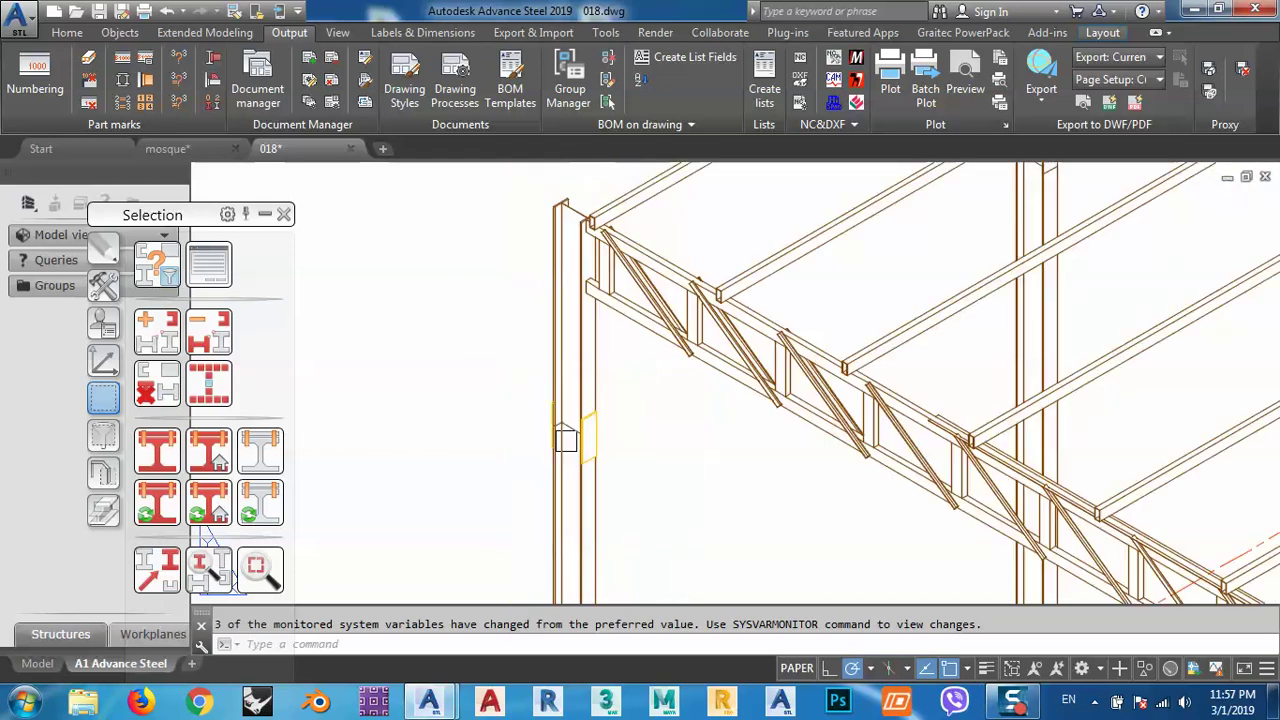
scroll(855, 362, up, 2)
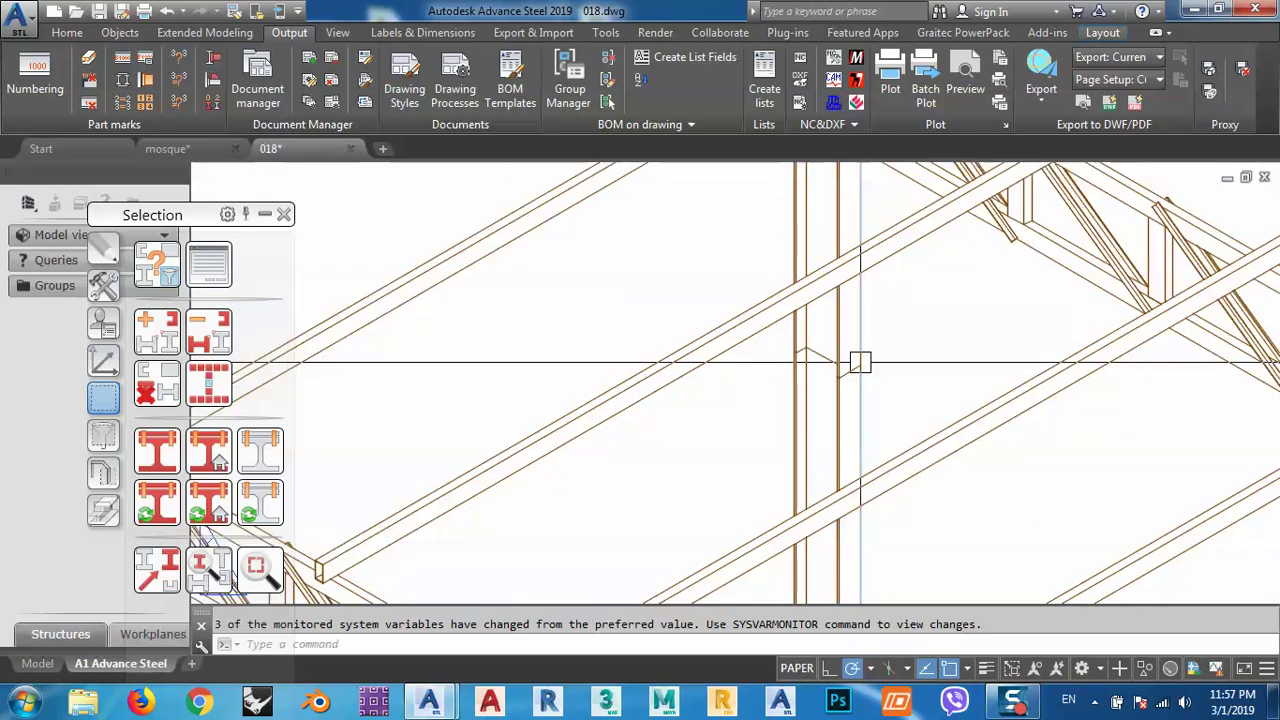
scroll(862, 333, down, 3)
Inspect the left column splice plates in the 018 drawing's 3D layout, then zoom out
middle_drag(571, 528, 580, 434)
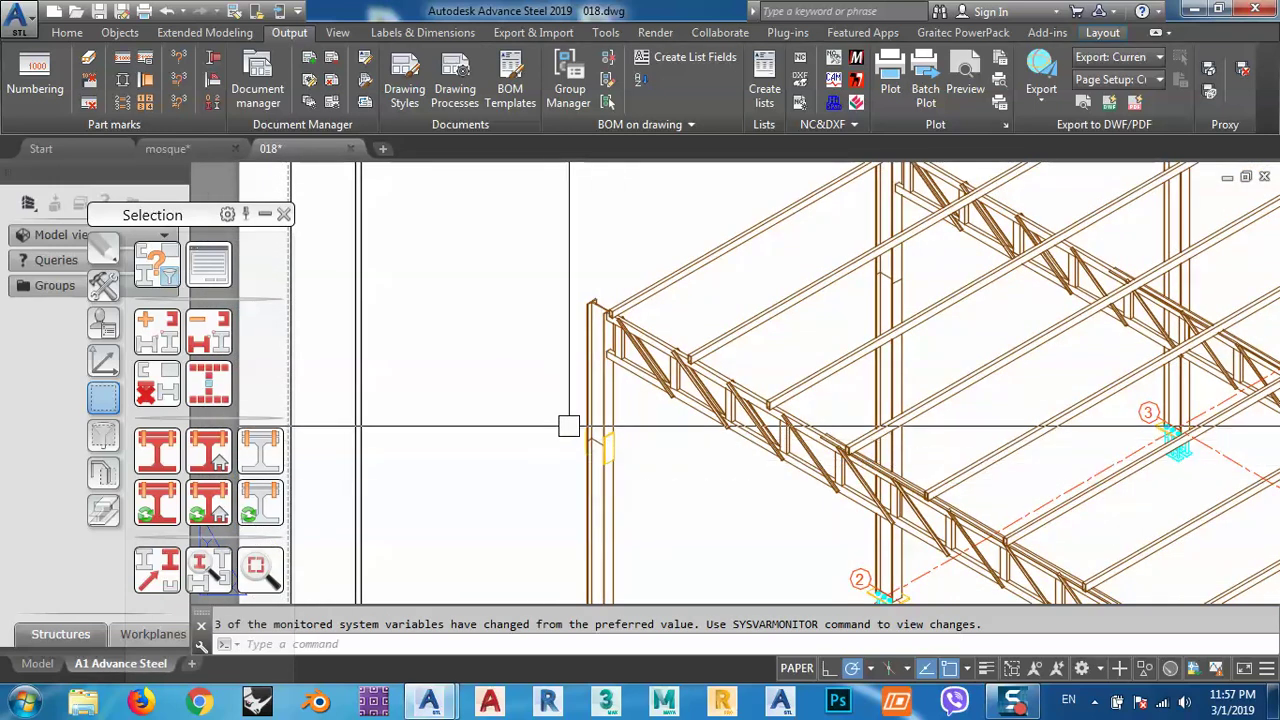
click(531, 409)
click(640, 505)
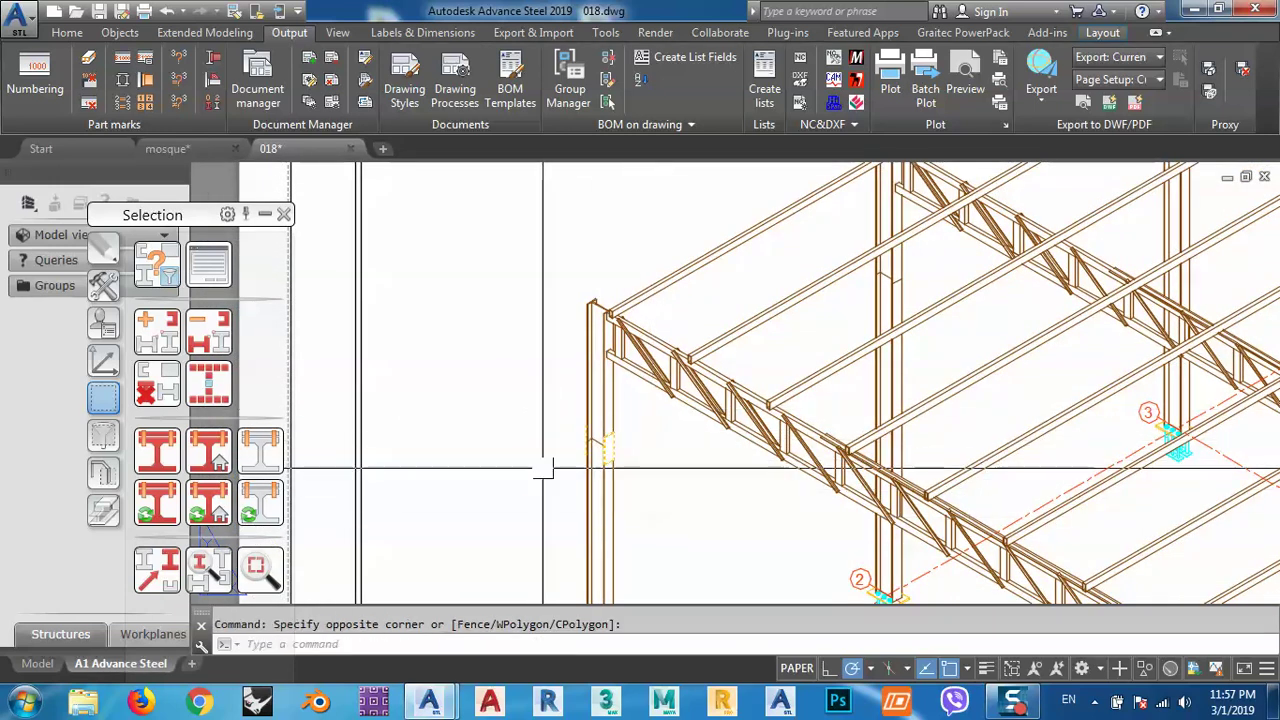
key(Escape)
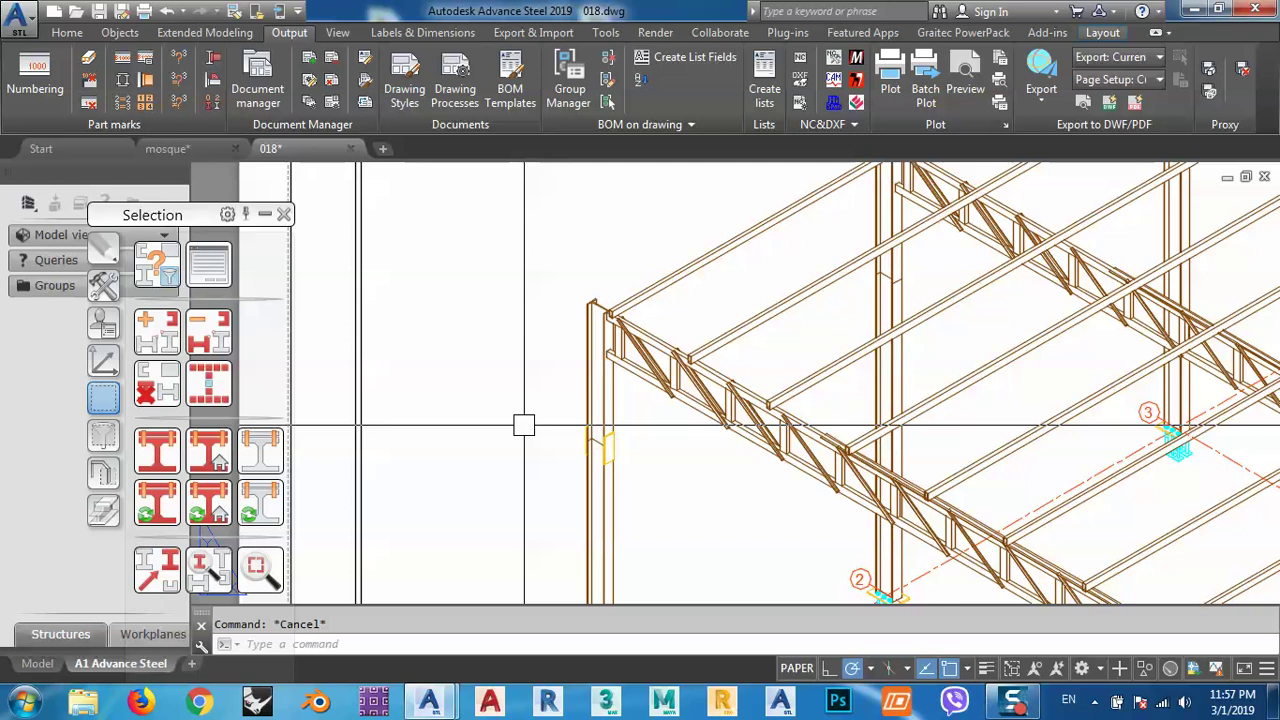
scroll(537, 323, down, 3)
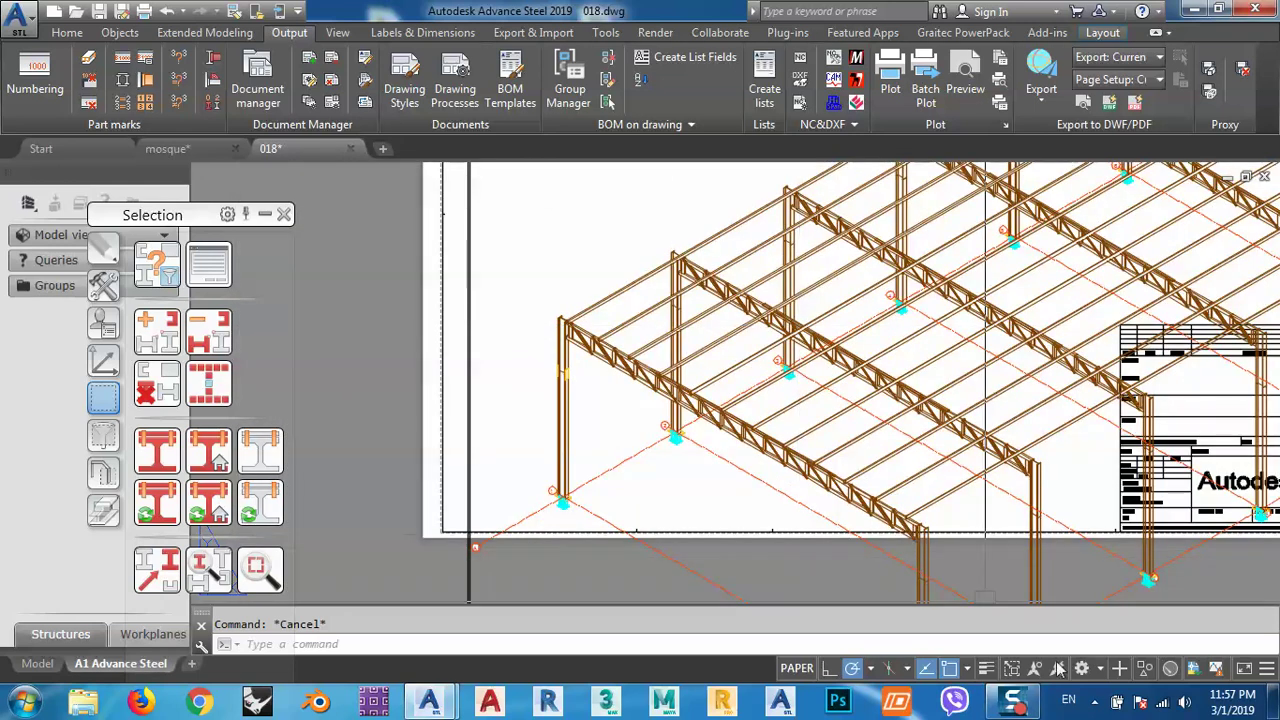